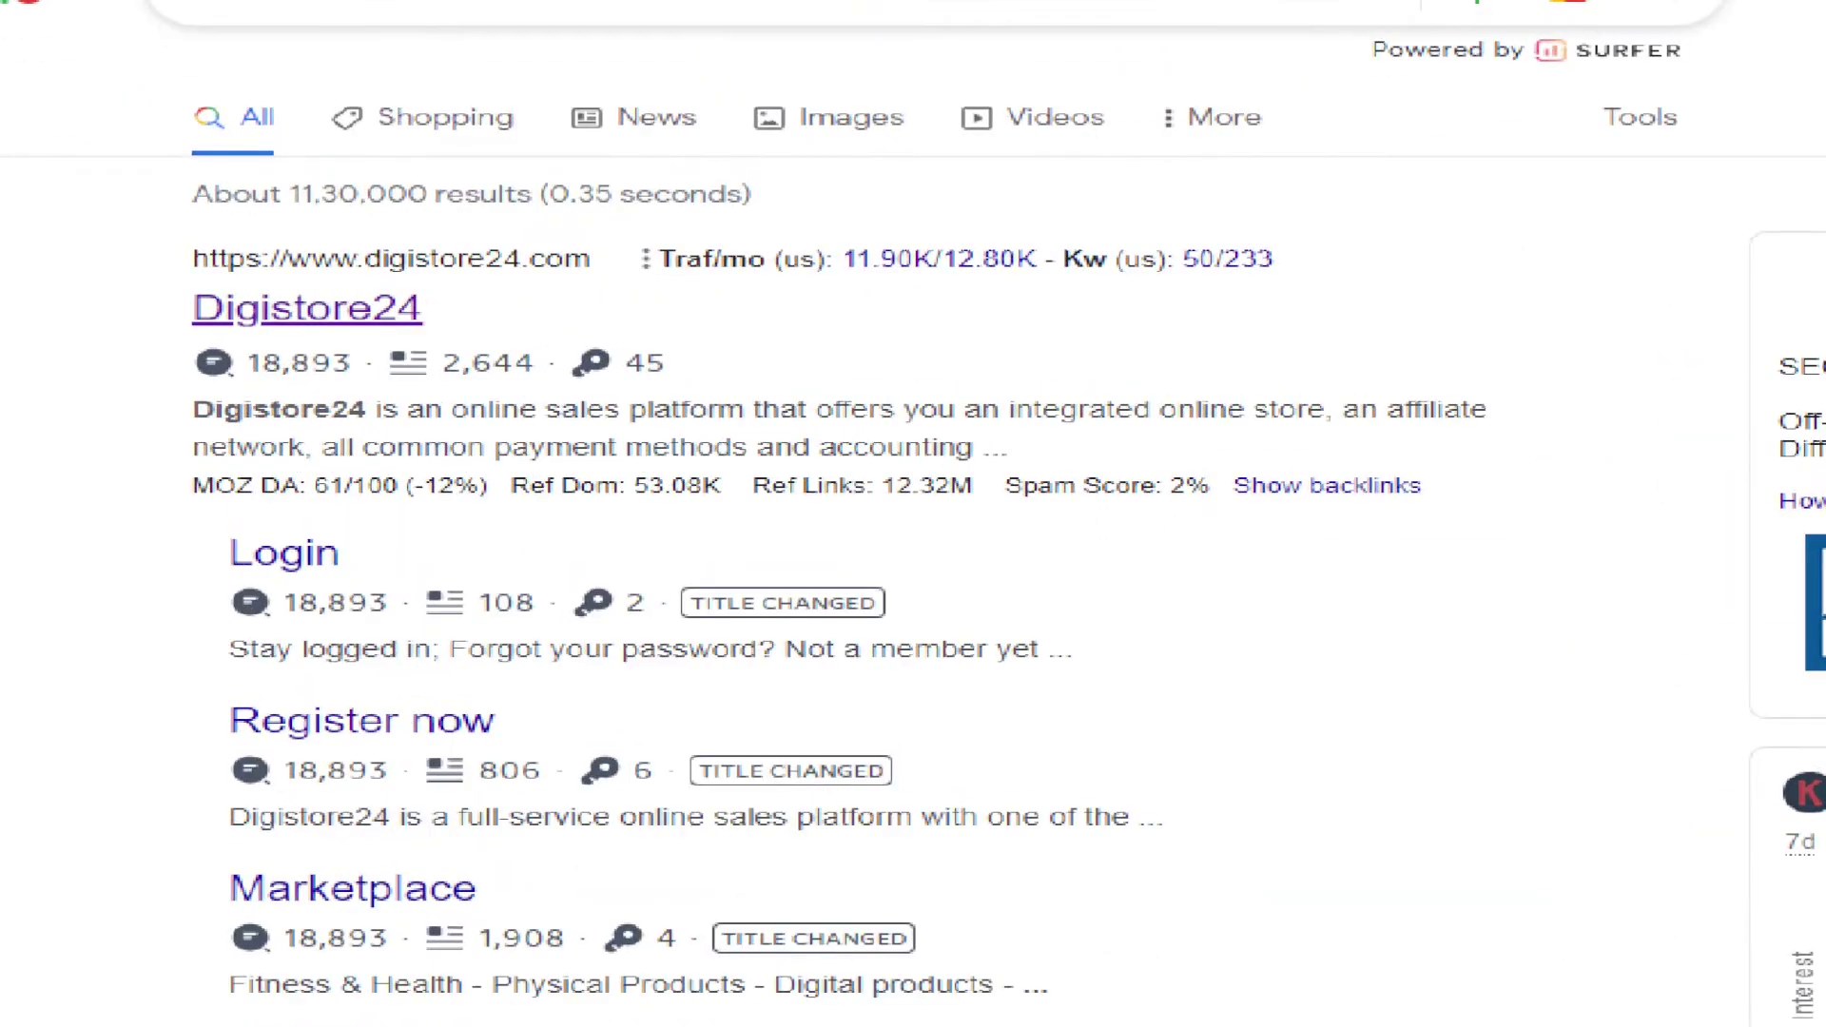
# Open the Digistore24 site, go through its free registration form, and accept the B2B contract and privacy policy
pyautogui.click(377, 307)
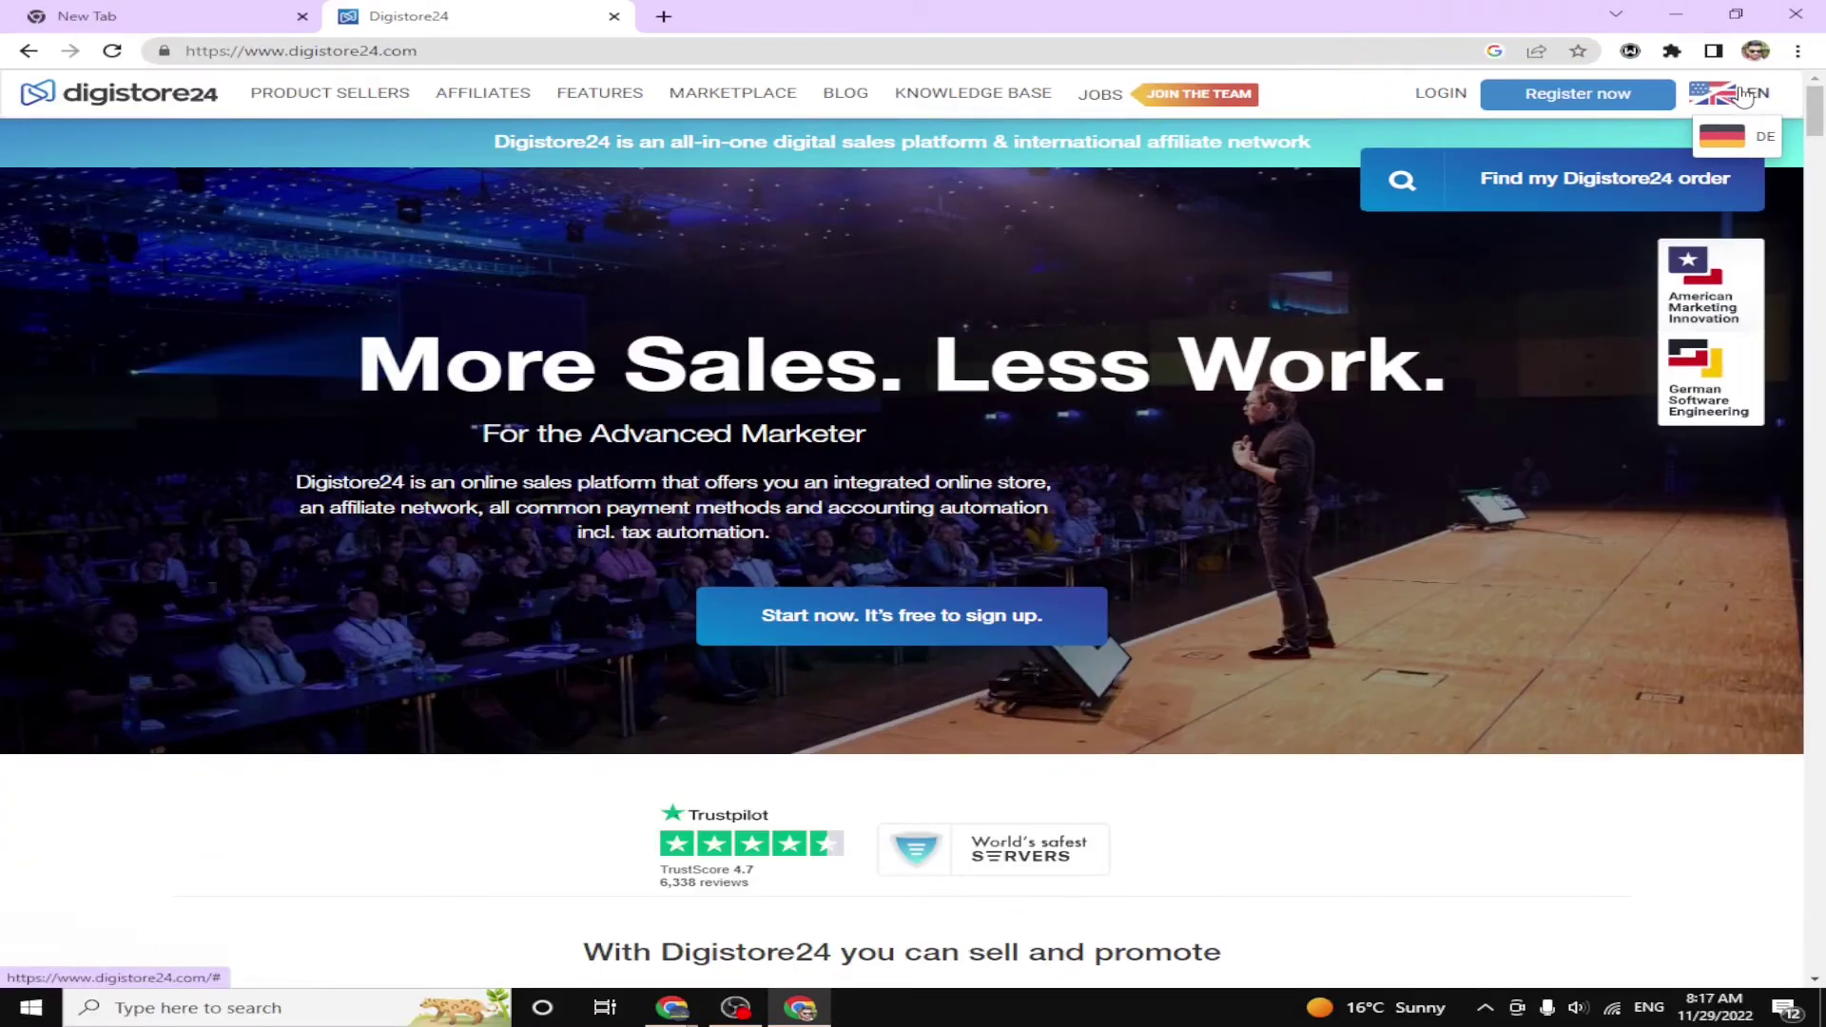
pyautogui.click(1614, 102)
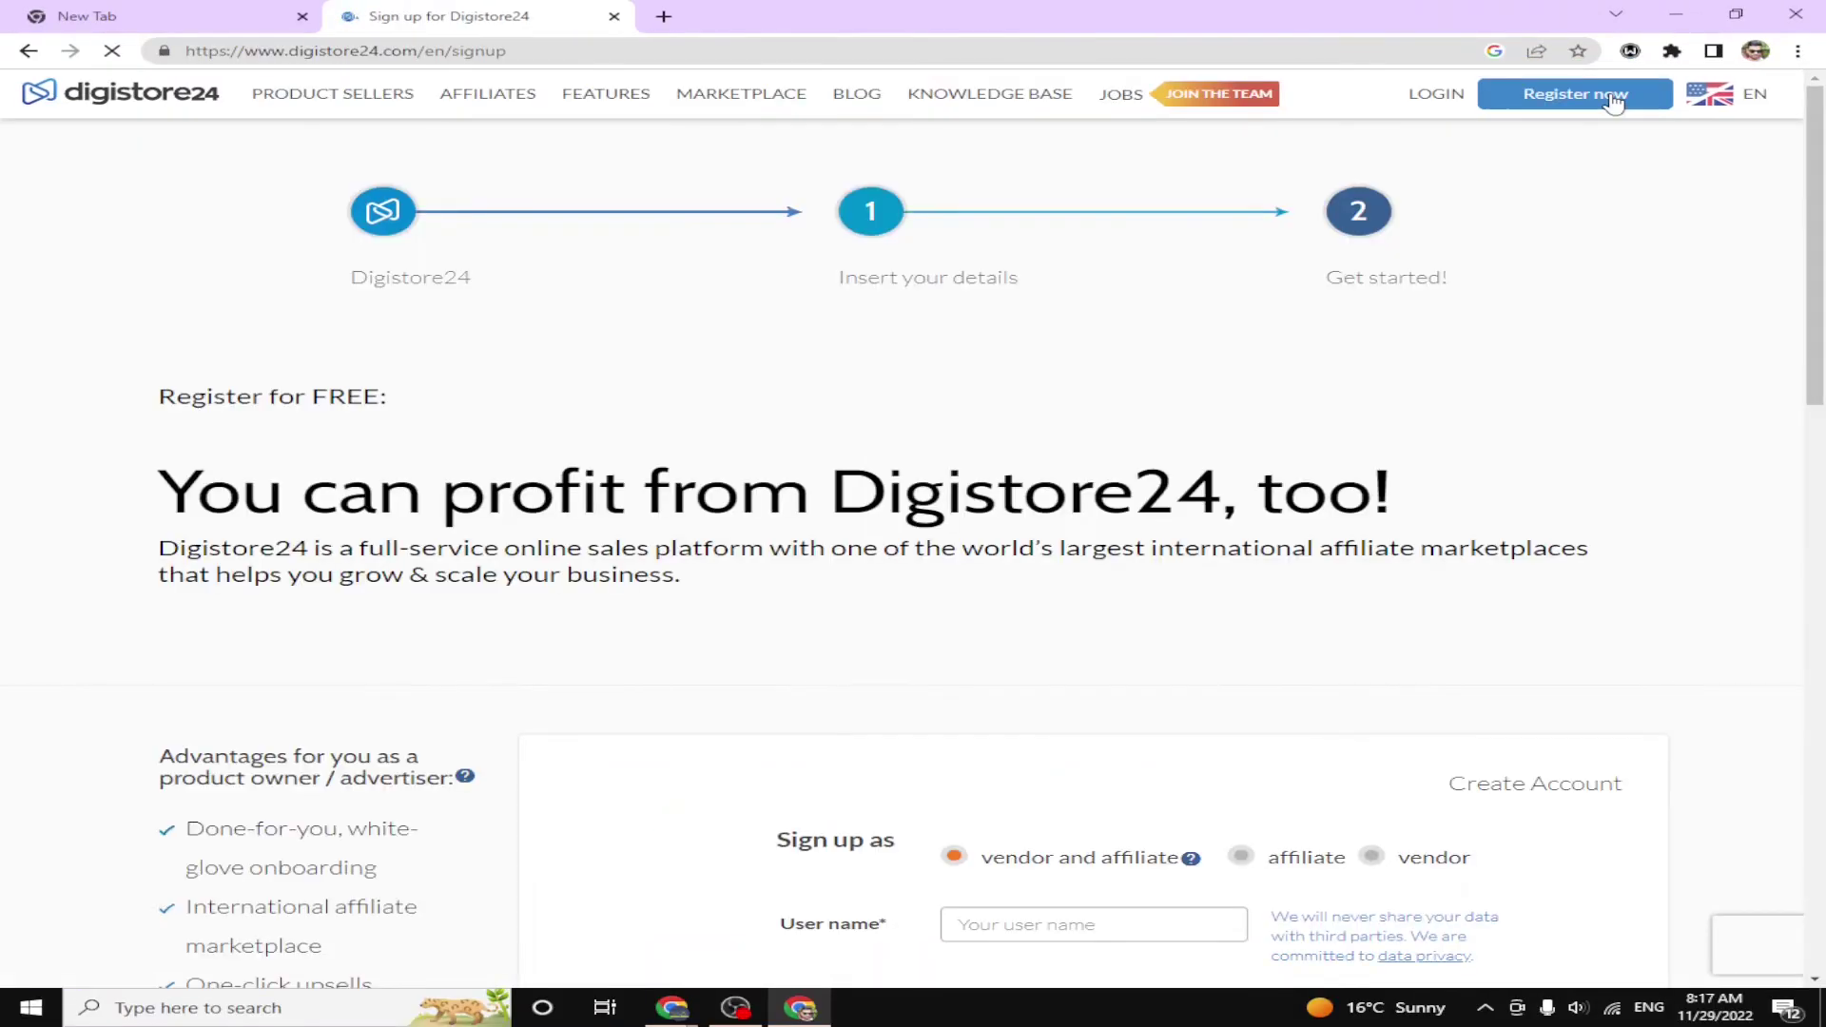
pyautogui.scroll(-6, 671, 326)
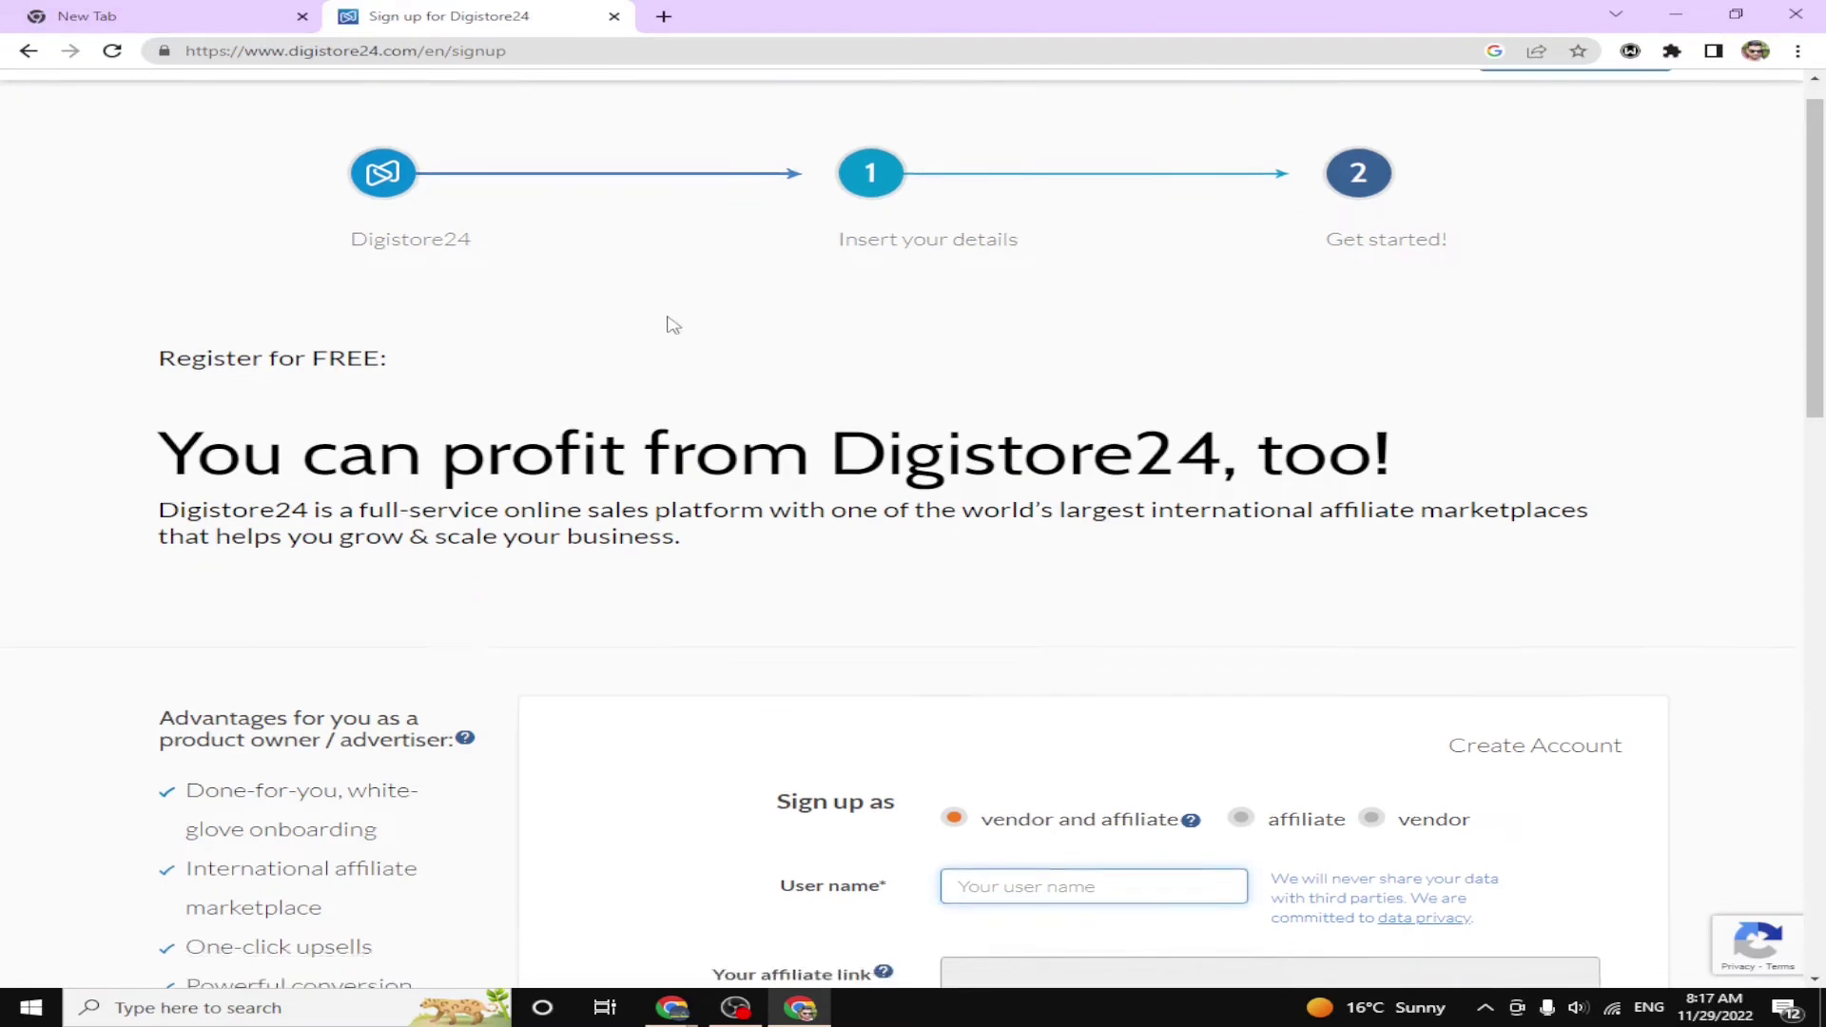
pyautogui.moveTo(1109, 290)
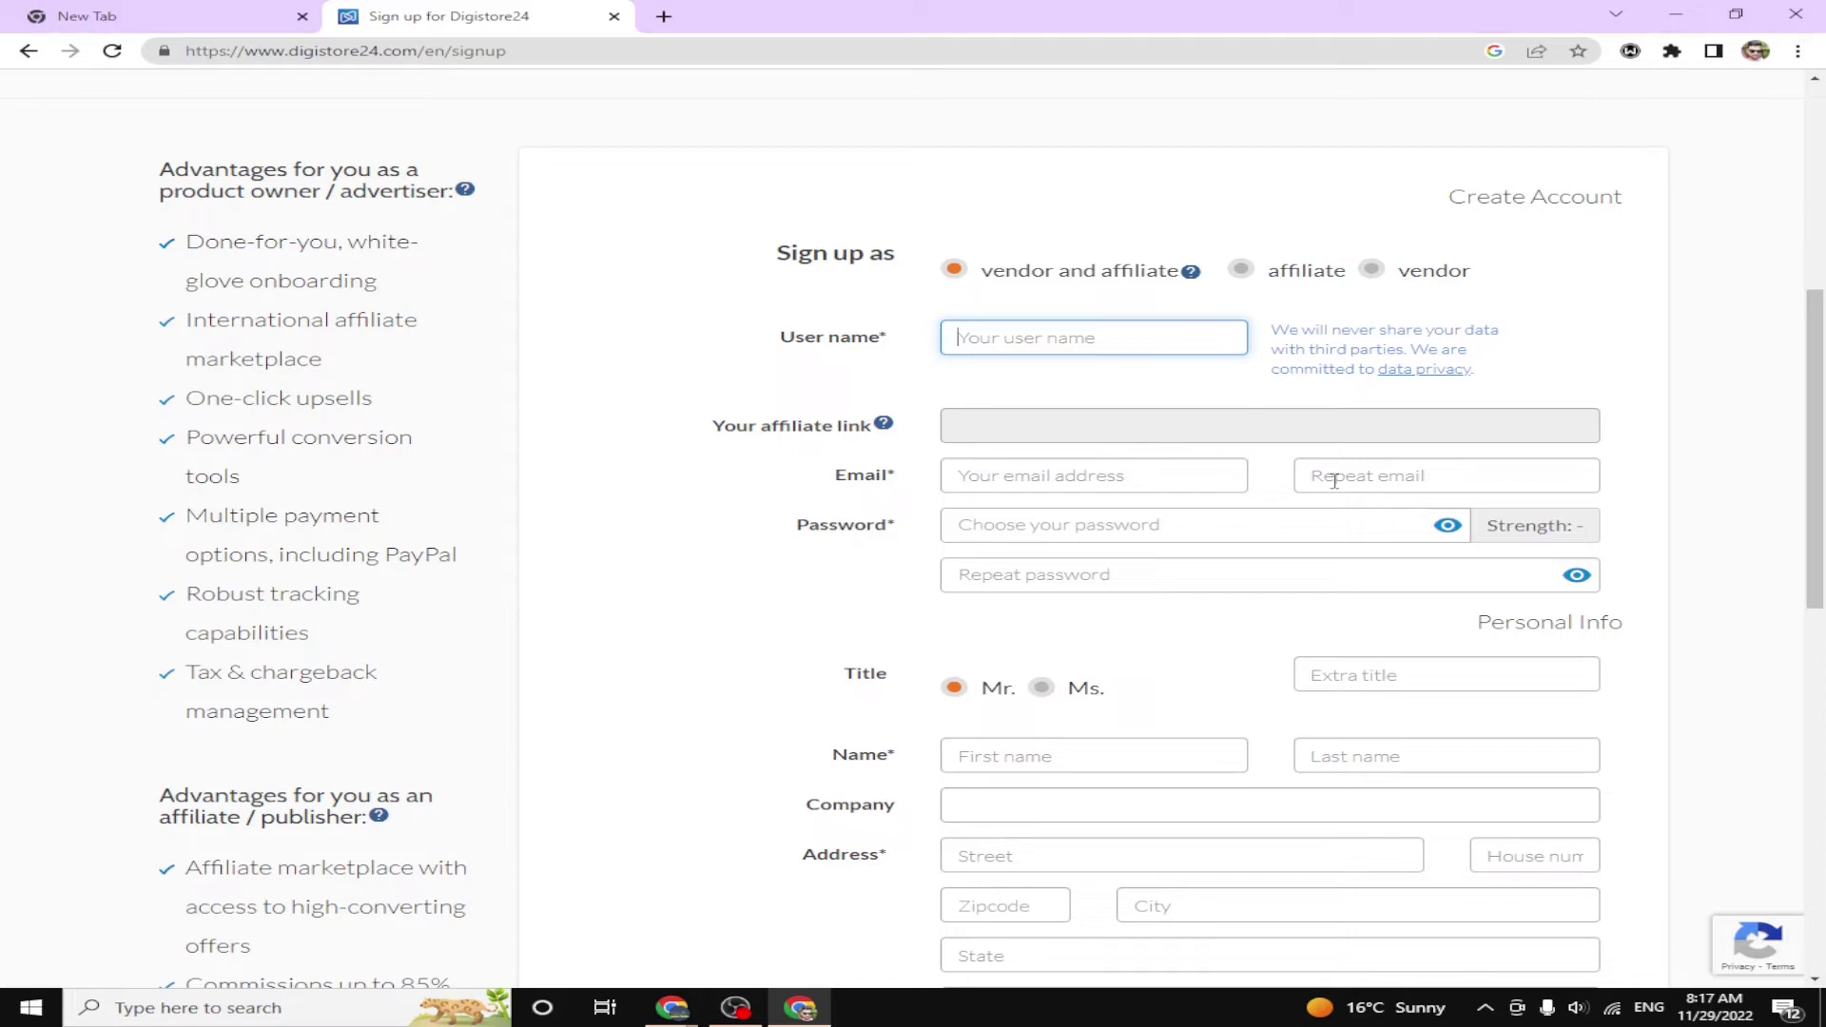
pyautogui.scroll(-1, 1334, 480)
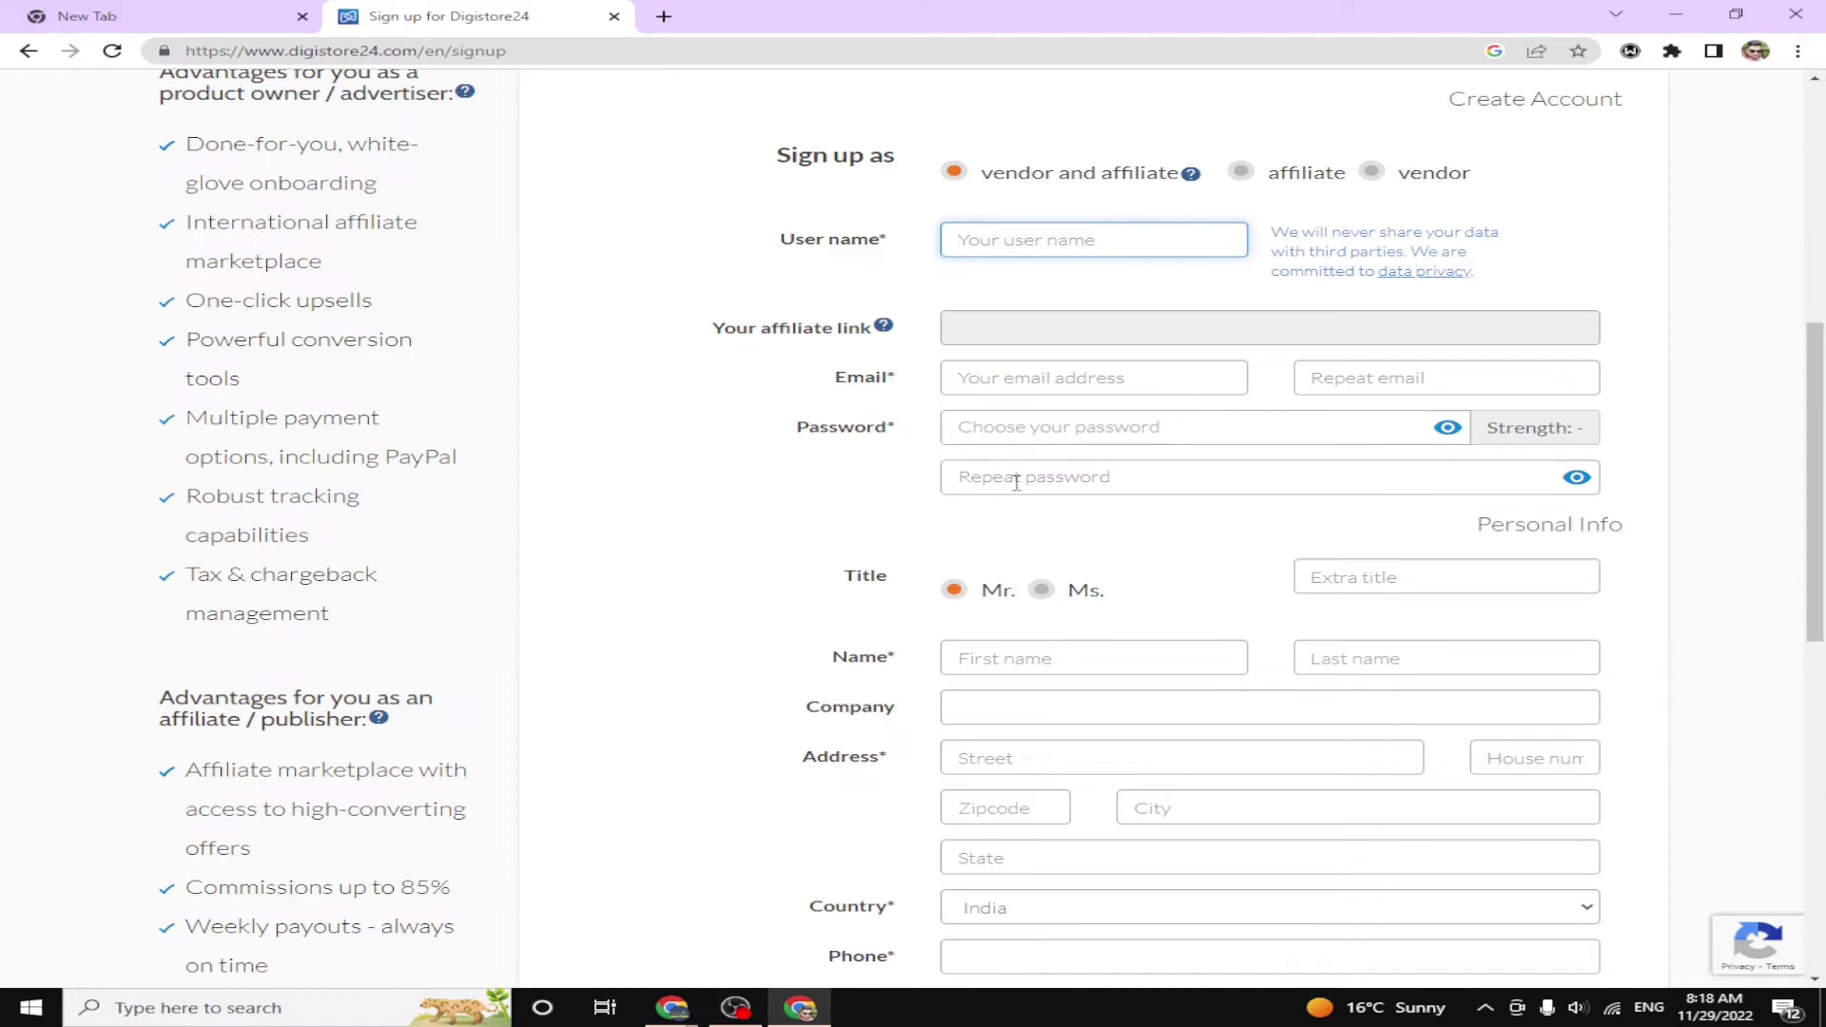
pyautogui.scroll(-4, 1016, 482)
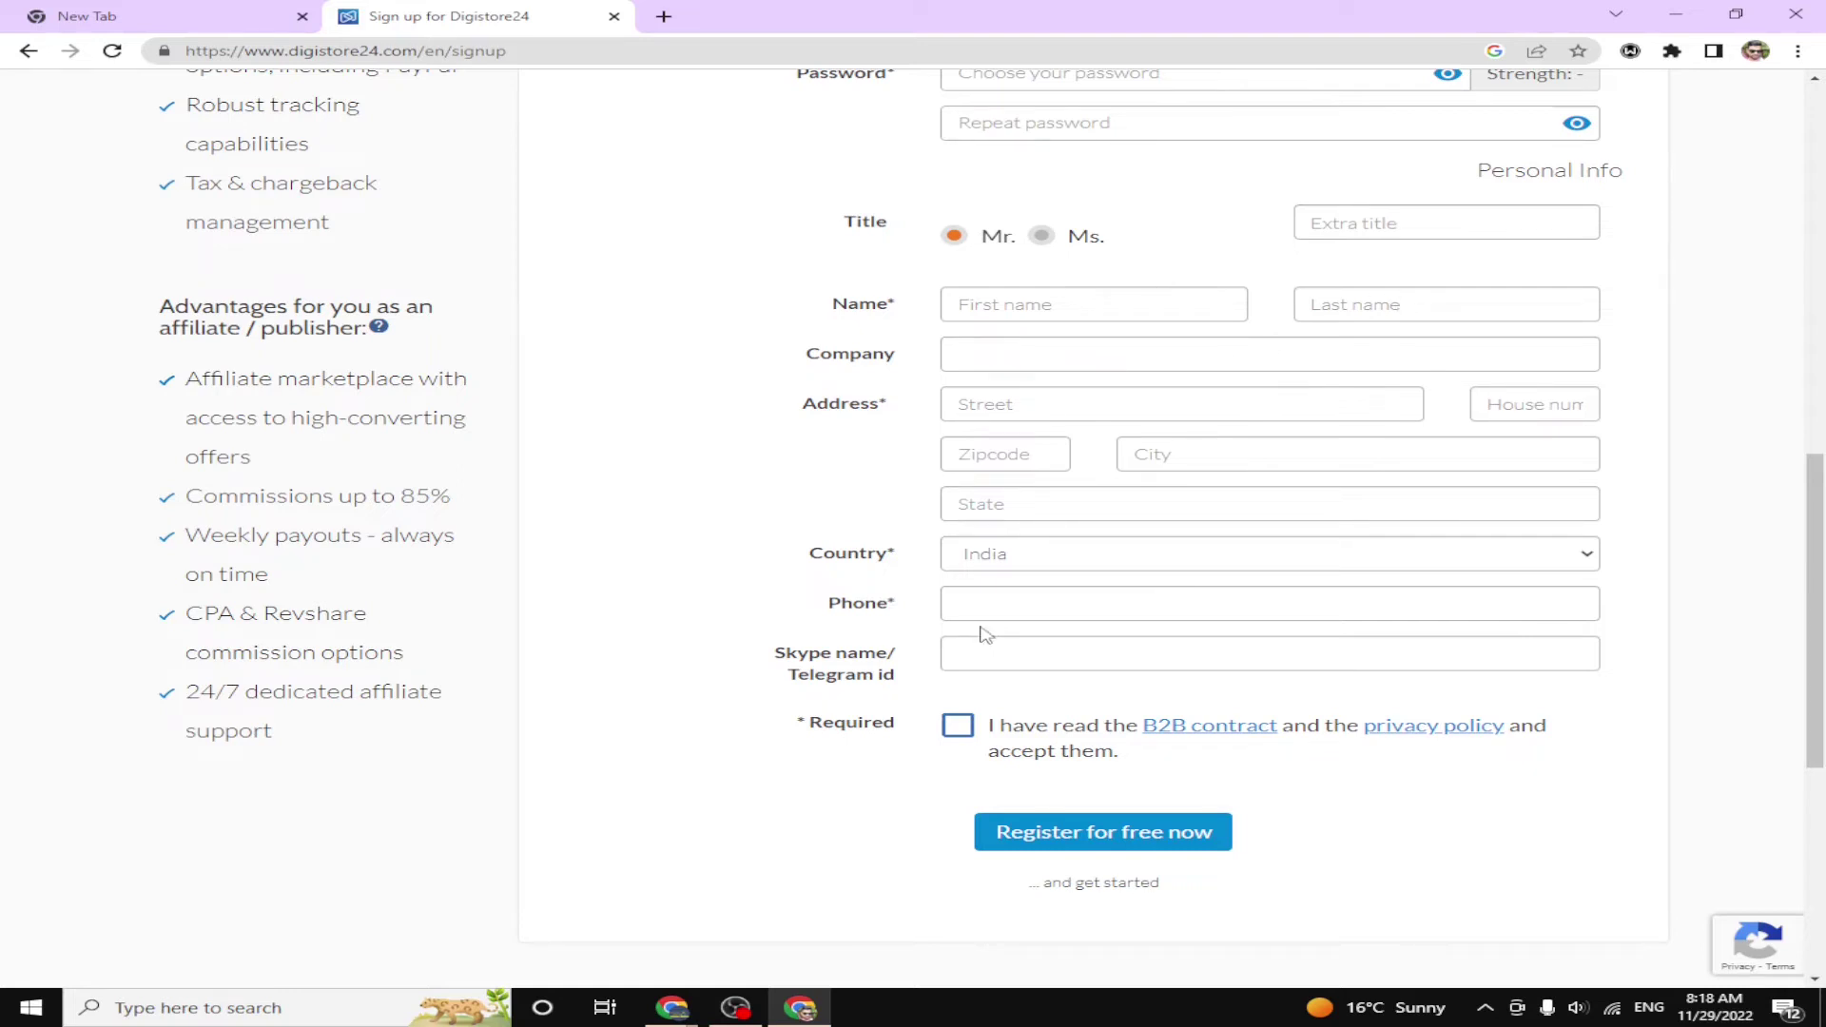
pyautogui.click(958, 729)
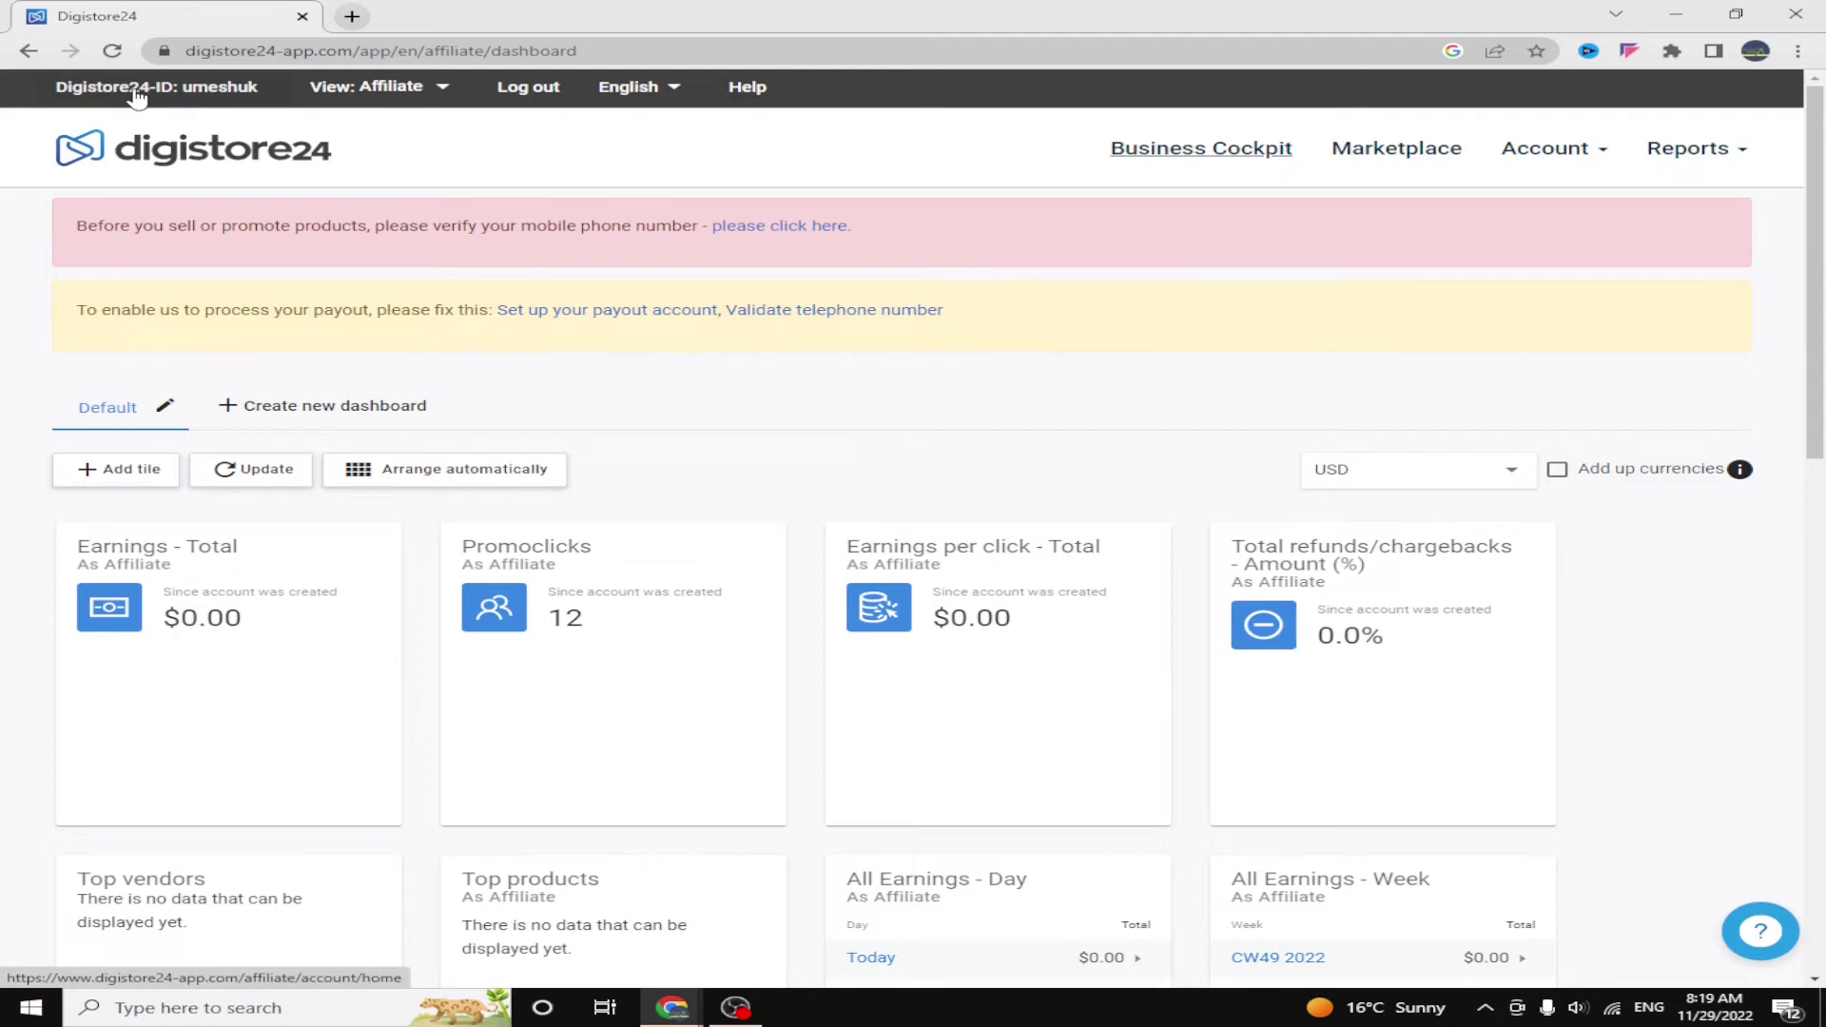
# Open the affiliate marketplace and filter the digital products to the Fitness & Health category
pyautogui.click(1364, 154)
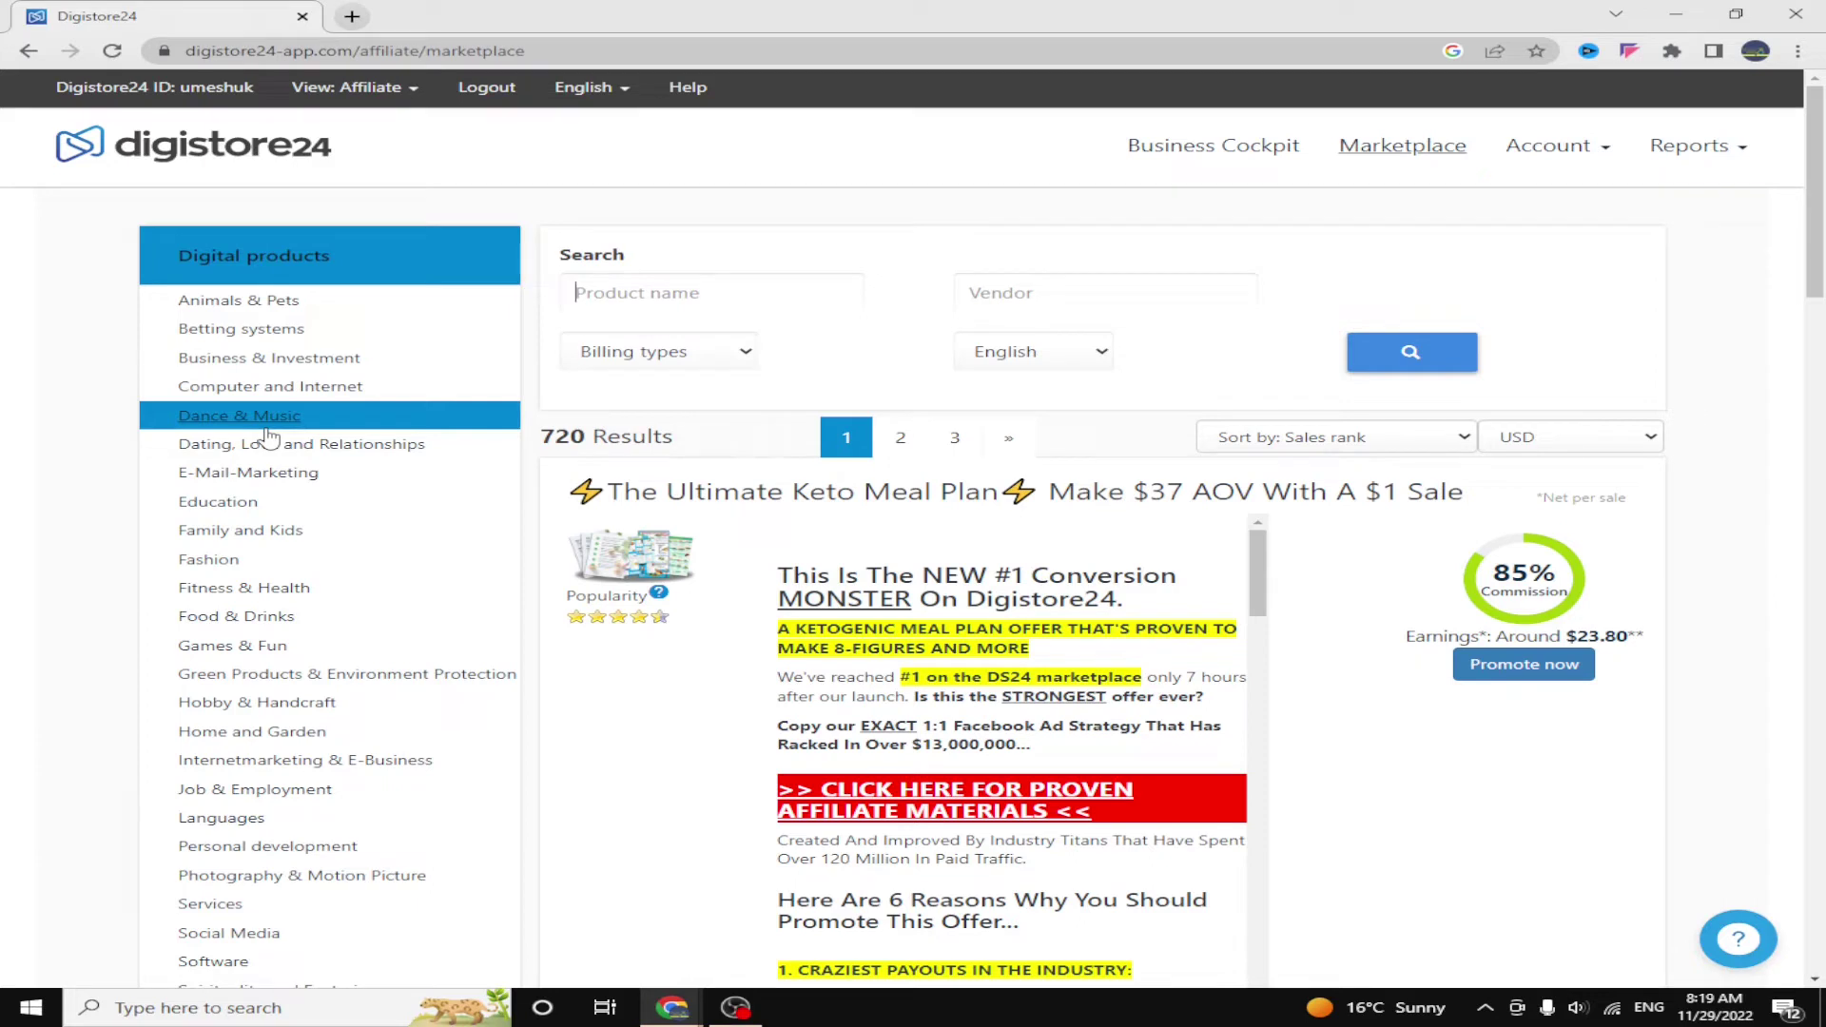
pyautogui.click(288, 591)
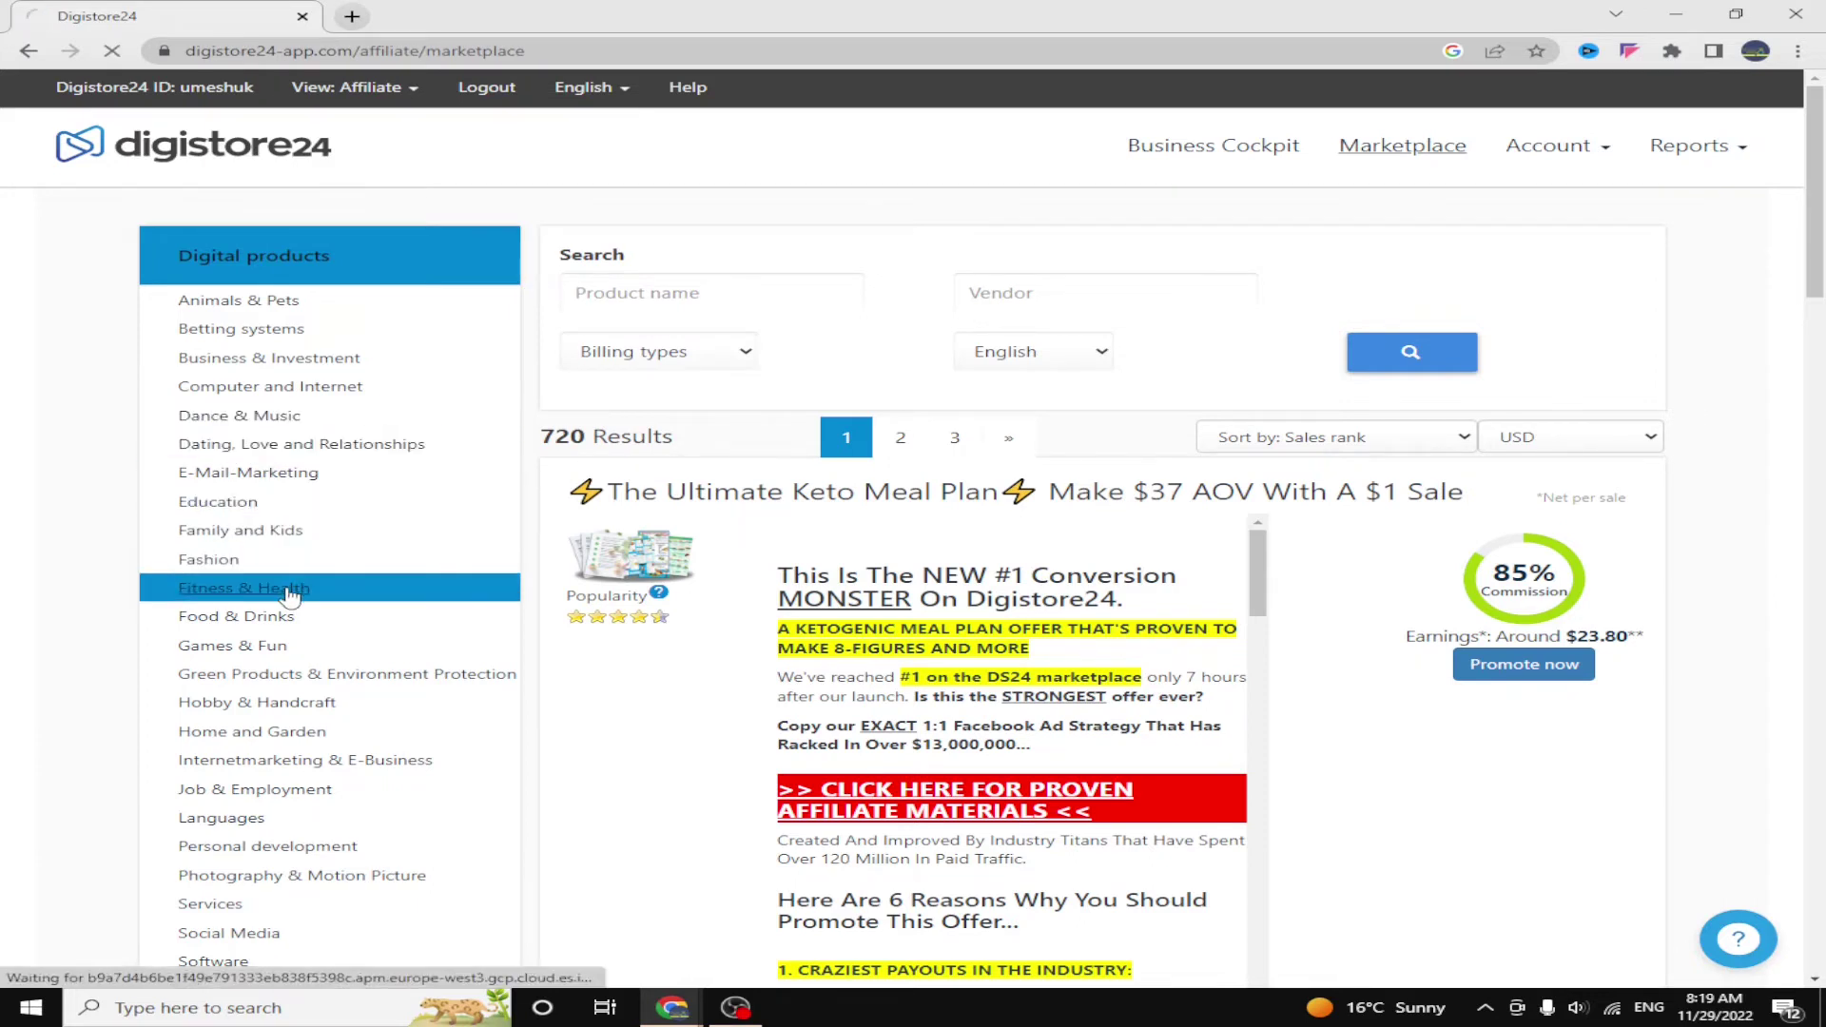
pyautogui.scroll(-1, 1358, 561)
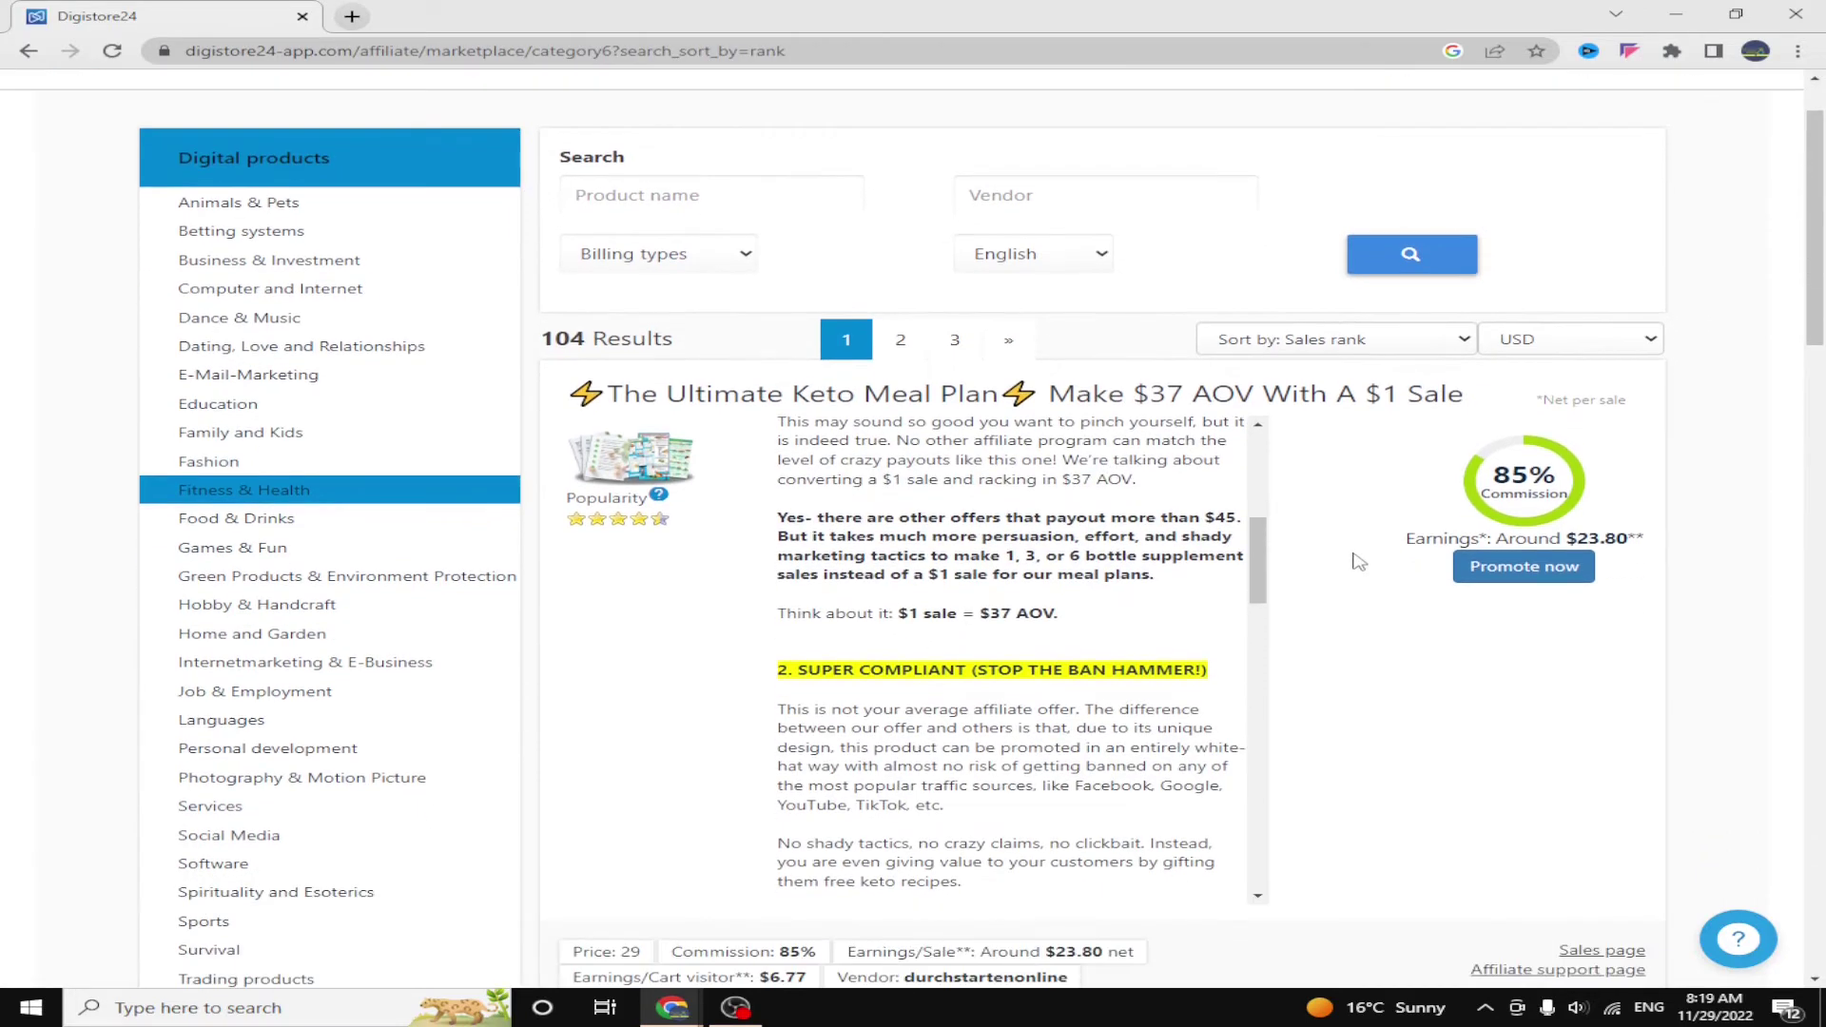
# Compare the commission, earnings per sale, sales rank and cancellation rate of the top Fitness & Health offers
pyautogui.scroll(-1, 1358, 561)
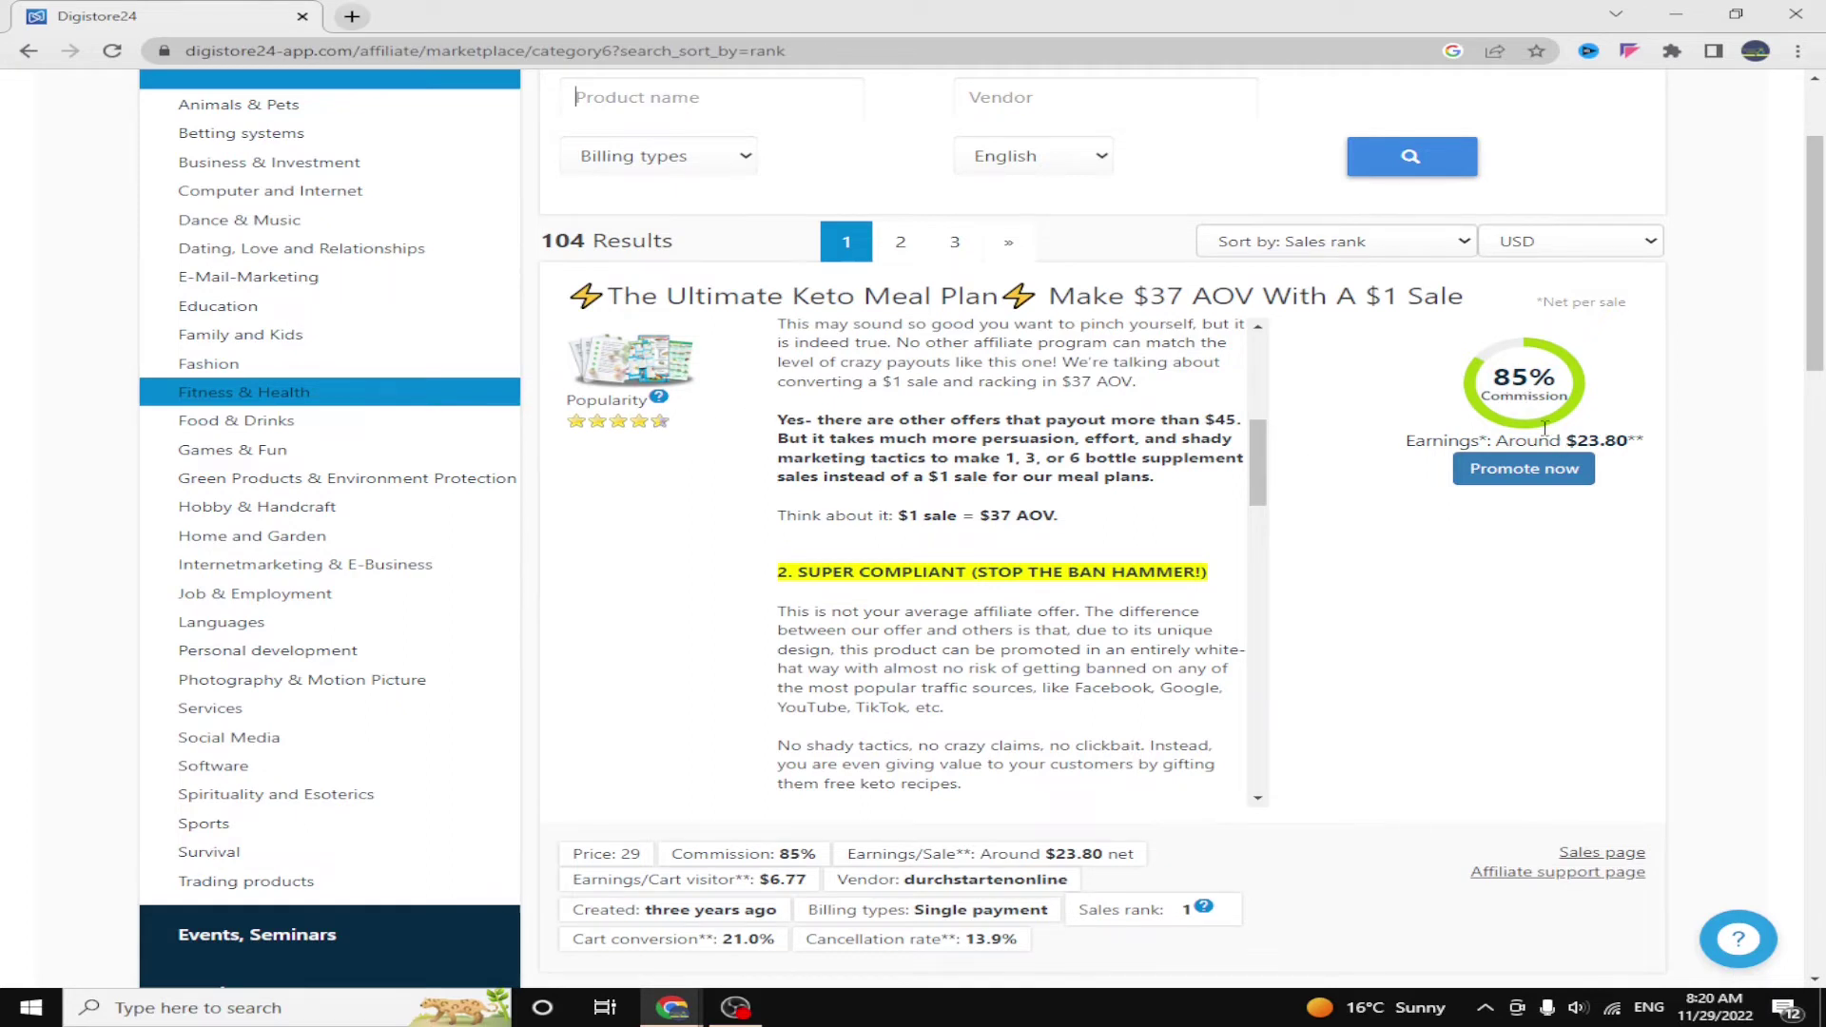
pyautogui.scroll(-5, 1395, 475)
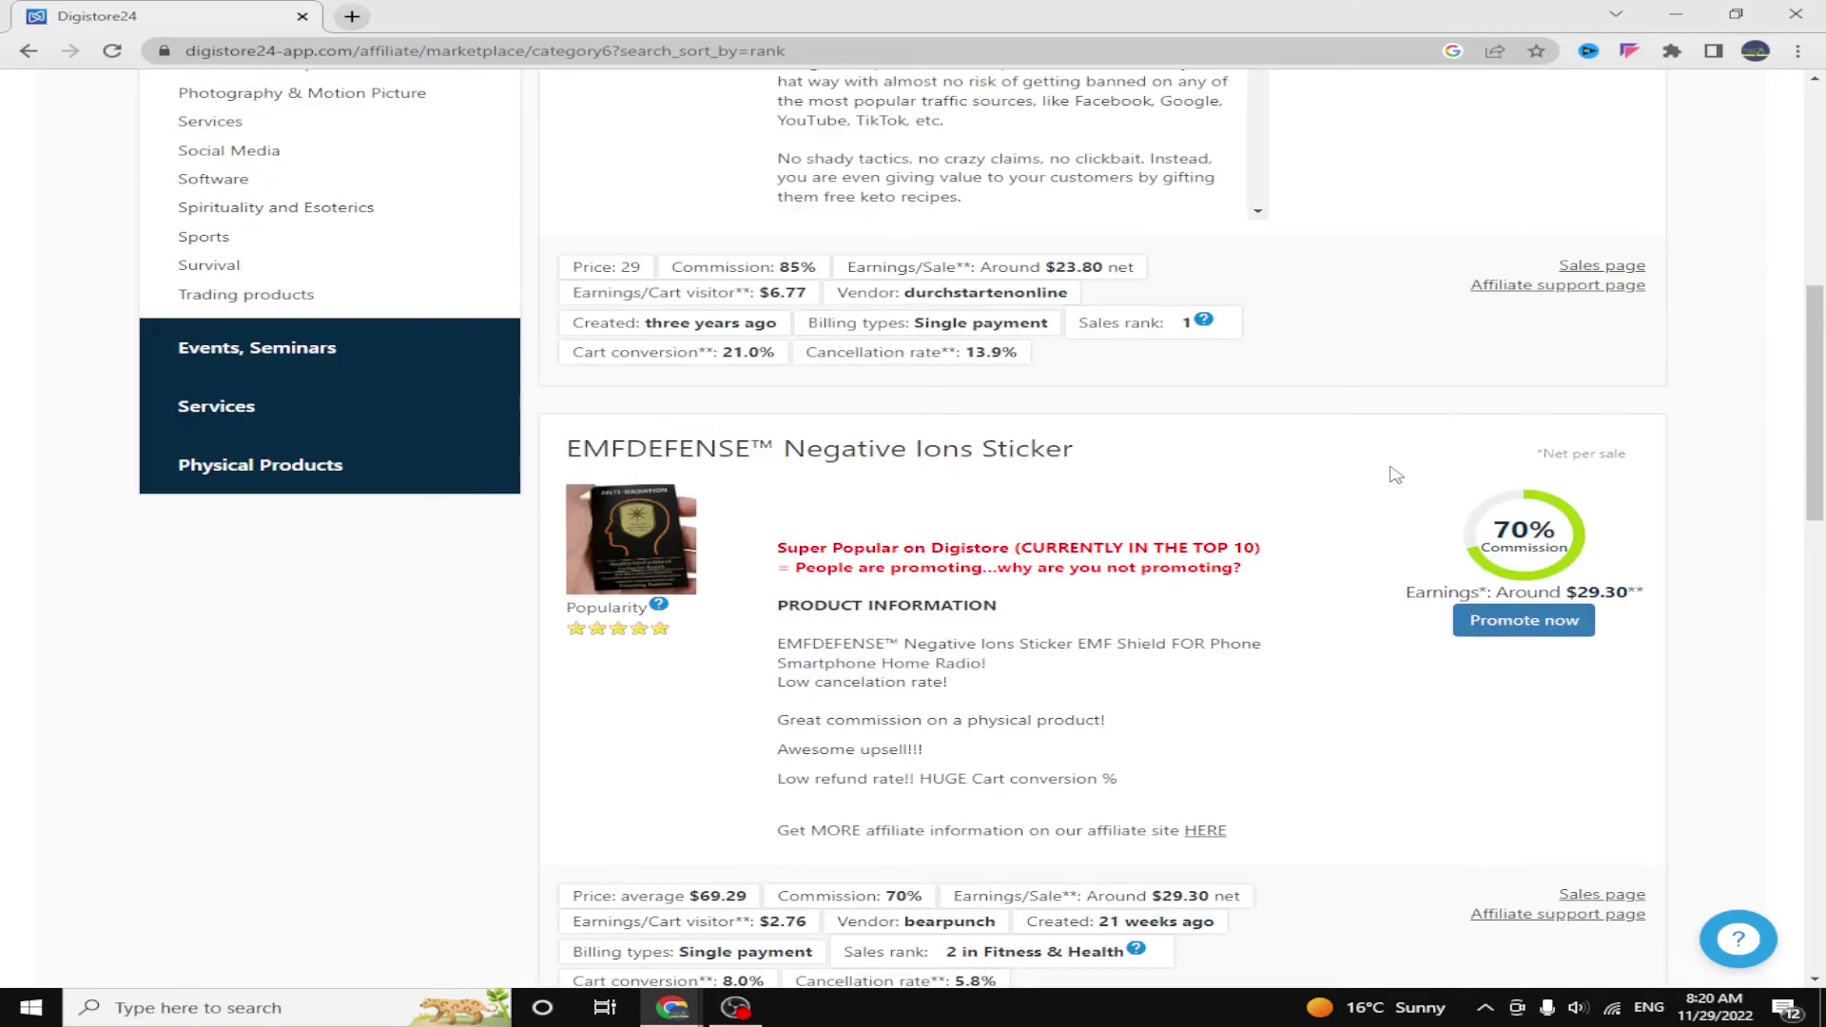
pyautogui.scroll(3, 1423, 566)
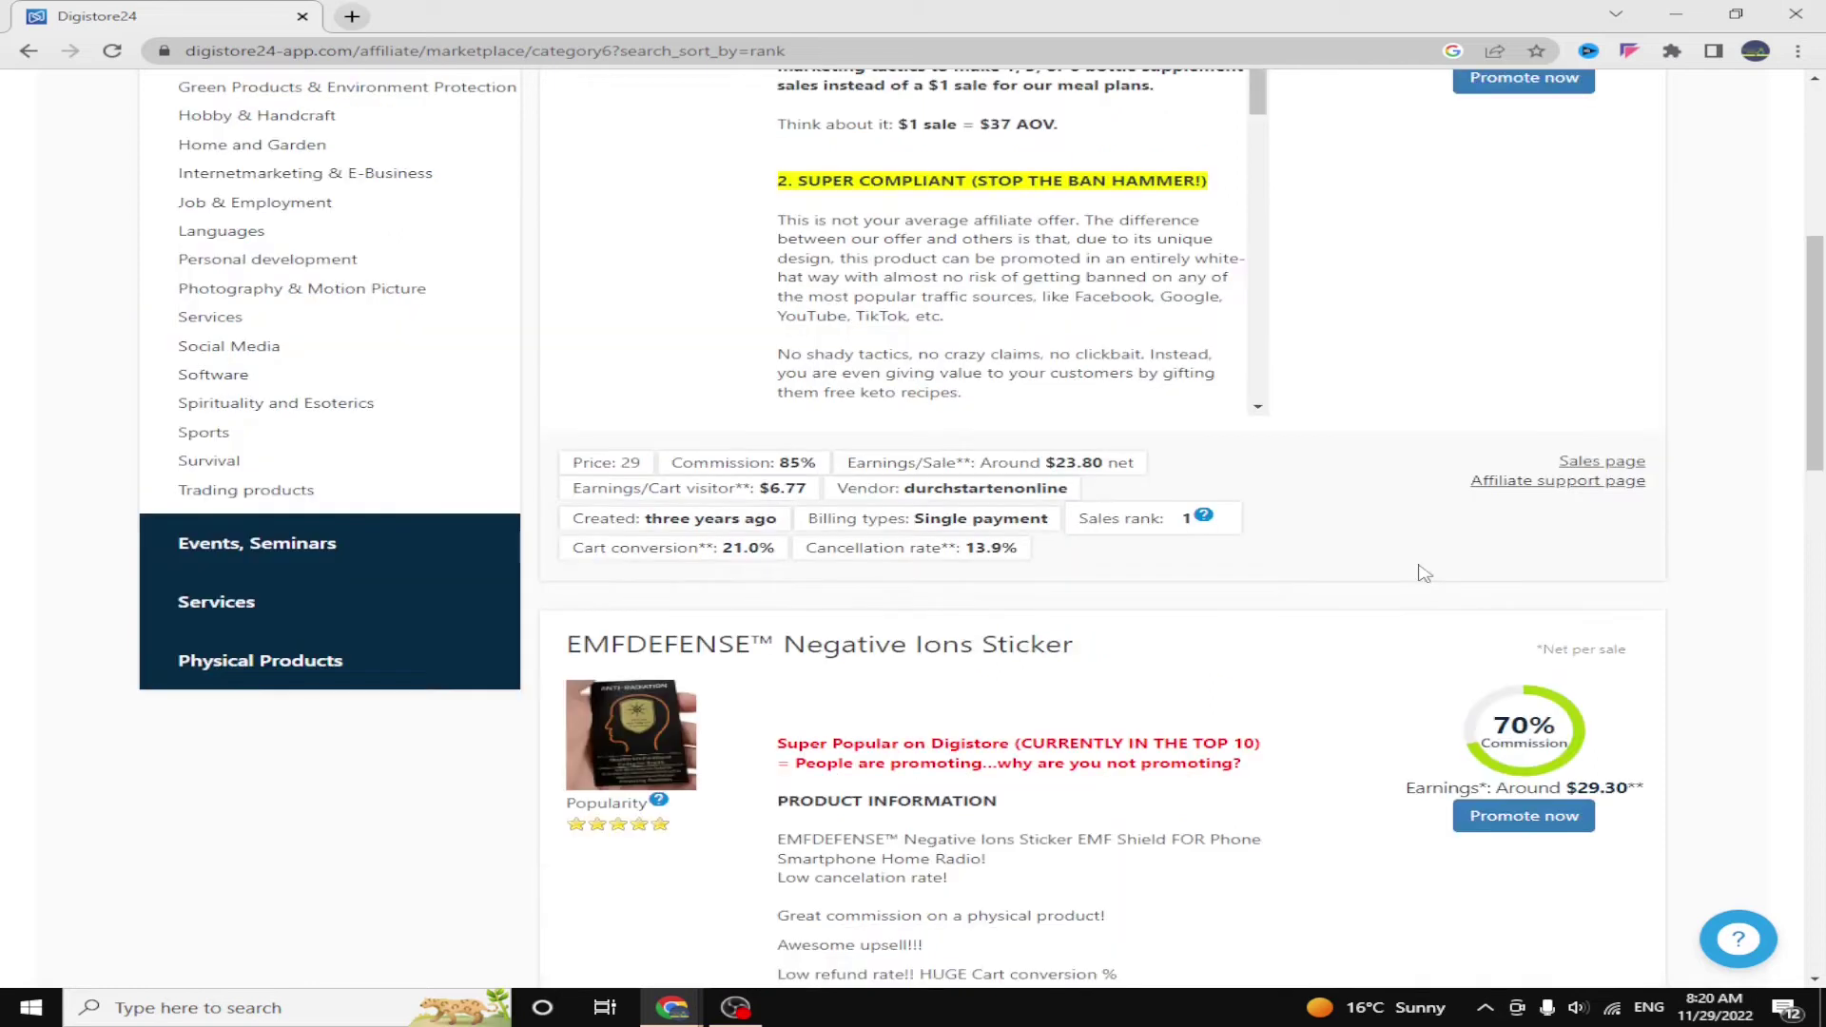
pyautogui.scroll(2, 1397, 519)
pyautogui.scroll(3, 1397, 514)
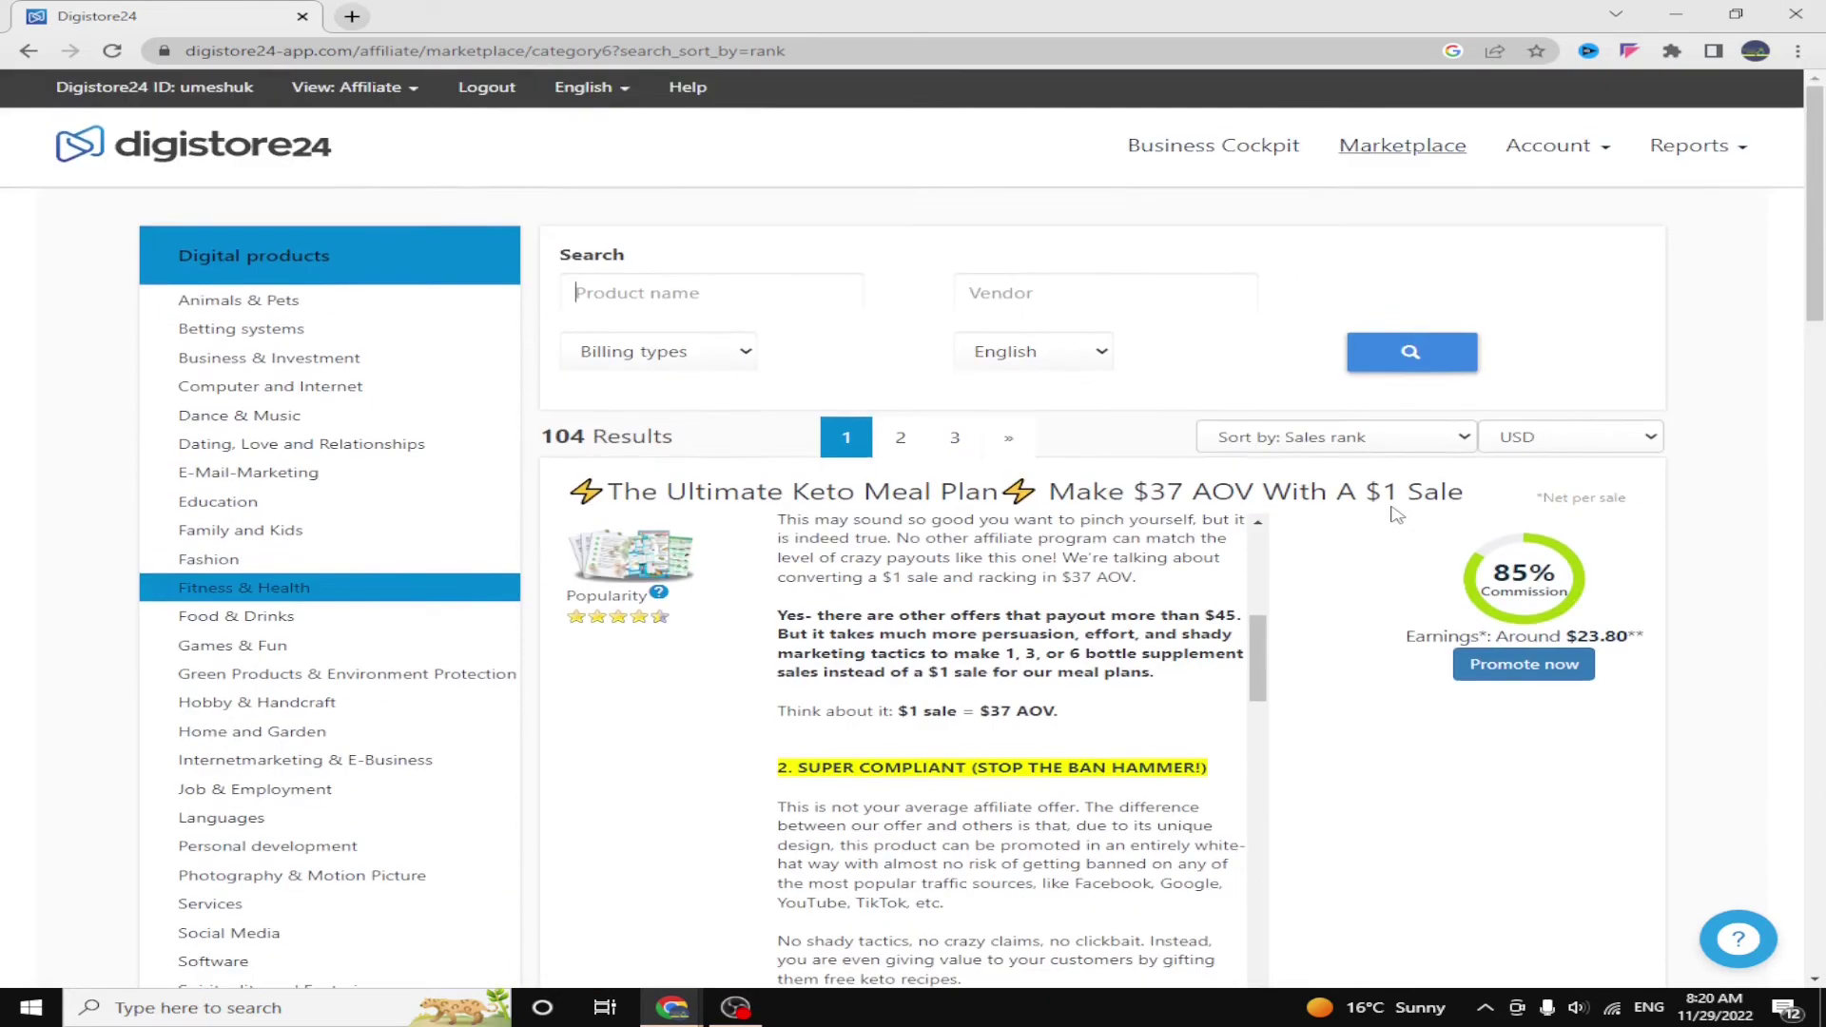
pyautogui.scroll(-9, 1391, 513)
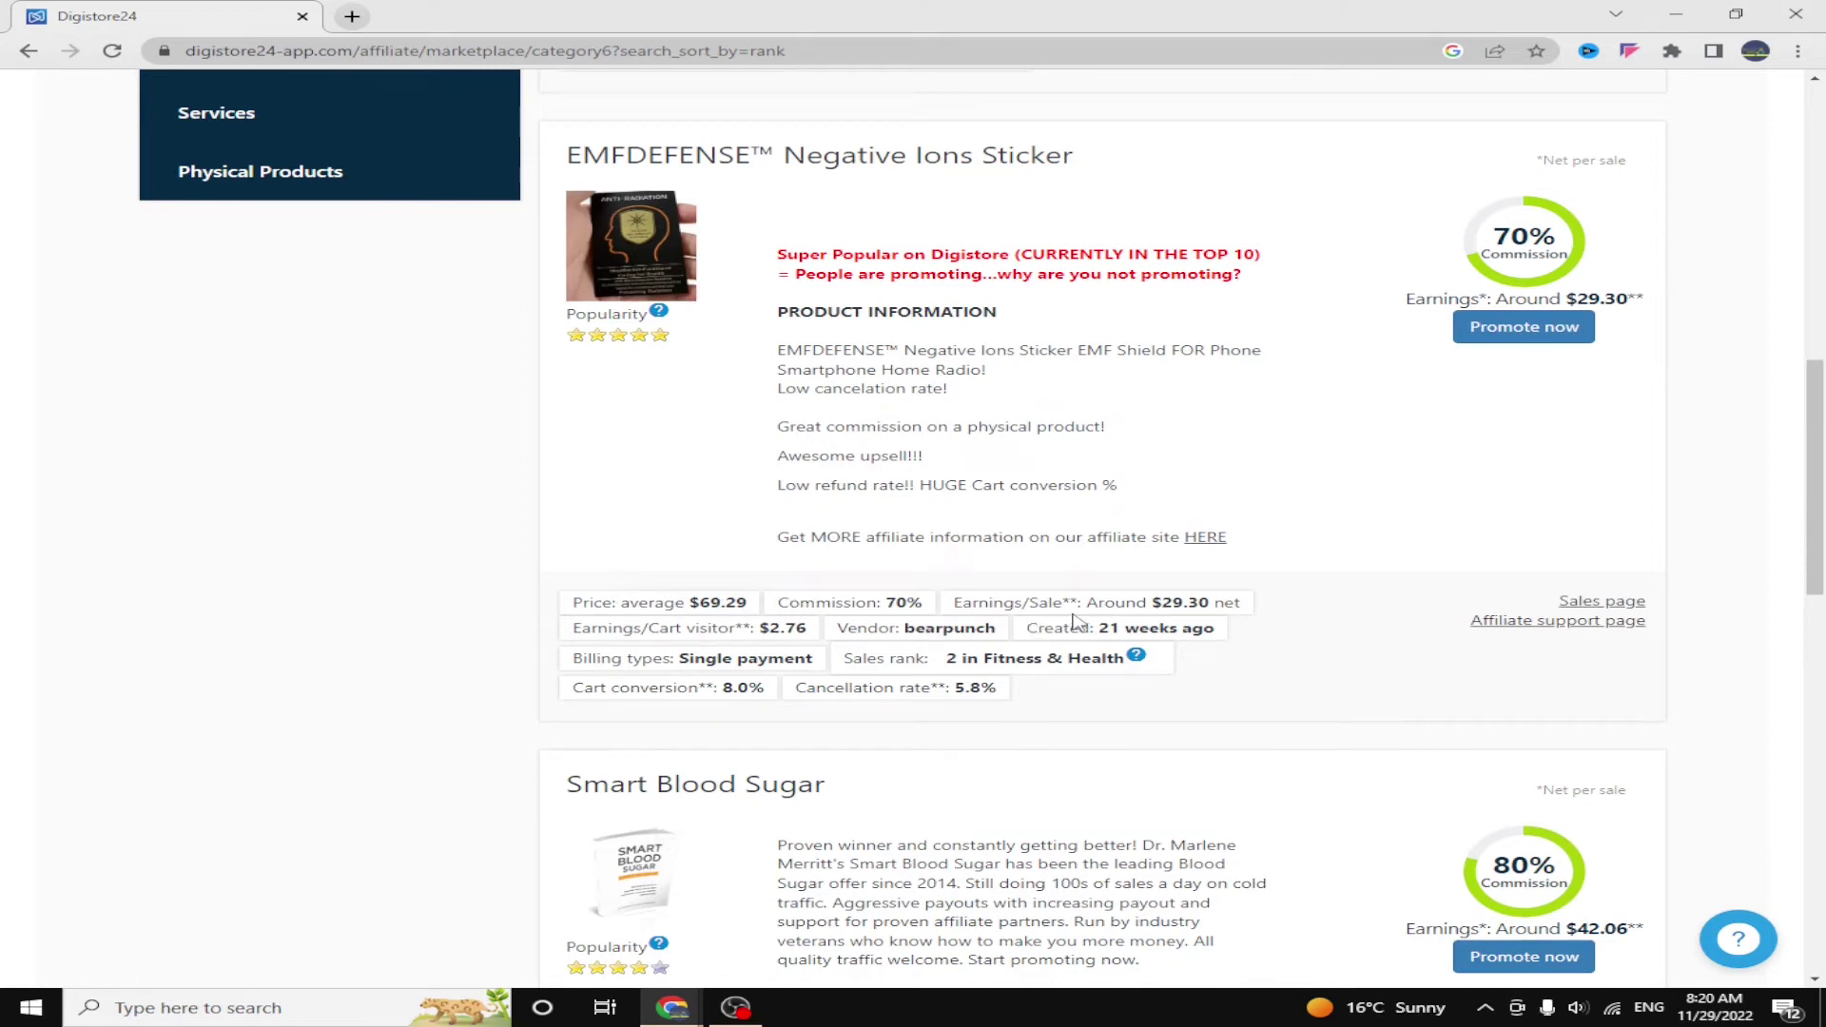
pyautogui.scroll(-1, 1075, 620)
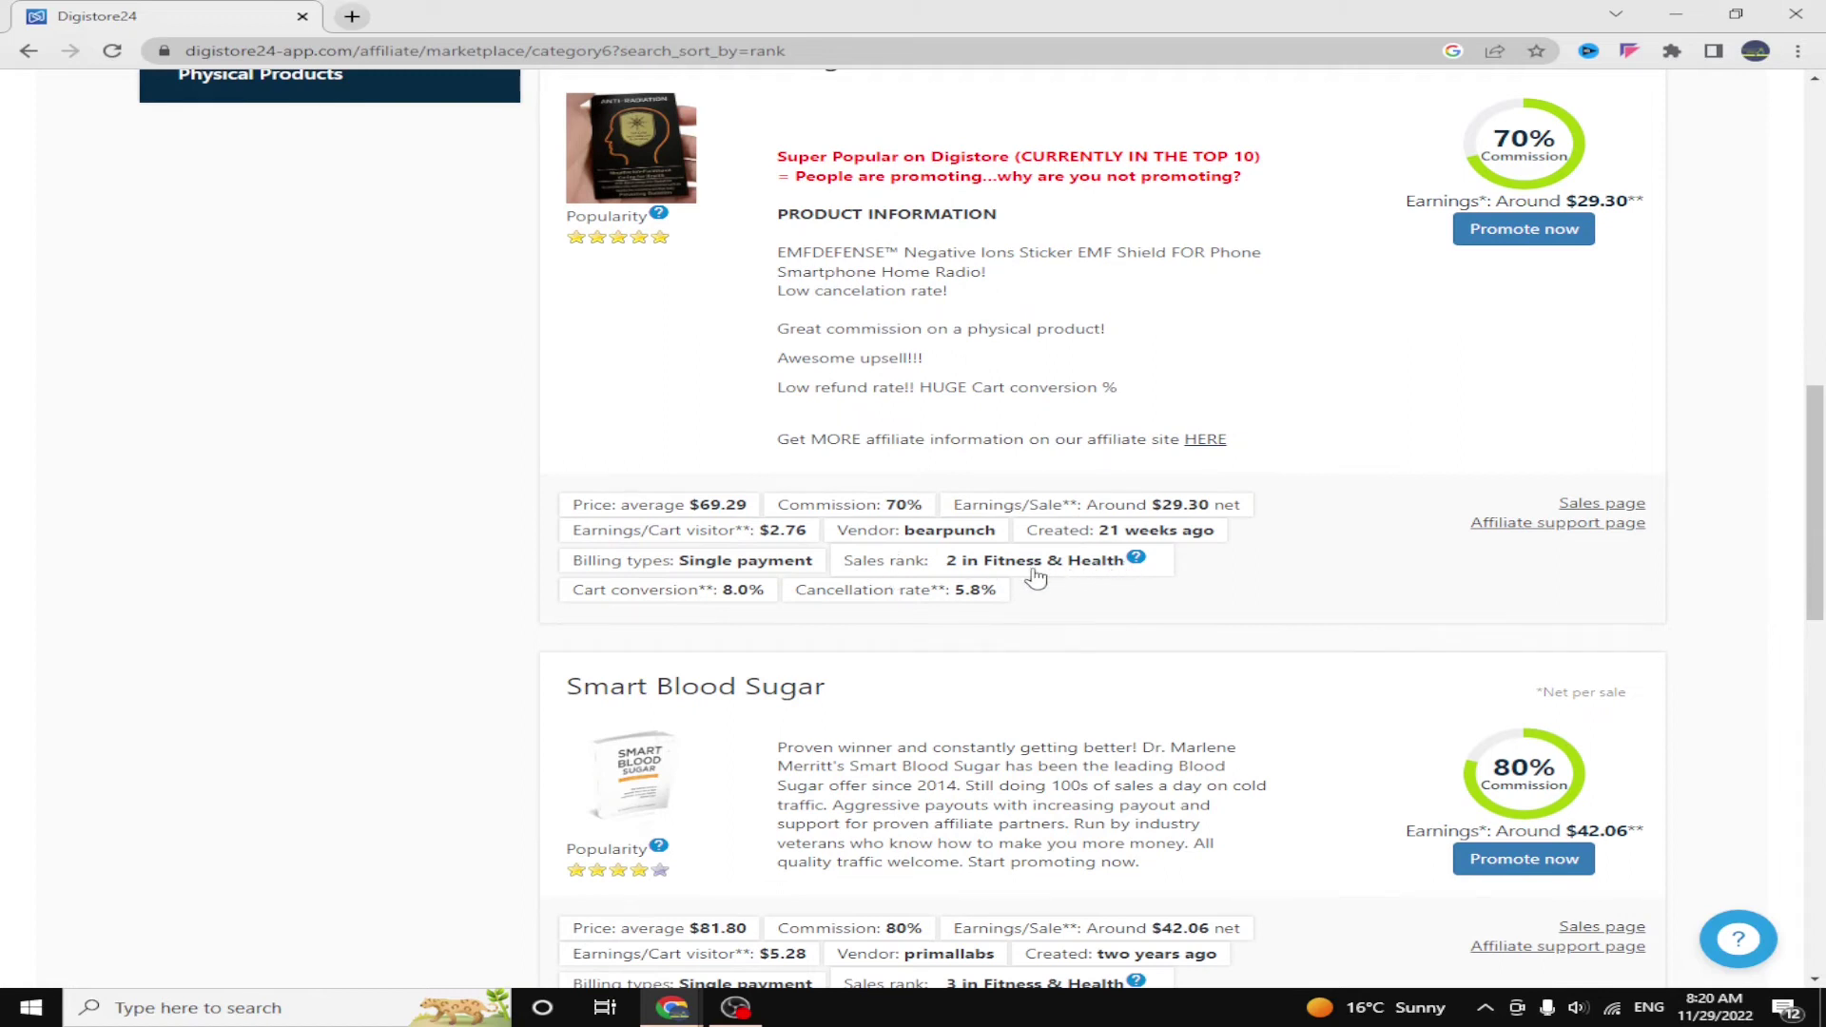
pyautogui.scroll(3, 1035, 576)
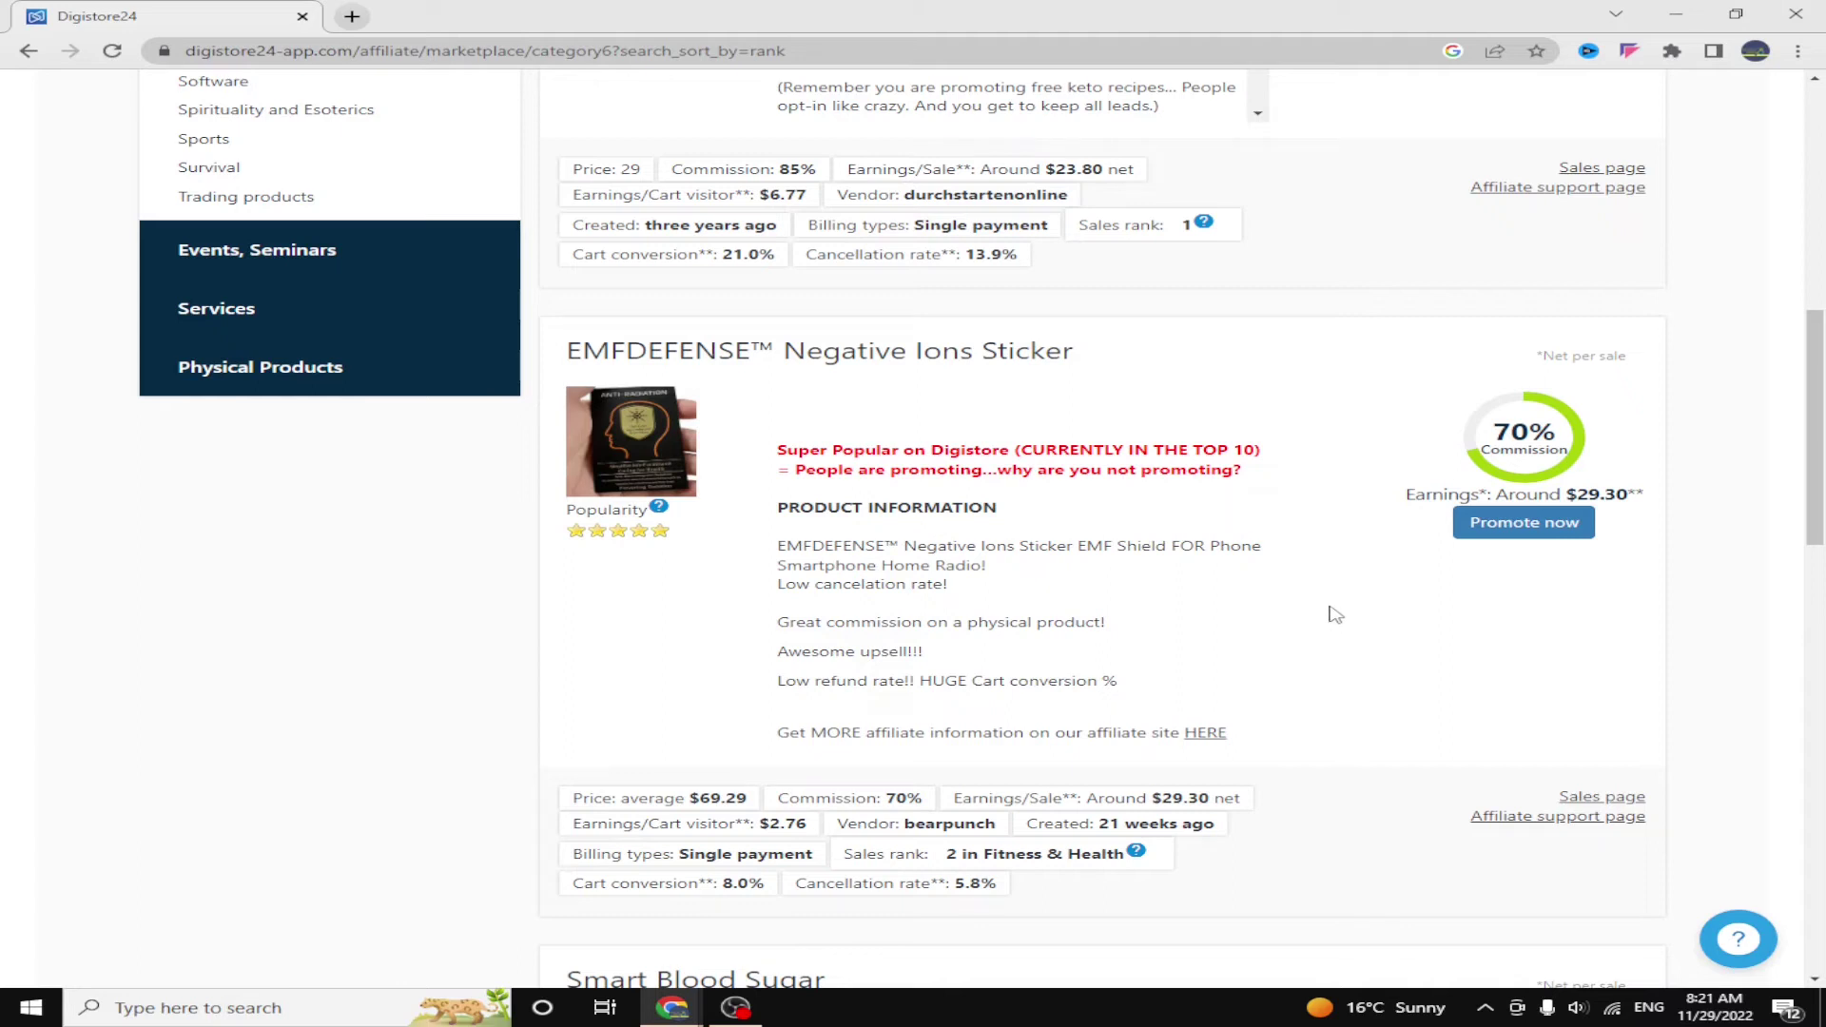
# Request to promote the EMFDEFENSE Negative Ions Sticker and copy its promolink into a new Notepad document
pyautogui.click(1547, 535)
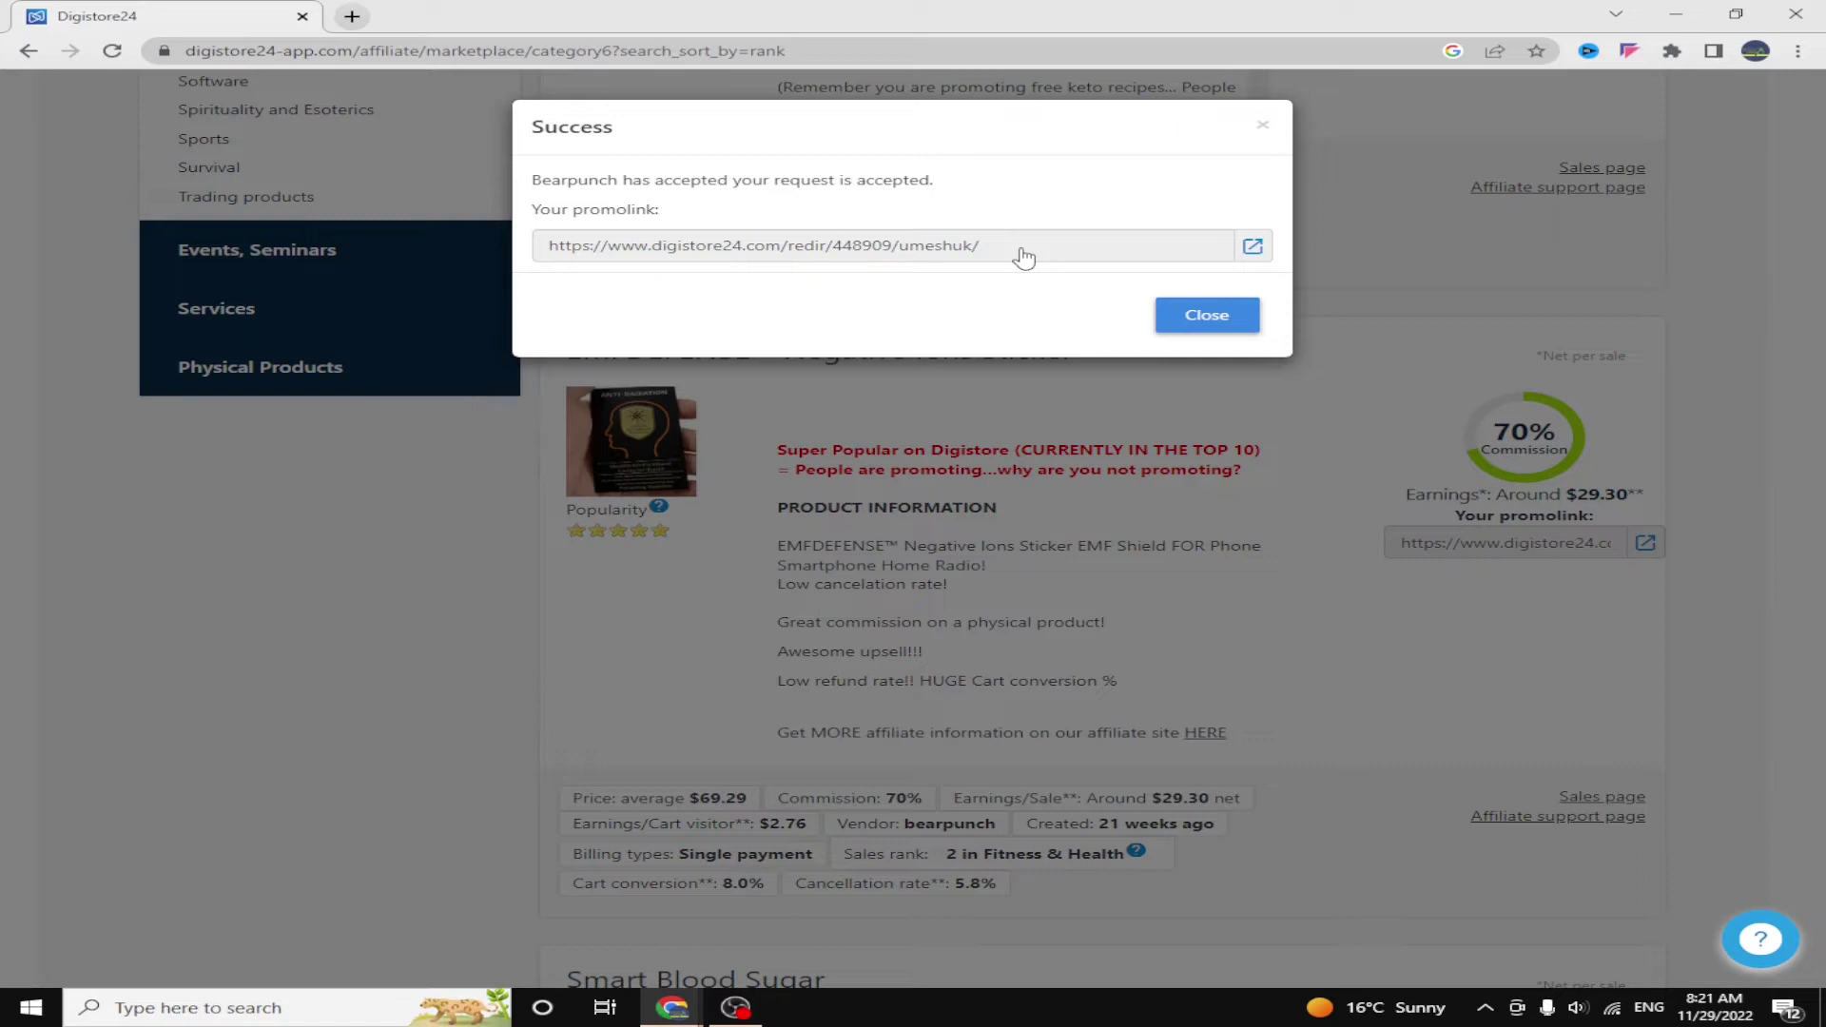
pyautogui.click(1023, 256)
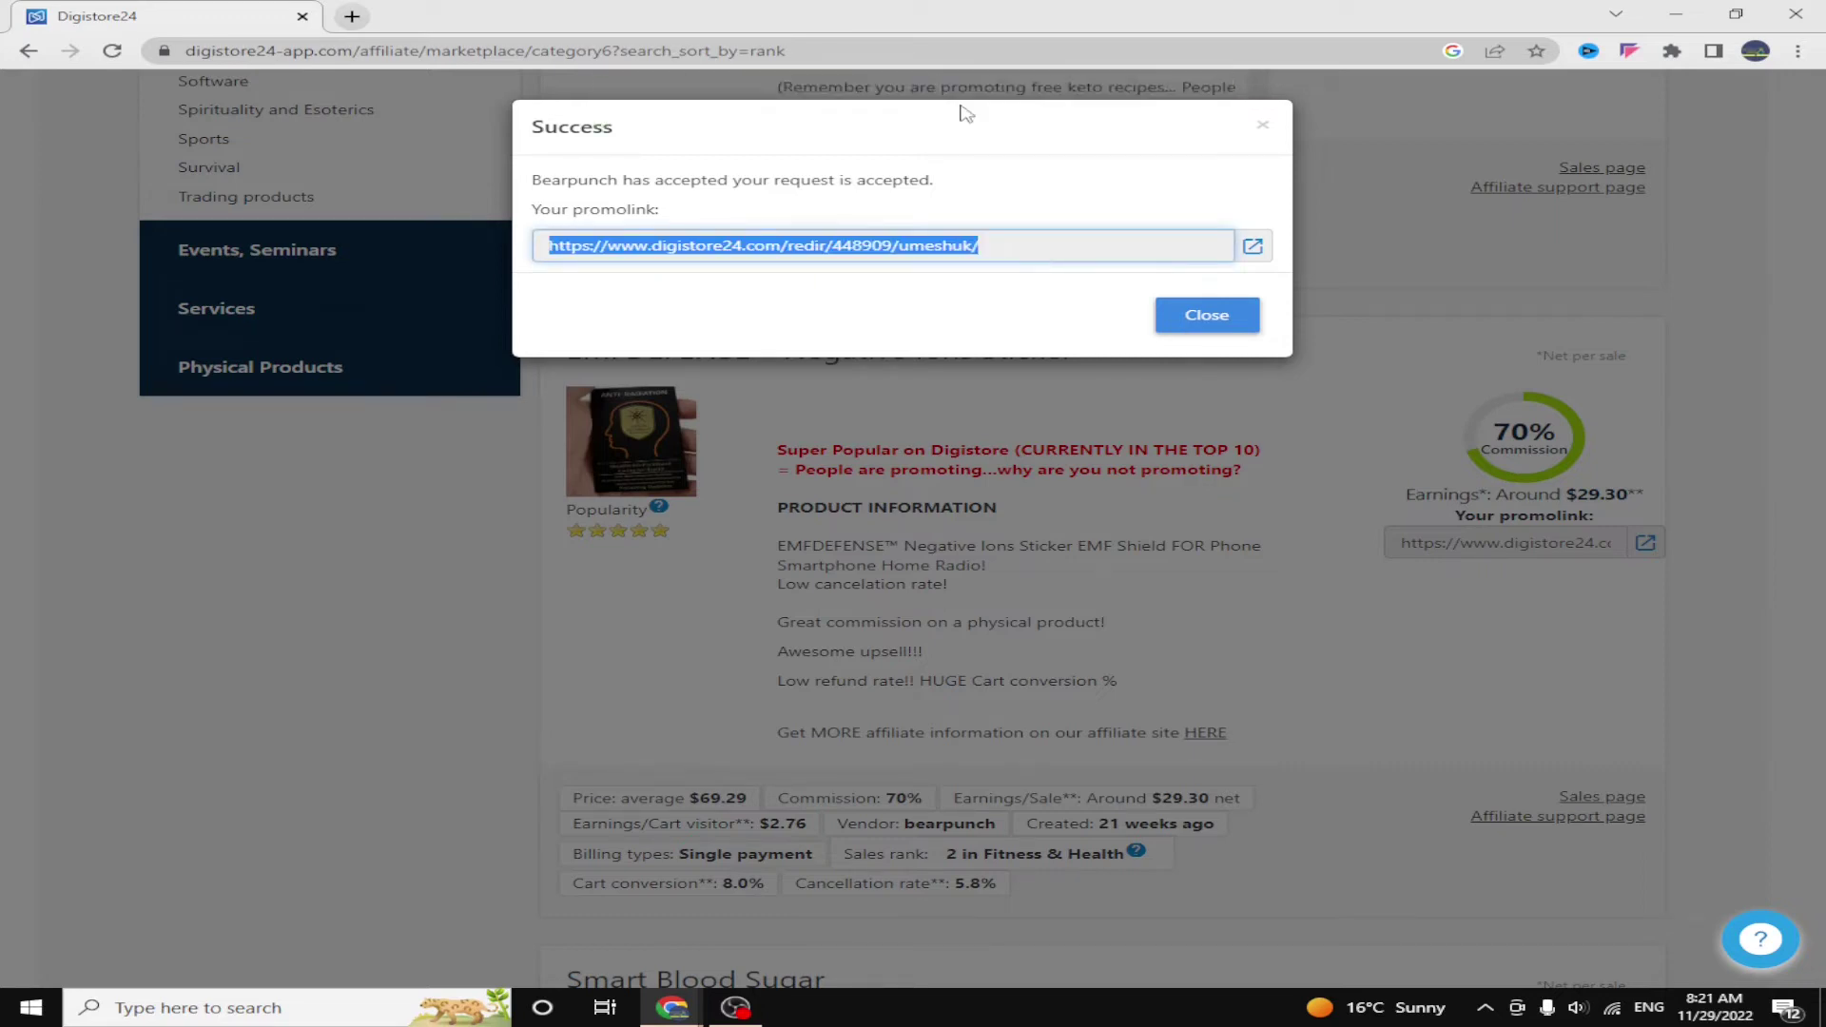
pyautogui.press('super')
pyautogui.write('notepad')
pyautogui.press('Return')
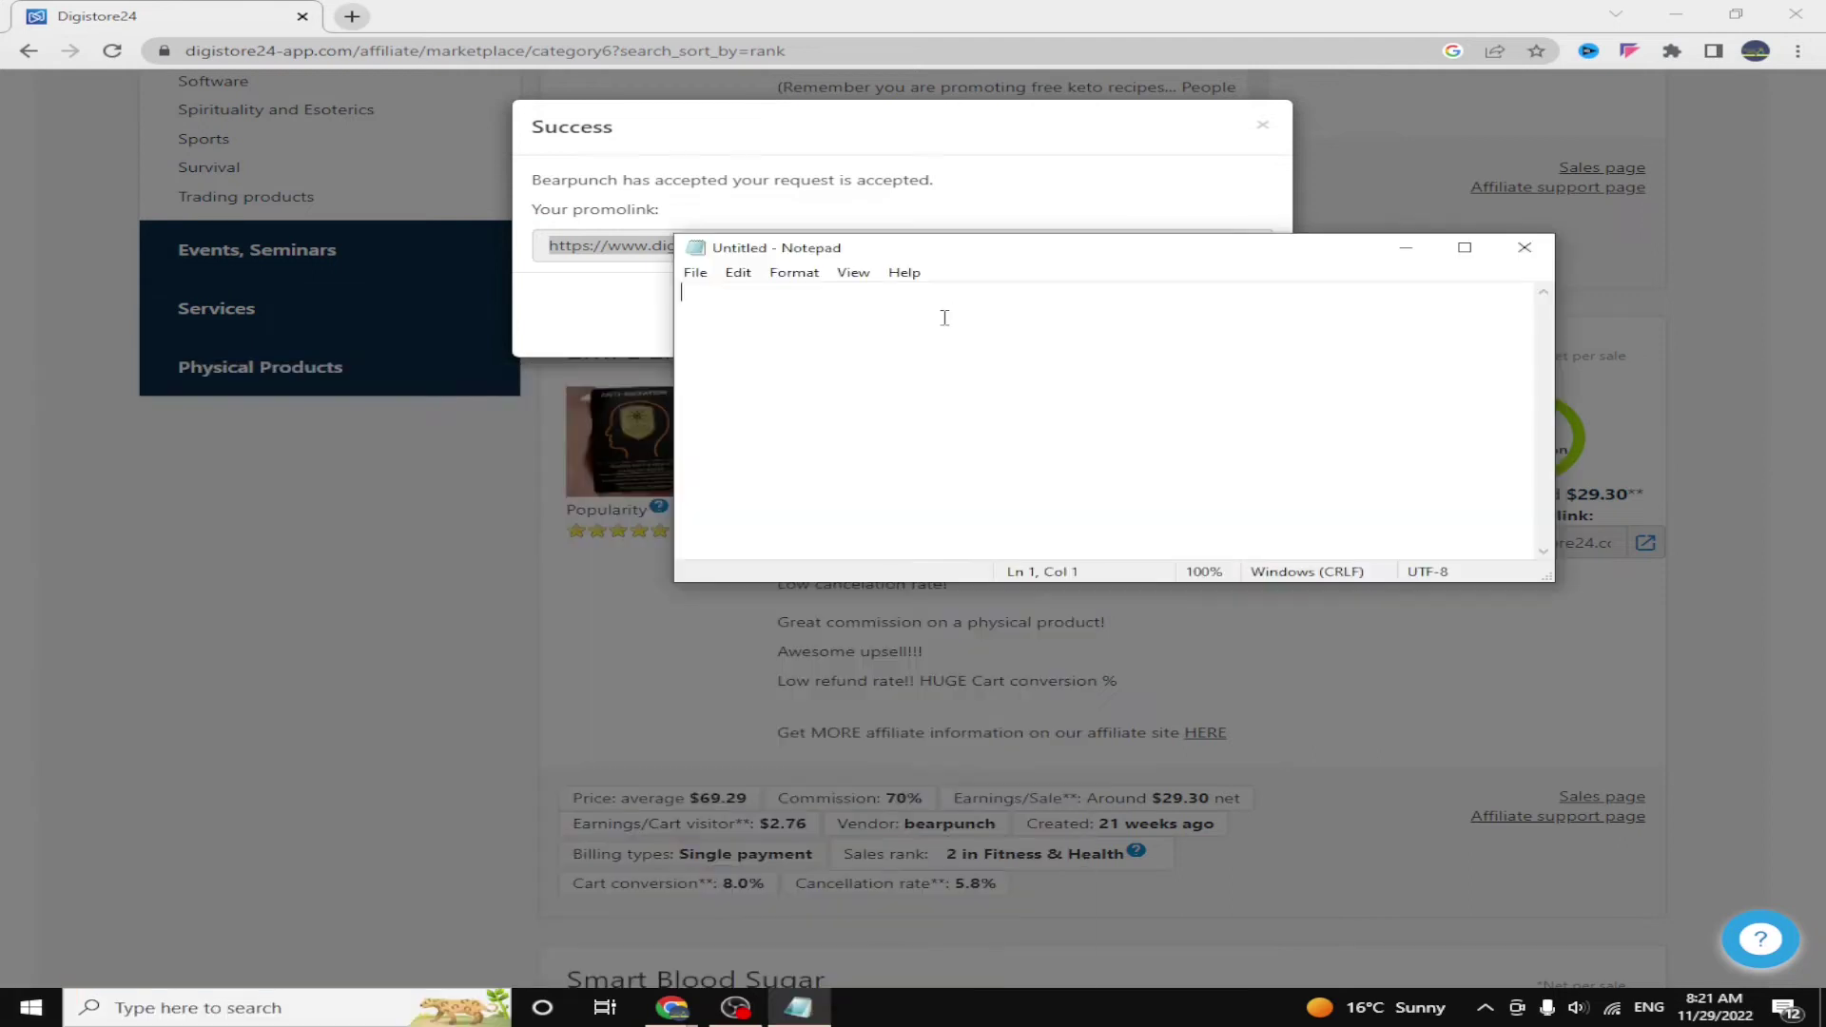
pyautogui.hotkey('ctrl', 'v')
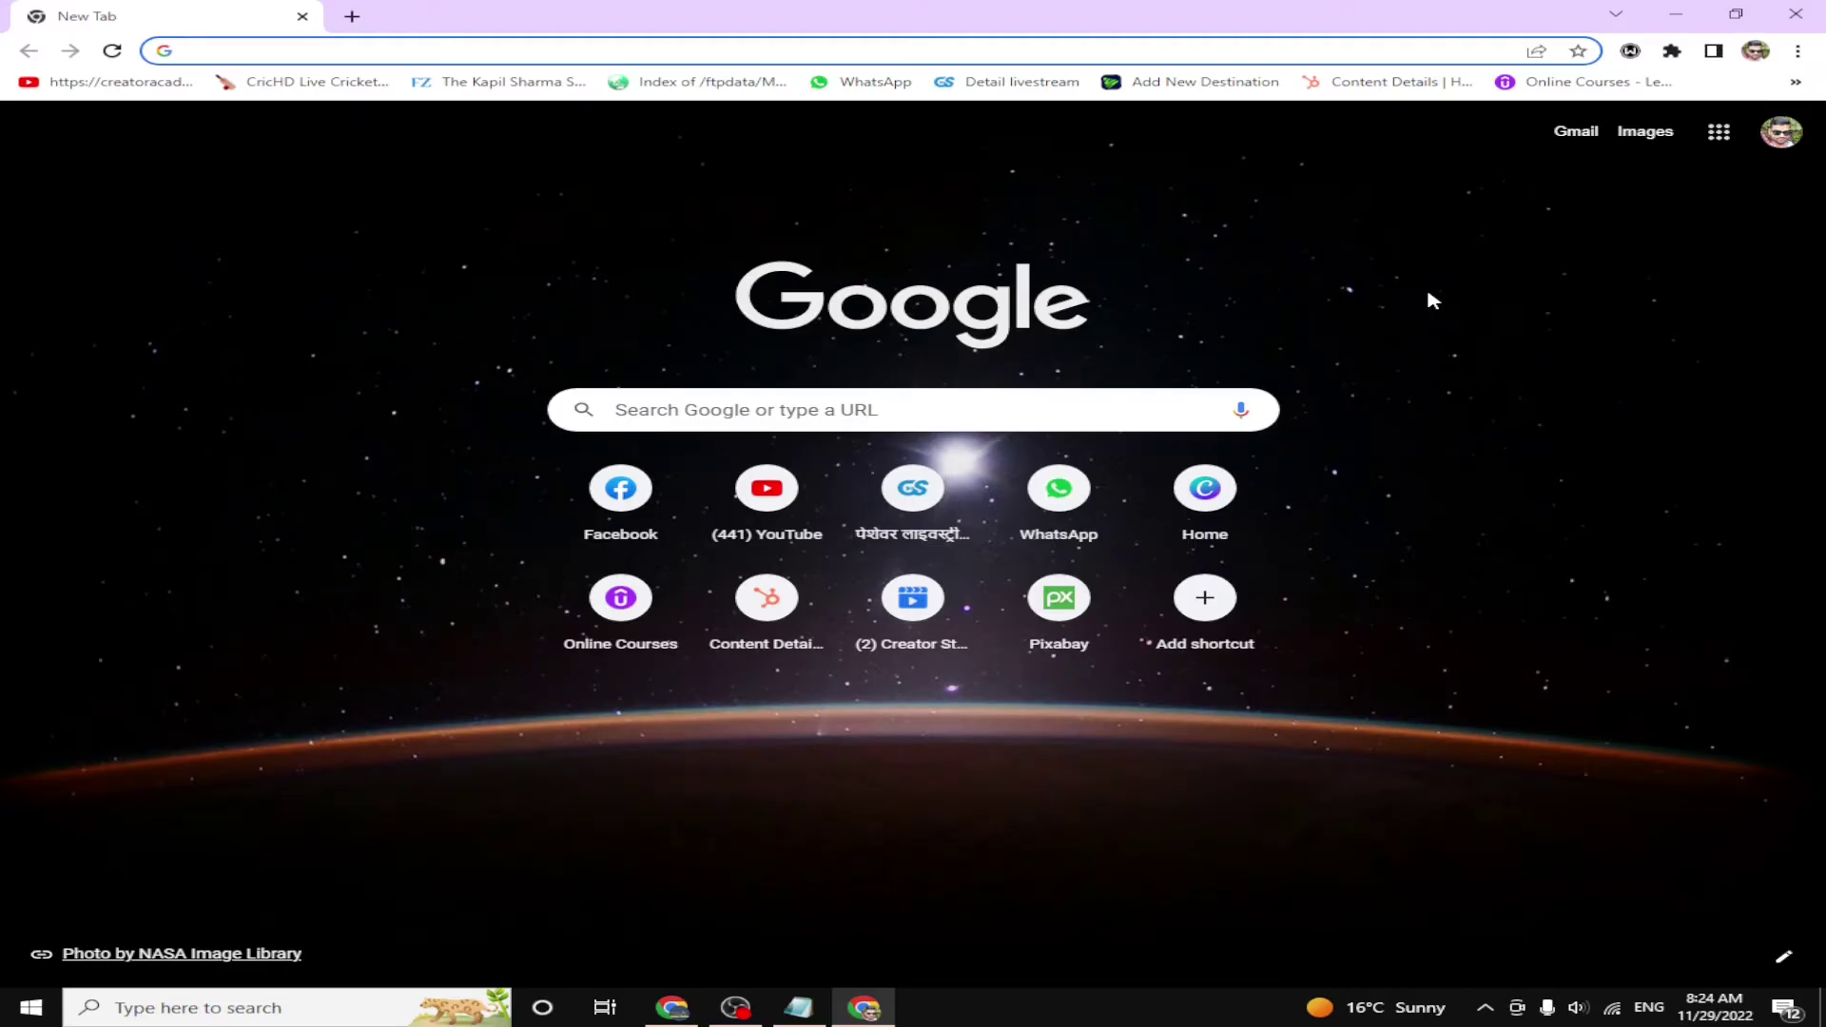
# Switch to Chrome, open hubspot.com, and start a free account sign-up using the existing Google account
pyautogui.write('hu')
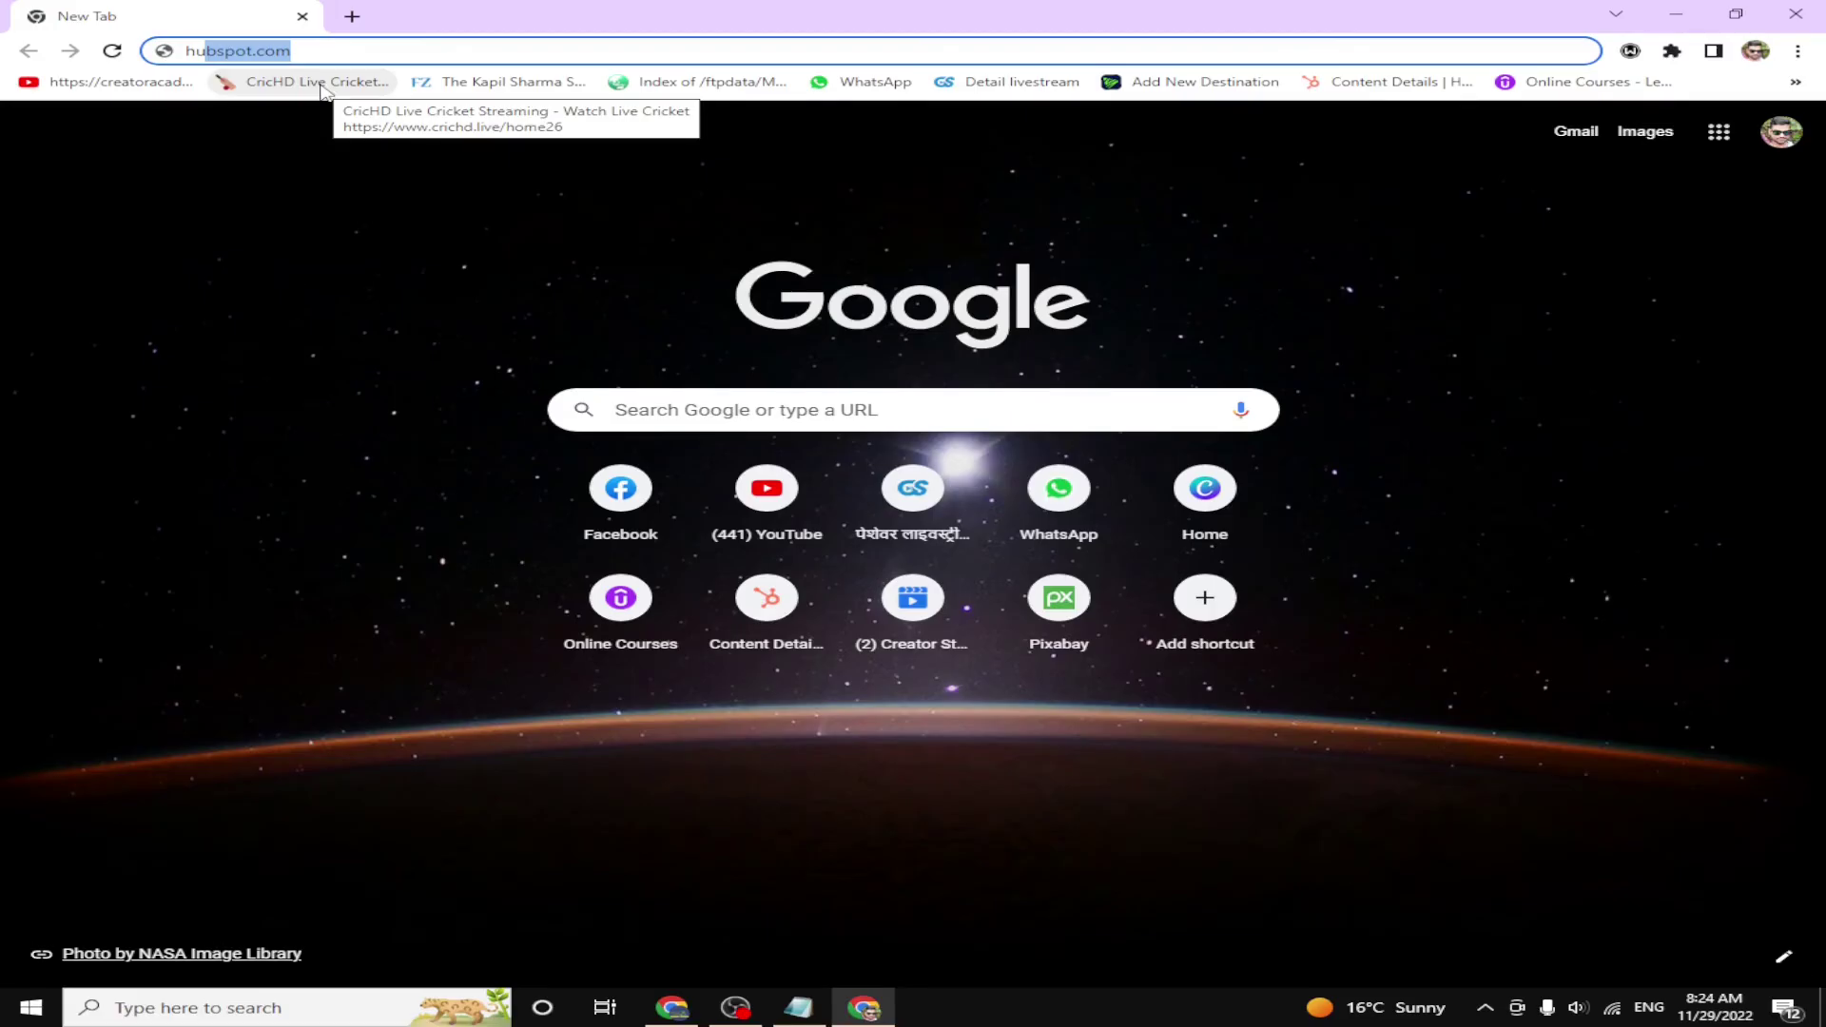
pyautogui.press('Return')
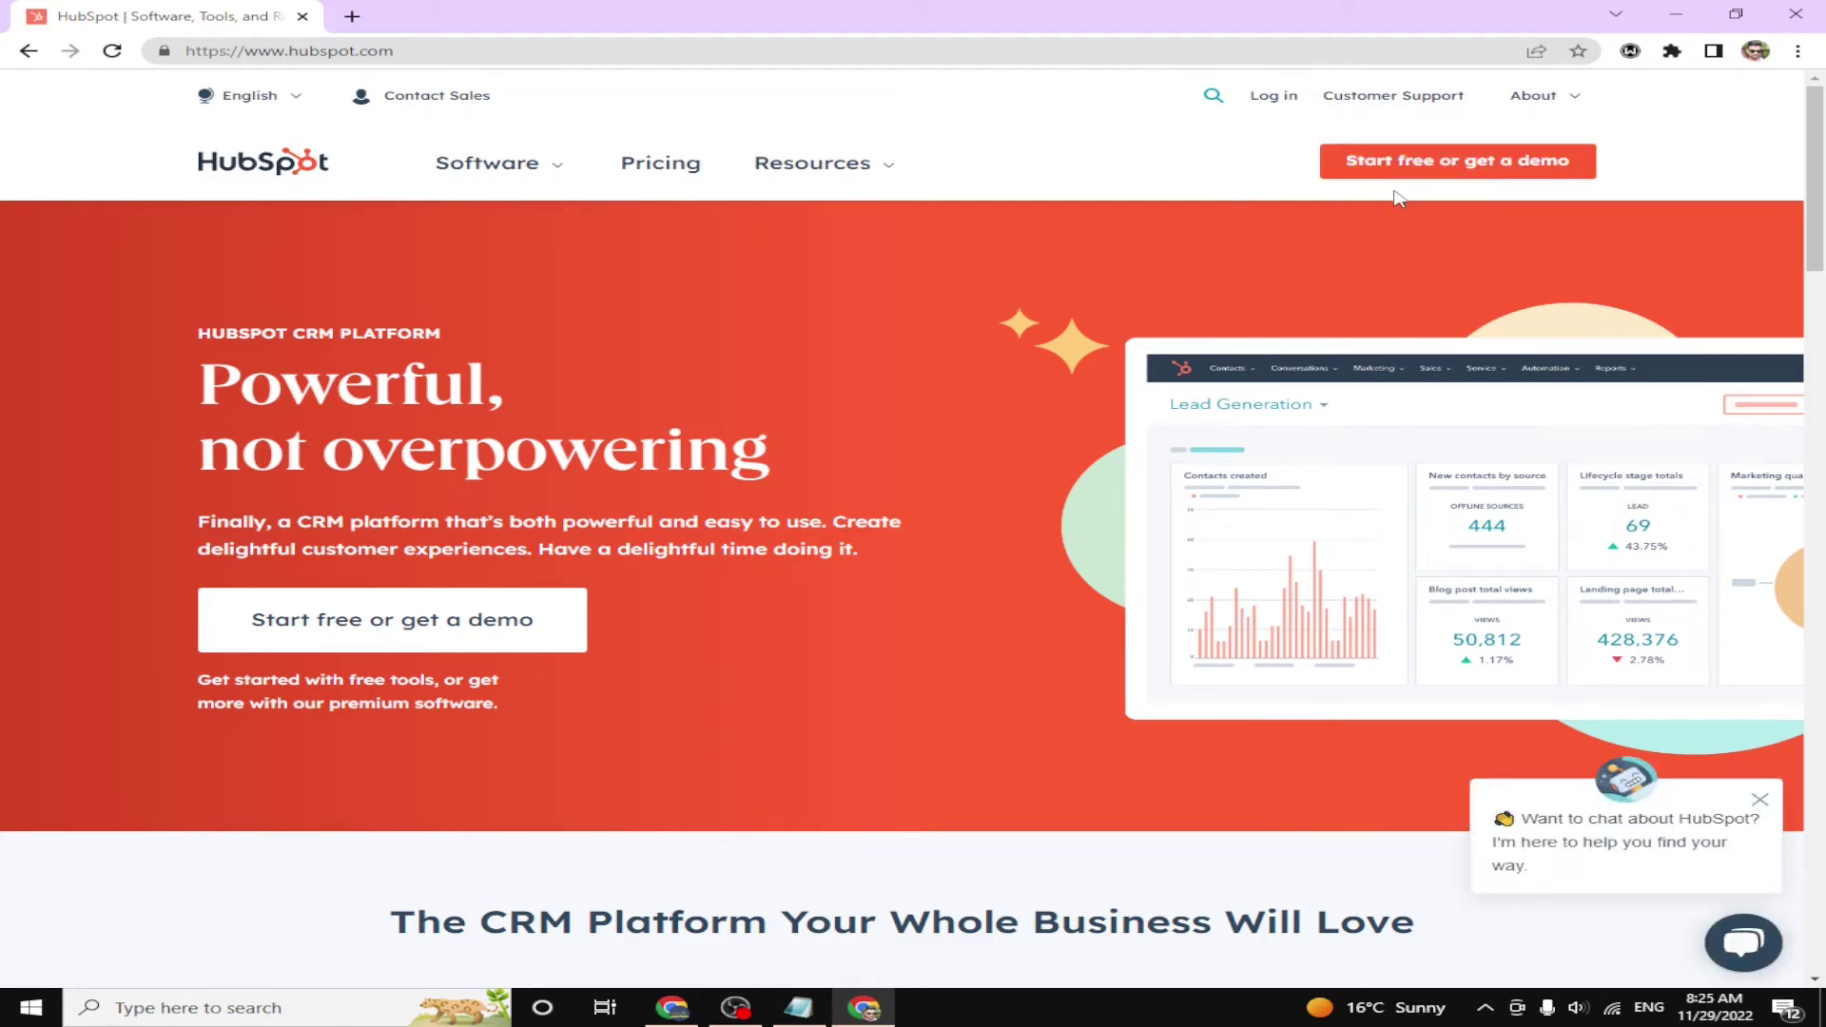
pyautogui.click(1477, 171)
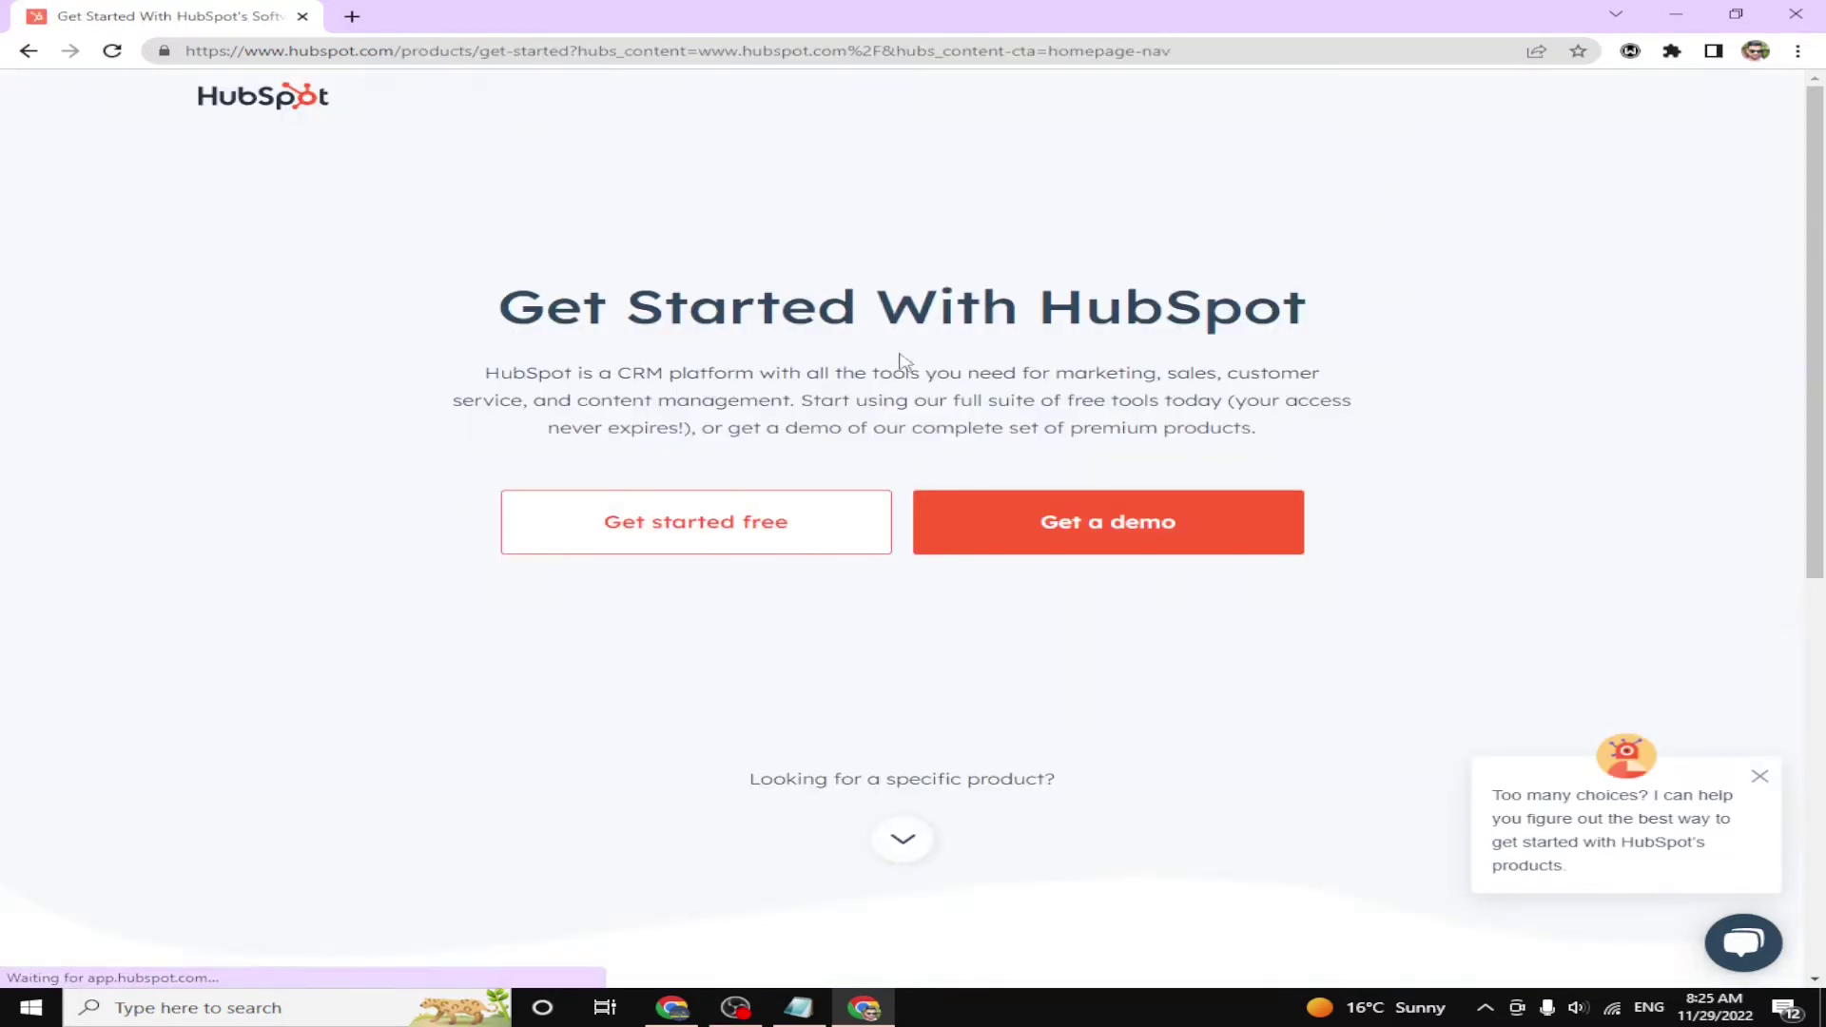
pyautogui.click(679, 539)
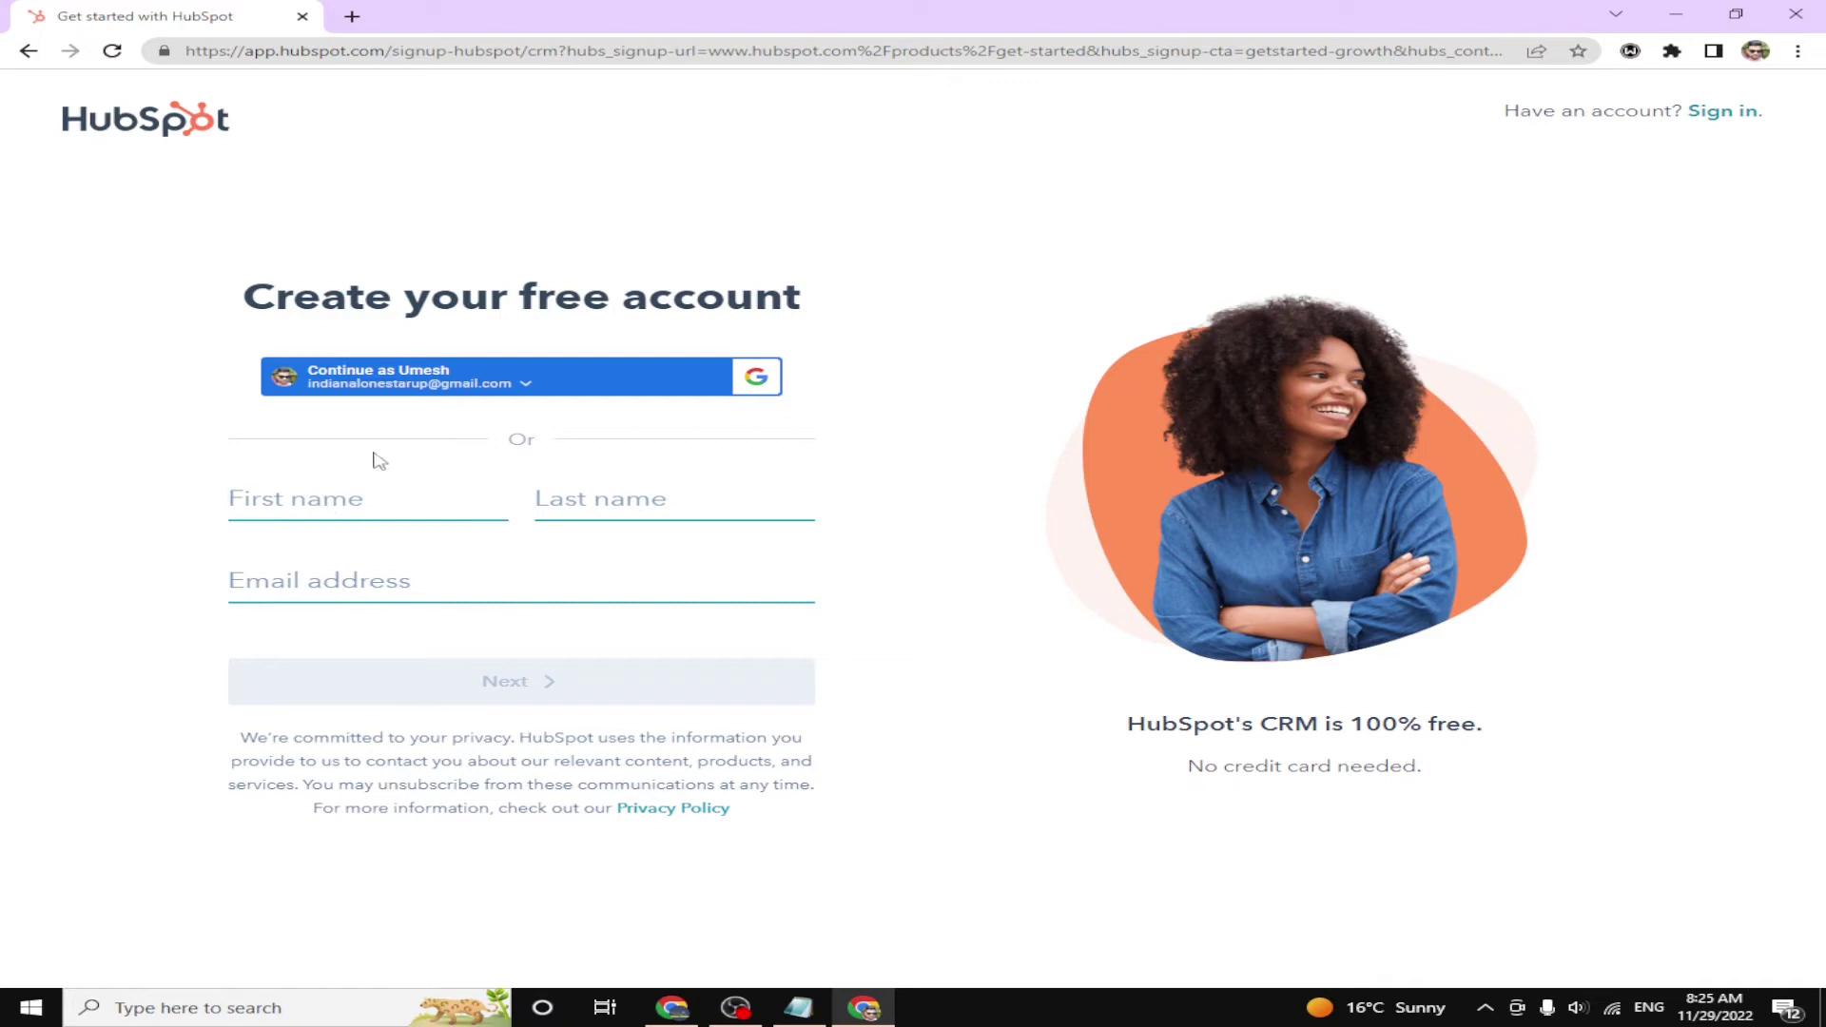
pyautogui.click(748, 383)
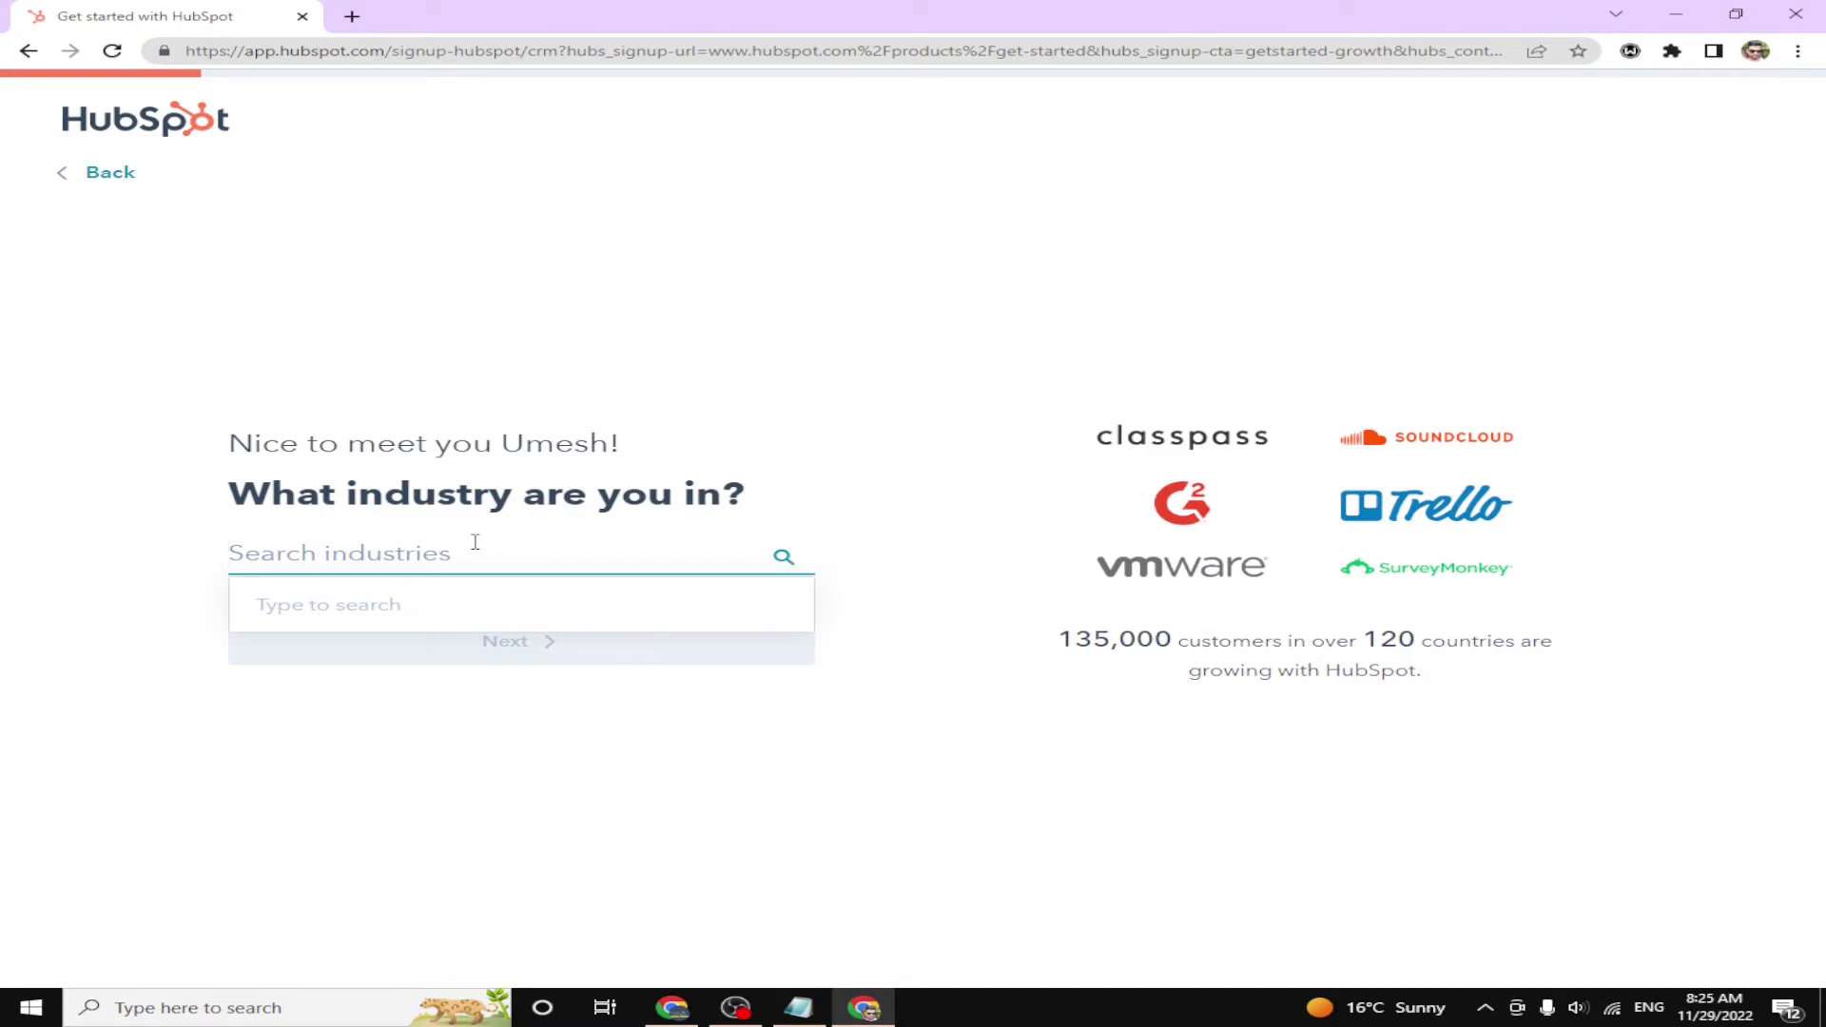
# Search the industries for "youtube shorts", choose Other, and set the job role to Student
pyautogui.write('youtube shorts')
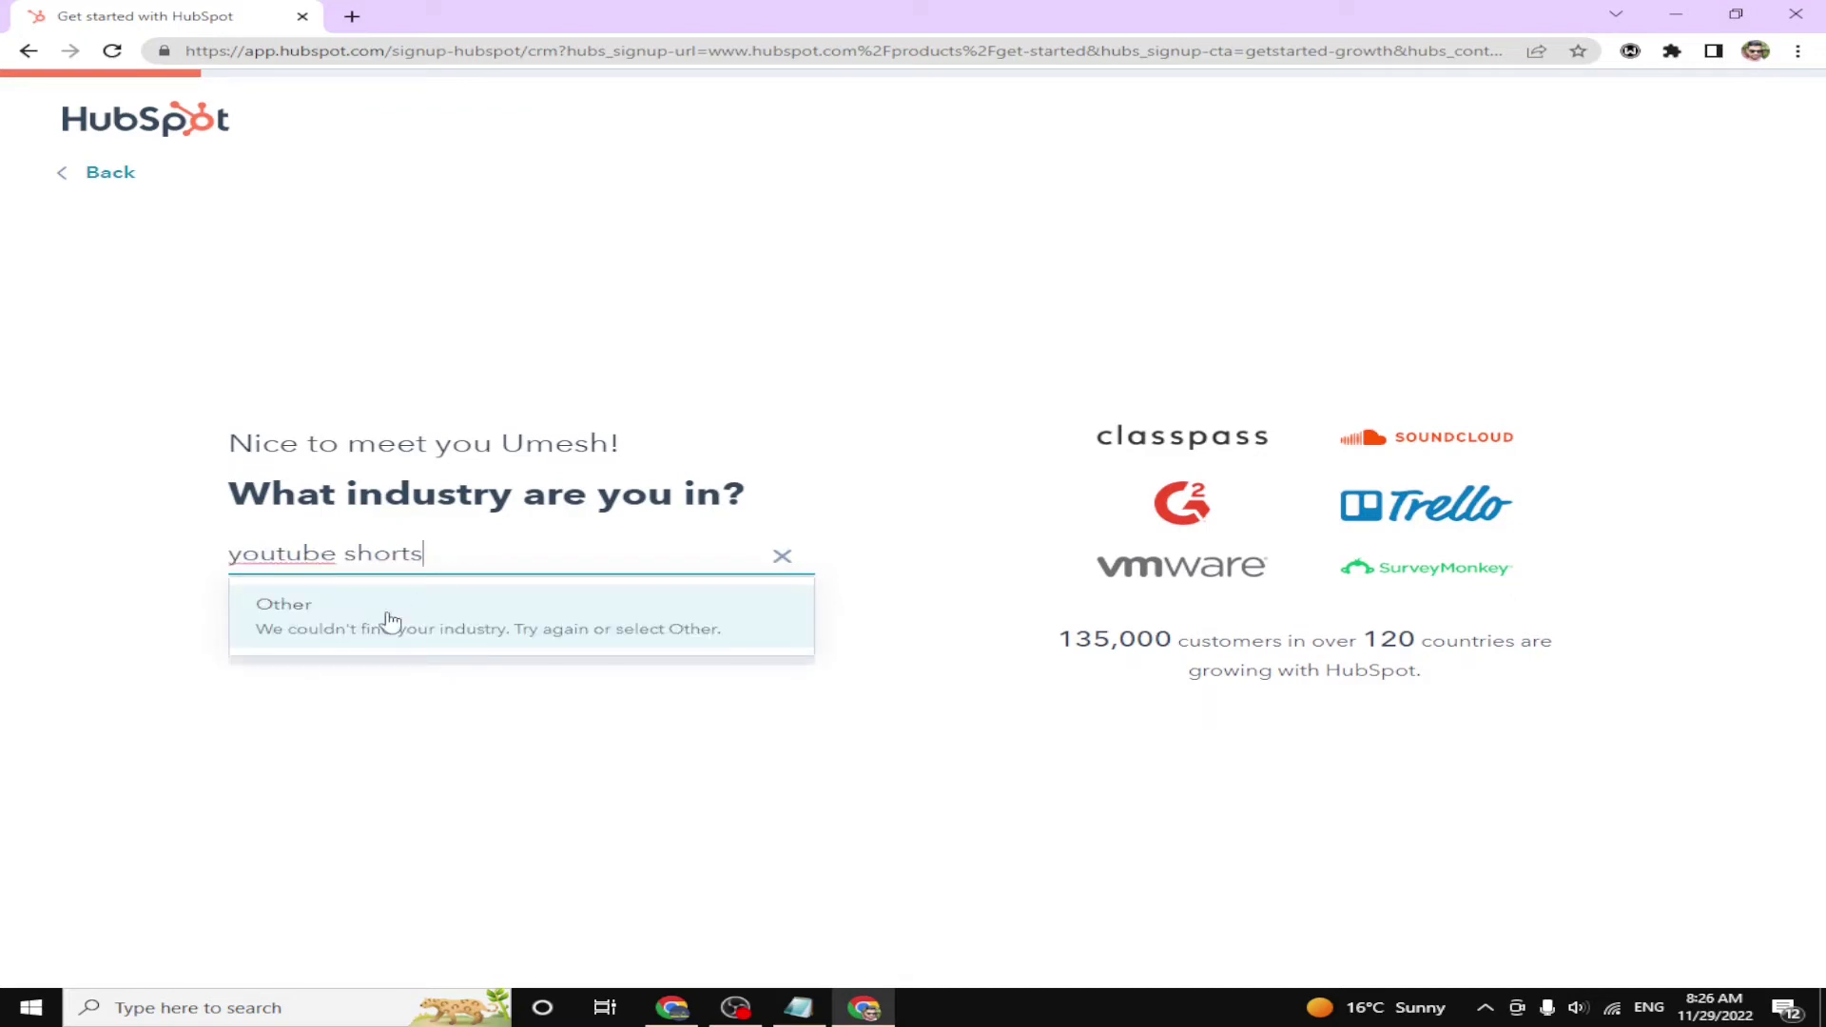
pyautogui.click(314, 624)
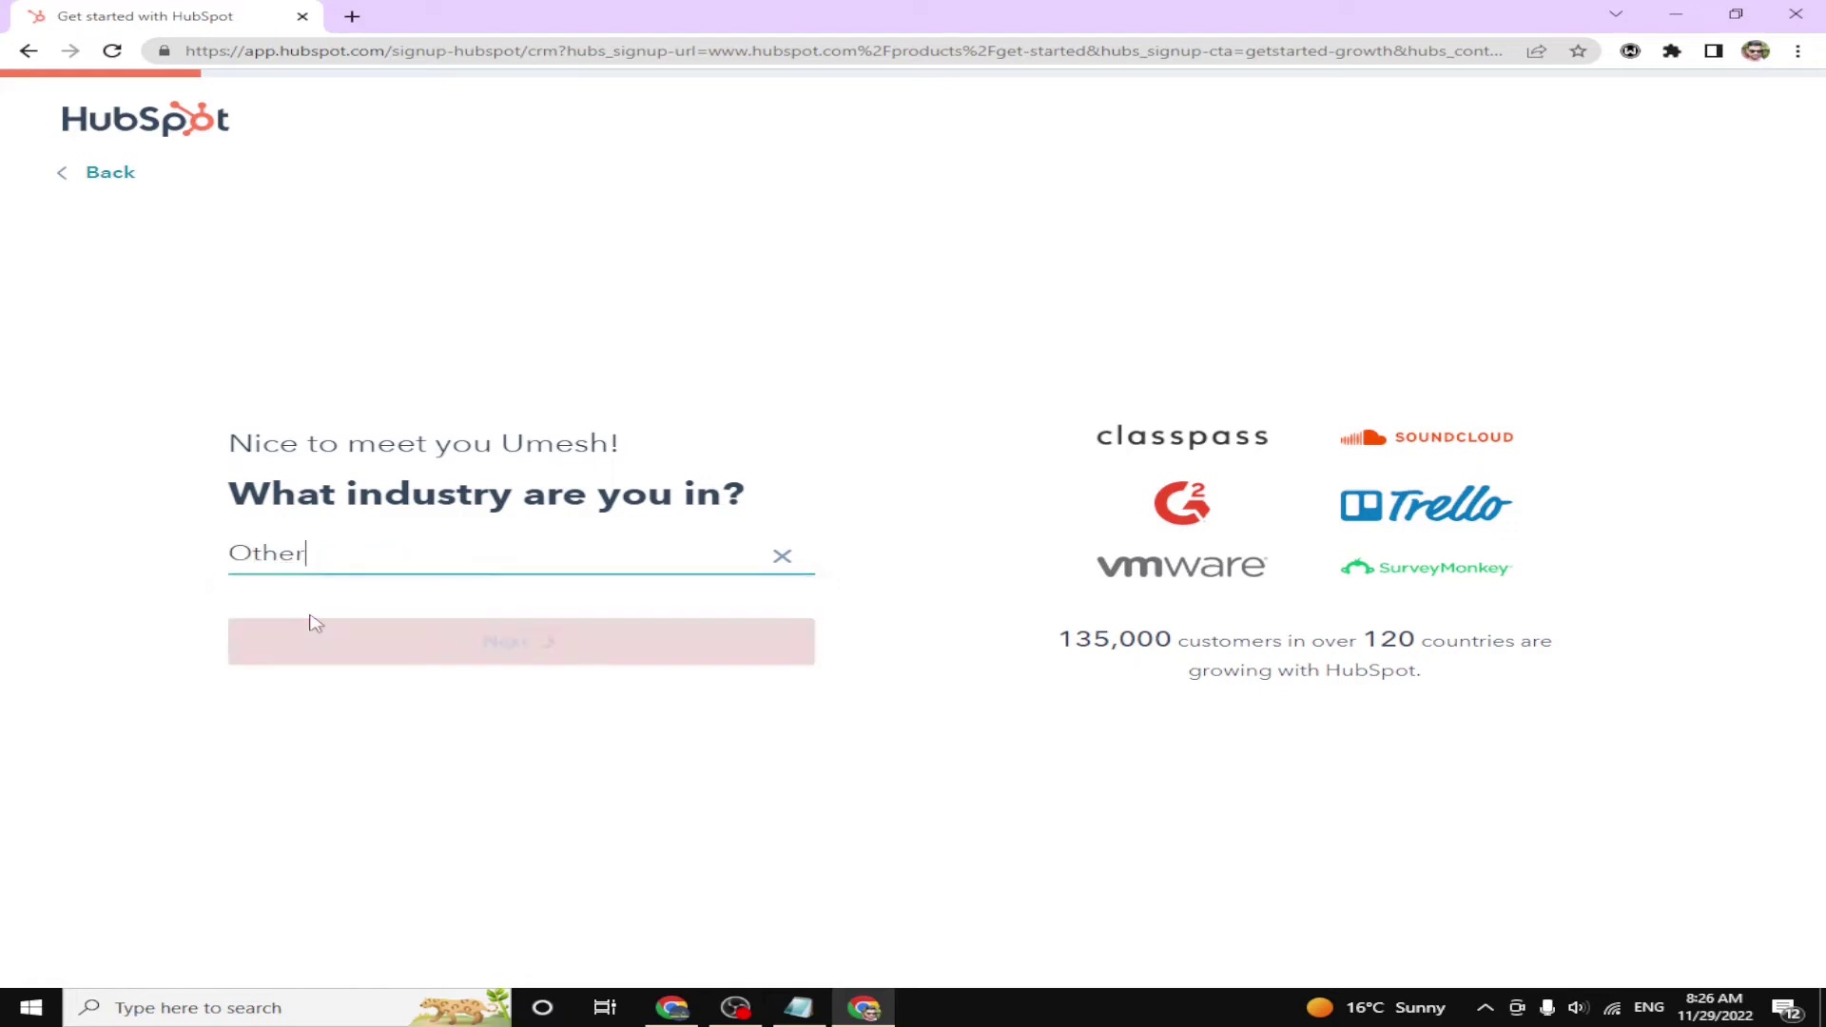
pyautogui.click(364, 657)
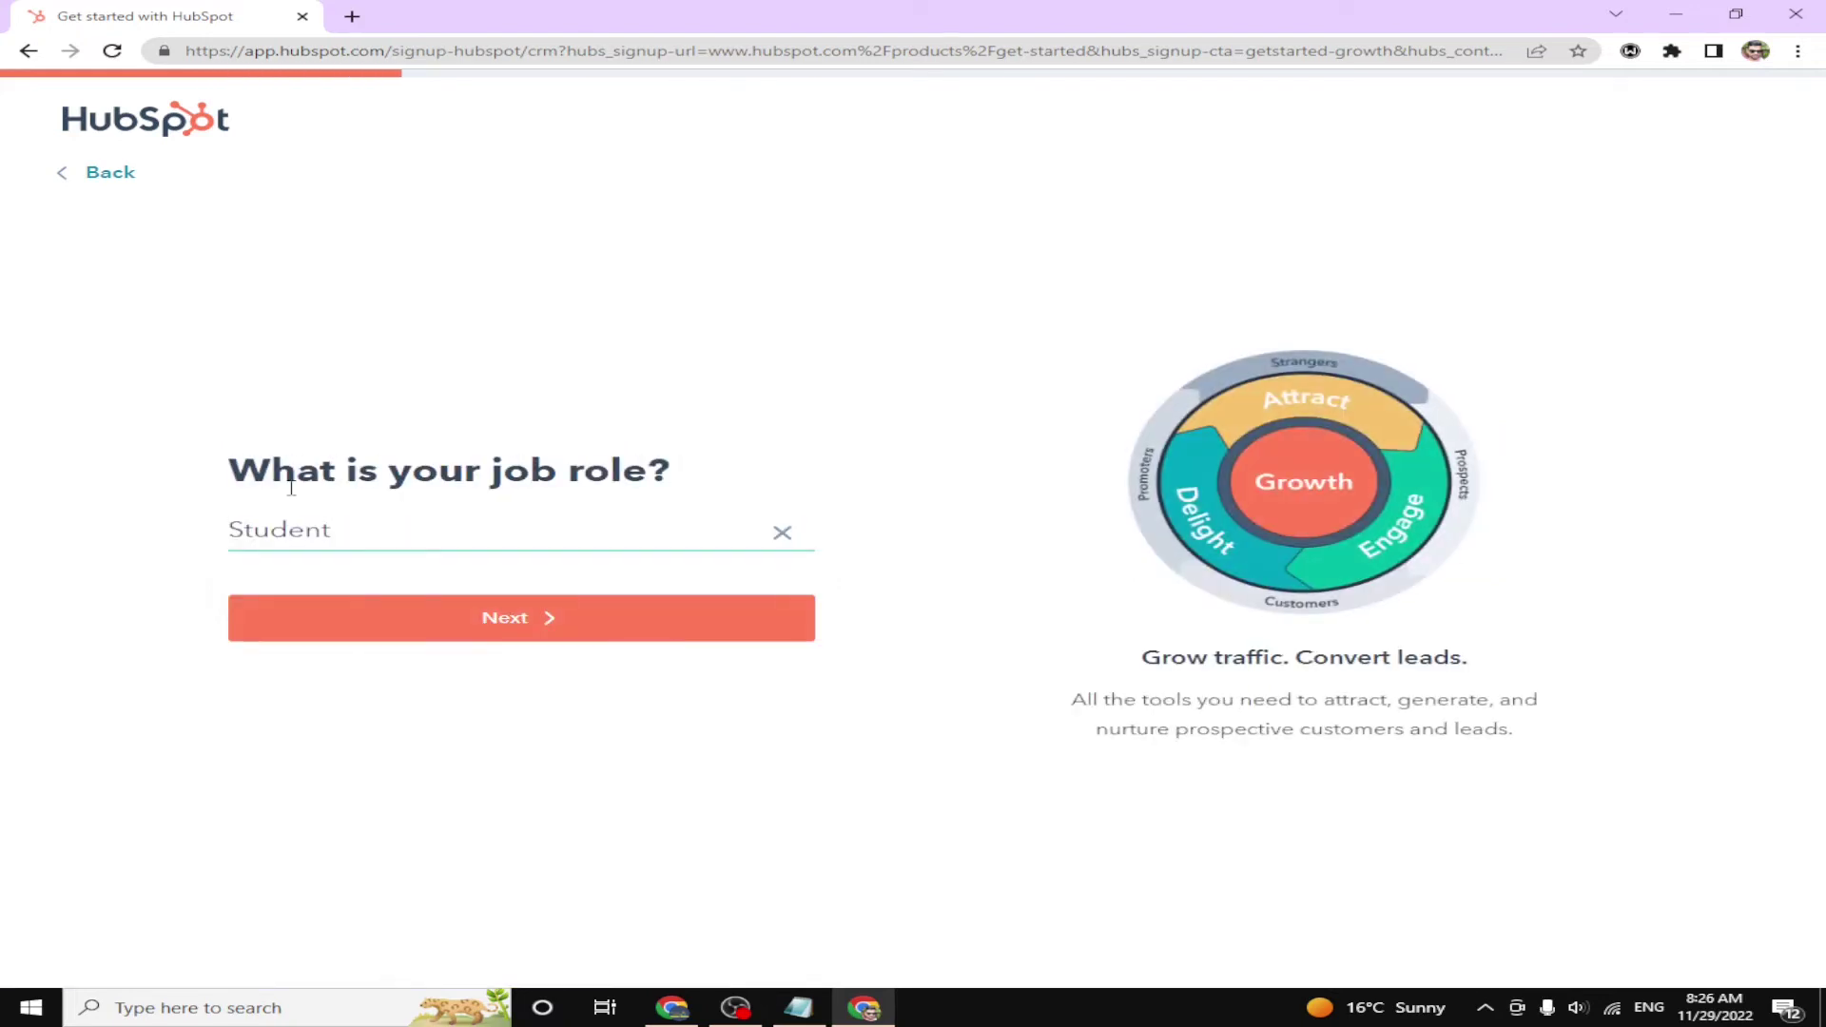
pyautogui.click(386, 628)
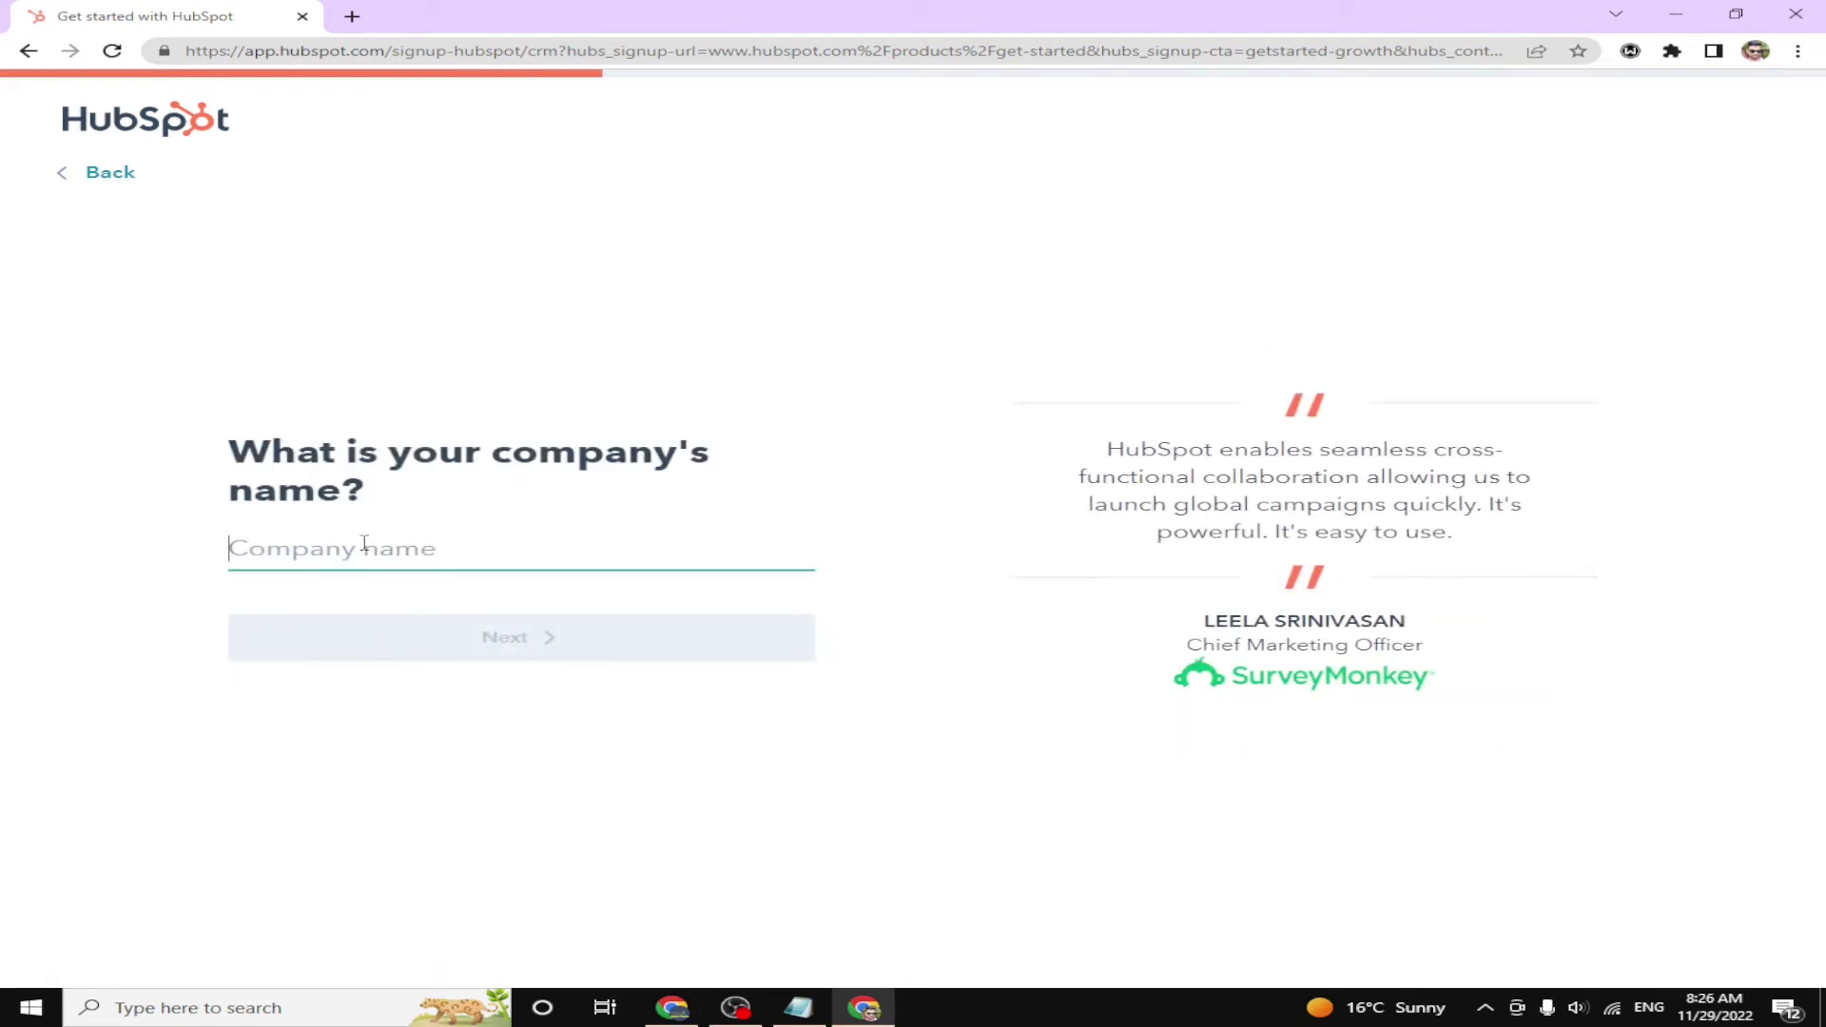
# Enter "powerful fact" as the company name and set the company size to 2 to 5 people
pyautogui.write('powerful fact')
pyautogui.click(432, 652)
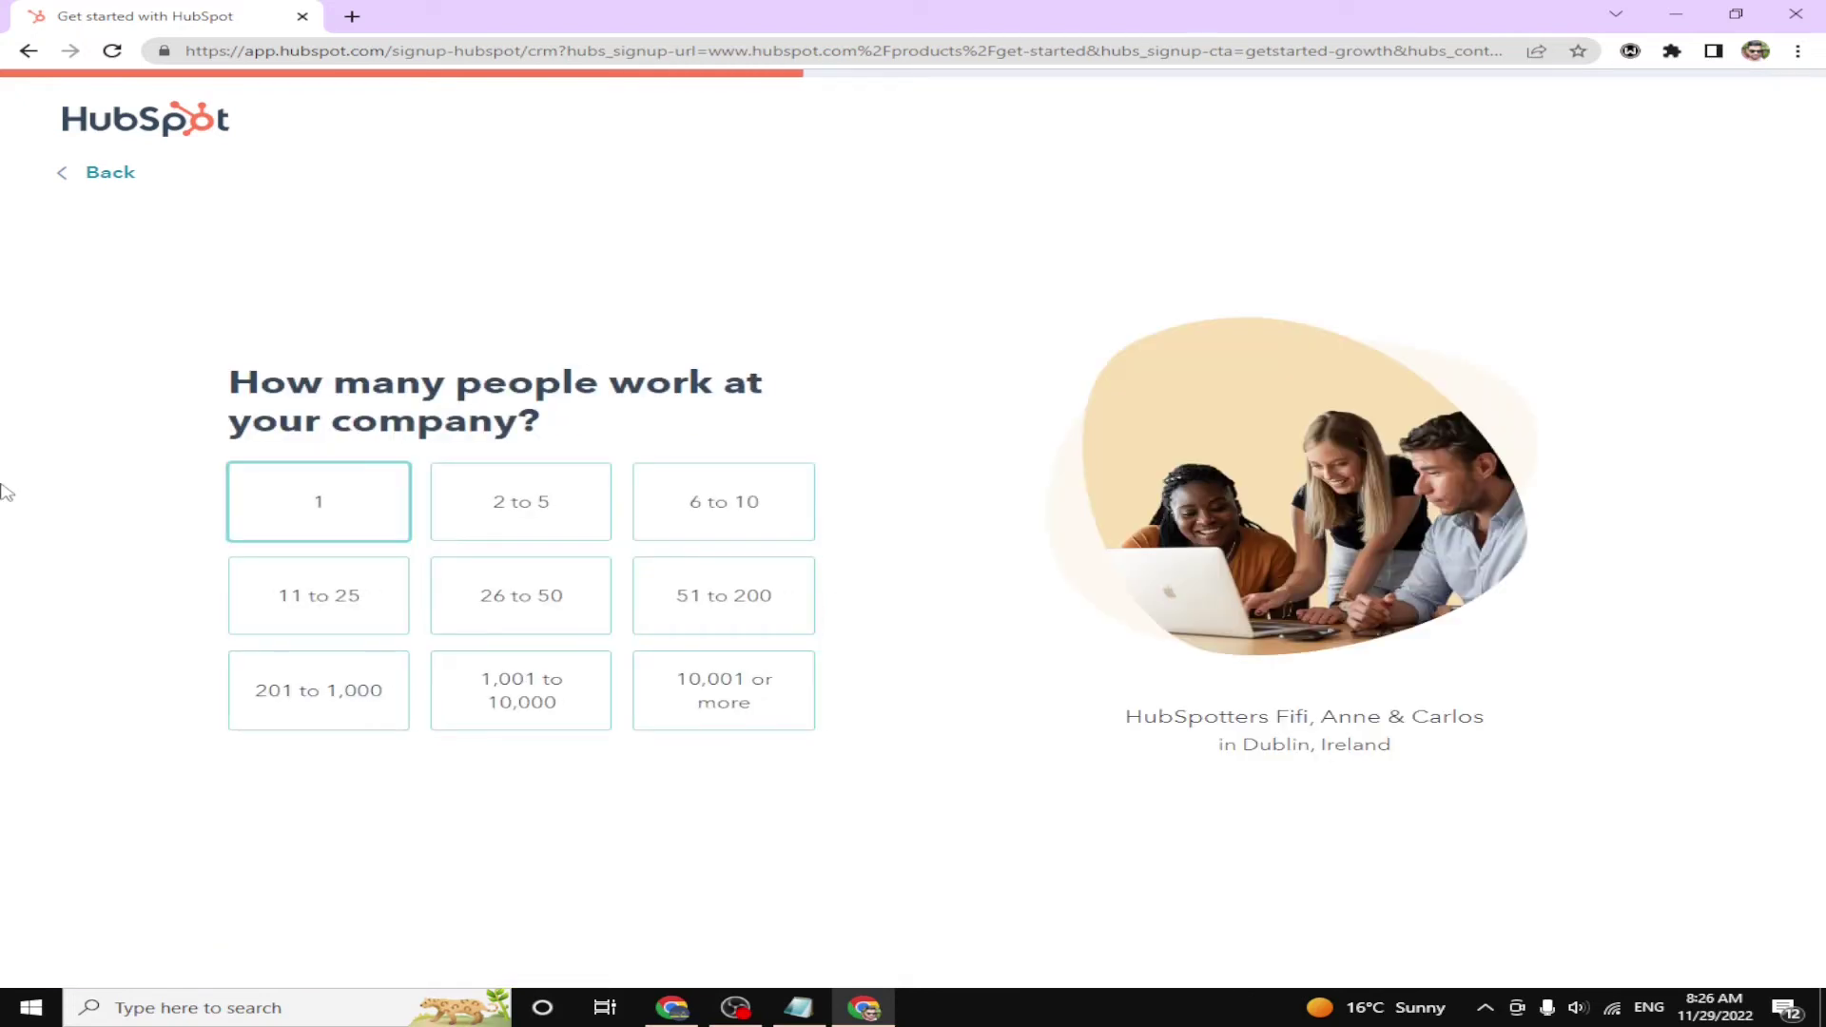
pyautogui.click(486, 524)
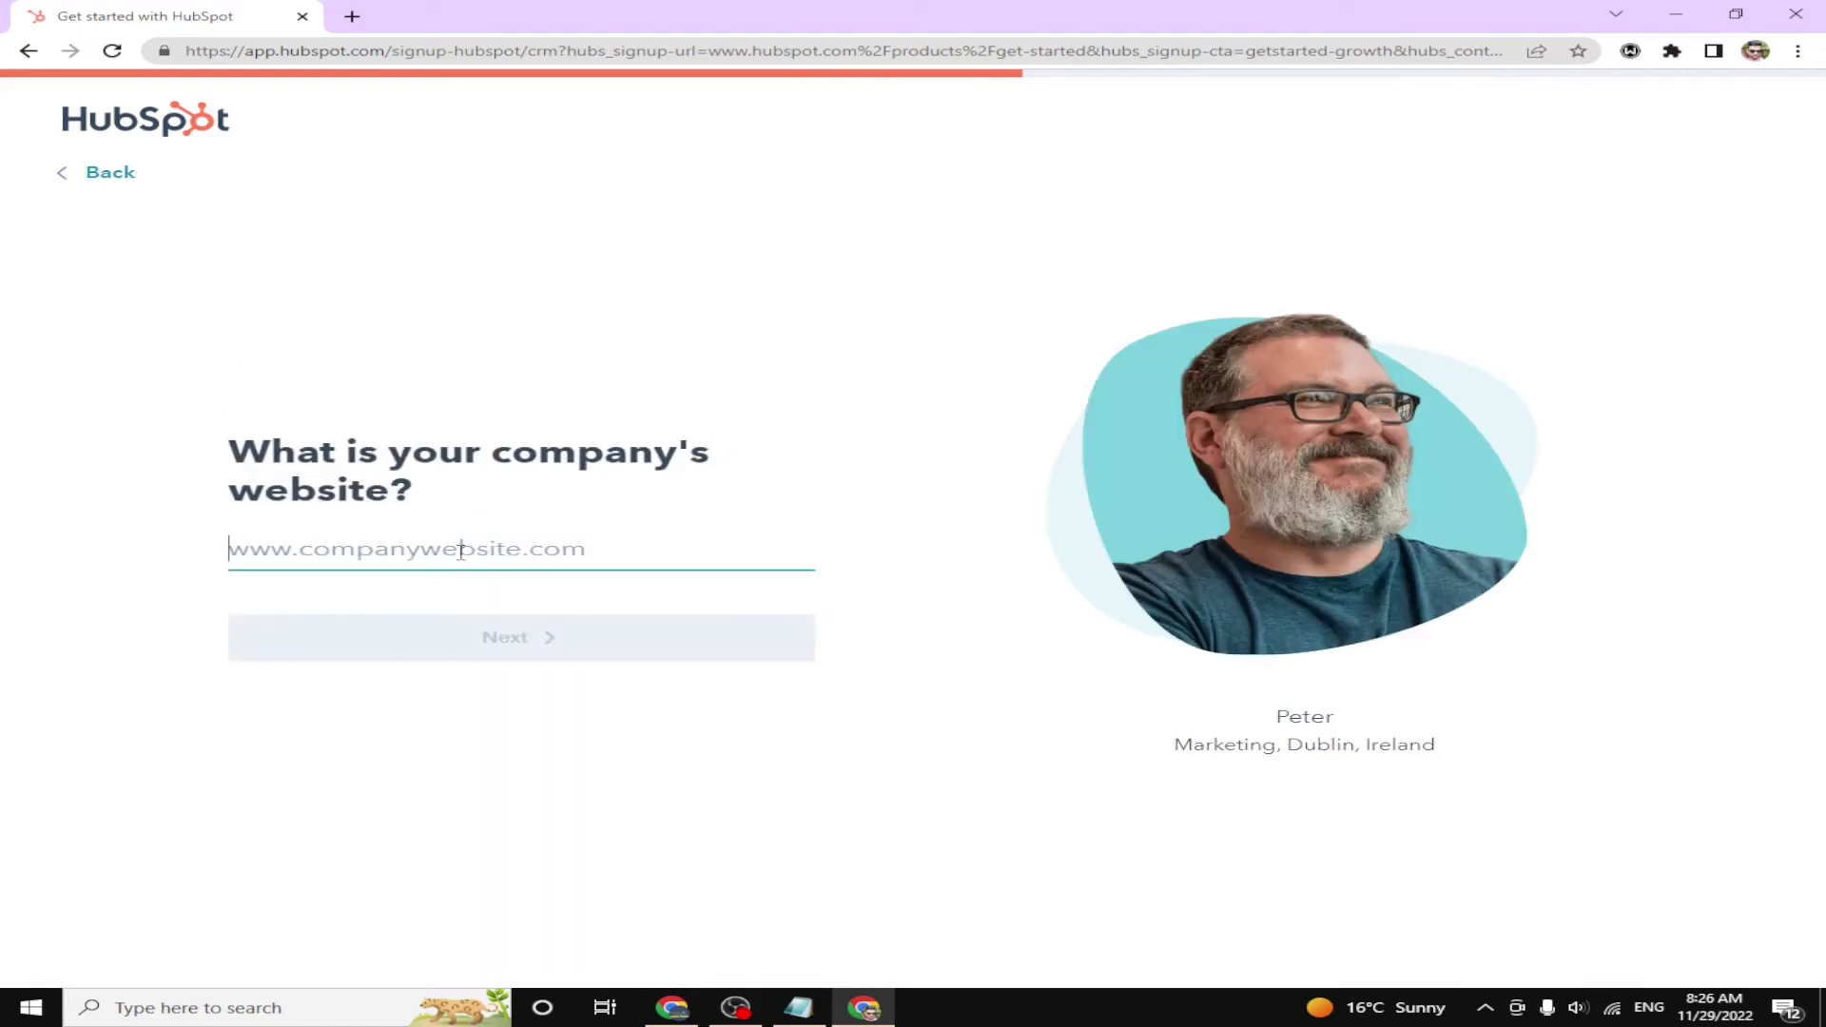
# Enter the company's website address and create the account with the data hosted in the US
pyautogui.write('Digitalmarketerumesh.com')
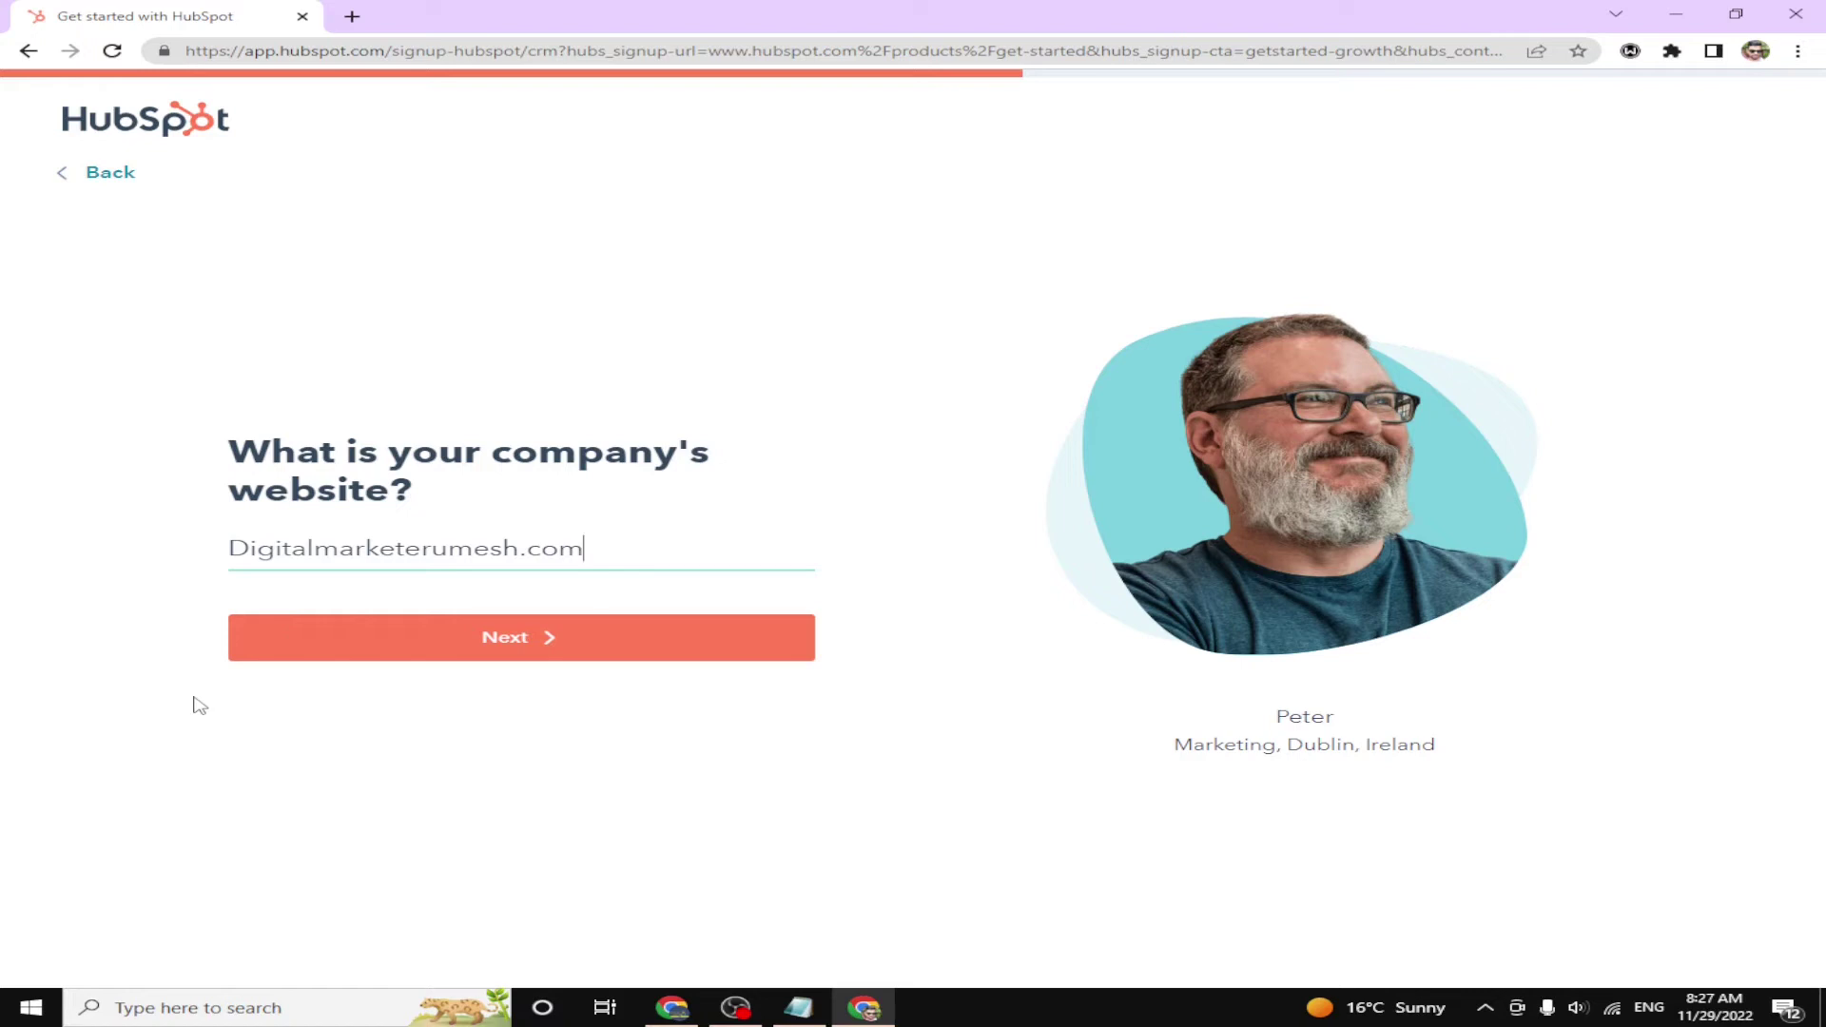
pyautogui.click(450, 648)
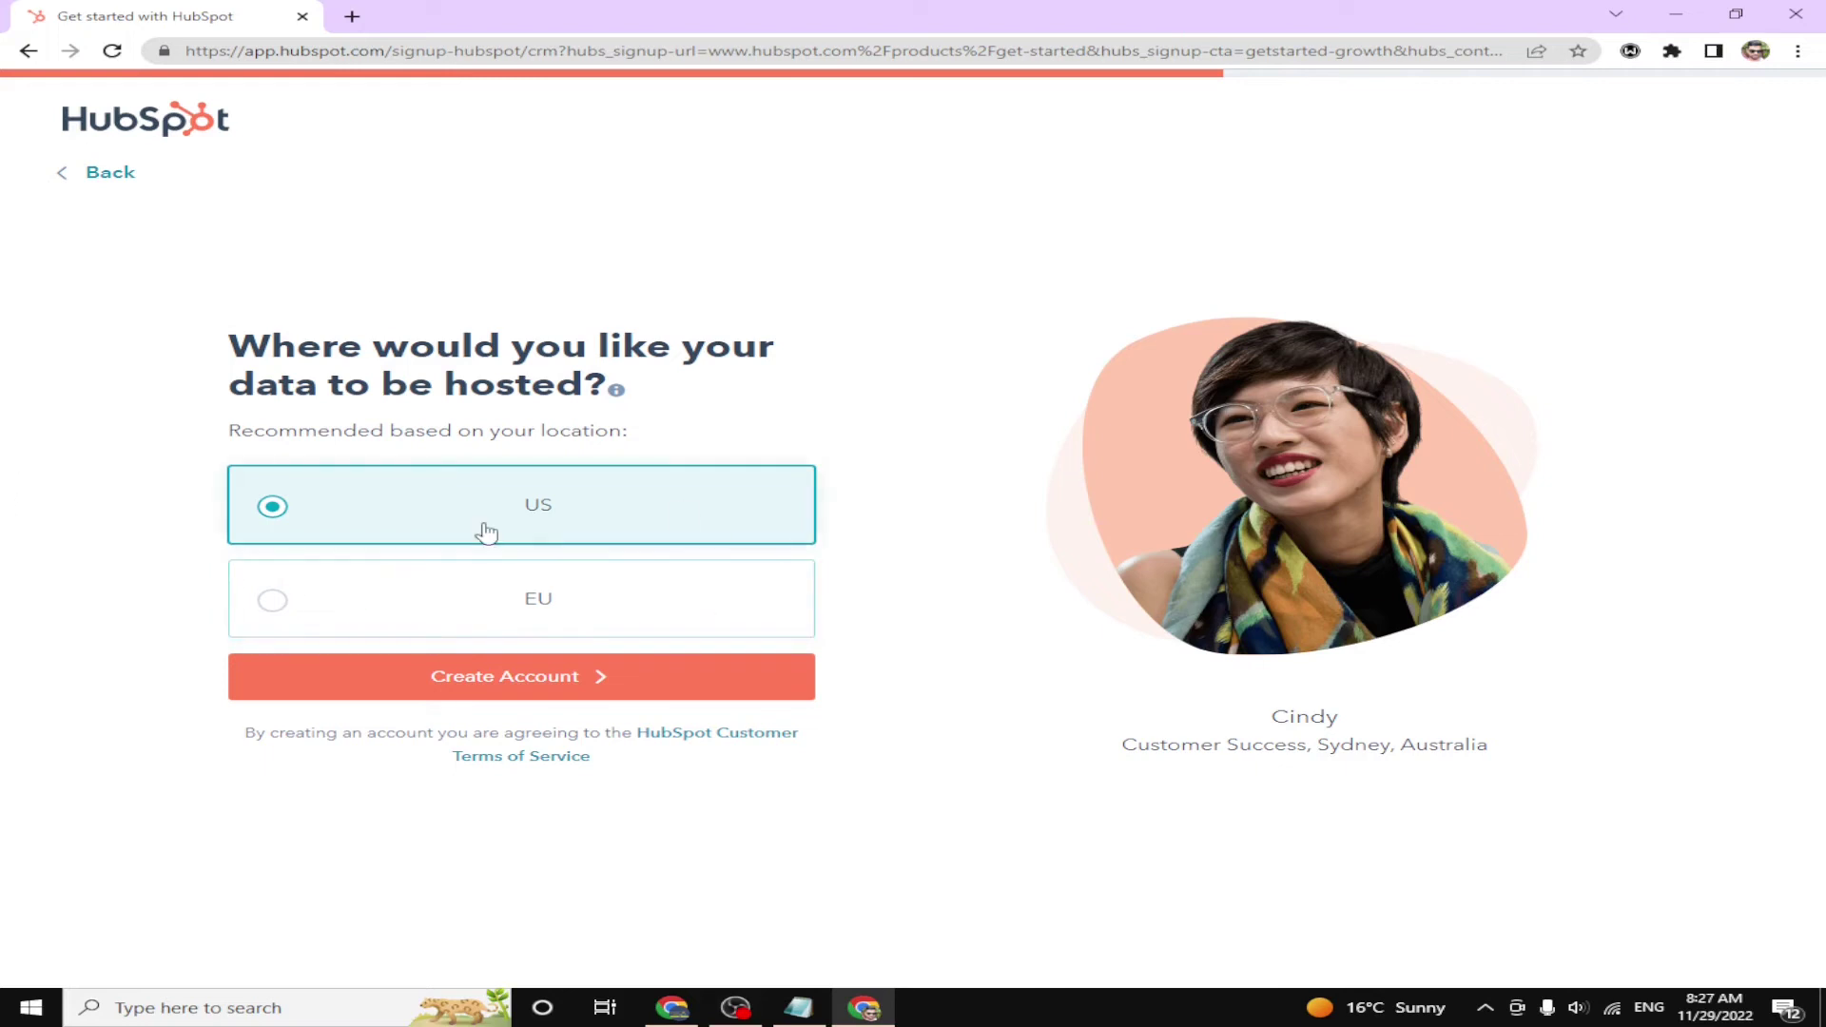
pyautogui.click(477, 679)
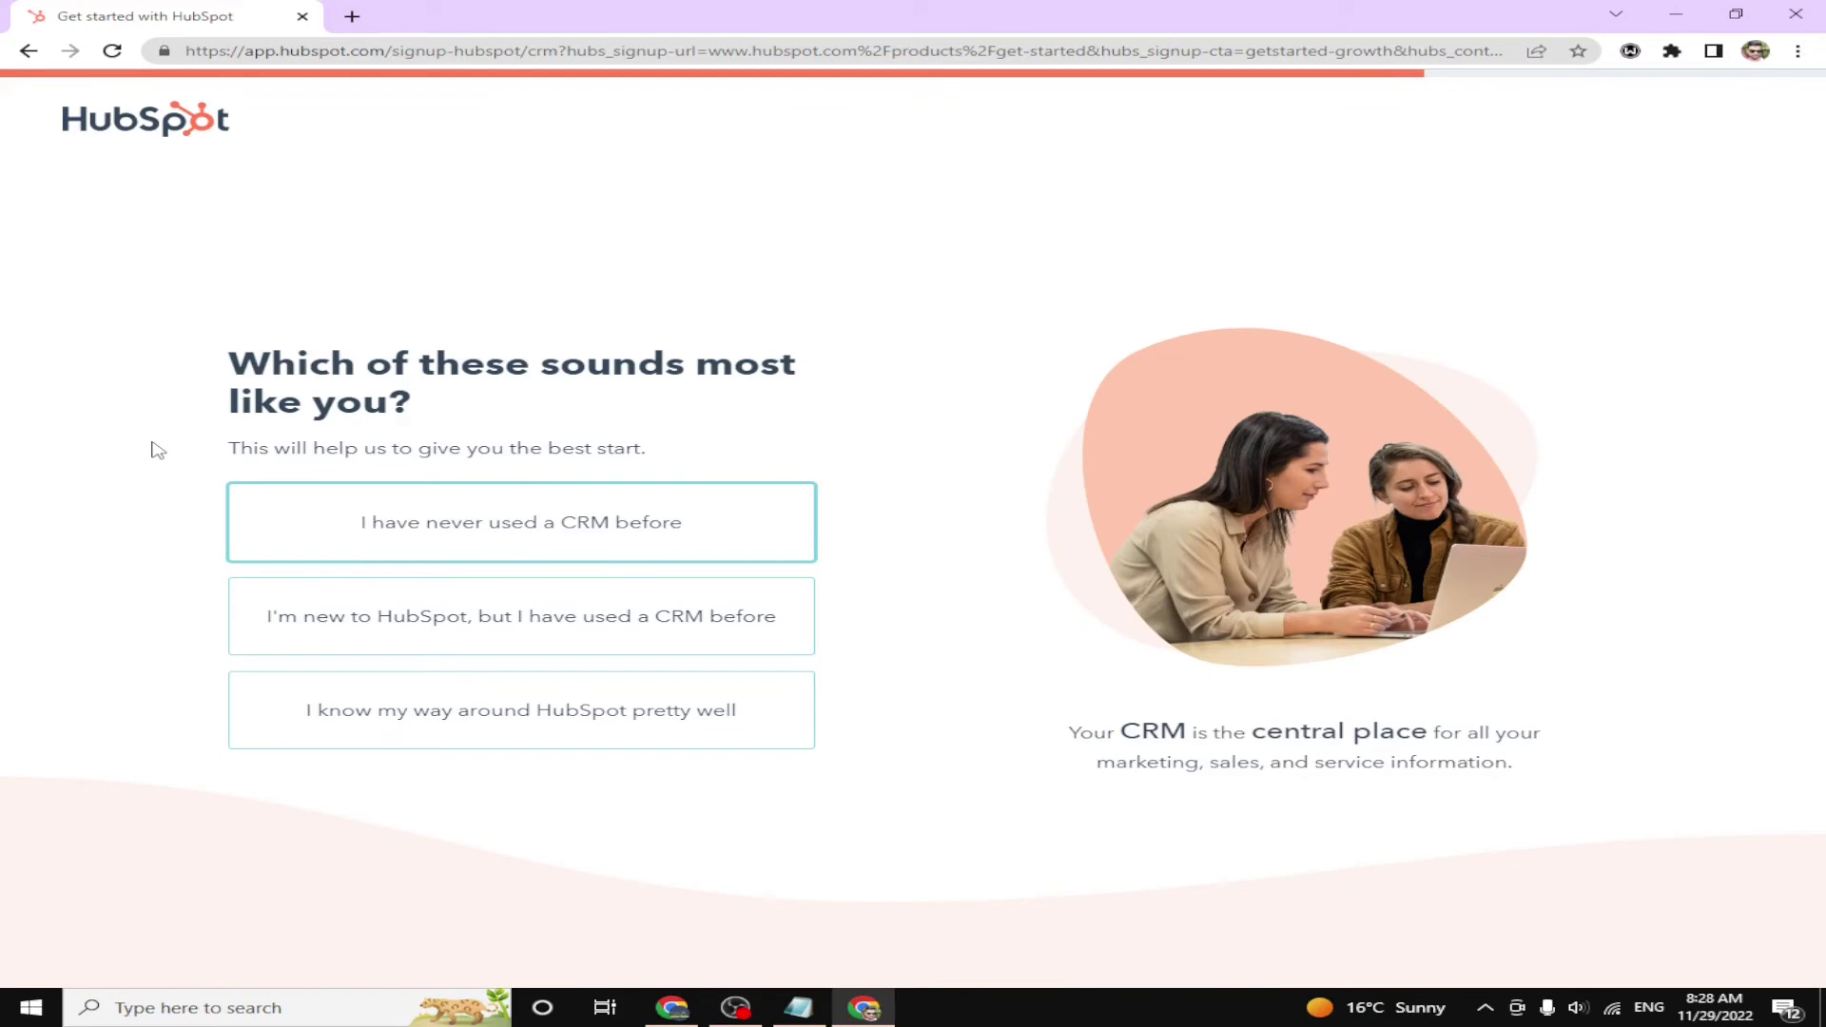
# Answer the onboarding questions with "I have never used a CRM before" and Sales as the area to explore first
pyautogui.click(352, 538)
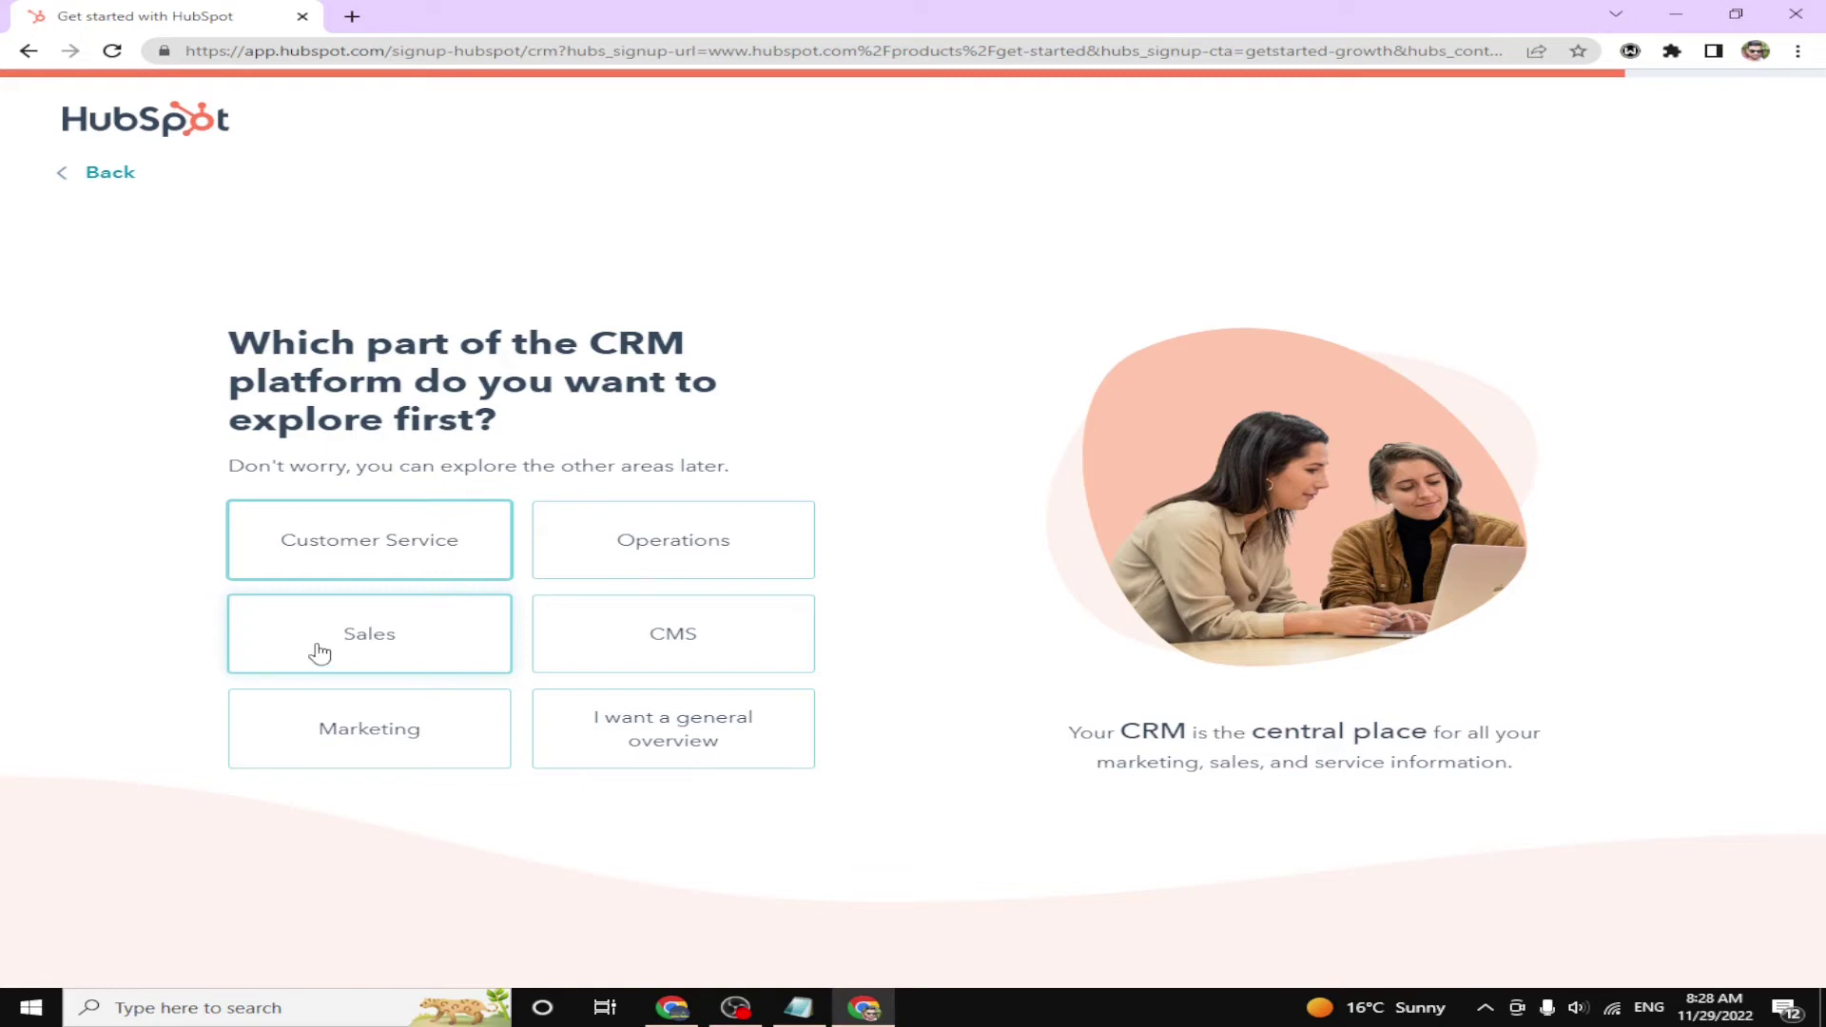
pyautogui.click(318, 649)
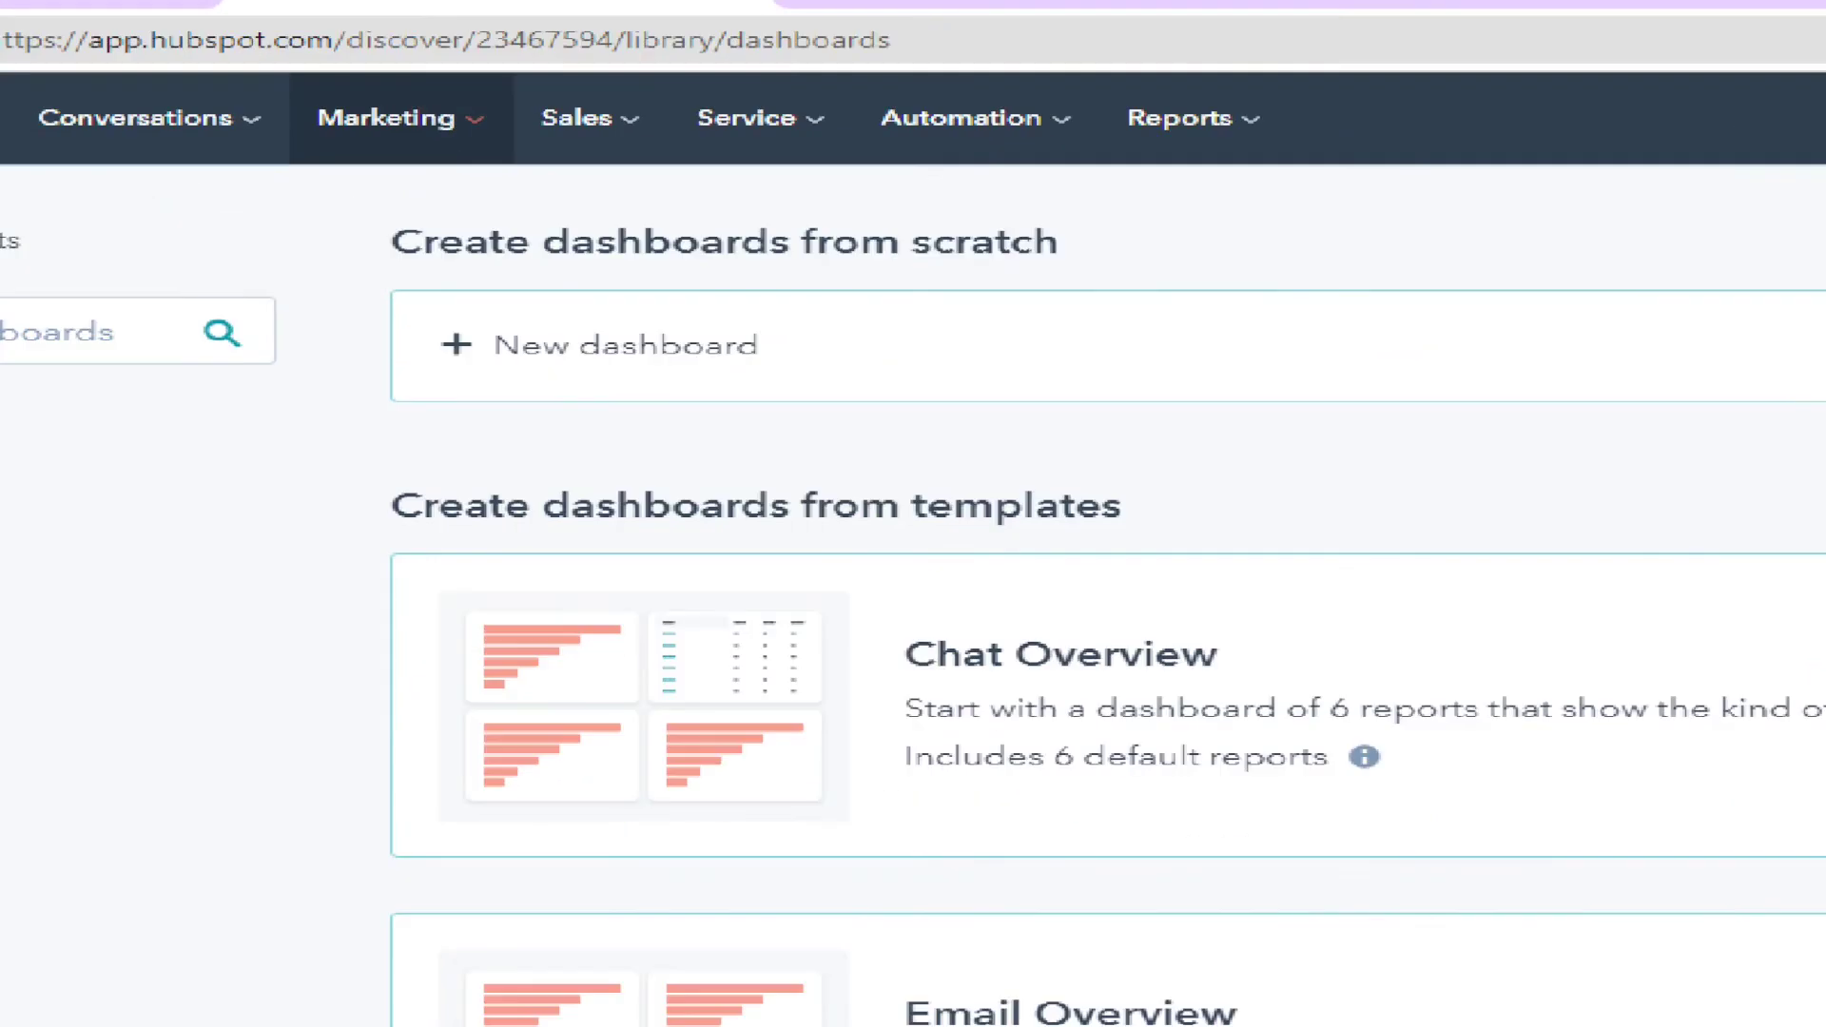
# Create a new landing page named "health and fitness" from the marketing tools
pyautogui.click(406, 115)
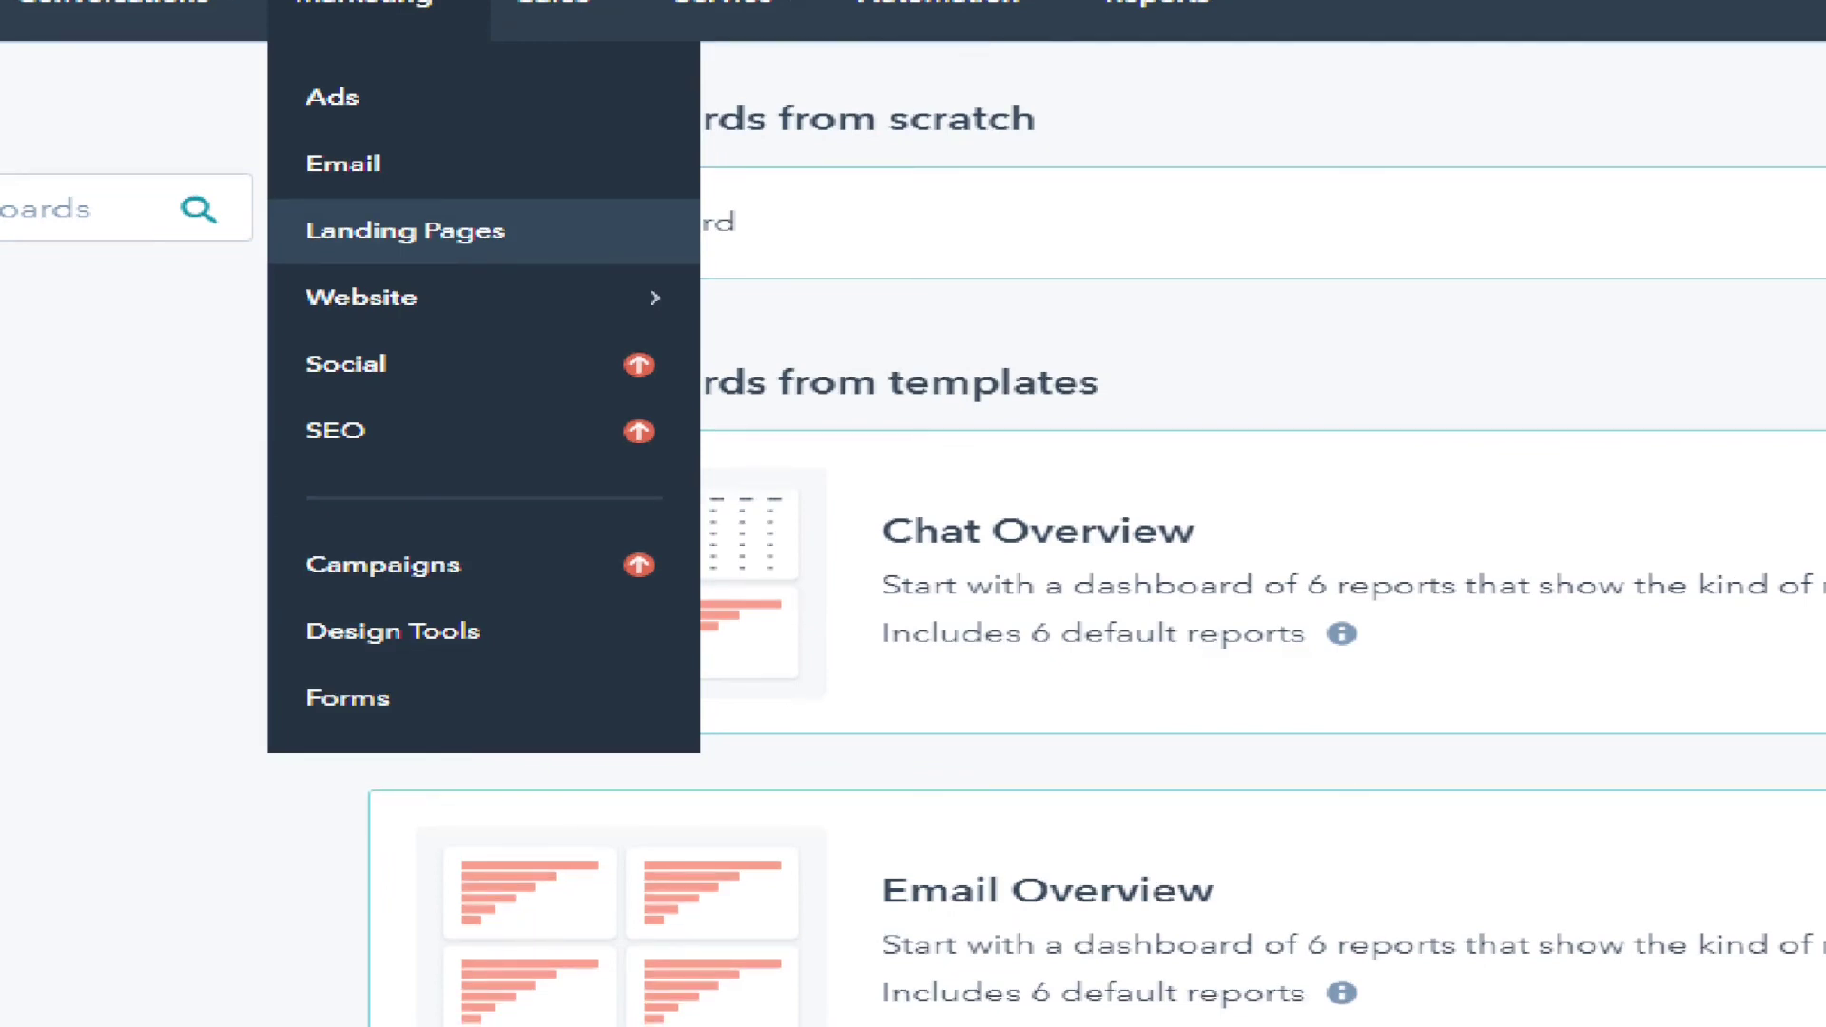
pyautogui.click(405, 230)
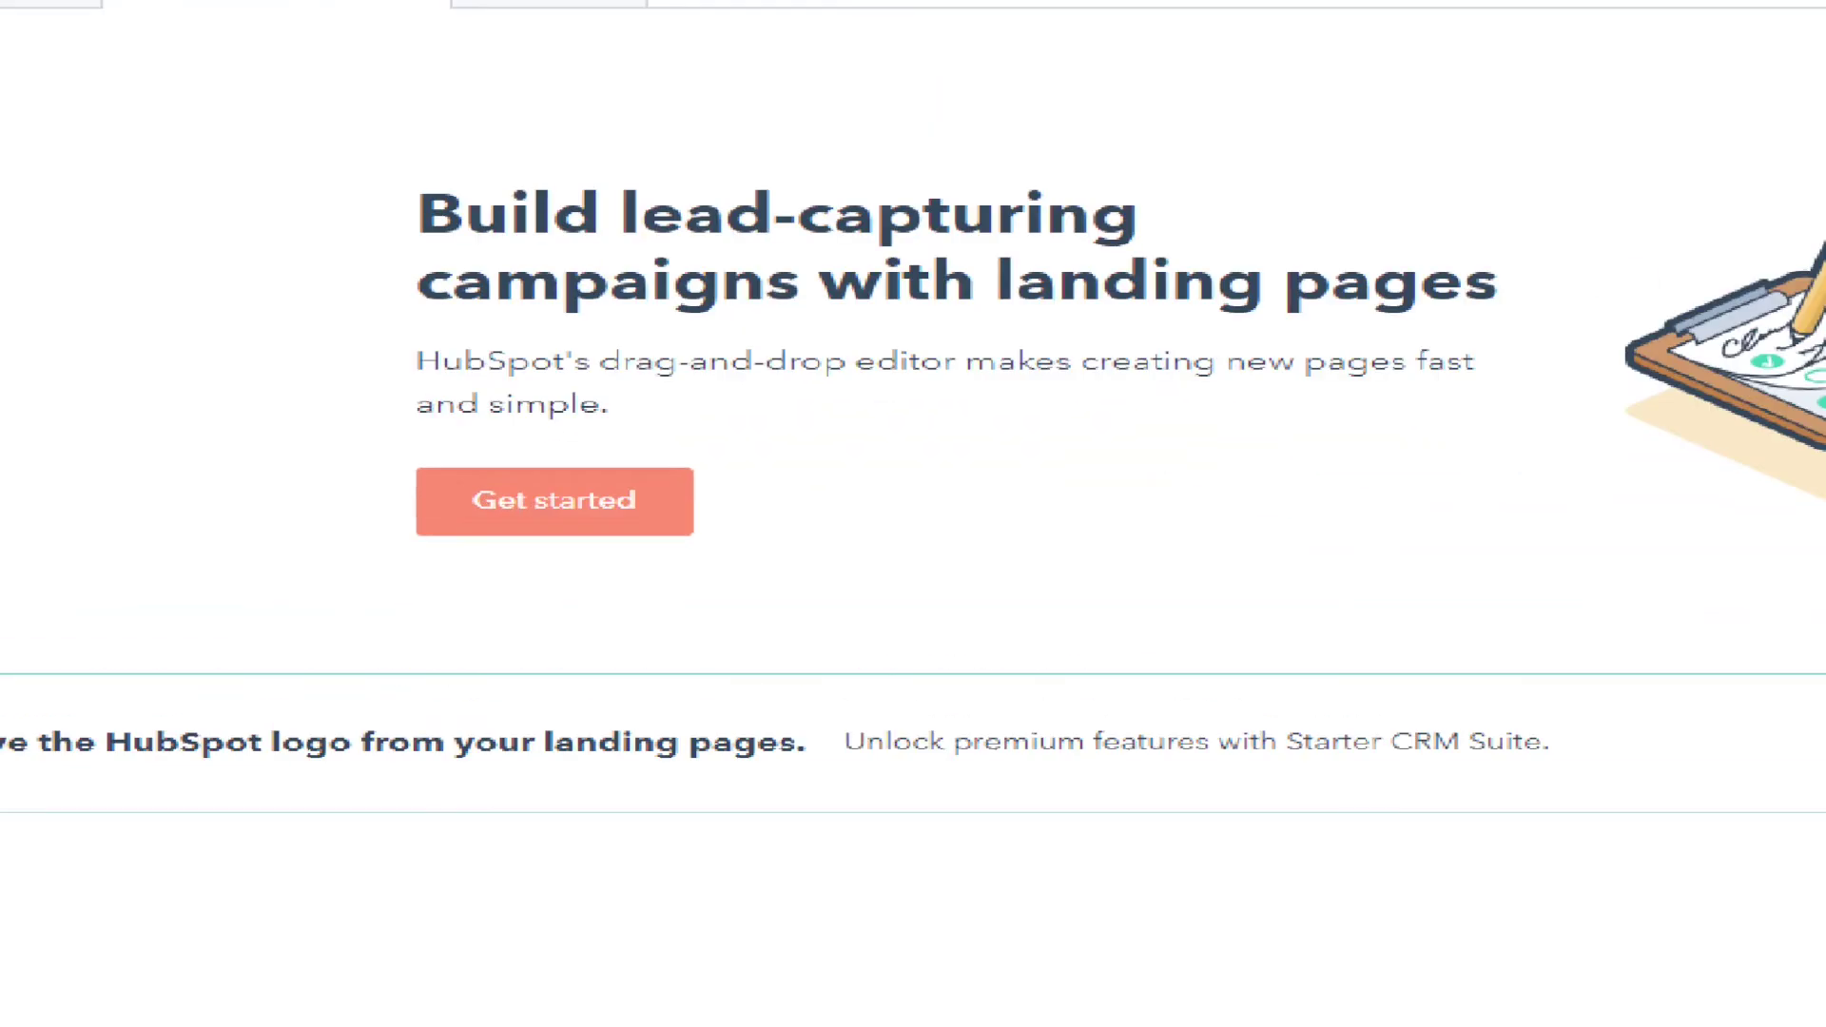
pyautogui.click(510, 524)
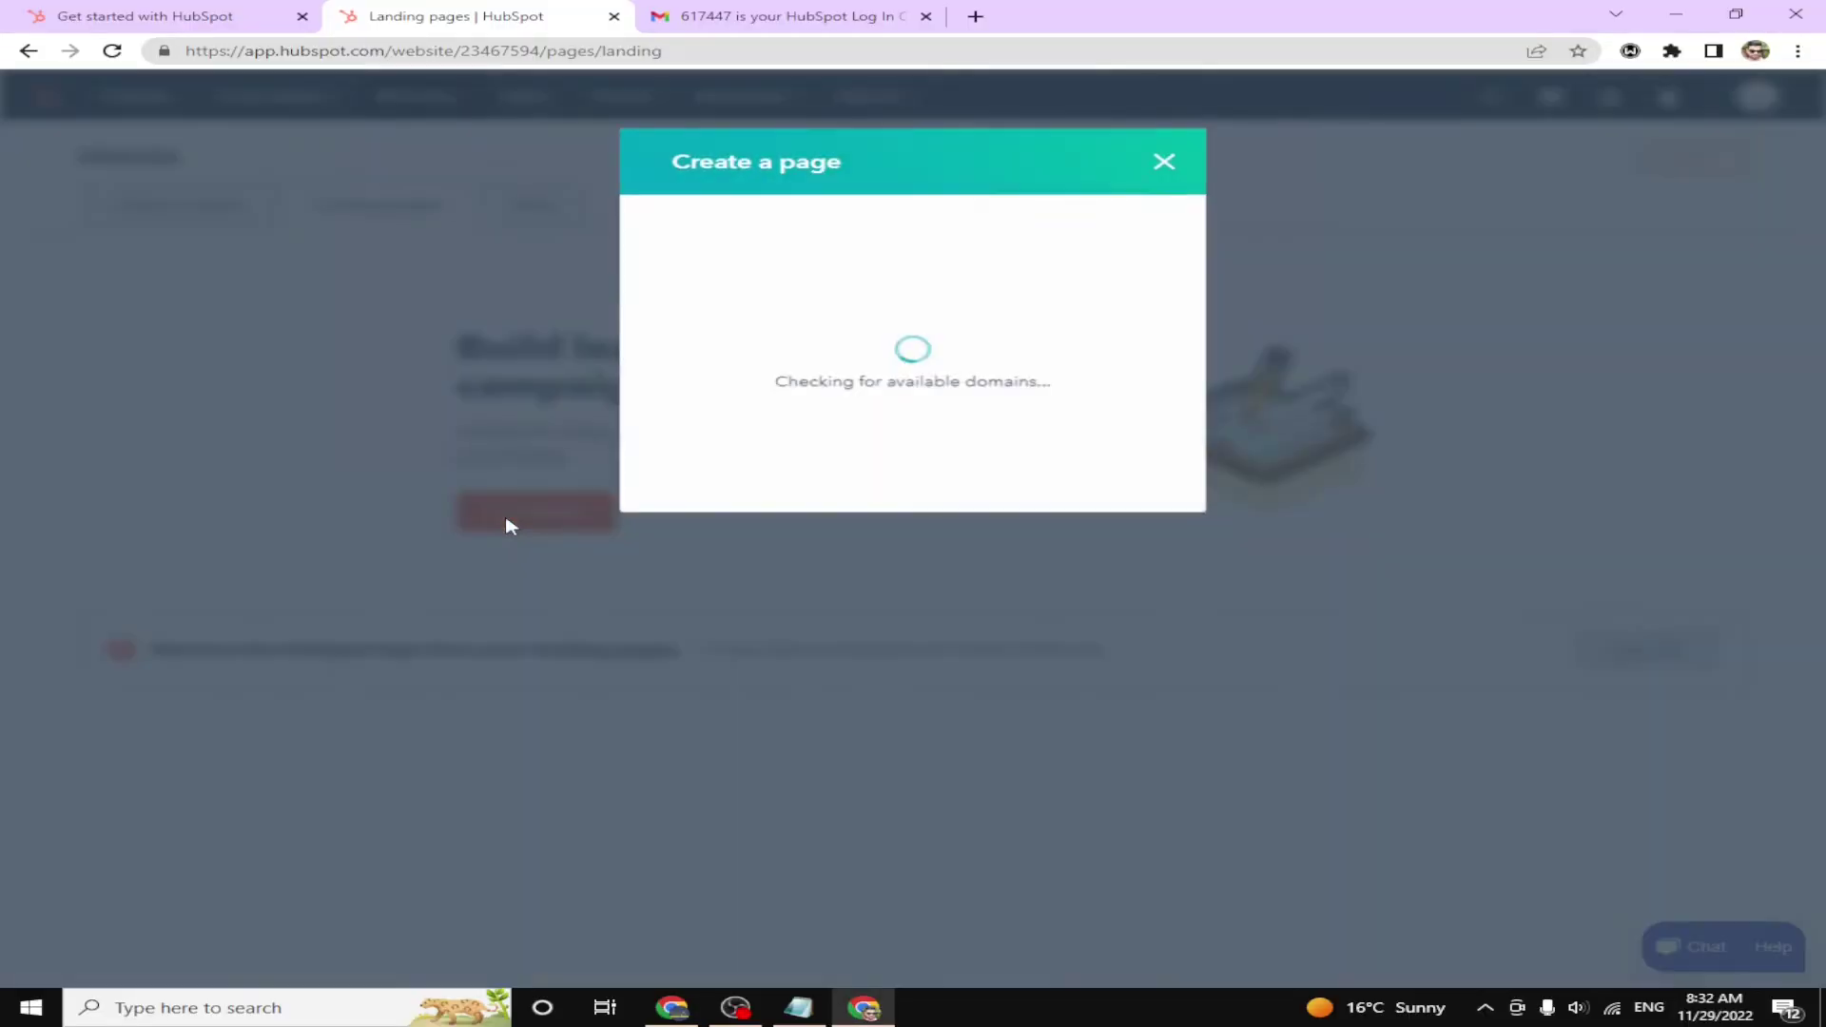
pyautogui.click(752, 353)
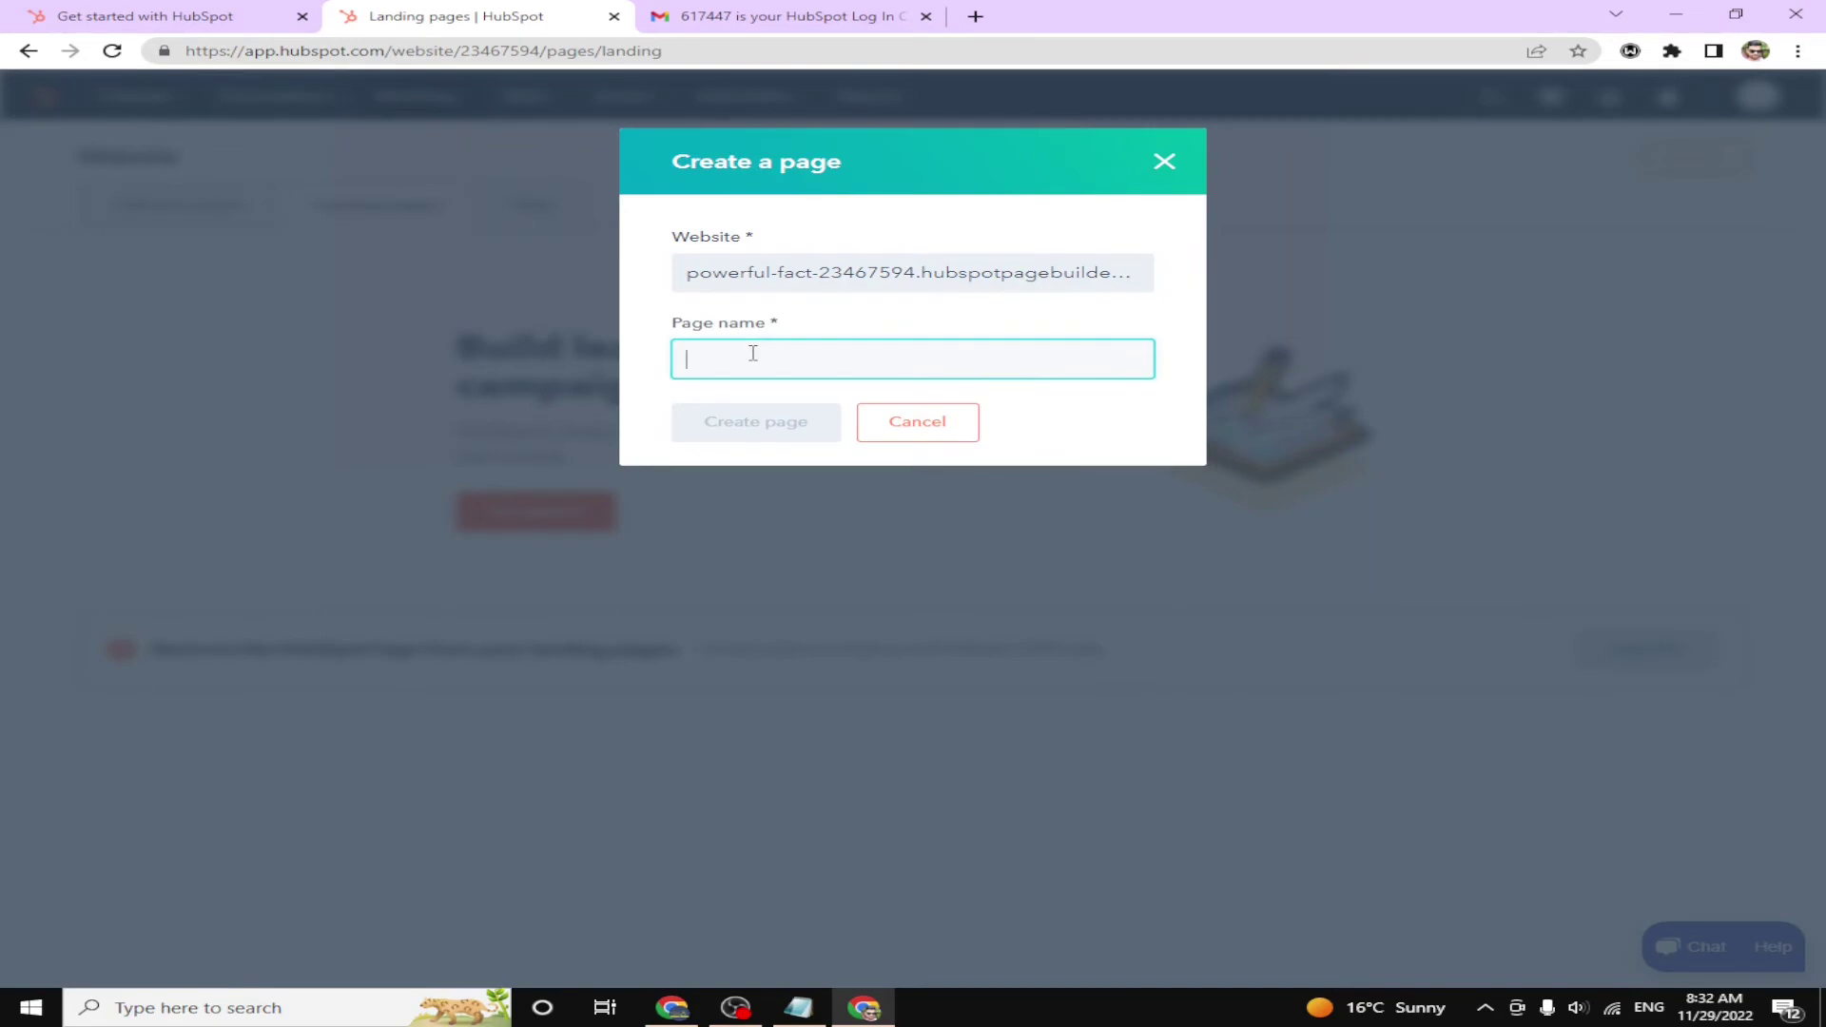
pyautogui.write('health and fitness')
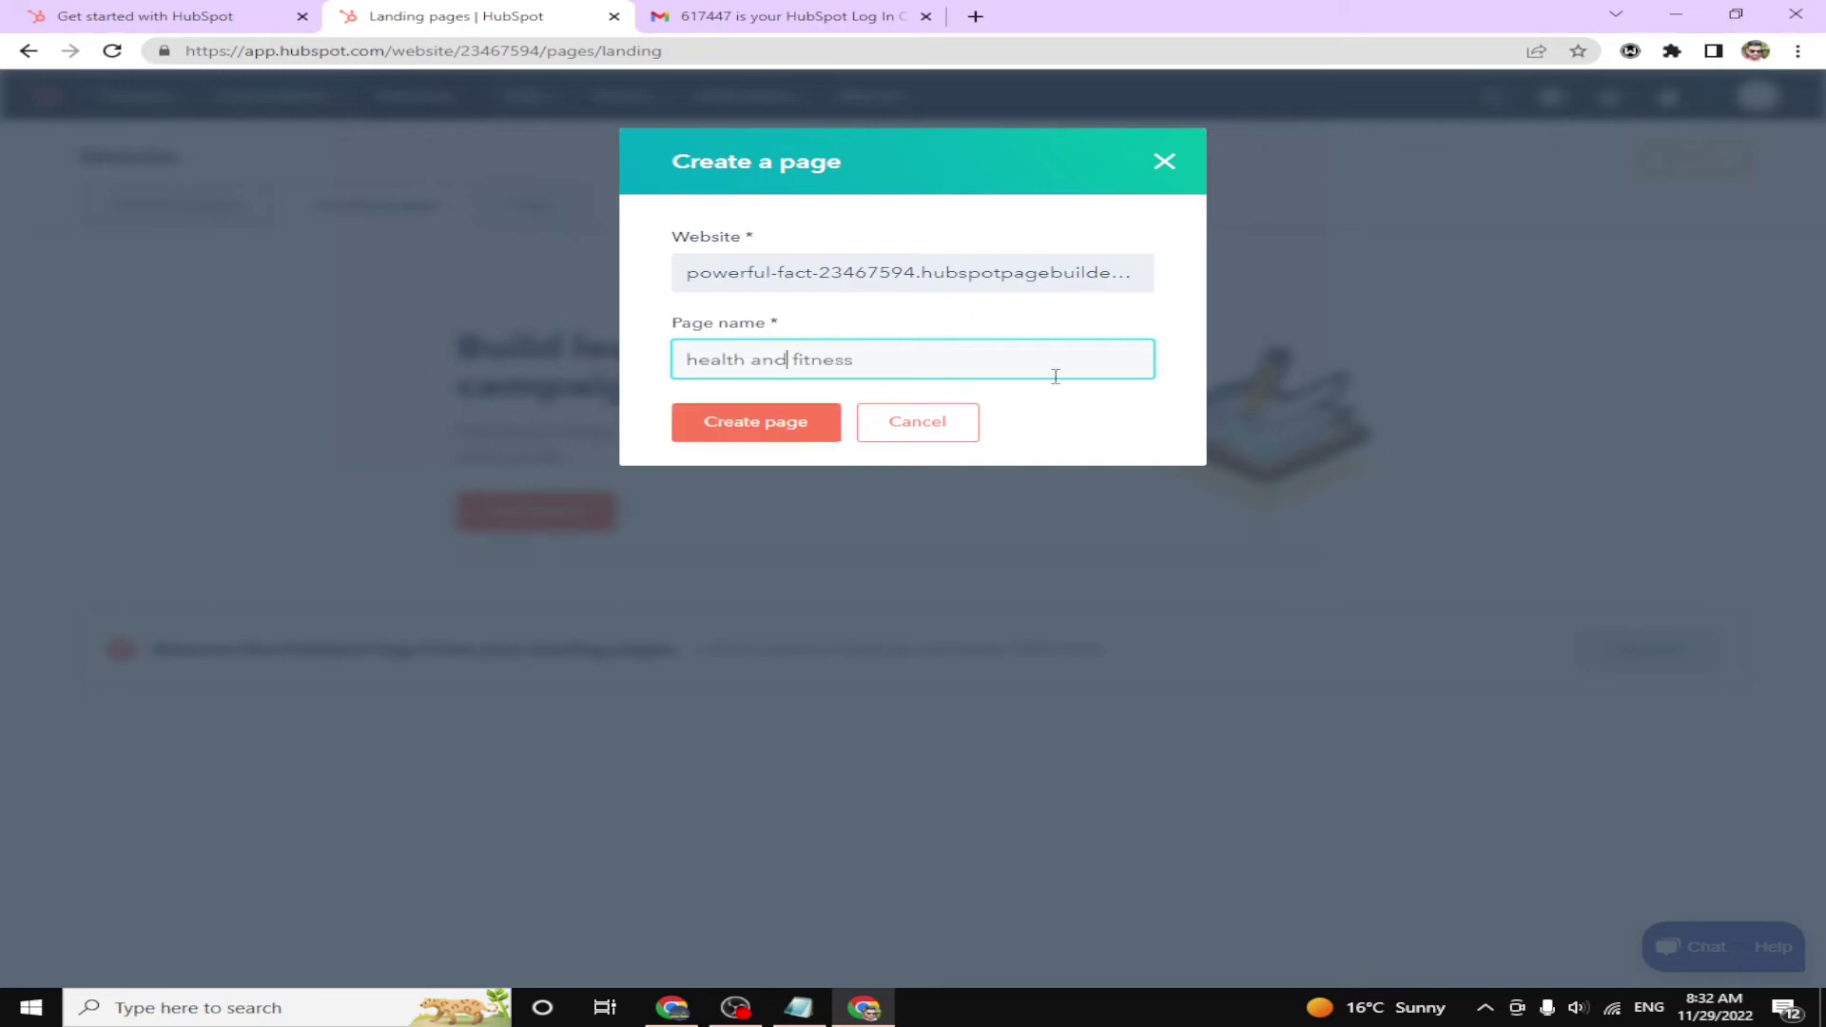
pyautogui.click(786, 433)
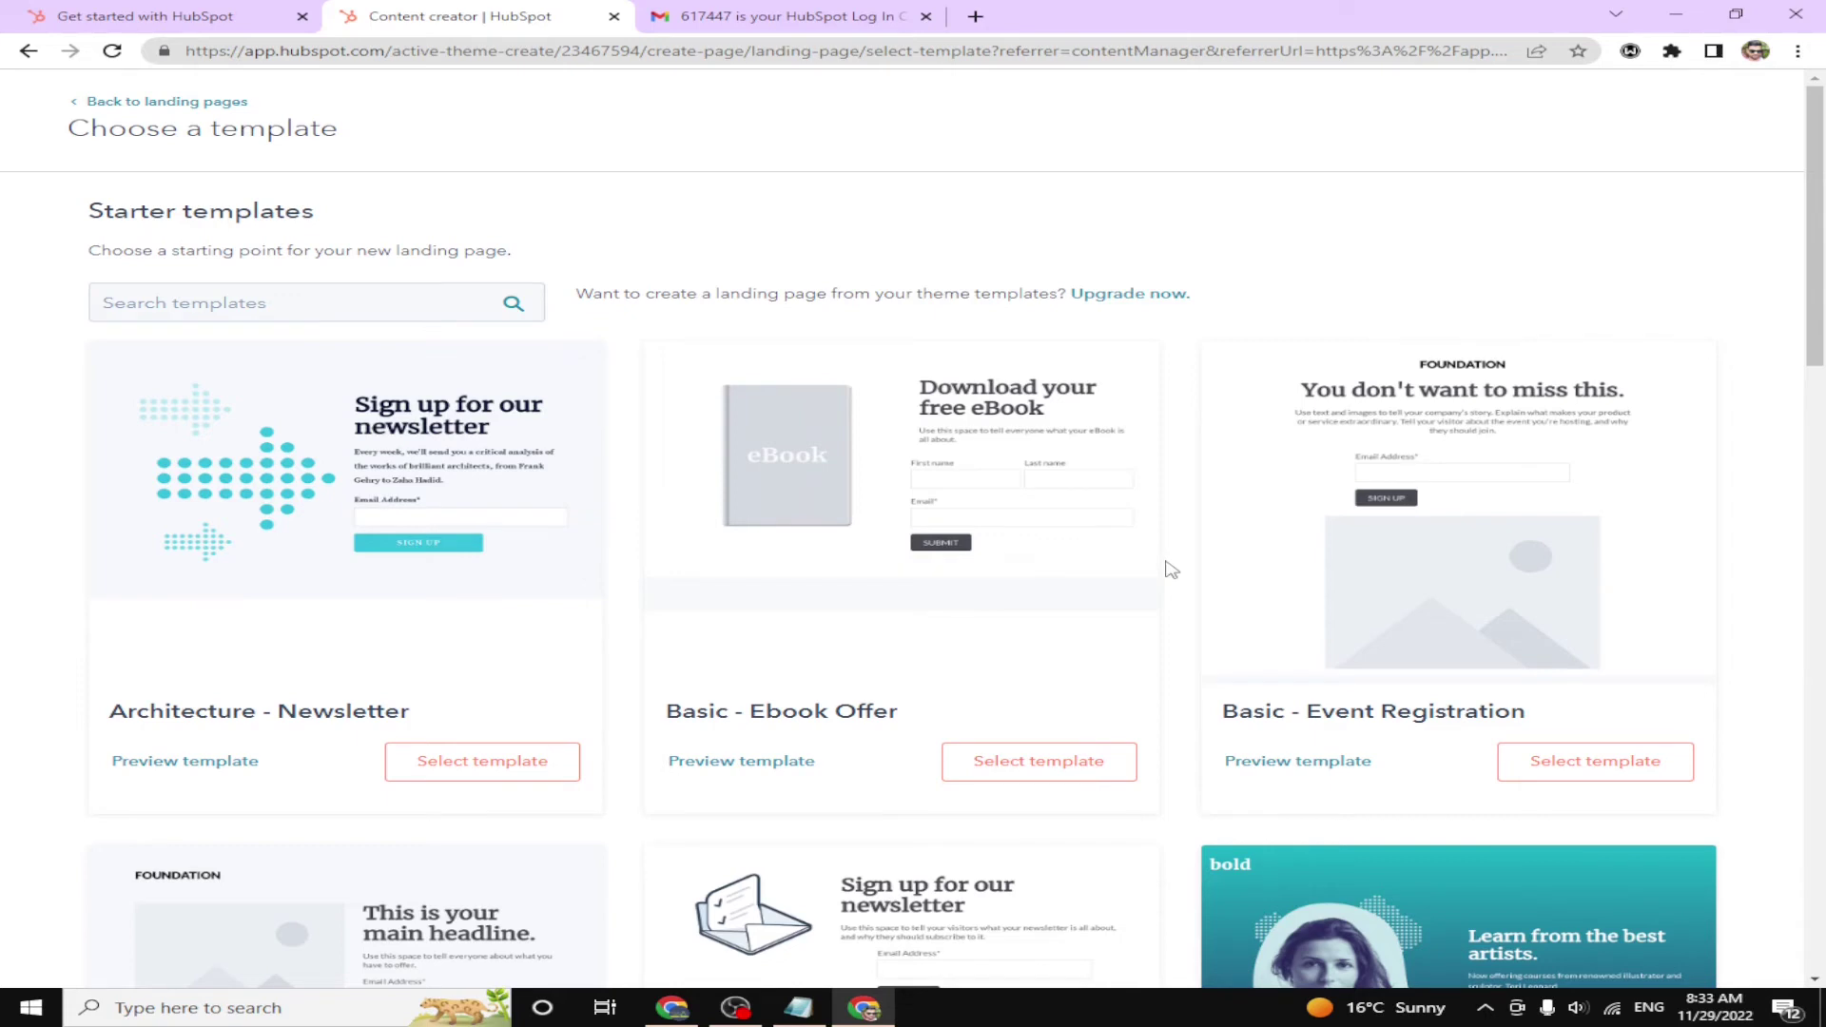
# Select the Basic - Event Registration starter template for the landing page and look over its layout
pyautogui.scroll(-2, 1171, 569)
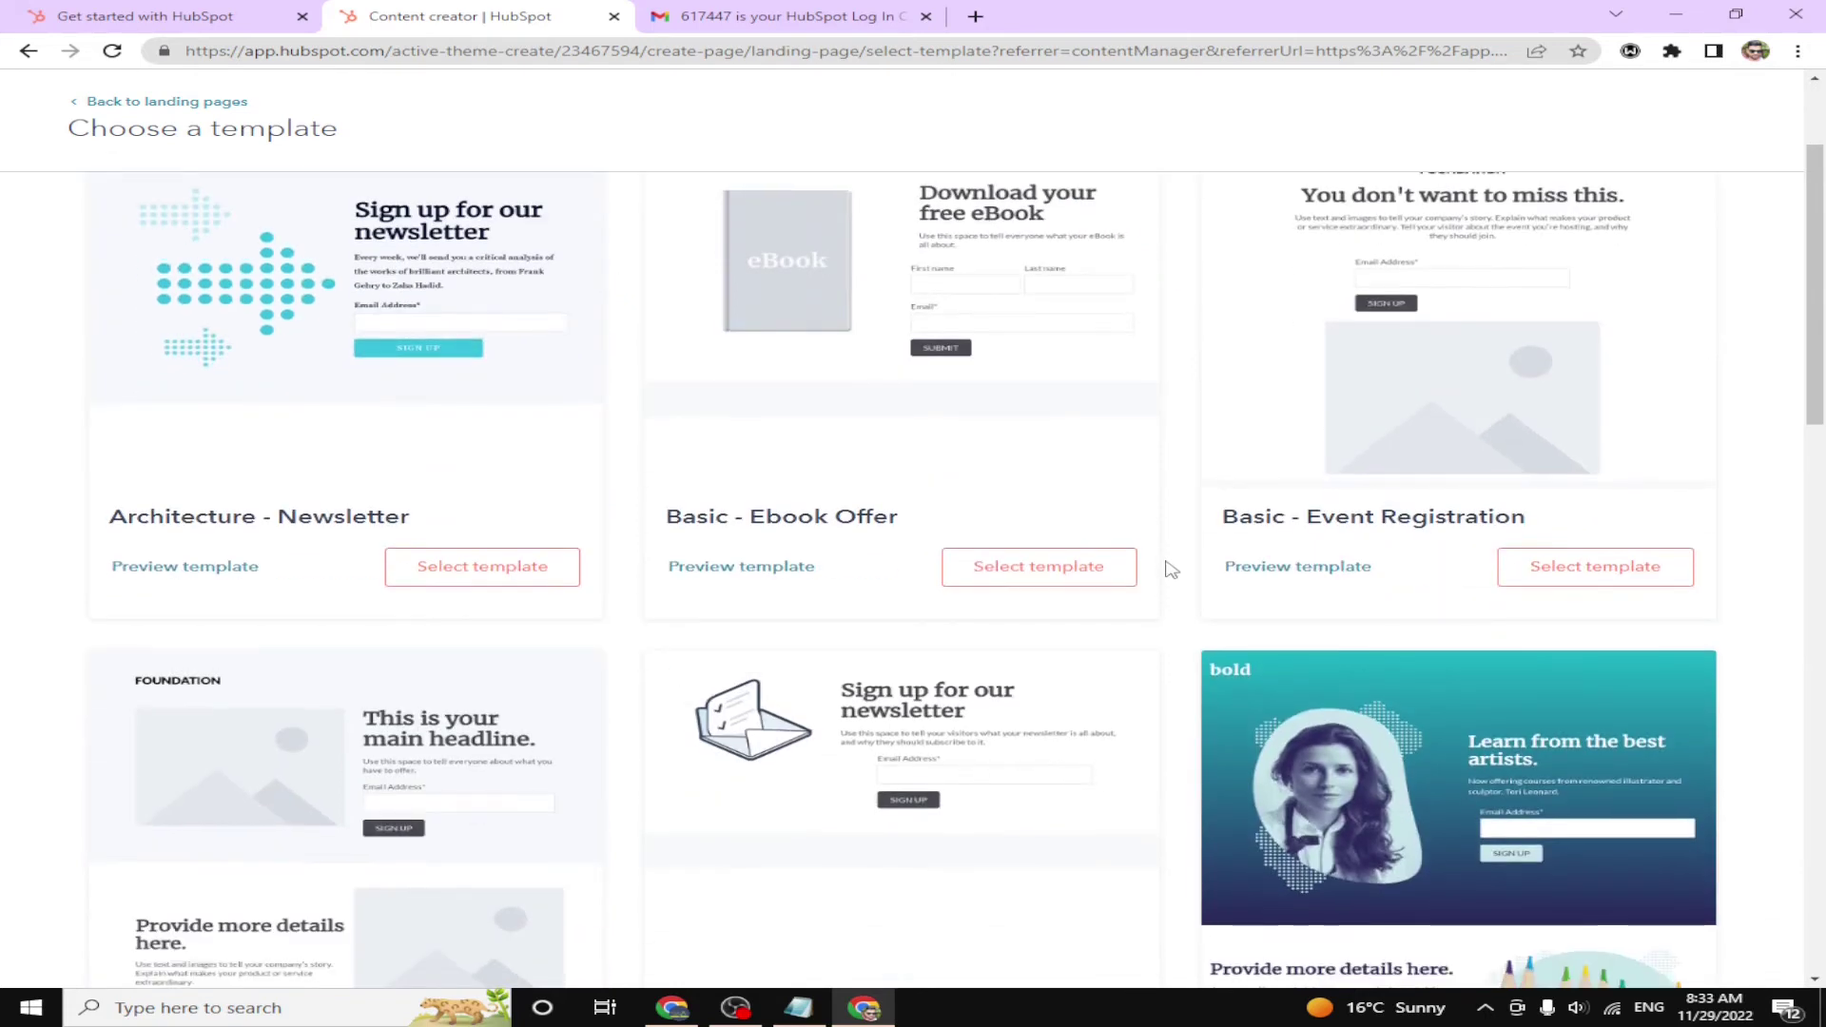
pyautogui.scroll(2, 1171, 569)
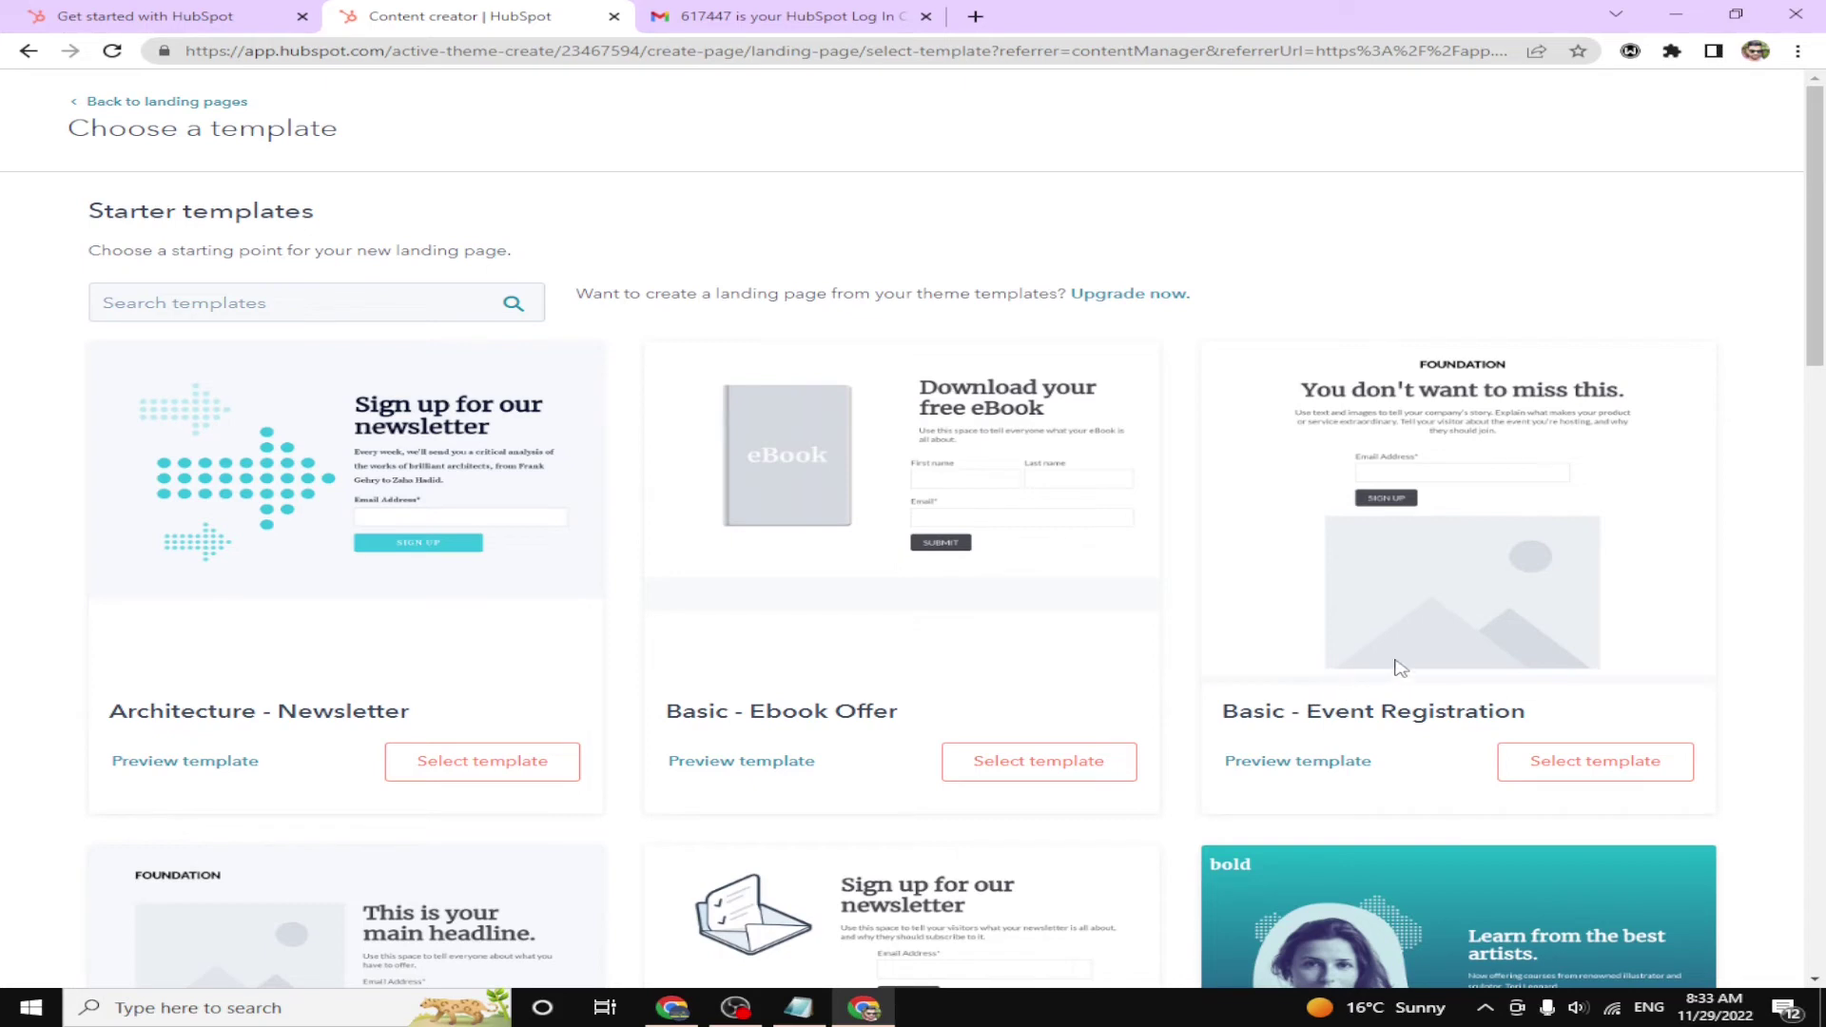
pyautogui.click(1526, 778)
pyautogui.scroll(-5, 977, 446)
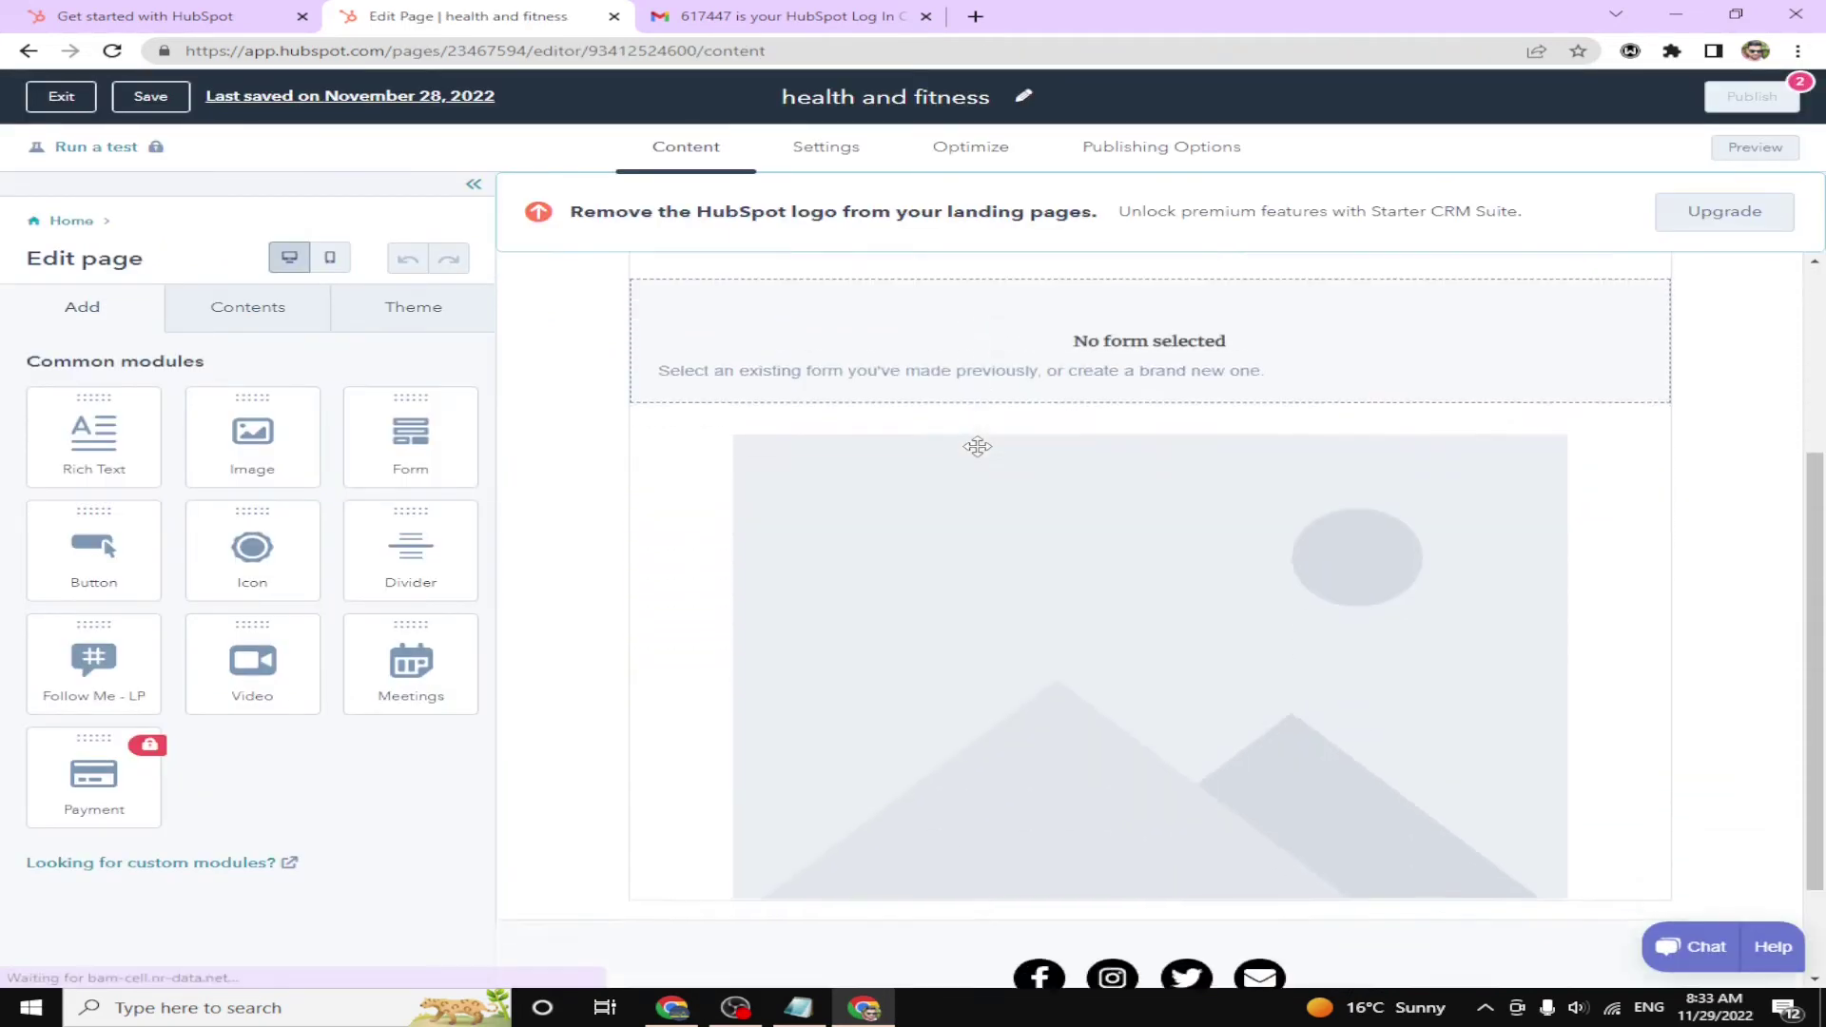
pyautogui.scroll(5, 977, 446)
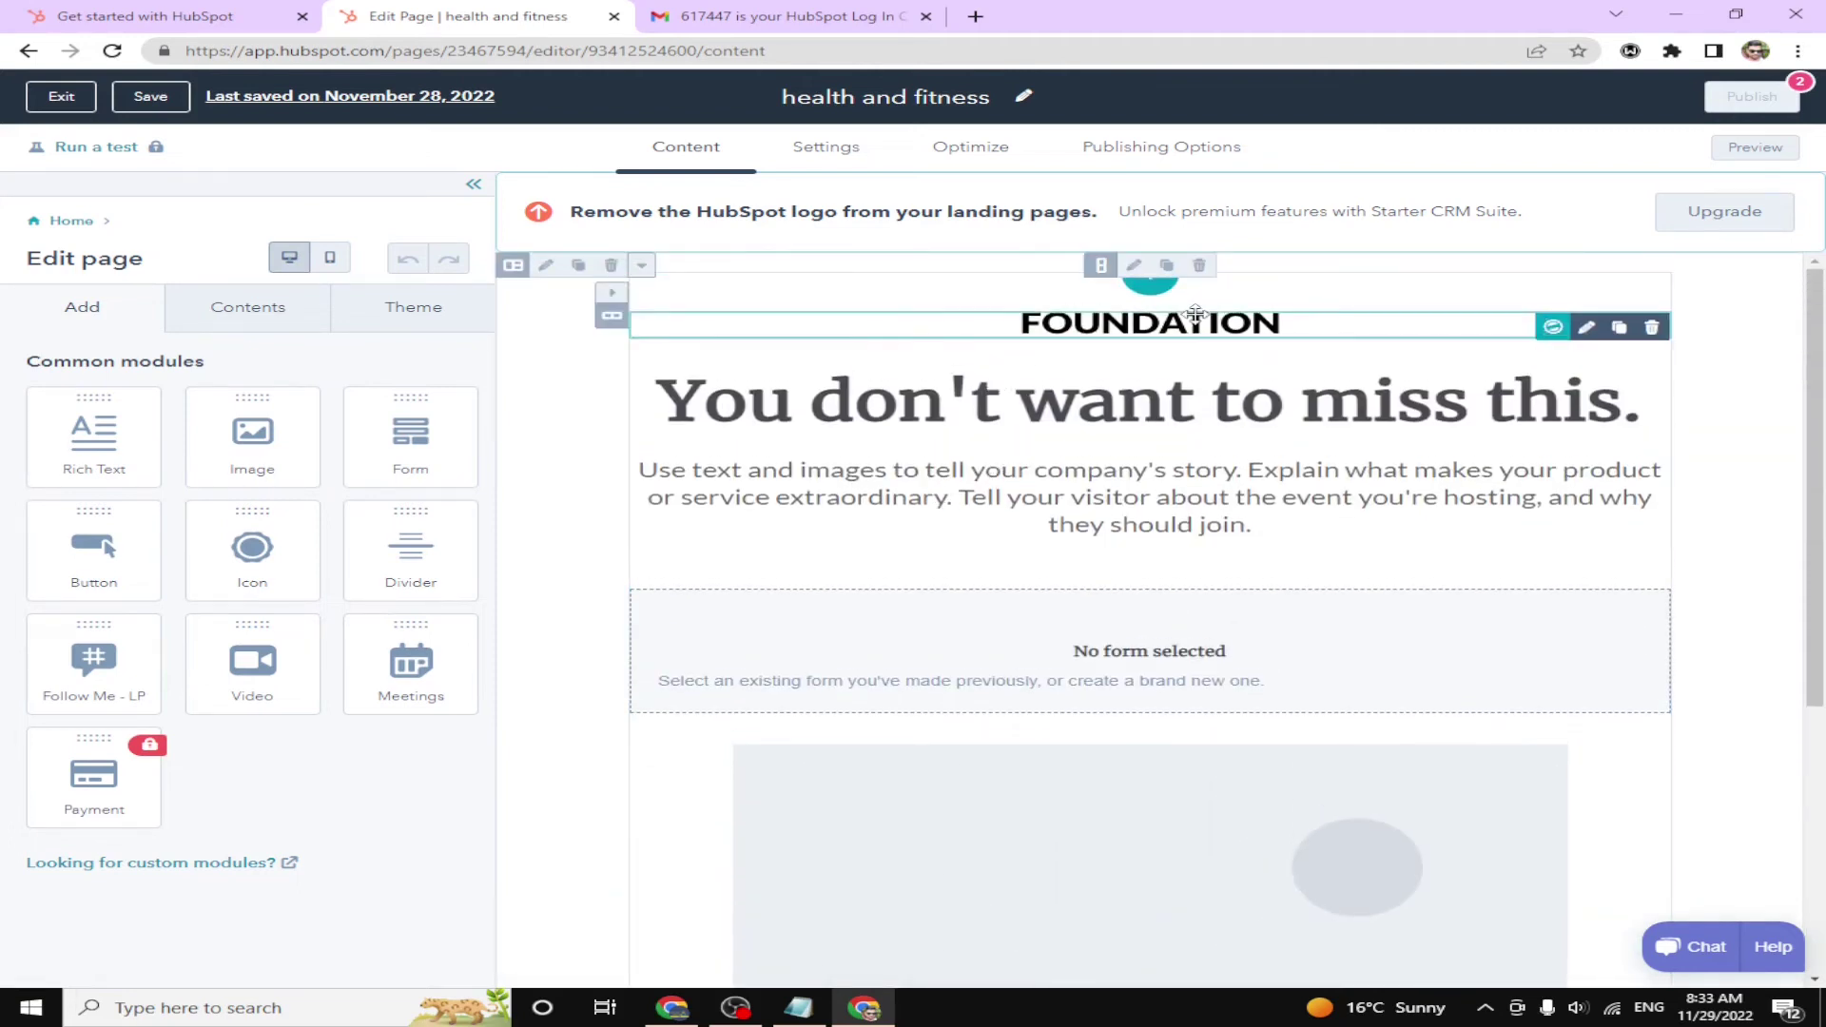
# Delete the "You don't want to miss this." heading and description text module
pyautogui.click(1258, 304)
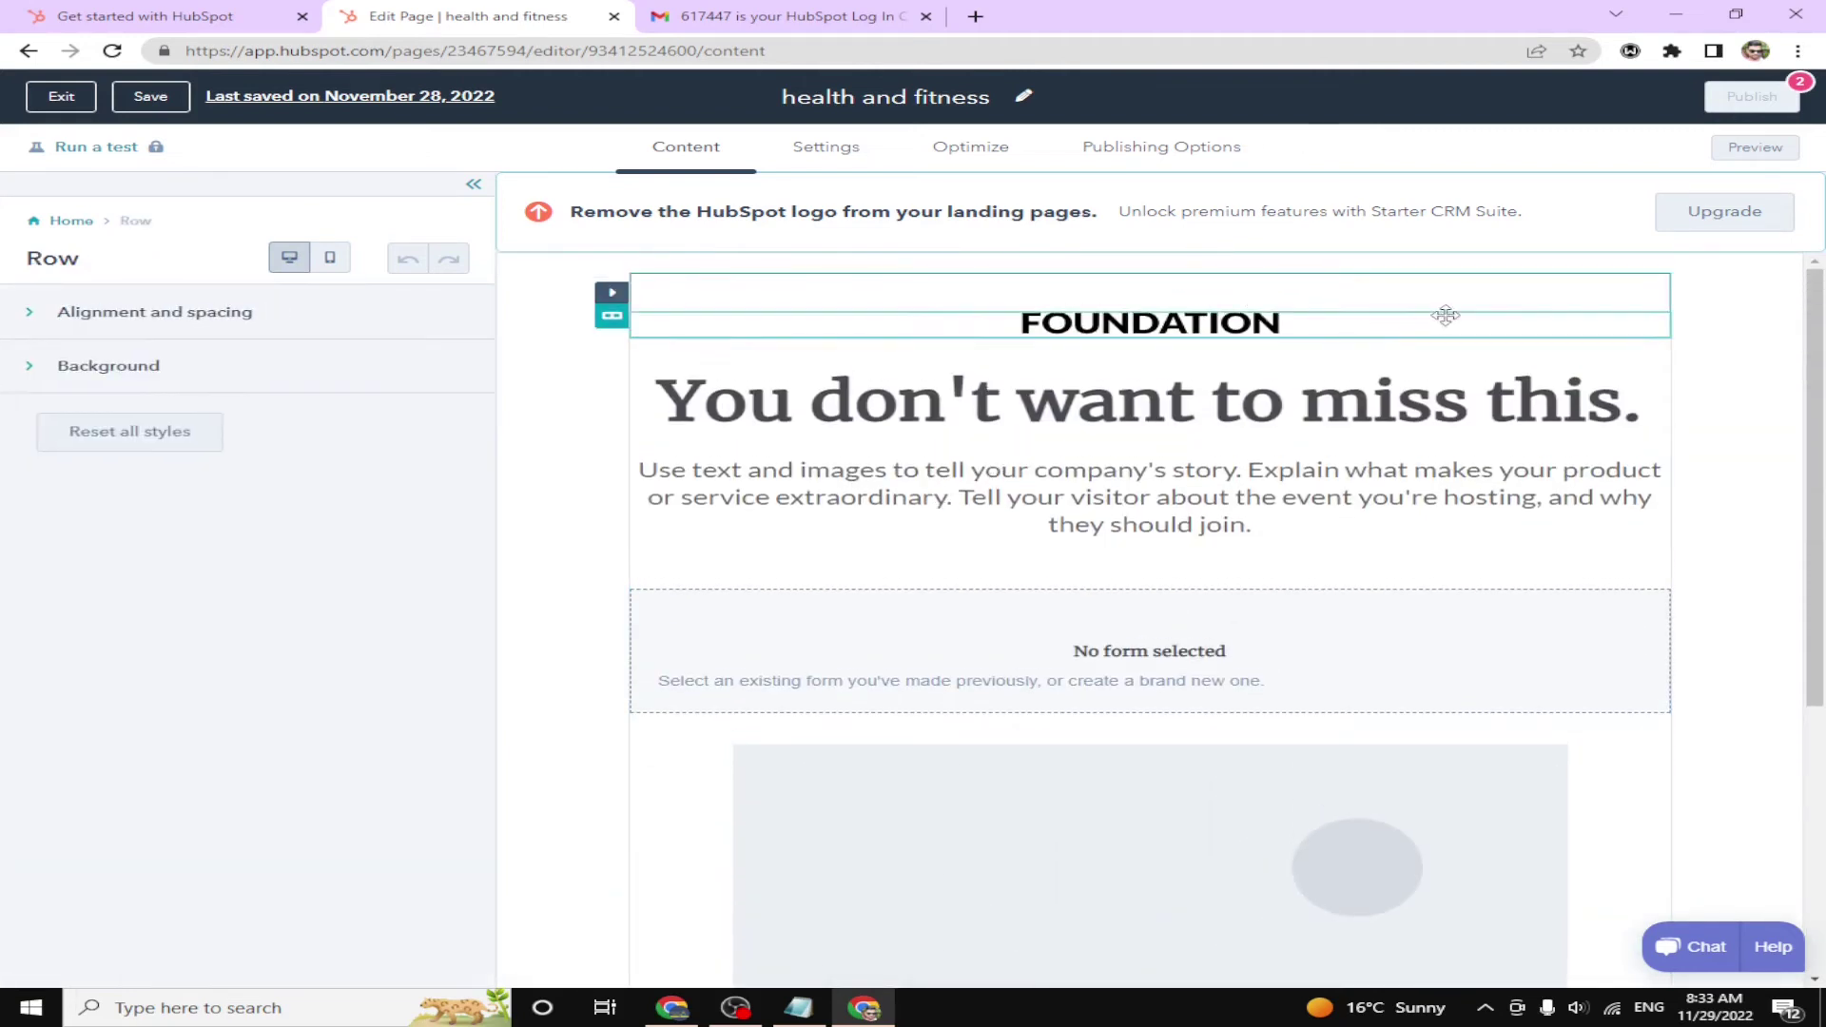
pyautogui.click(1616, 371)
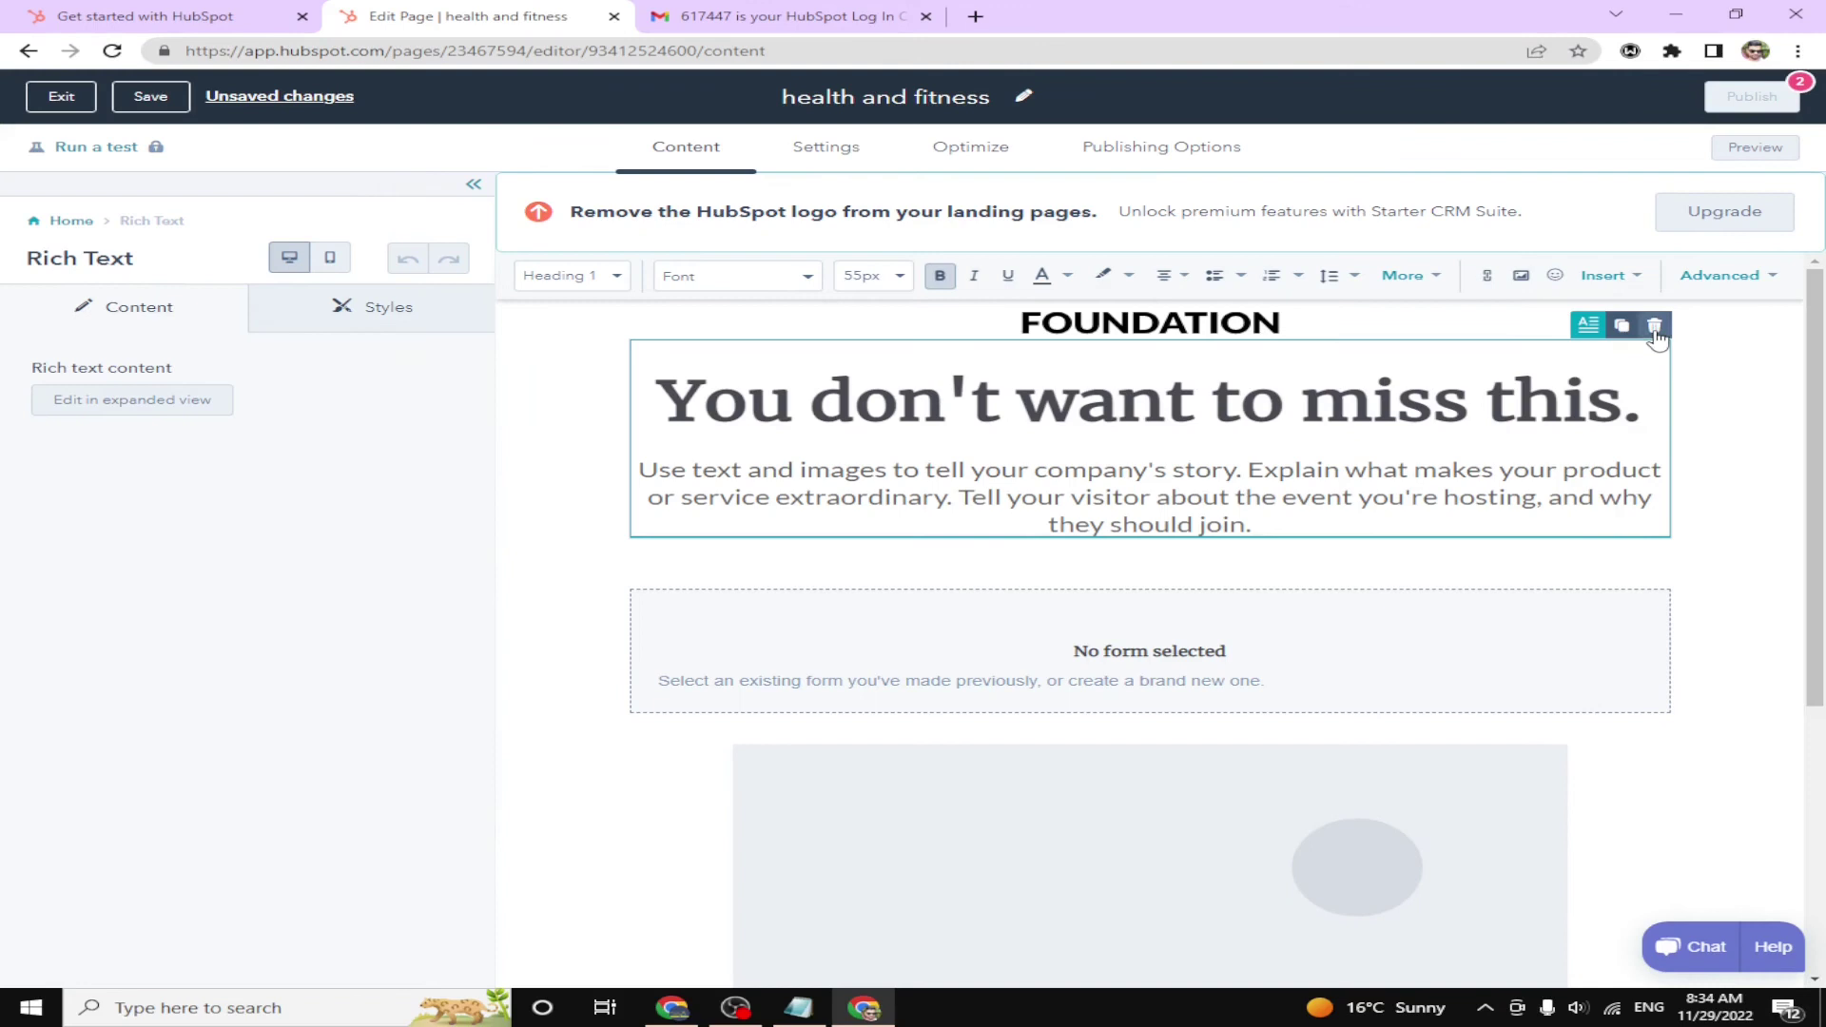
pyautogui.click(1599, 321)
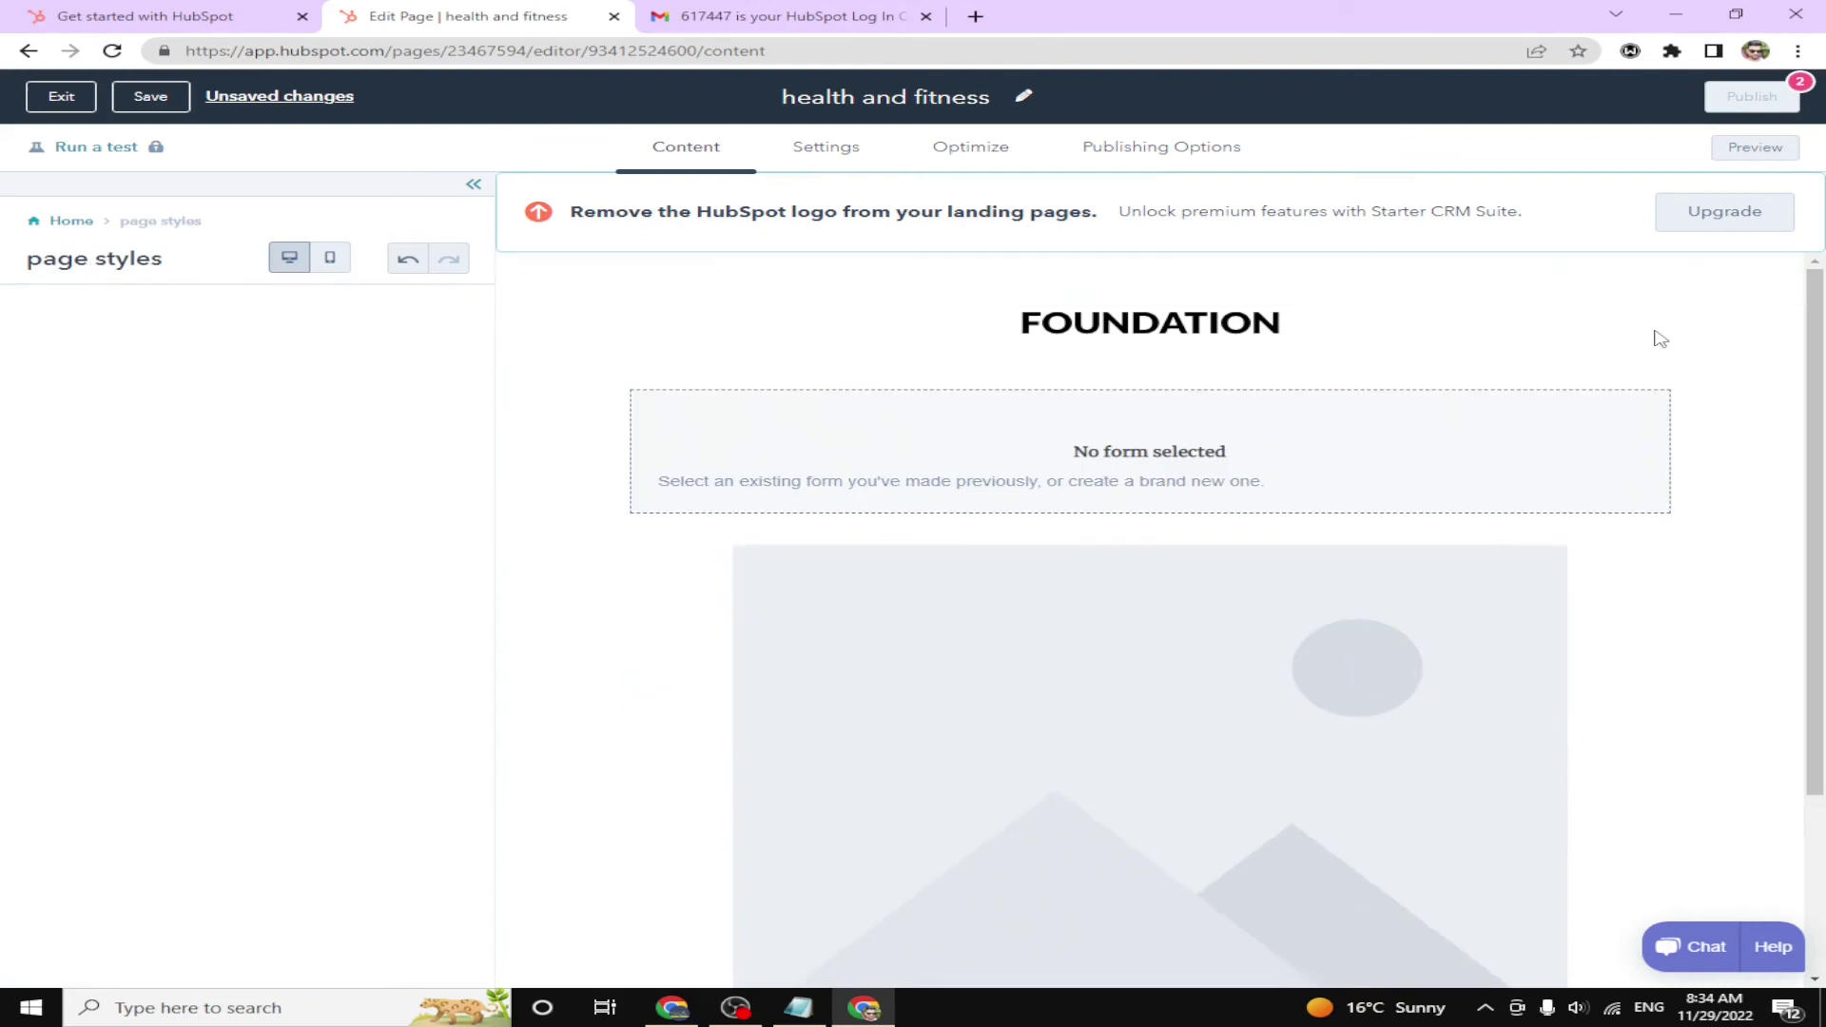
# Delete the empty form module and the blank row it leaves on the page
pyautogui.click(1356, 466)
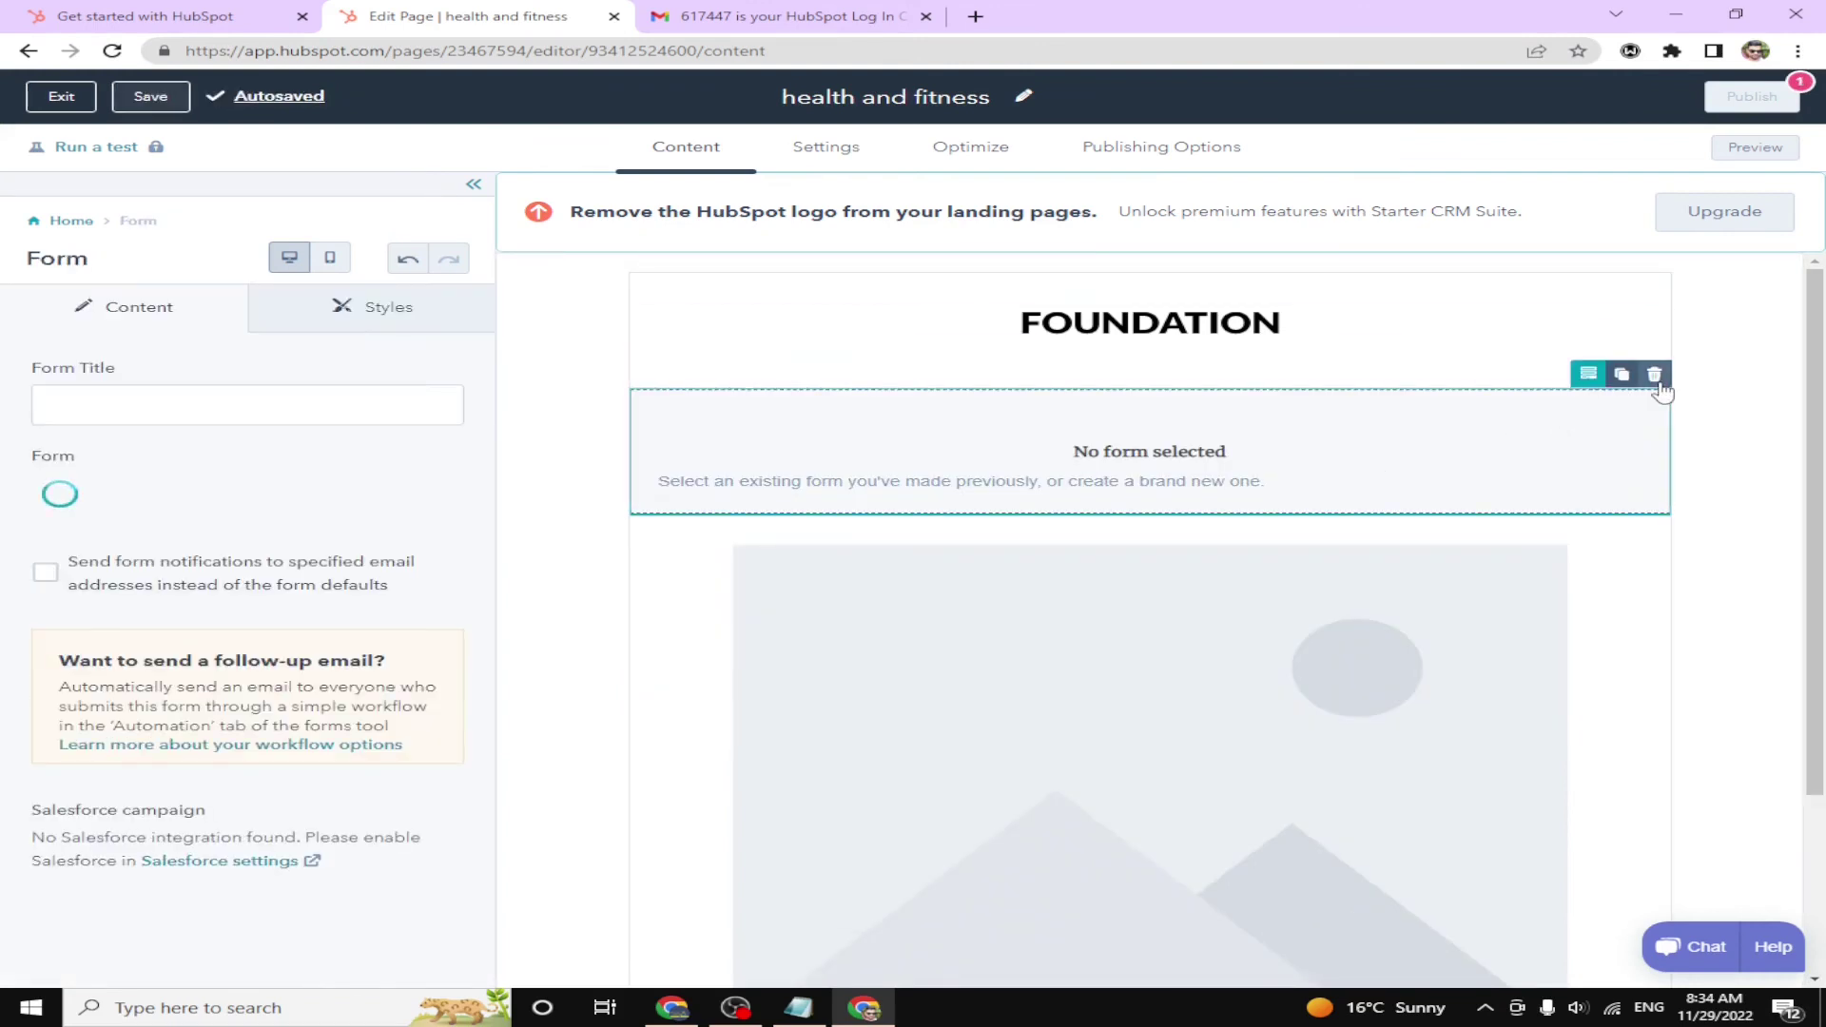
pyautogui.click(1655, 376)
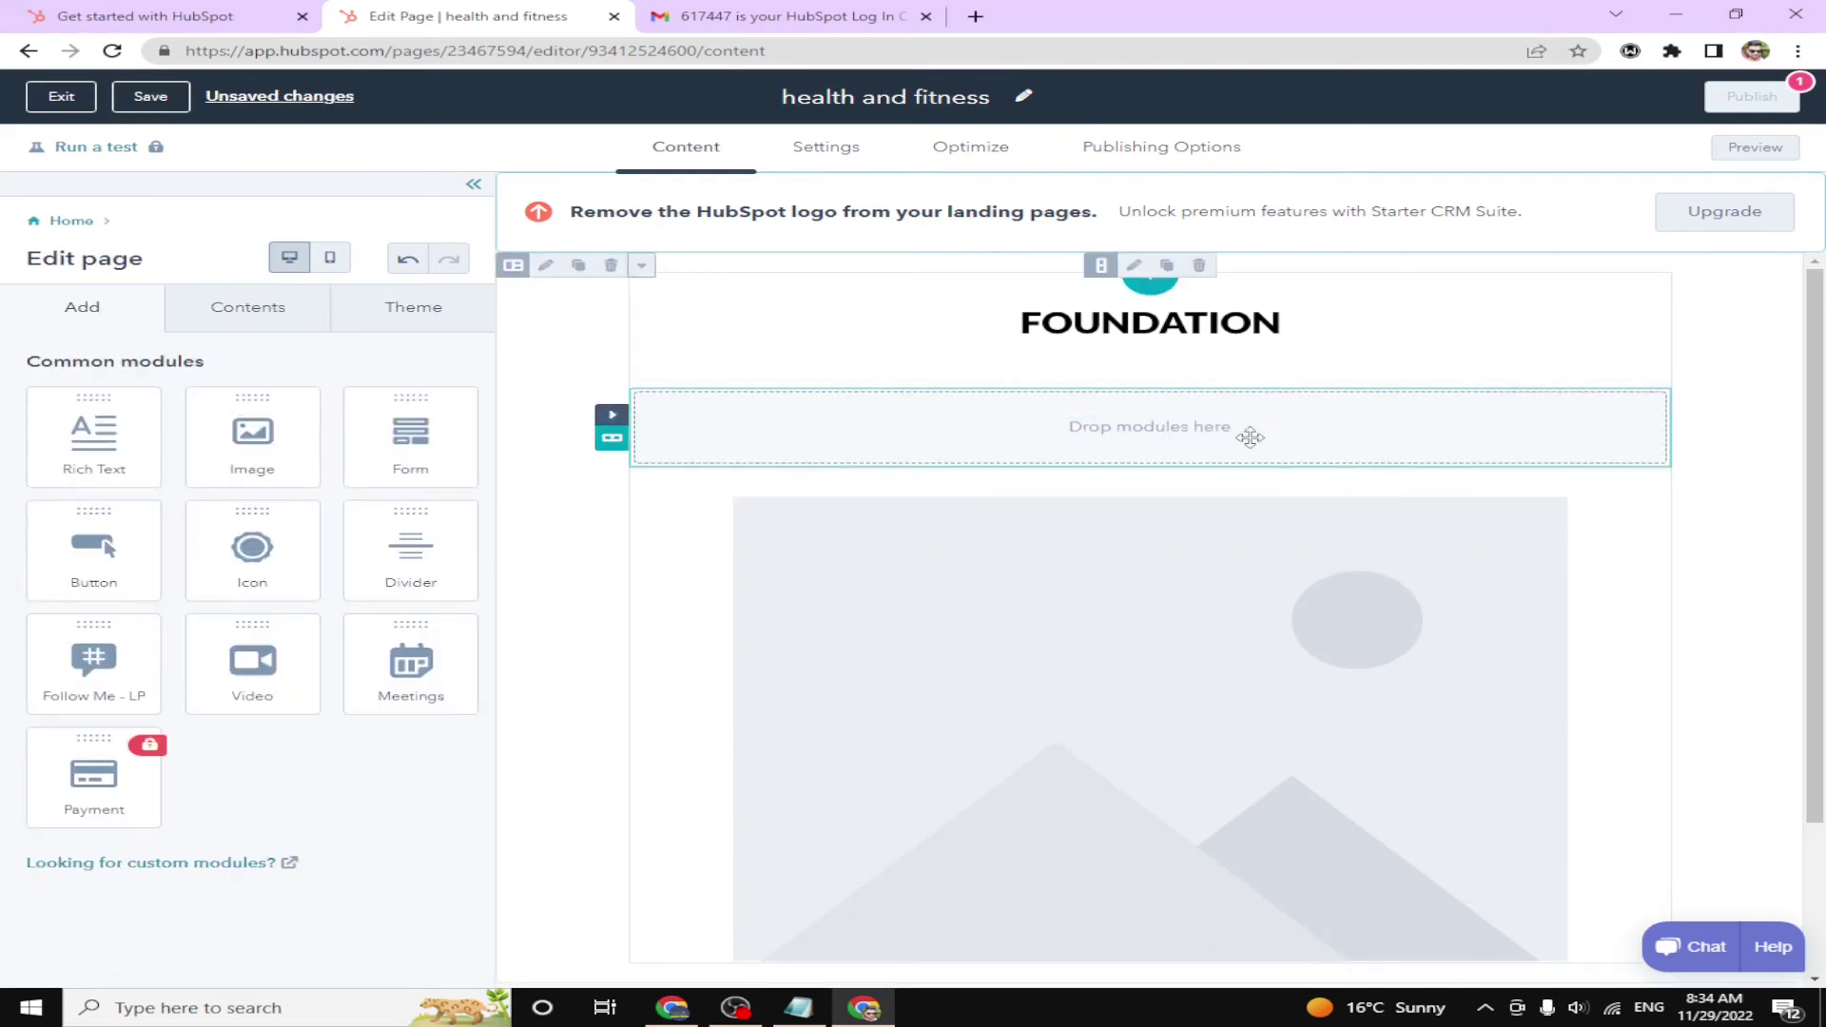
pyautogui.moveTo(1251, 436); pyautogui.dragTo(832, 696)
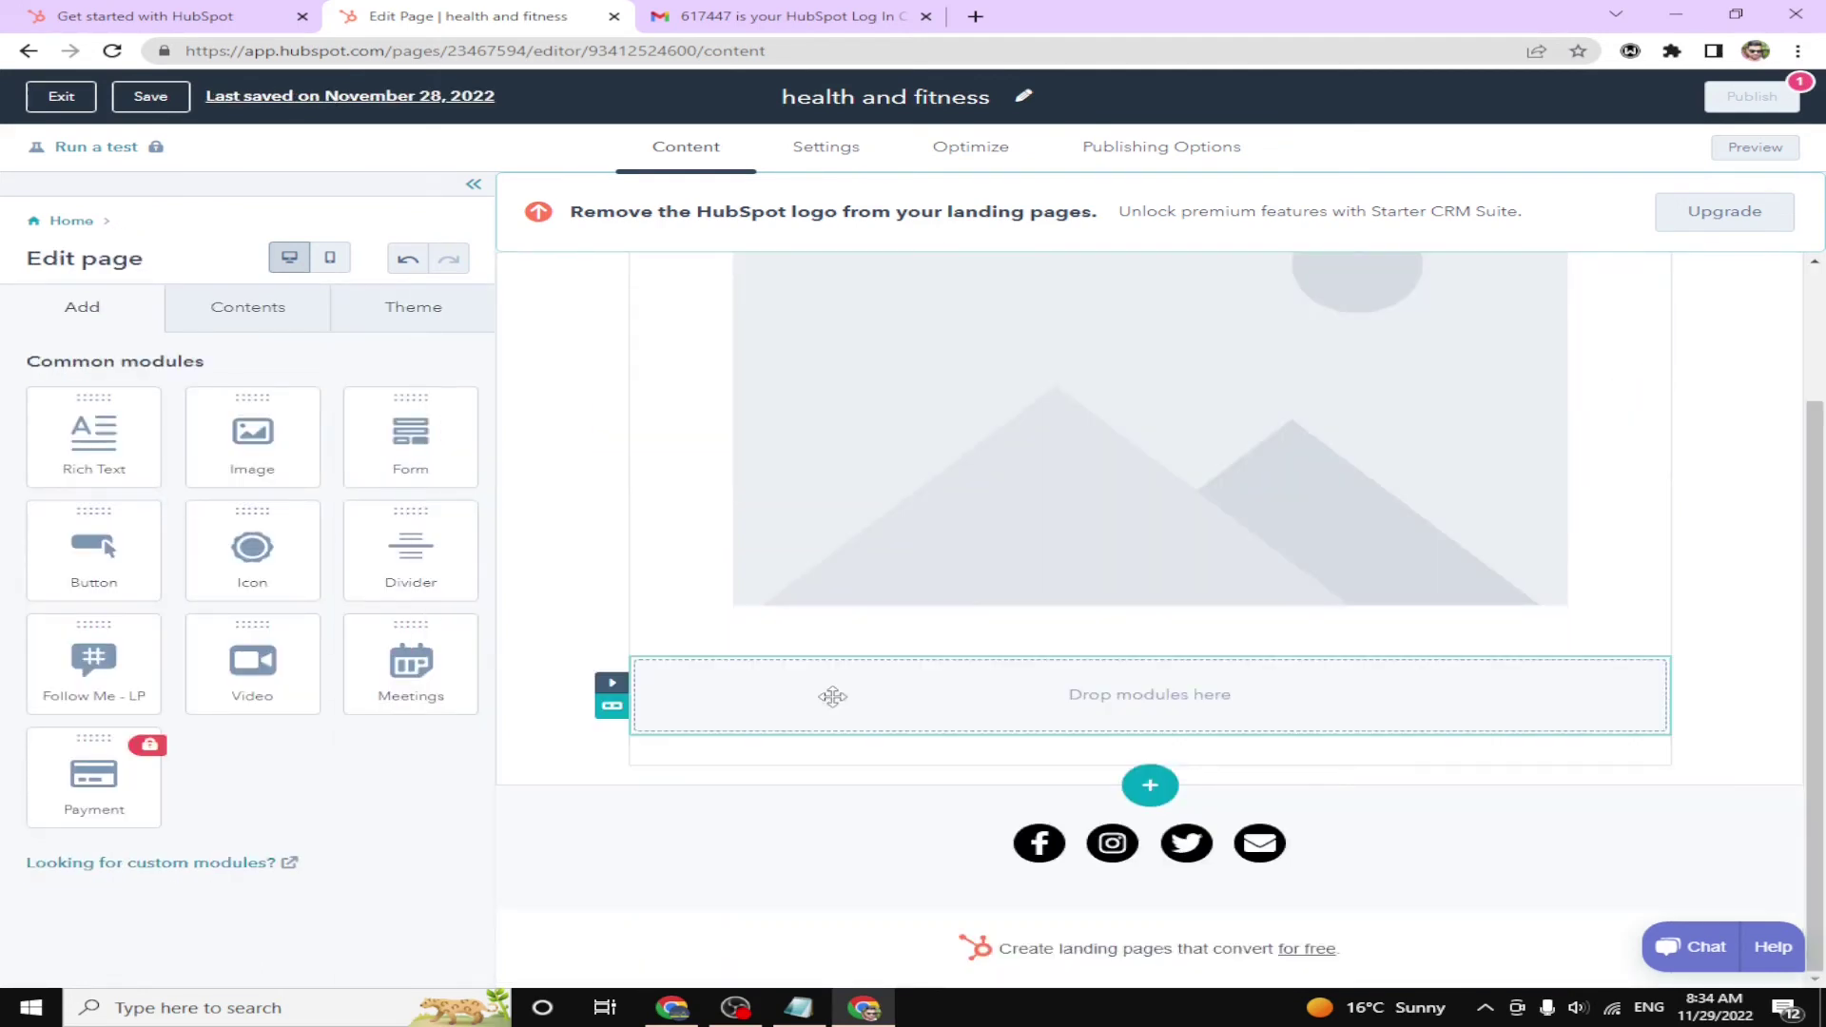
pyautogui.click(616, 687)
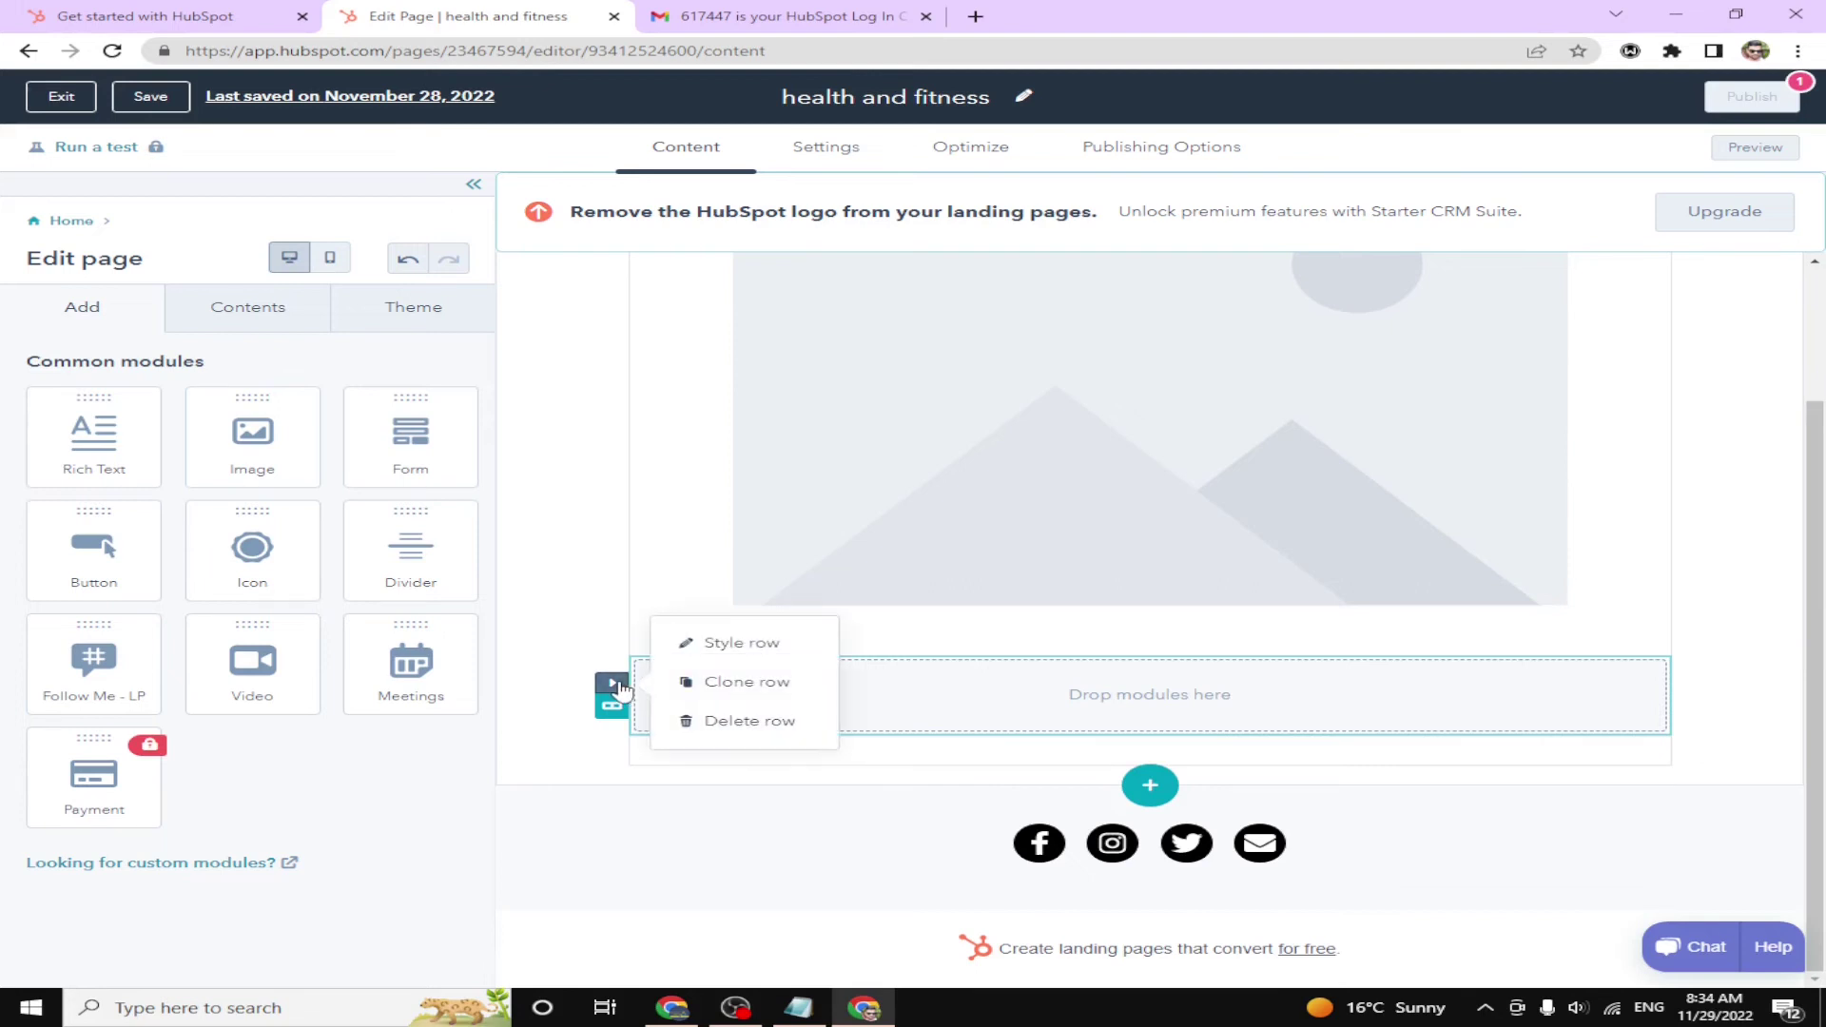
pyautogui.click(751, 723)
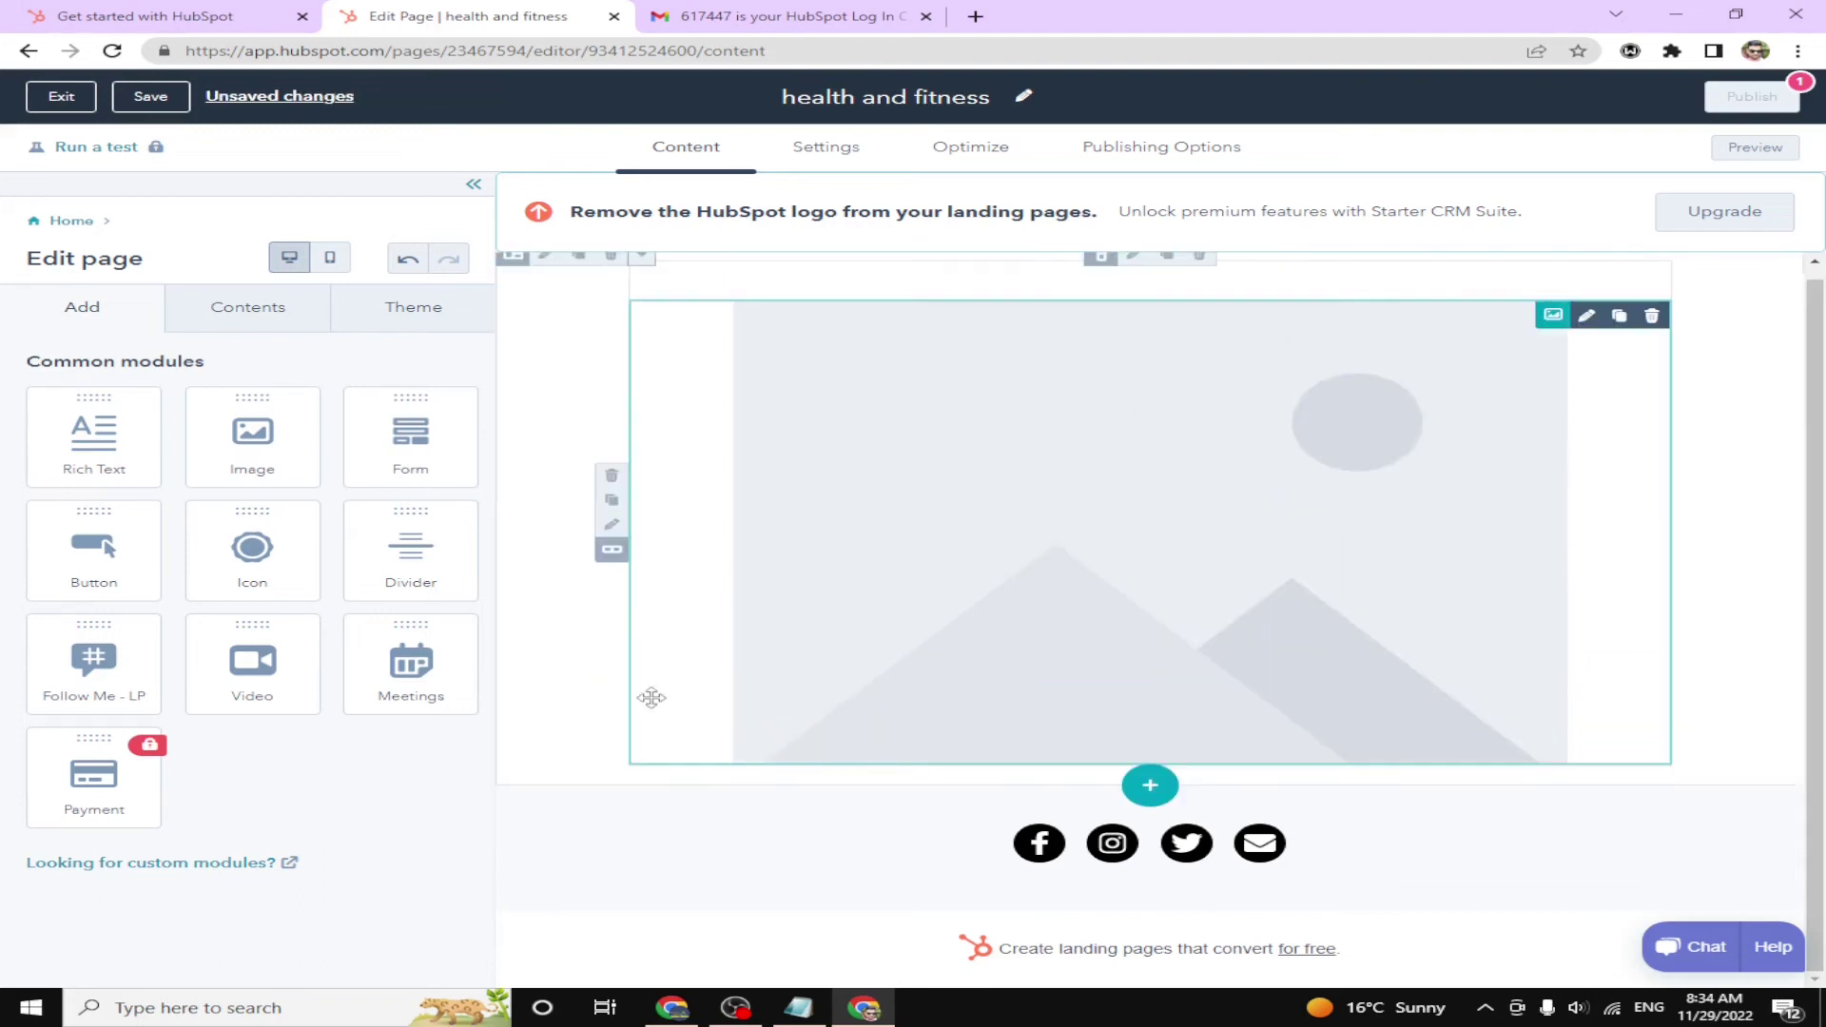
# Replace the placeholder image with the "How to Lose Belly Fat Fast" picture uploaded from the Downloads folder
pyautogui.click(652, 698)
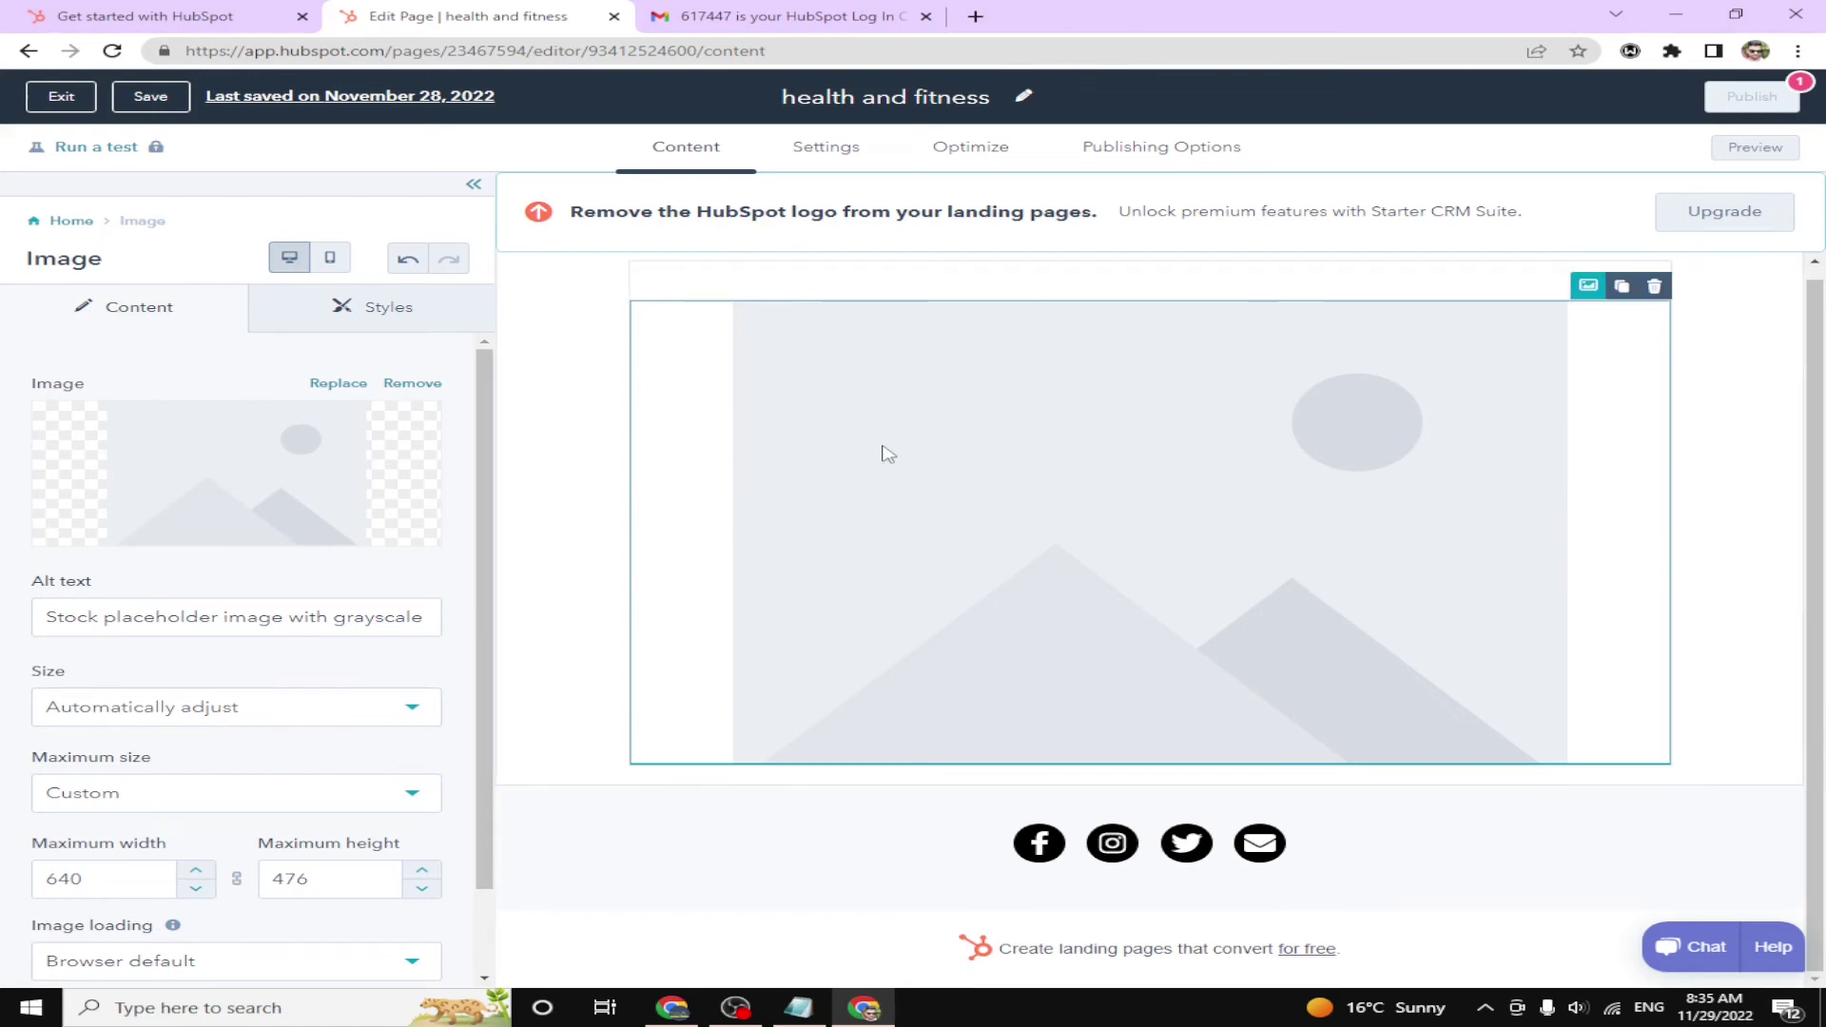
pyautogui.moveTo(242, 494)
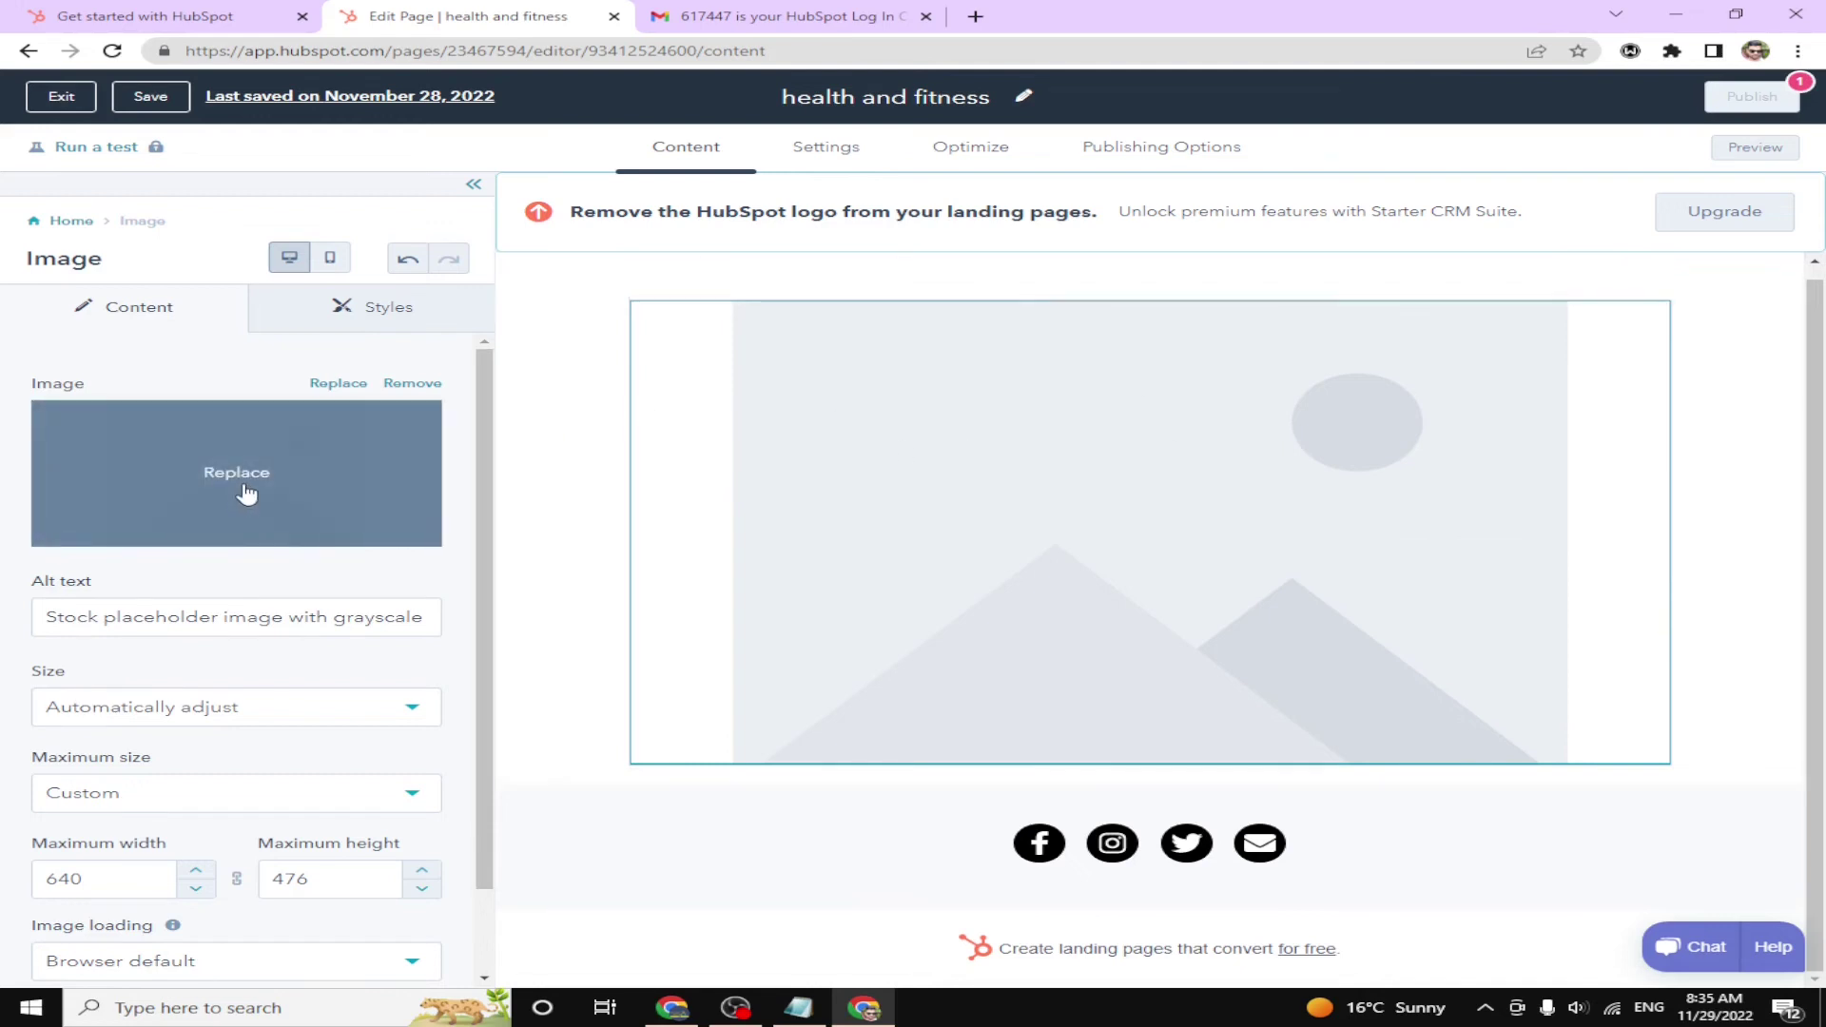
pyautogui.click(246, 492)
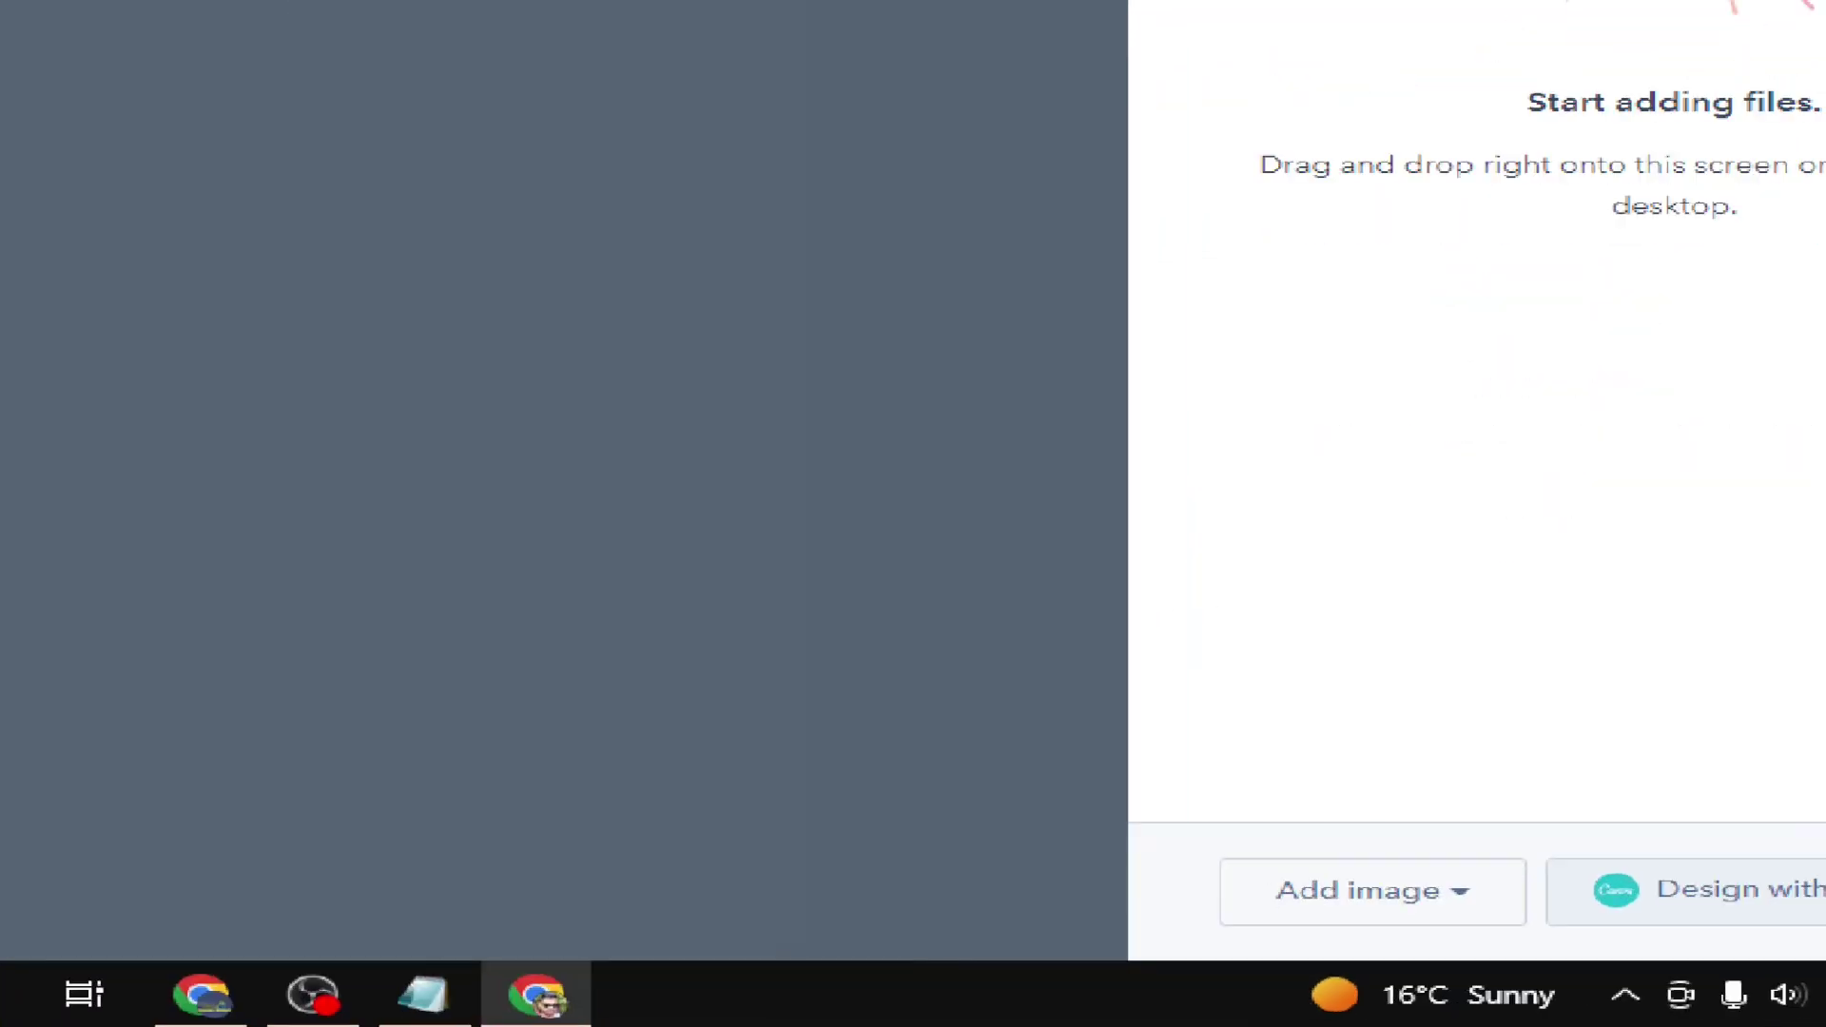
pyautogui.click(1344, 901)
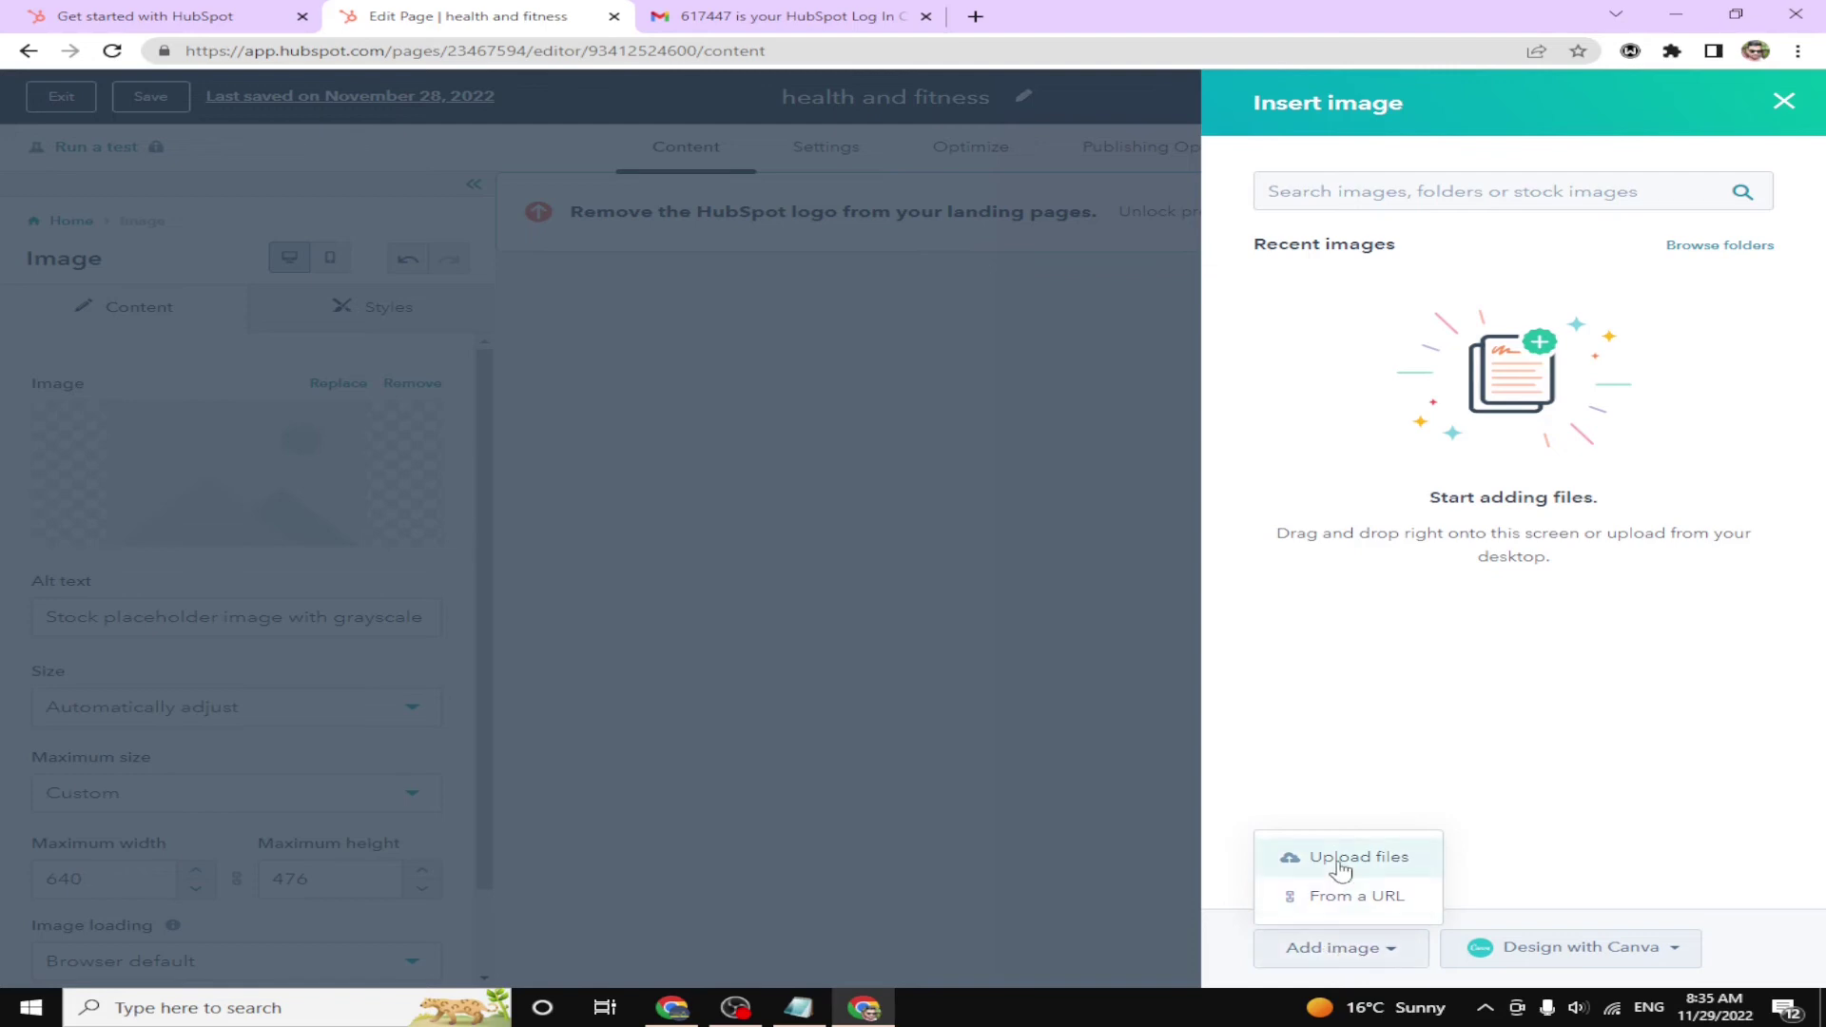
pyautogui.click(1341, 861)
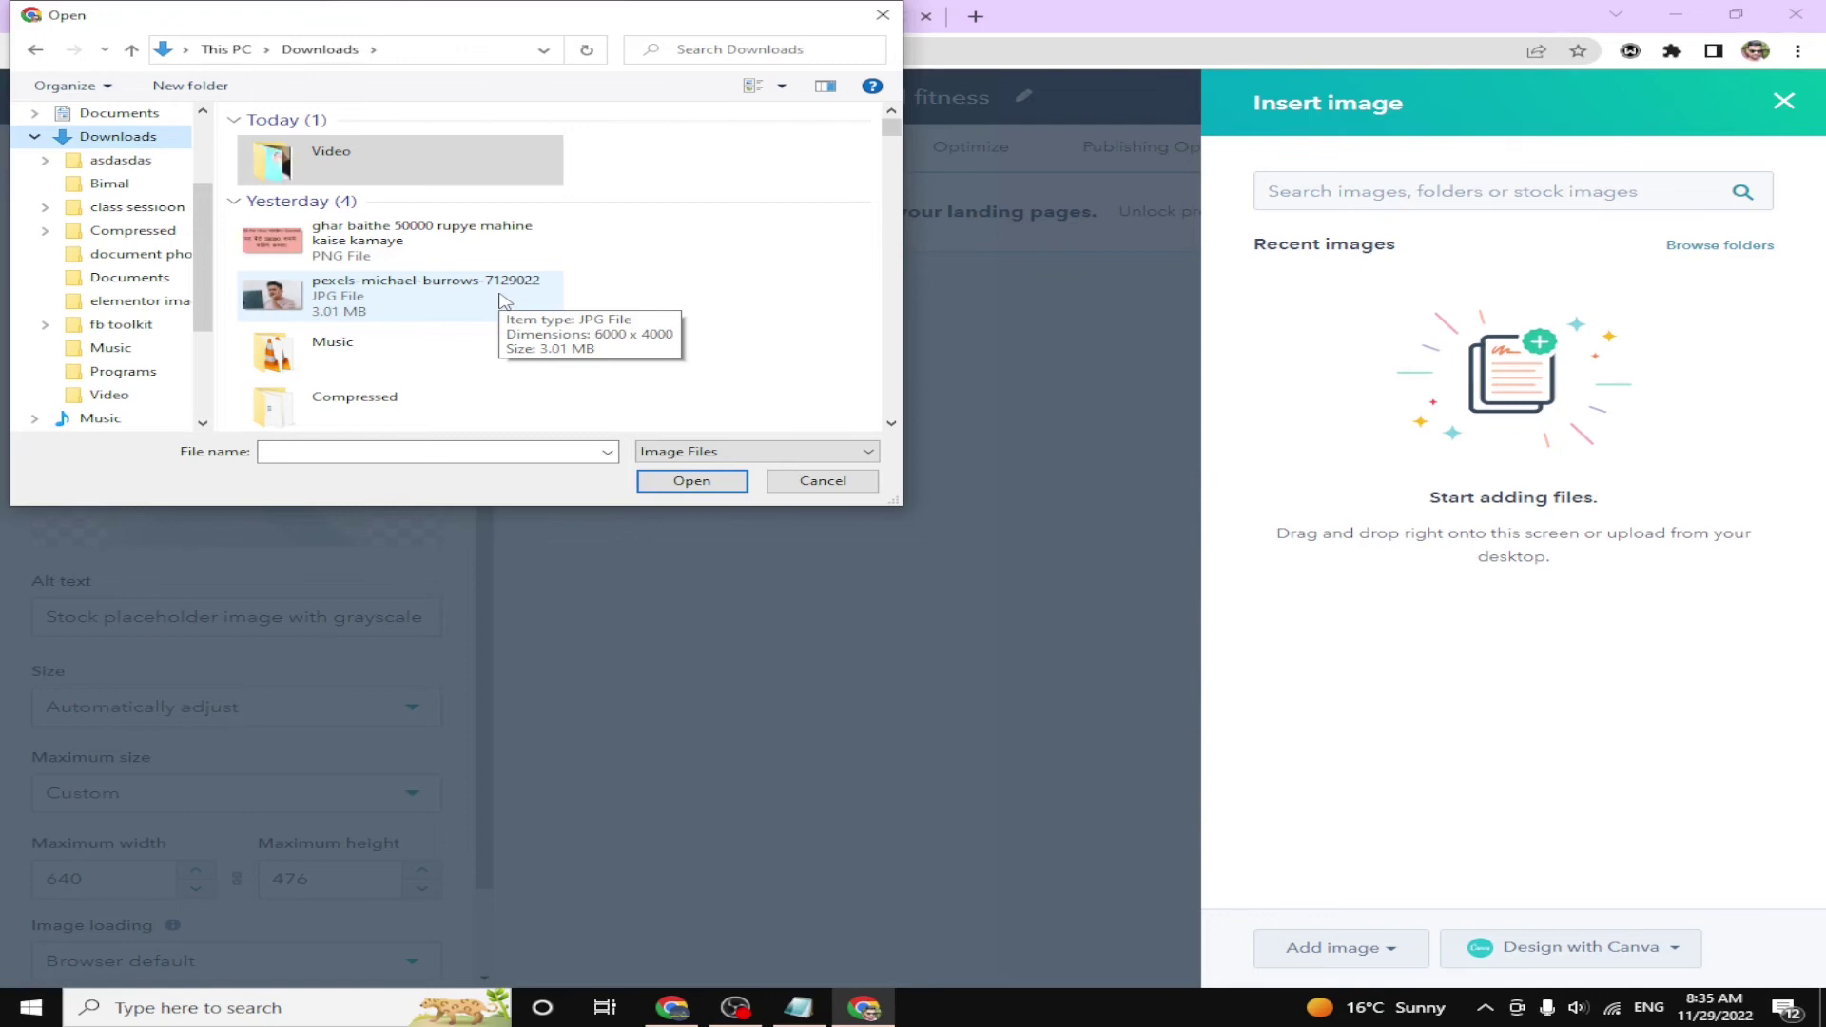
pyautogui.scroll(-3, 504, 301)
pyautogui.scroll(-5, 504, 301)
pyautogui.click(399, 400)
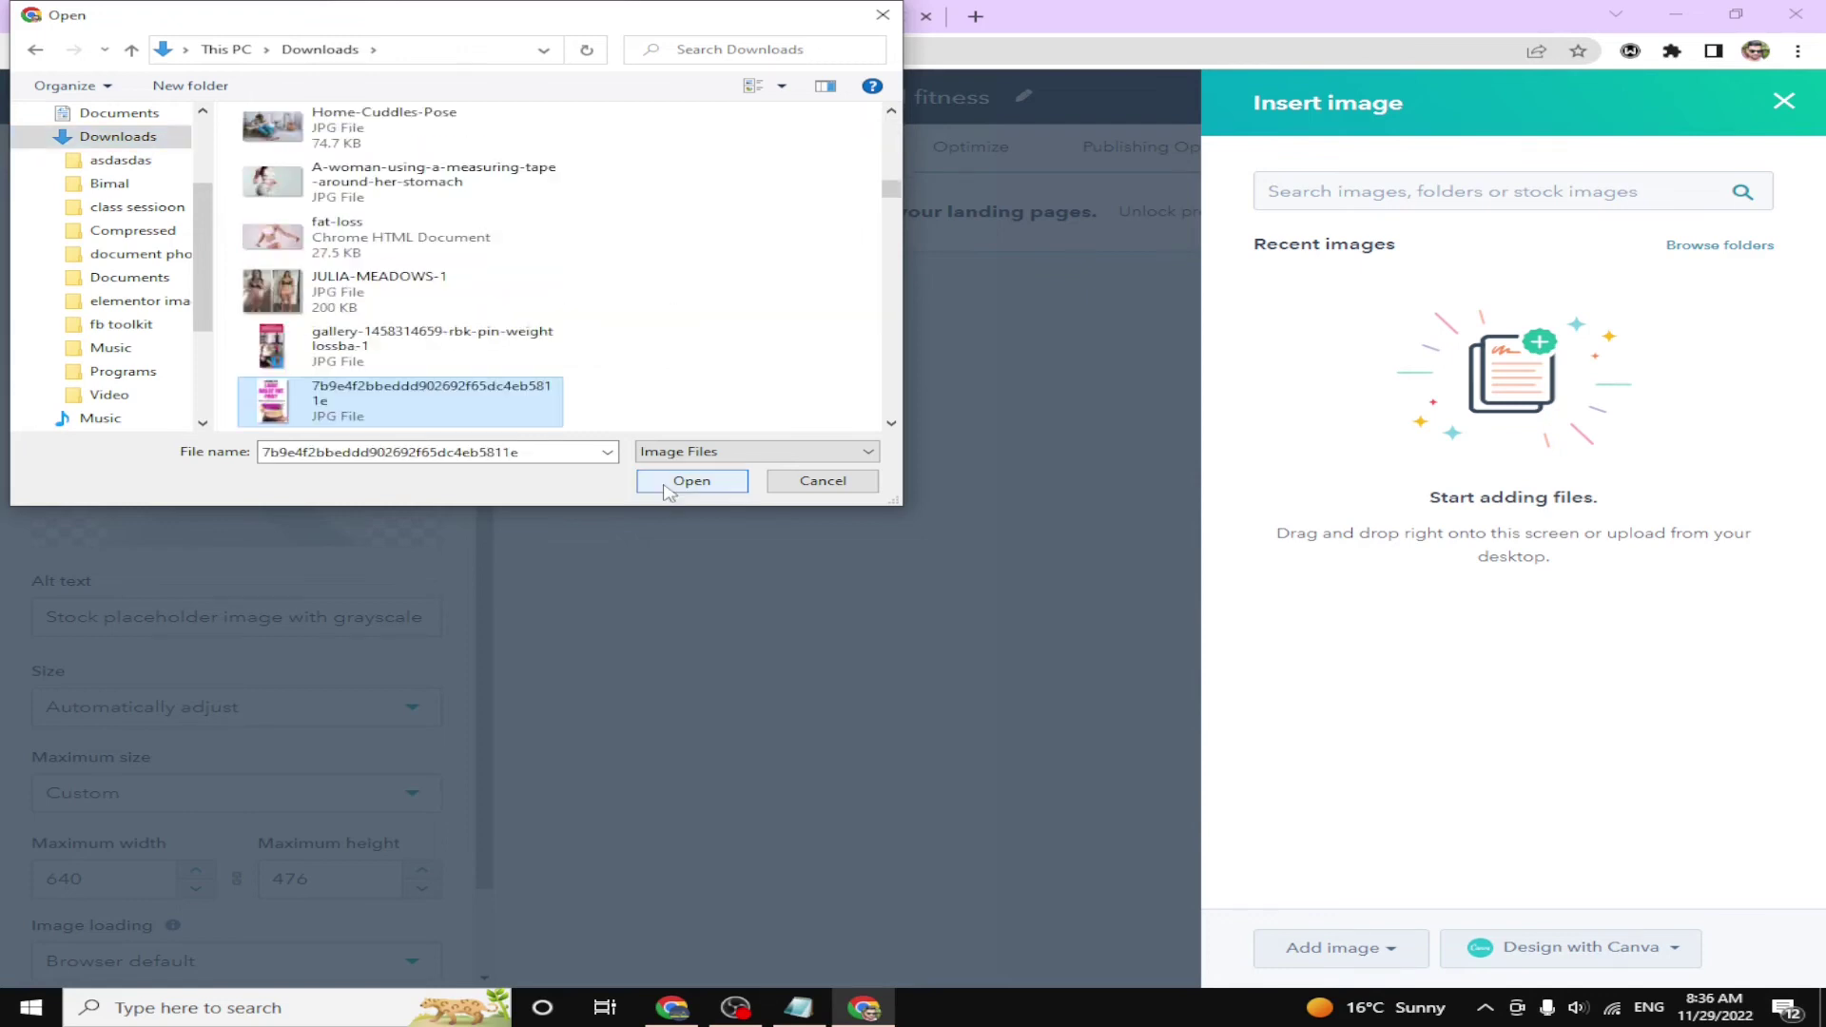
pyautogui.click(668, 483)
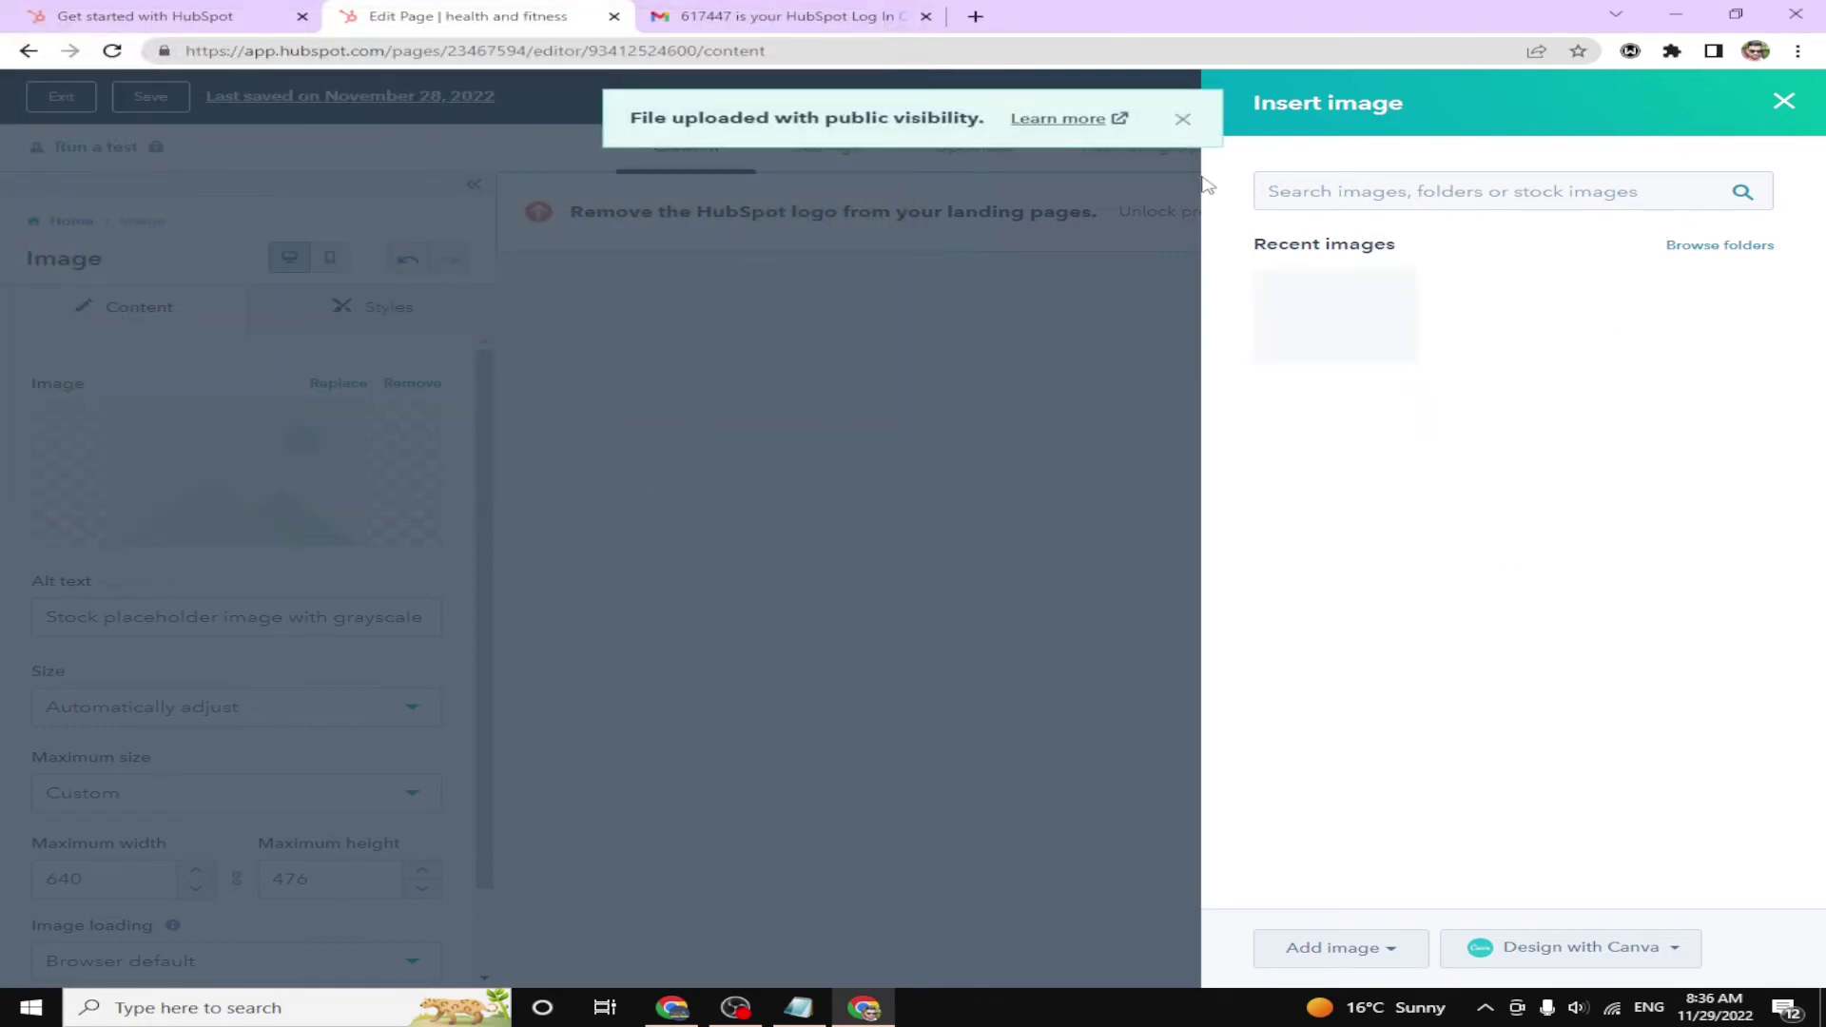
pyautogui.click(1182, 120)
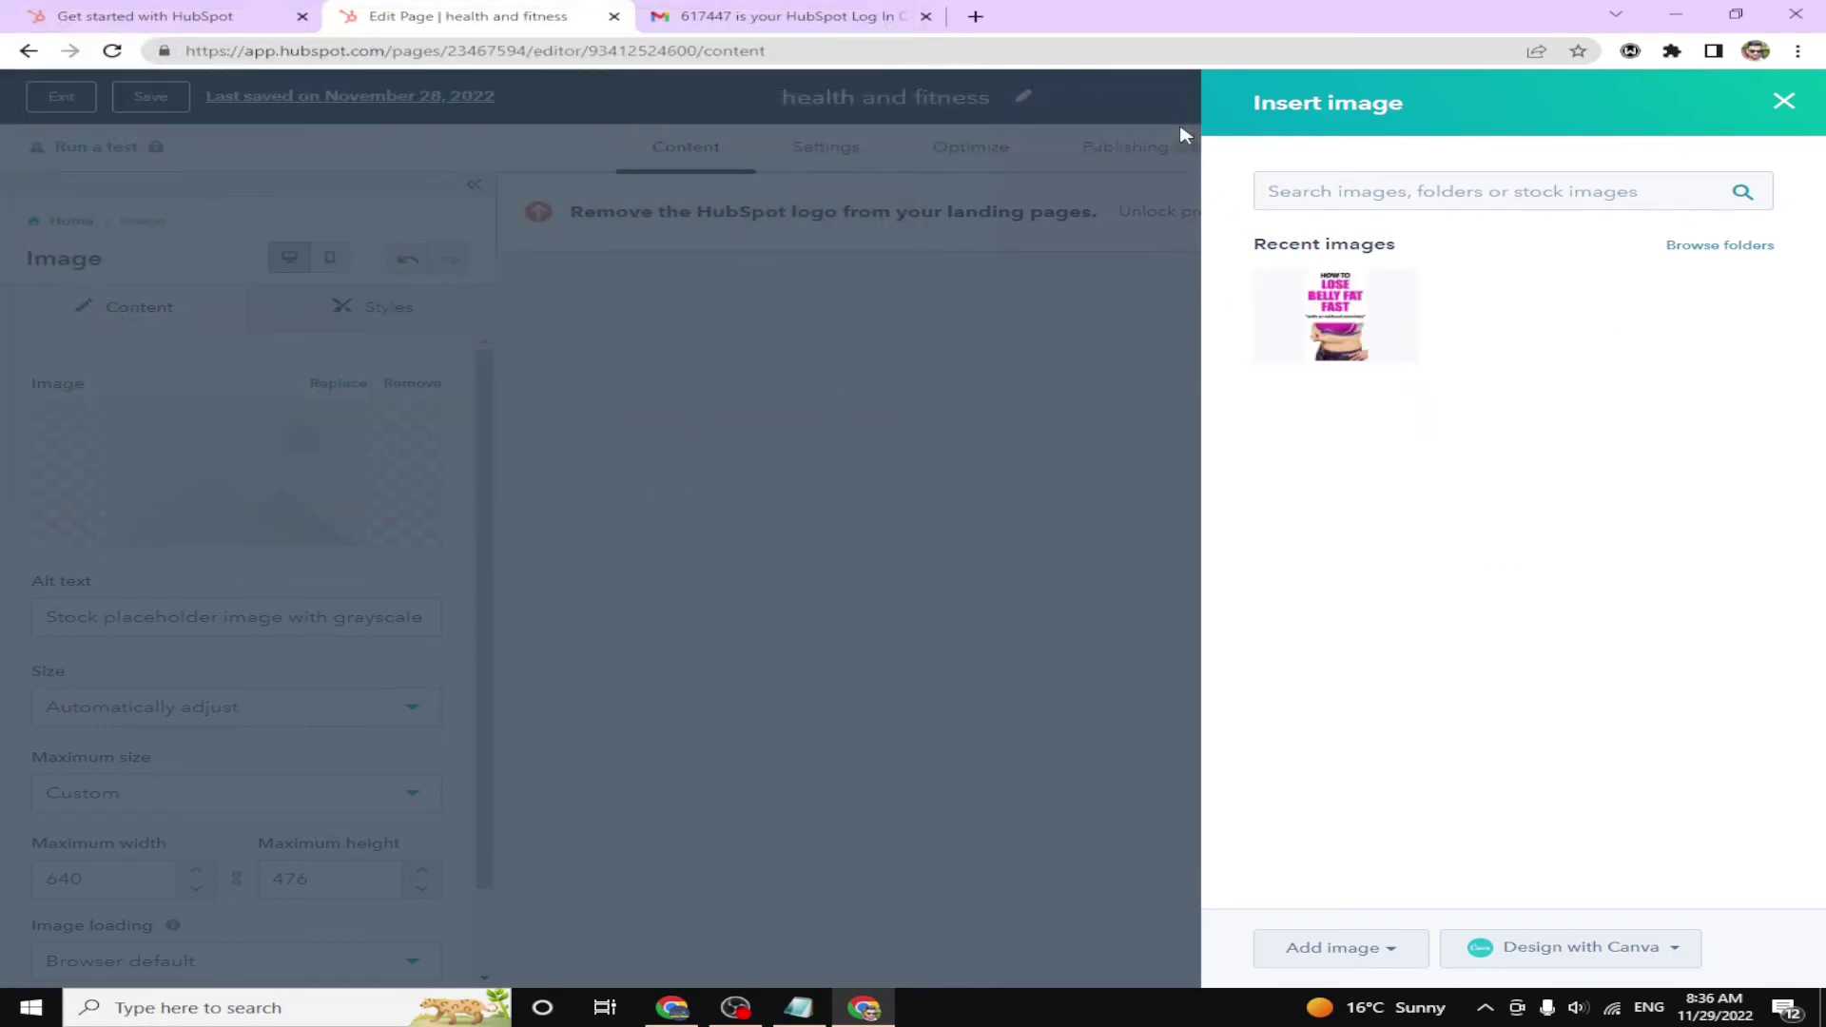
pyautogui.click(1336, 322)
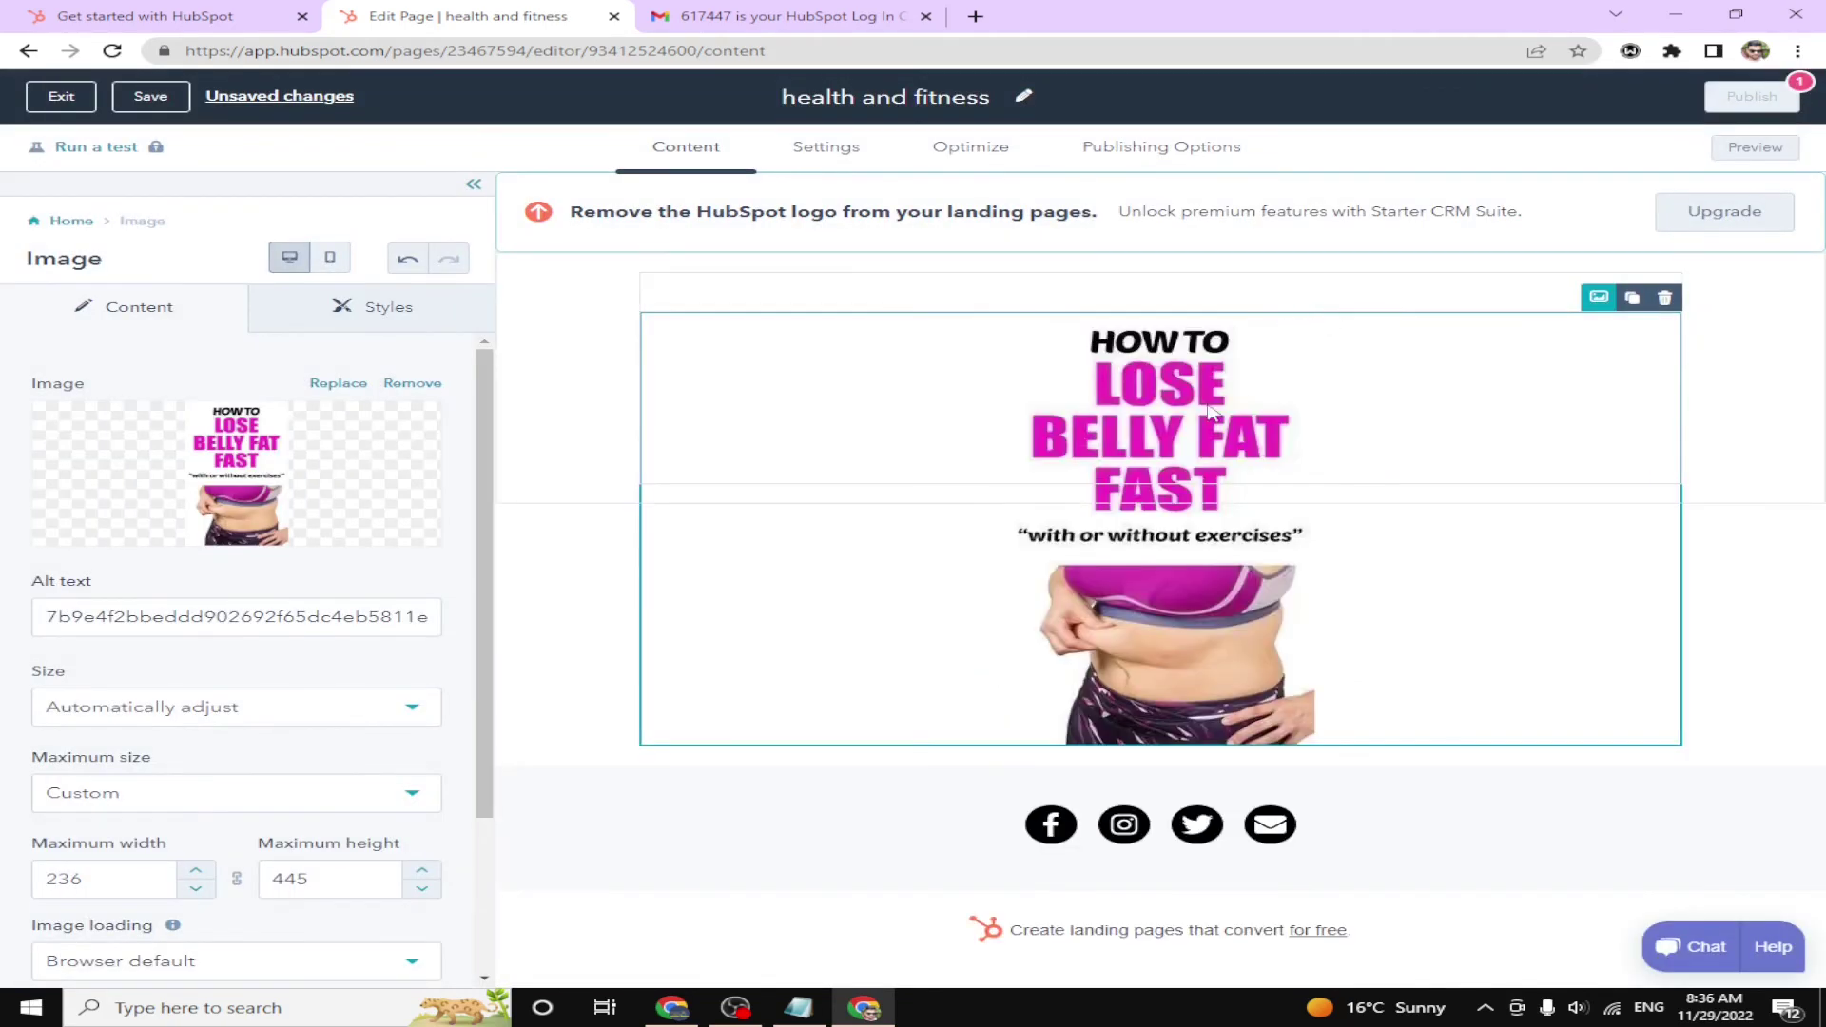
# Add a Button module directly below the belly fat image
pyautogui.click(595, 456)
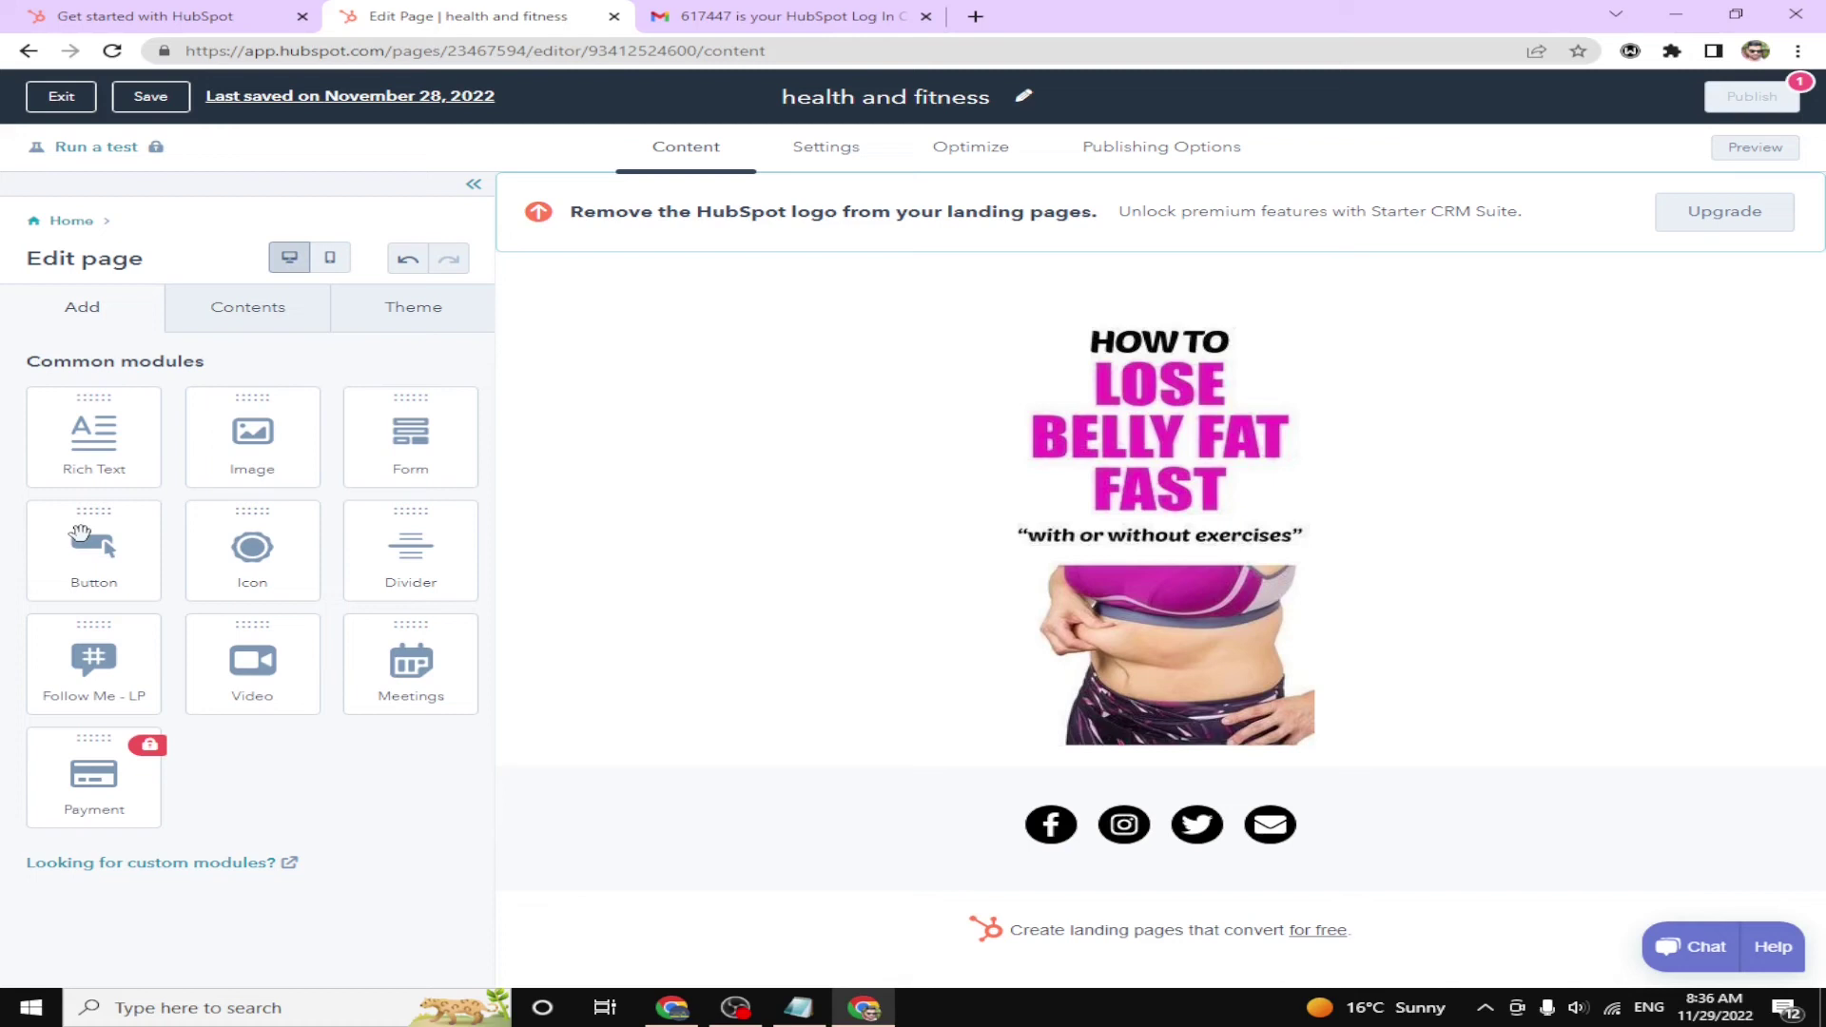
pyautogui.moveTo(56, 547); pyautogui.dragTo(1043, 748)
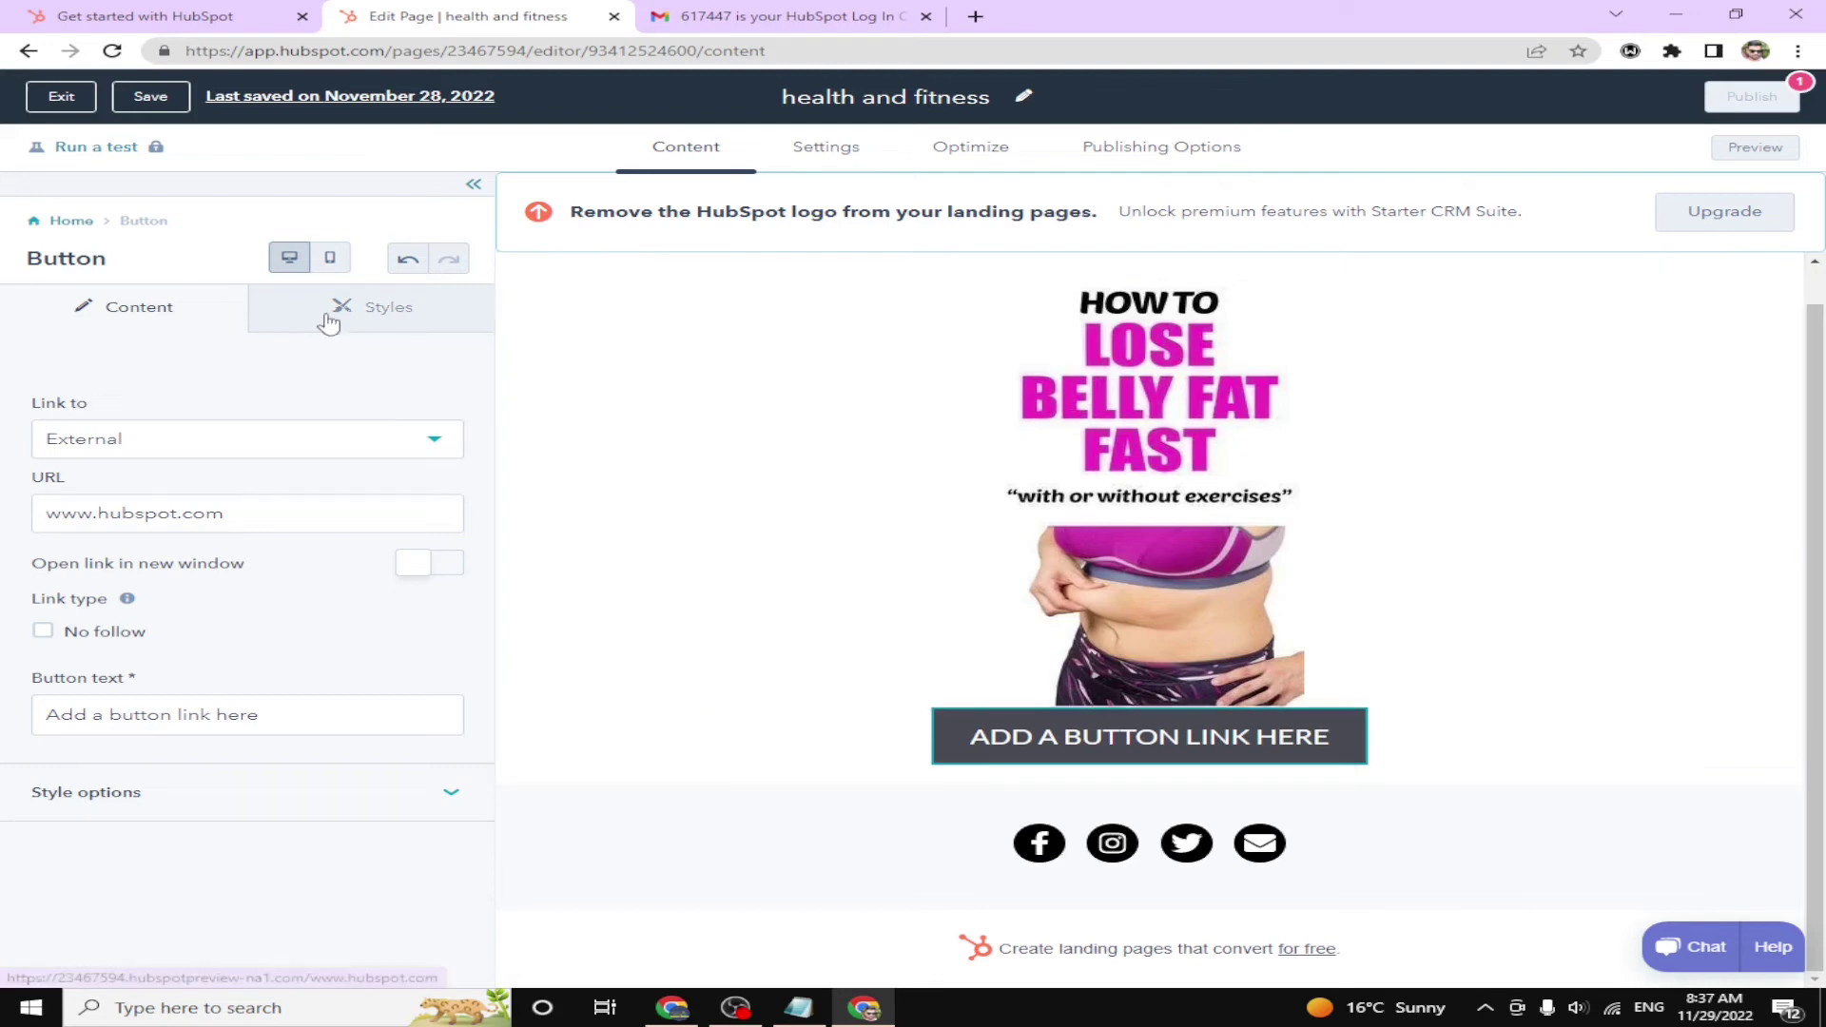
pyautogui.click(369, 320)
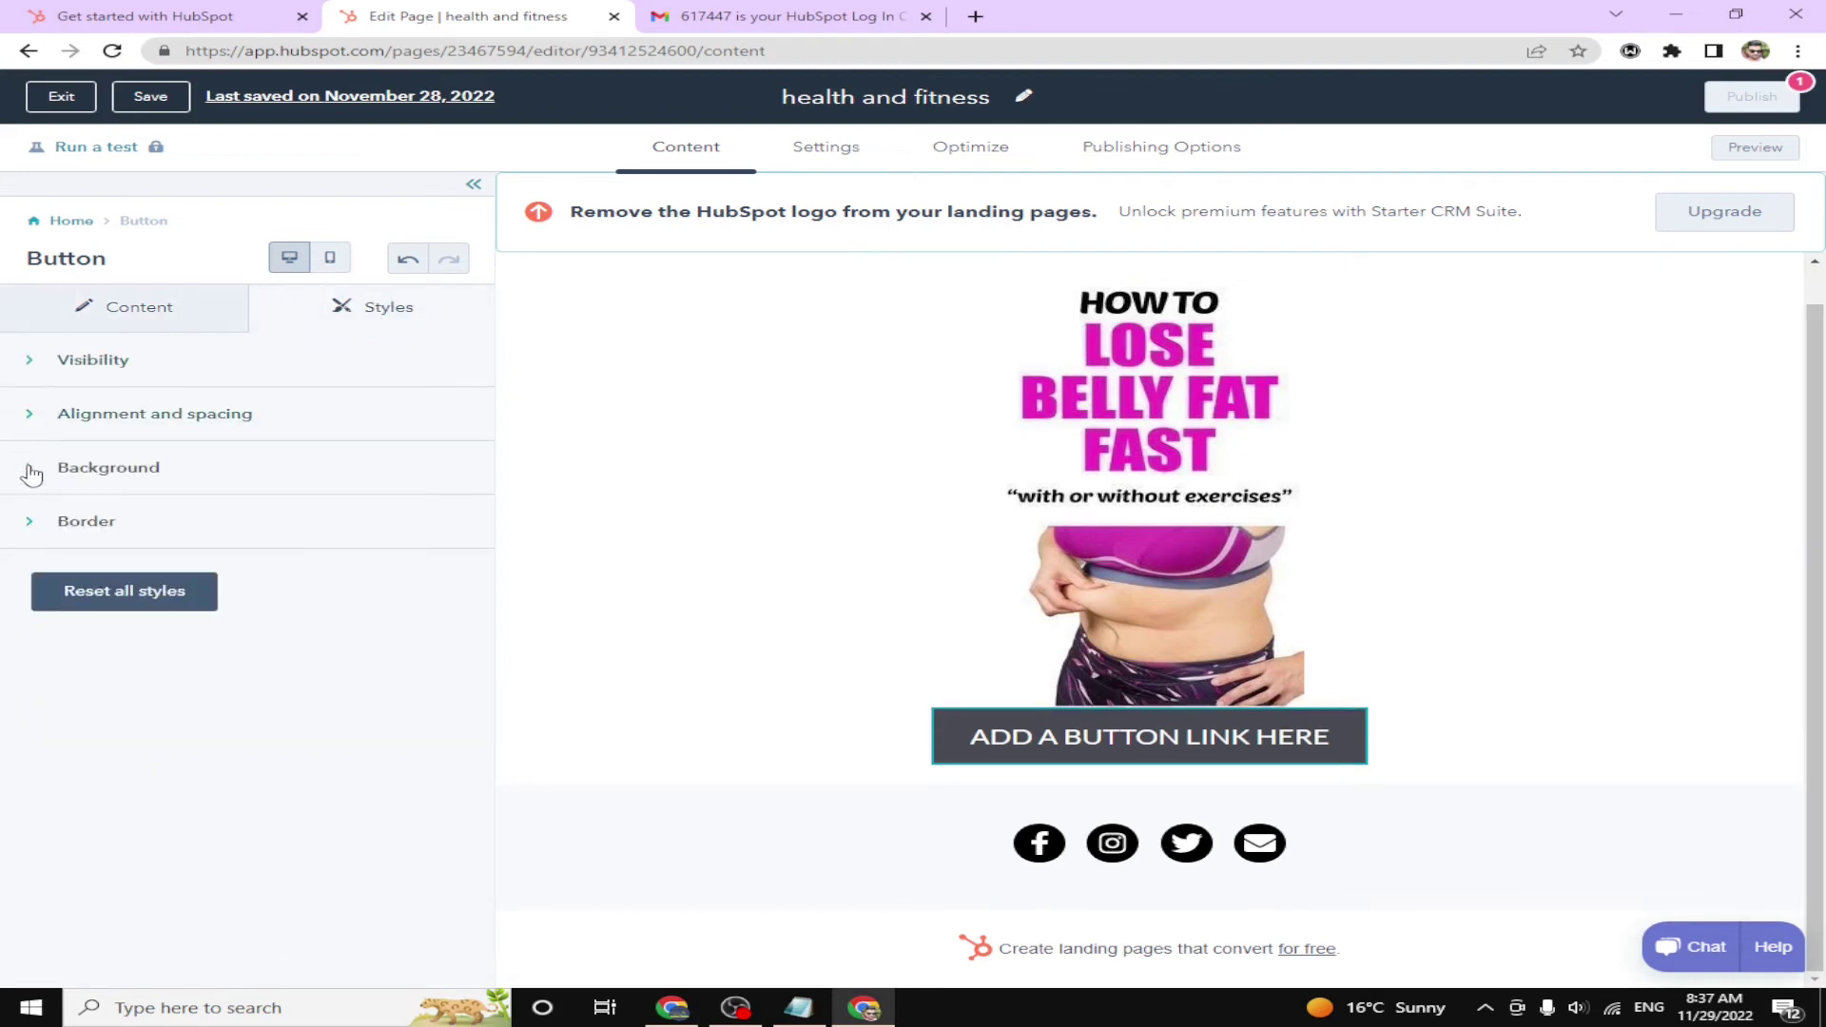
pyautogui.click(25, 526)
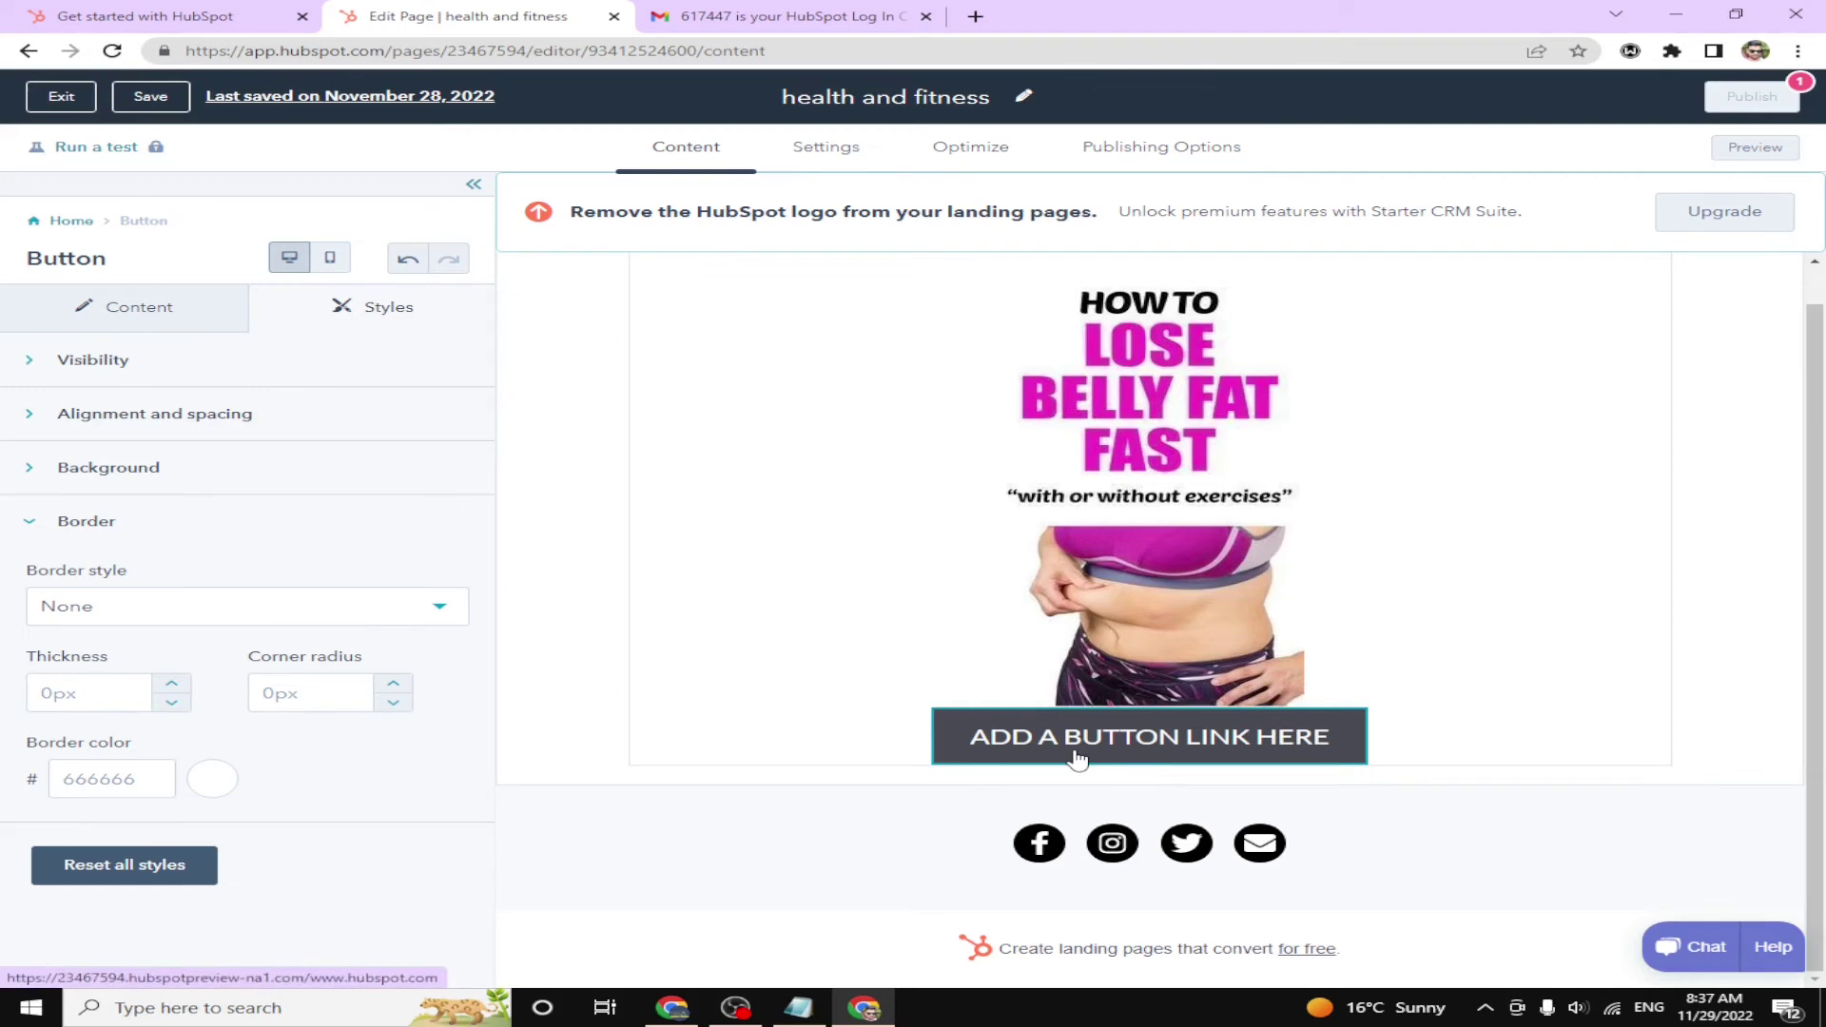
pyautogui.click(995, 759)
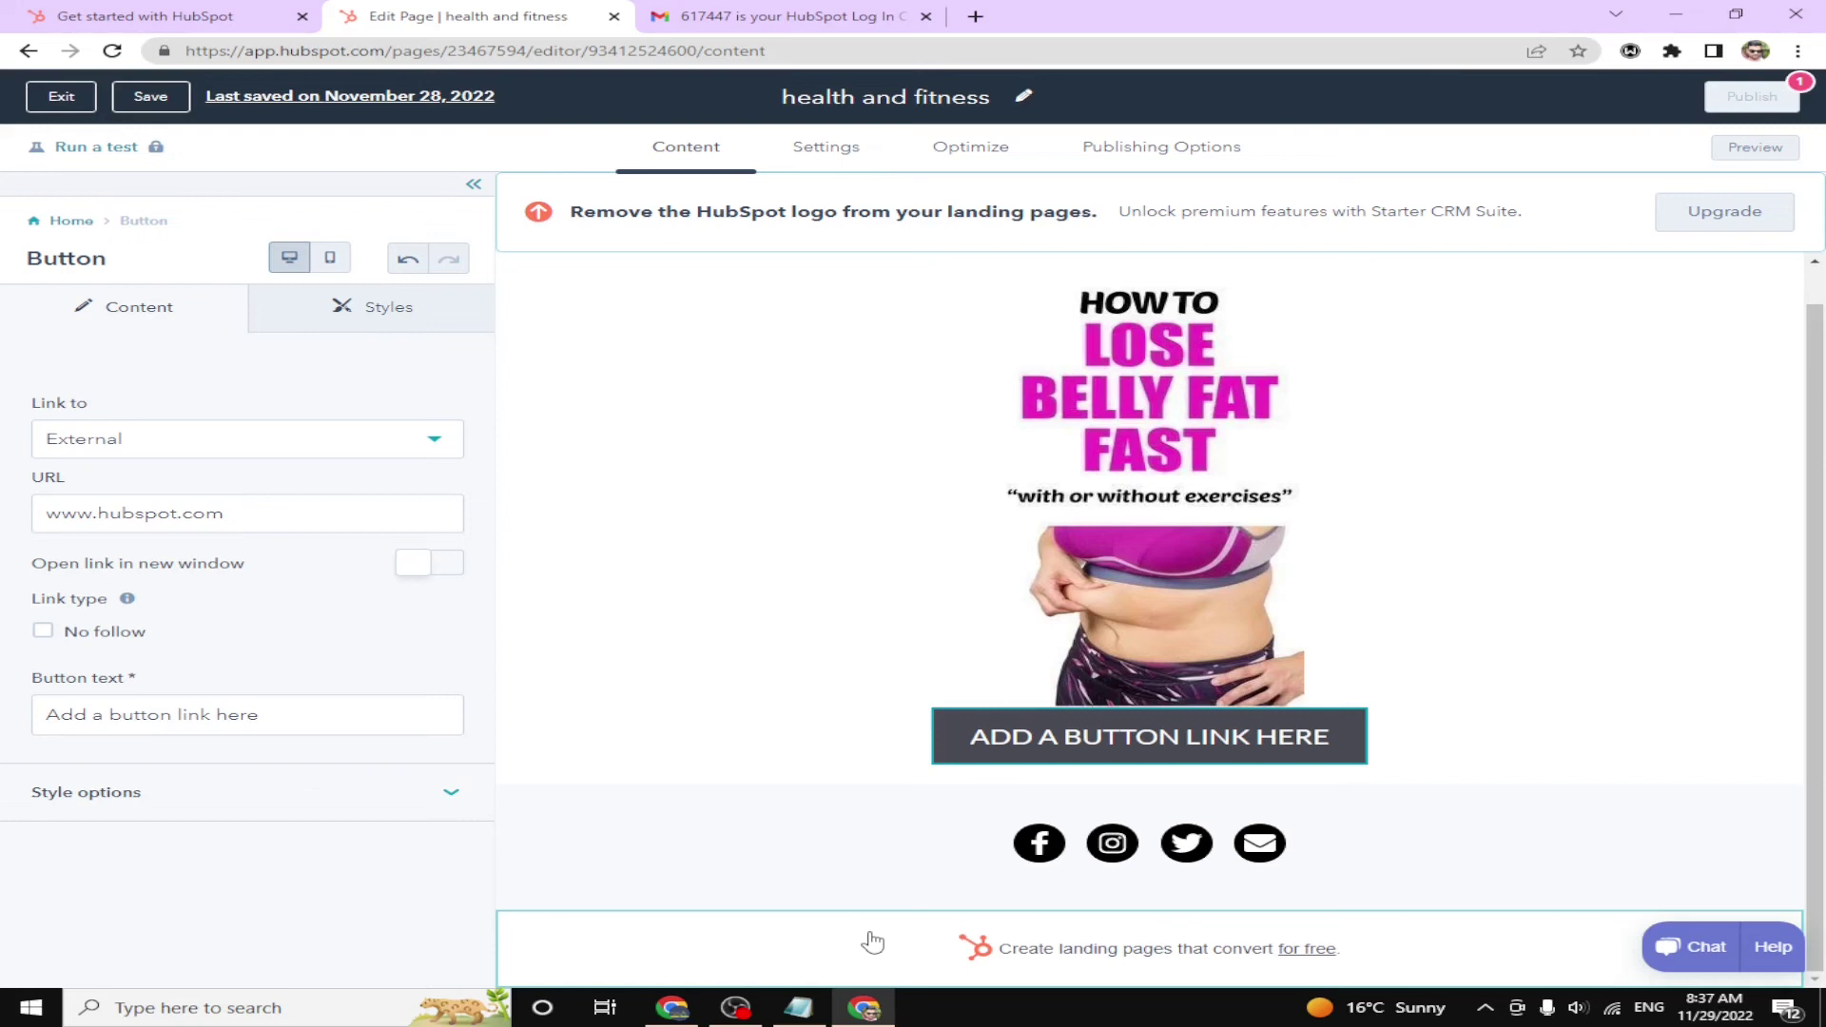
# Set the button's external URL to the Digistore24 promolink copied from Notepad and make the link open in a new window
pyautogui.click(799, 1007)
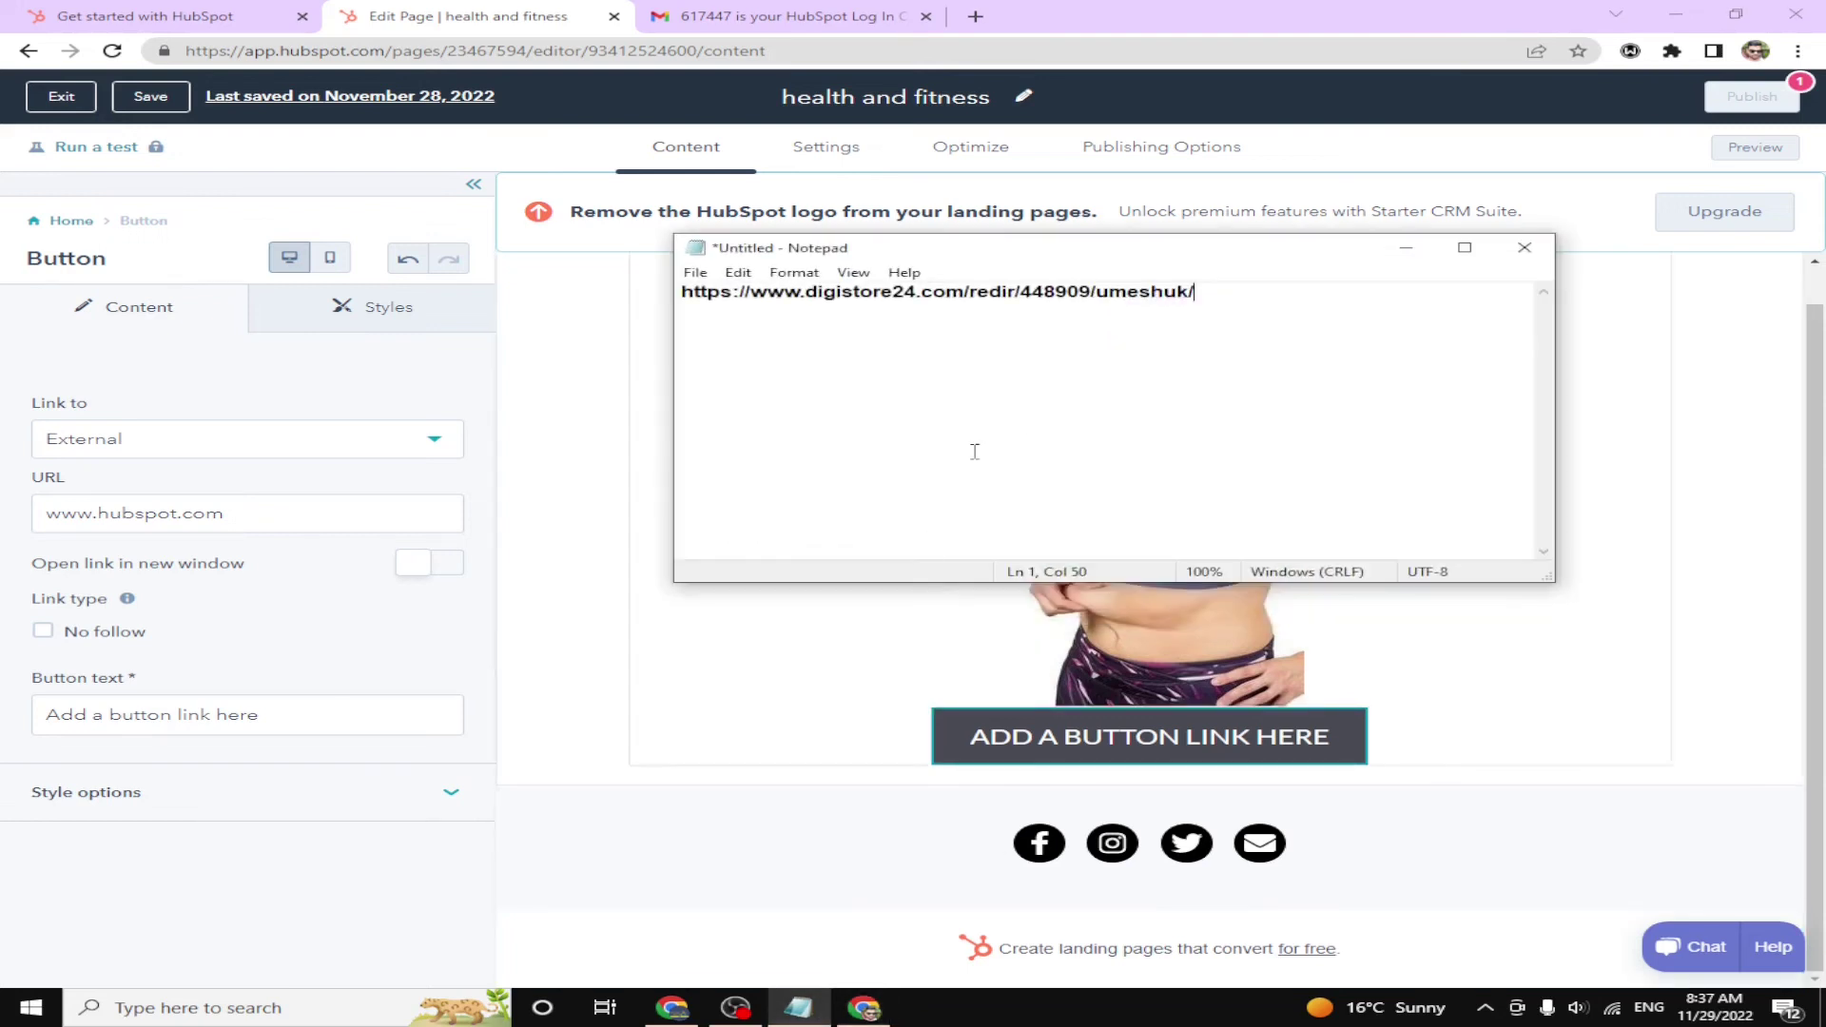
pyautogui.moveTo(1201, 299); pyautogui.dragTo(693, 285)
pyautogui.click(277, 520)
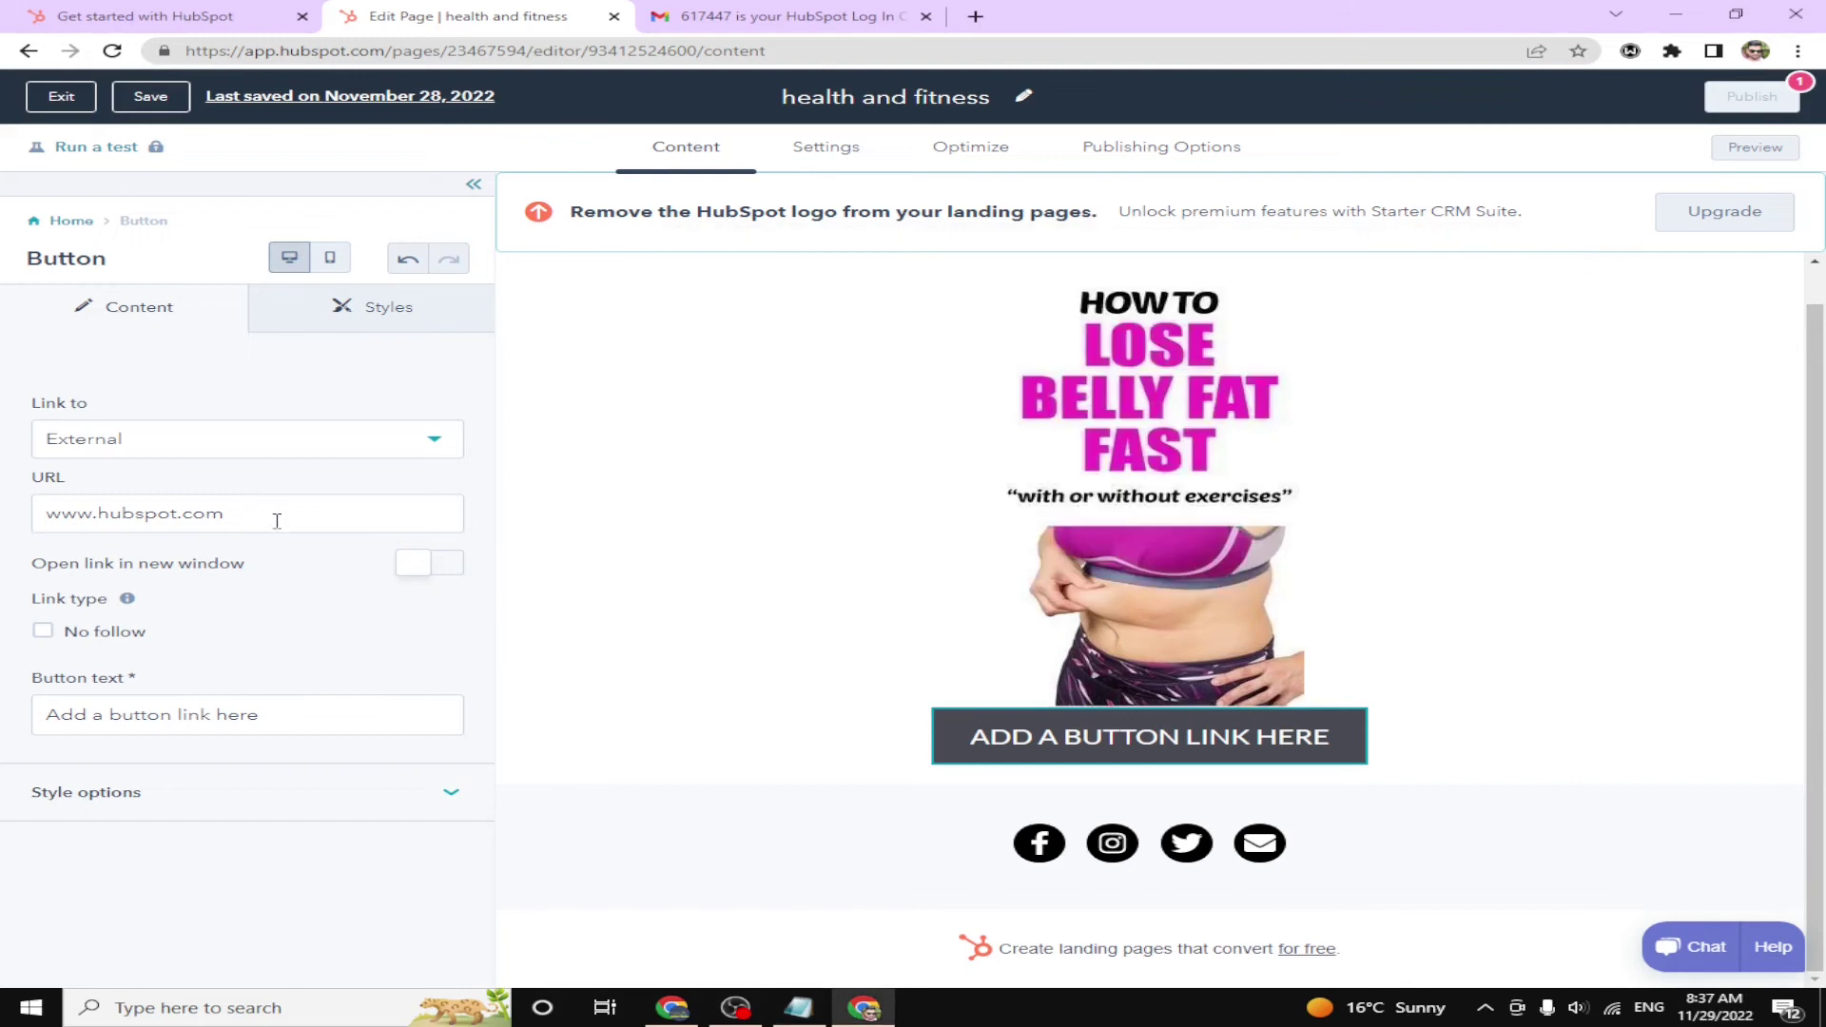
pyautogui.moveTo(276, 515); pyautogui.dragTo(29, 516)
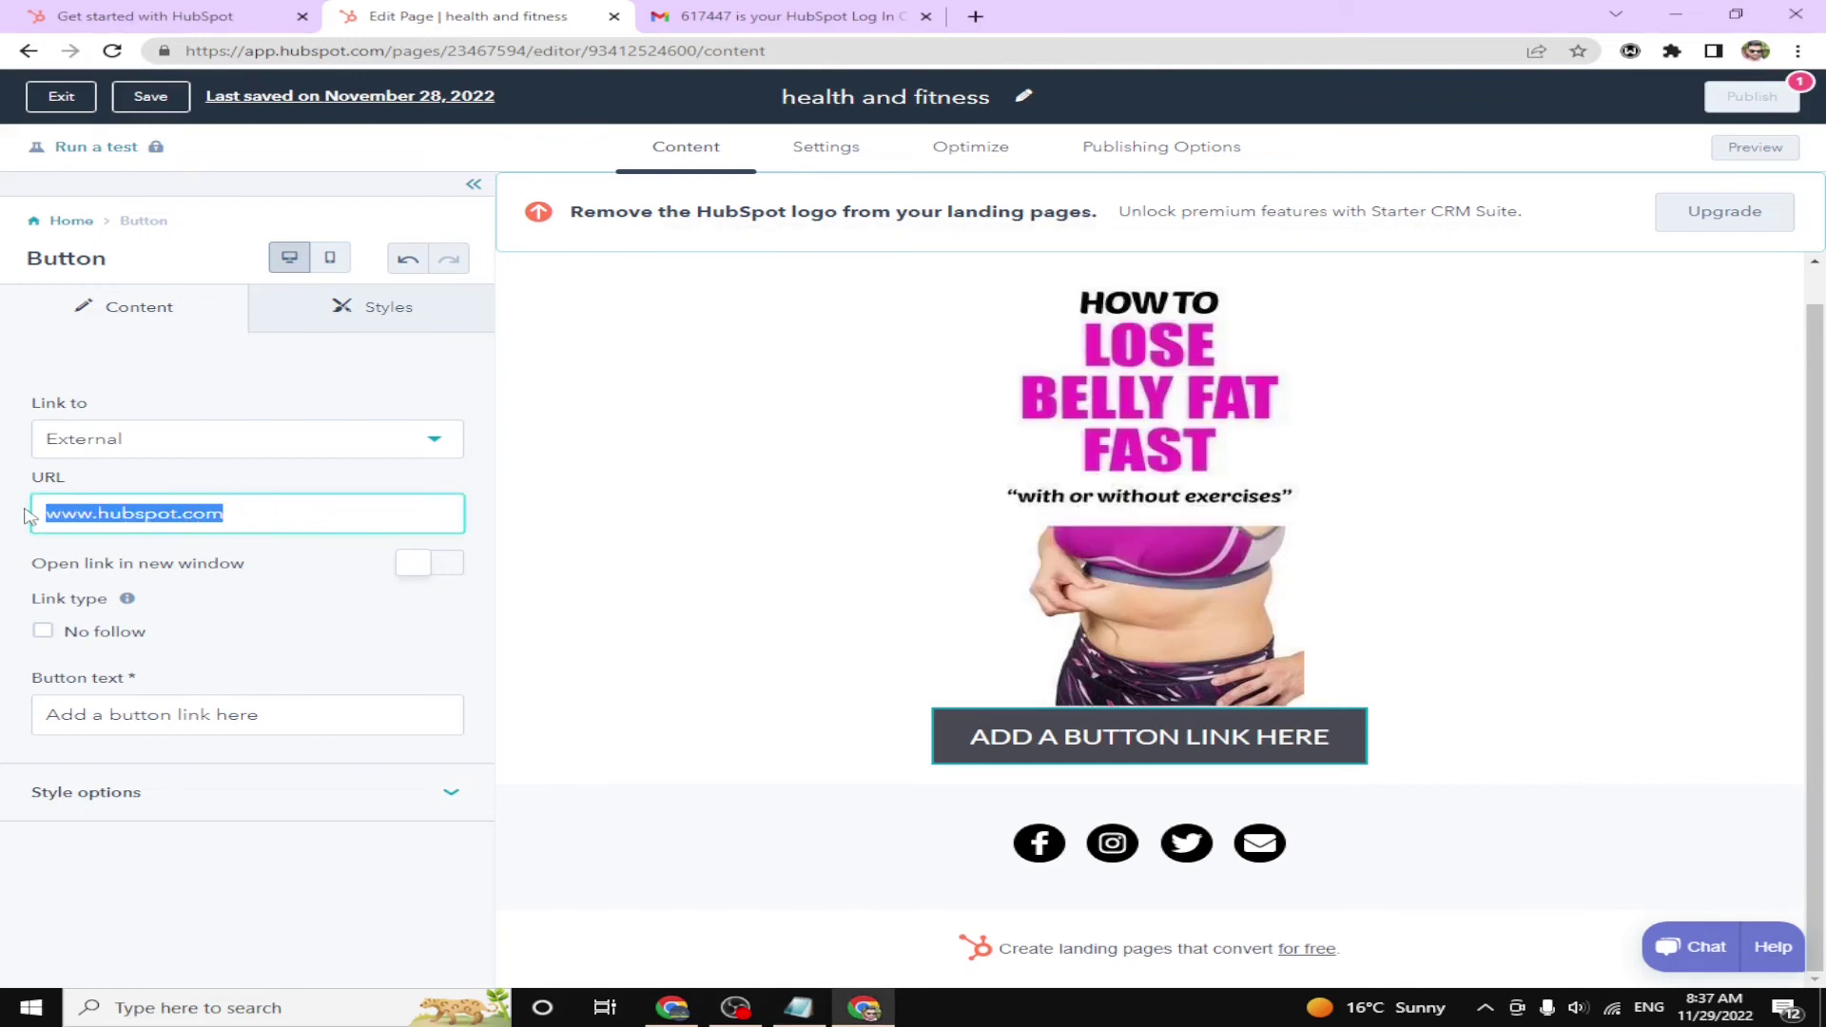
pyautogui.hotkey('ctrl', 'v')
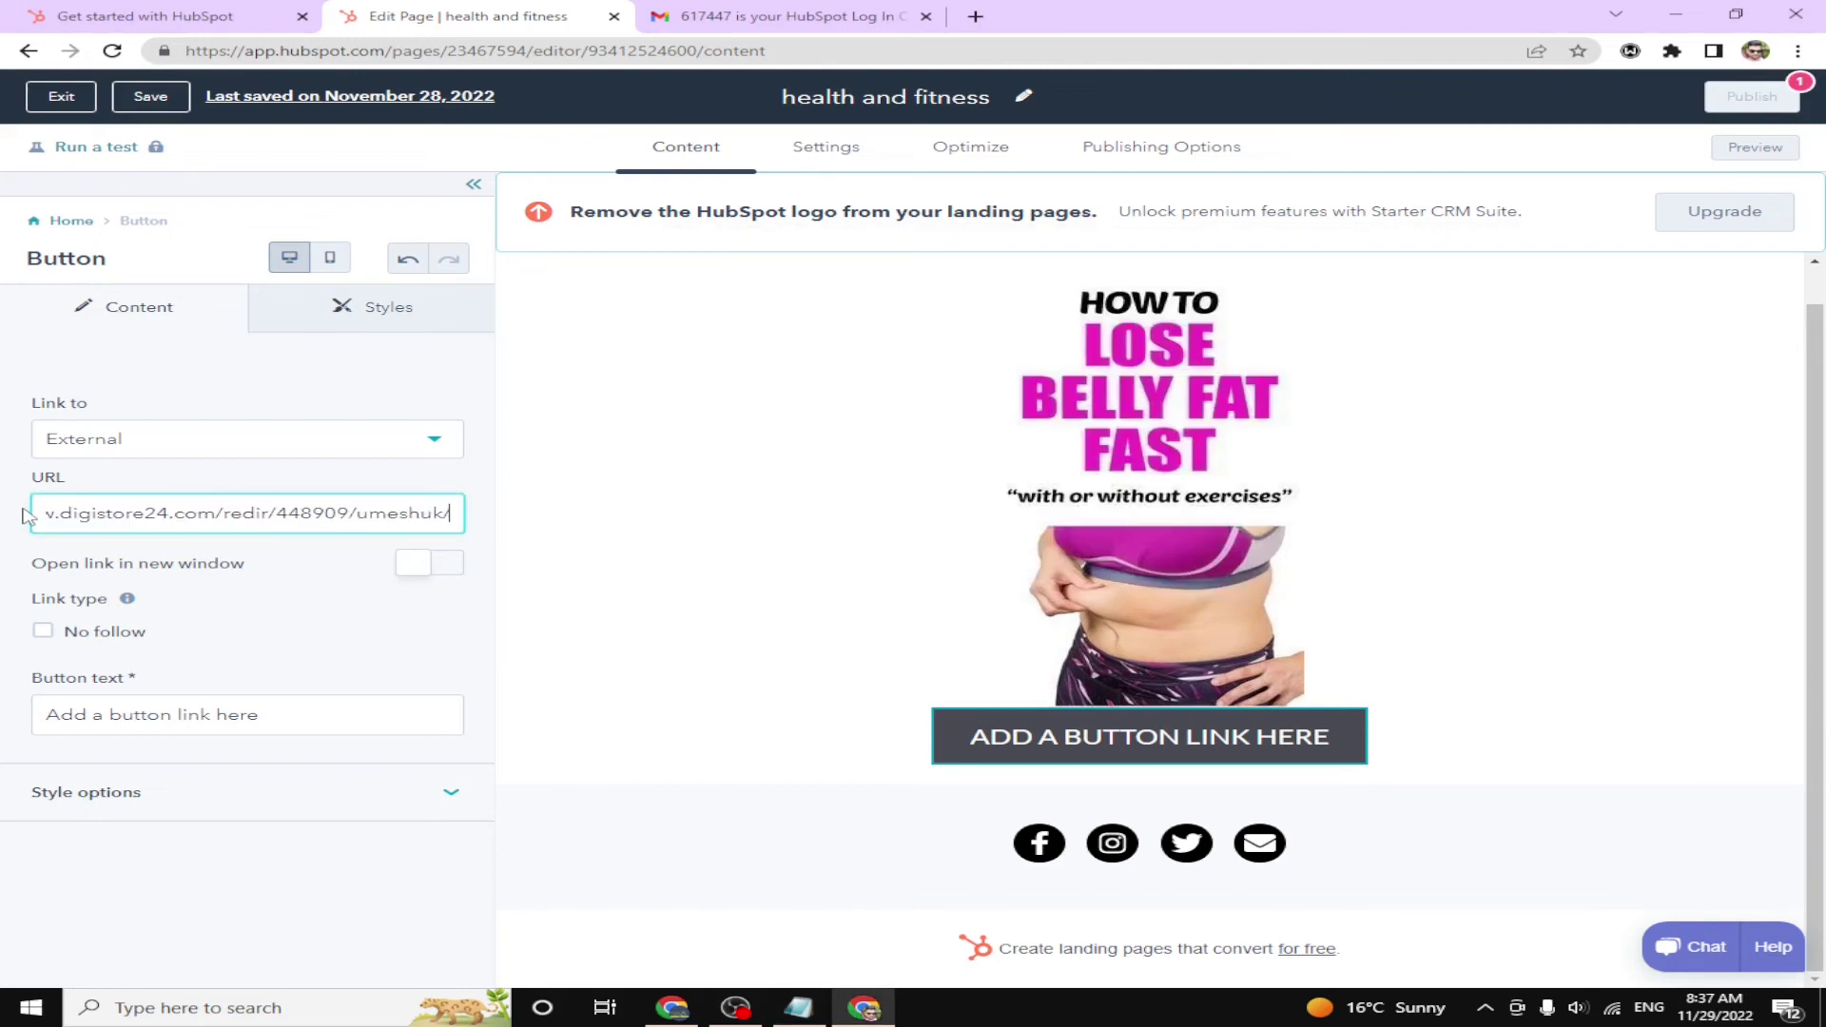
pyautogui.click(66, 583)
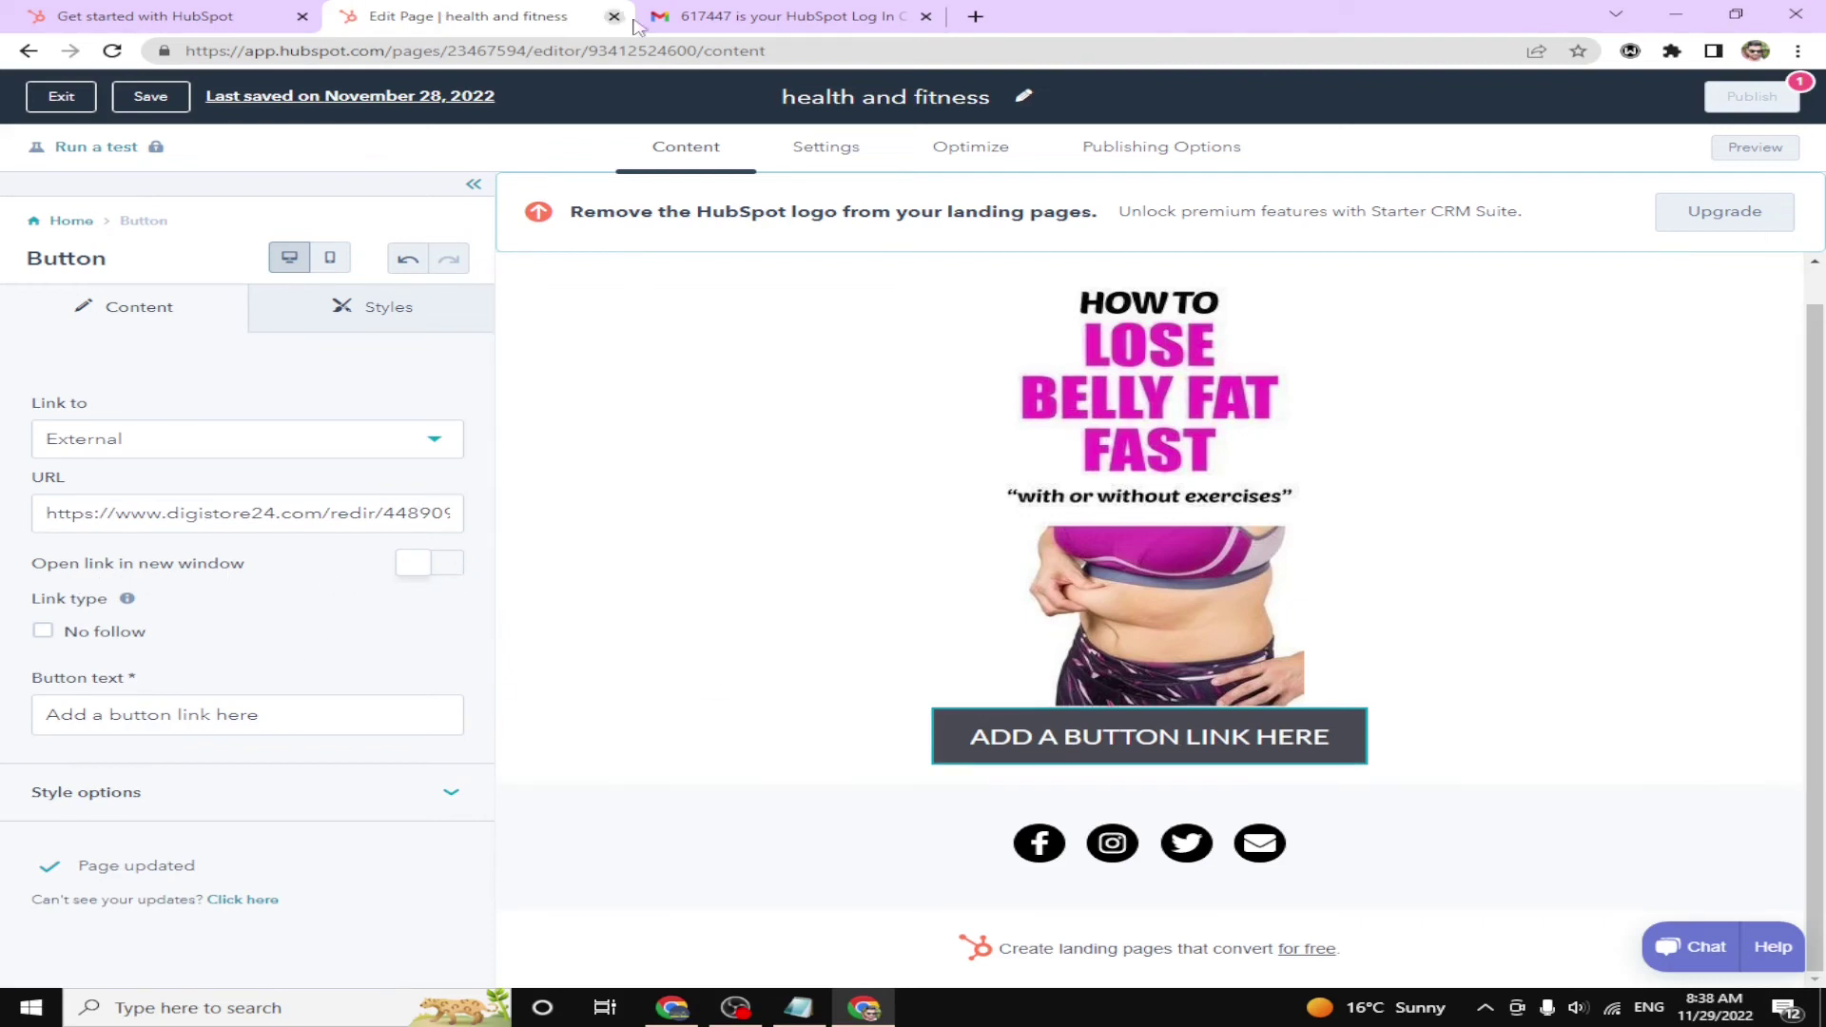
pyautogui.click(425, 569)
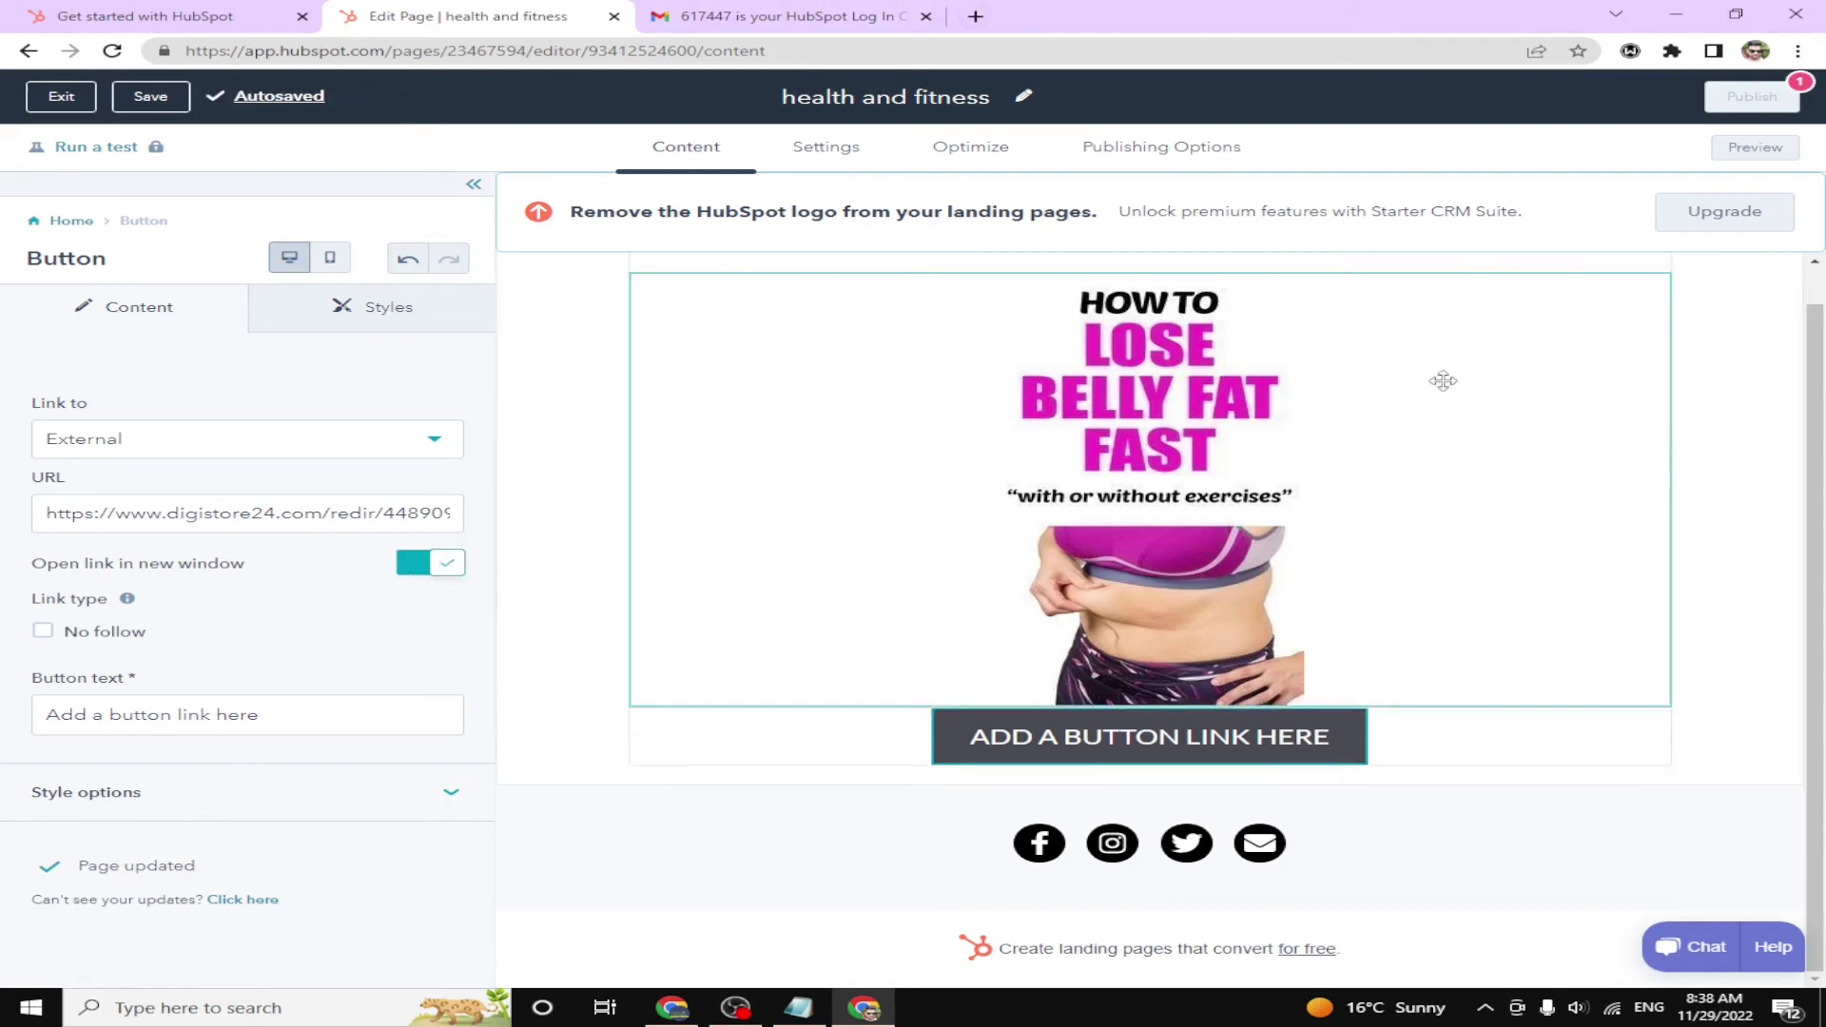
# Preview the landing page in desktop and mobile views and return to the editor
pyautogui.click(1748, 150)
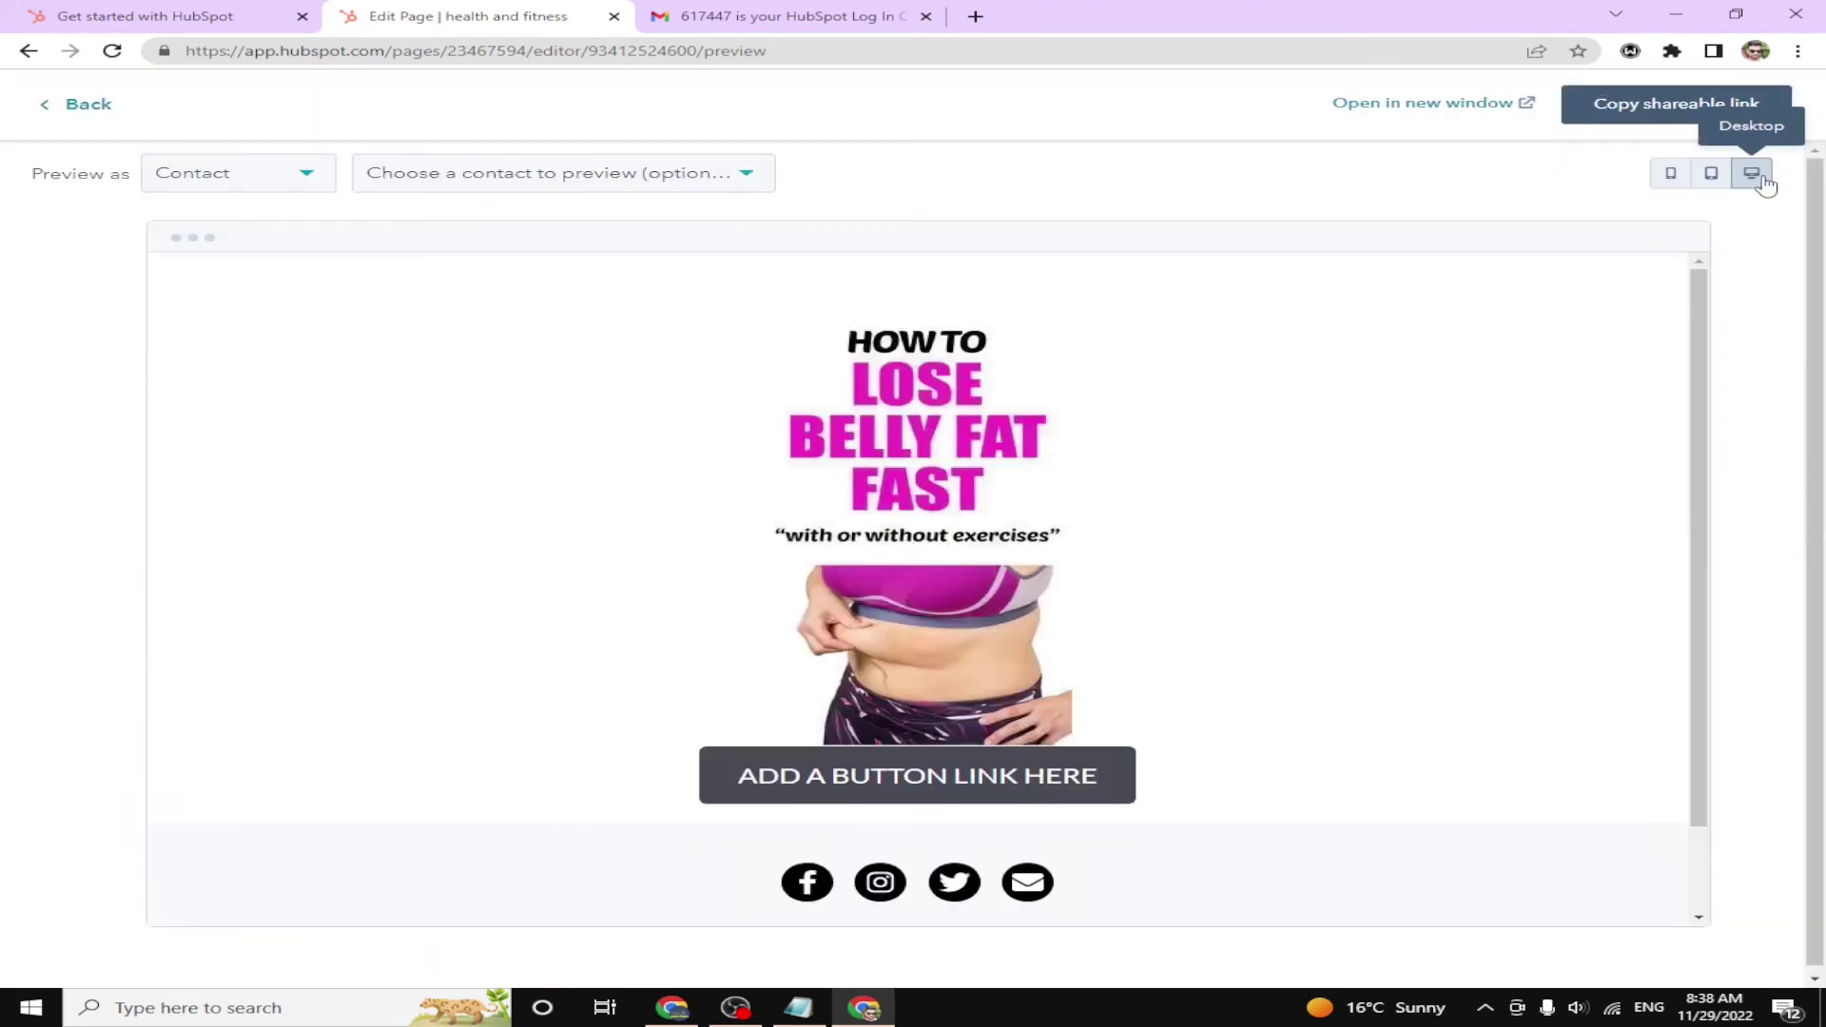
pyautogui.click(1670, 174)
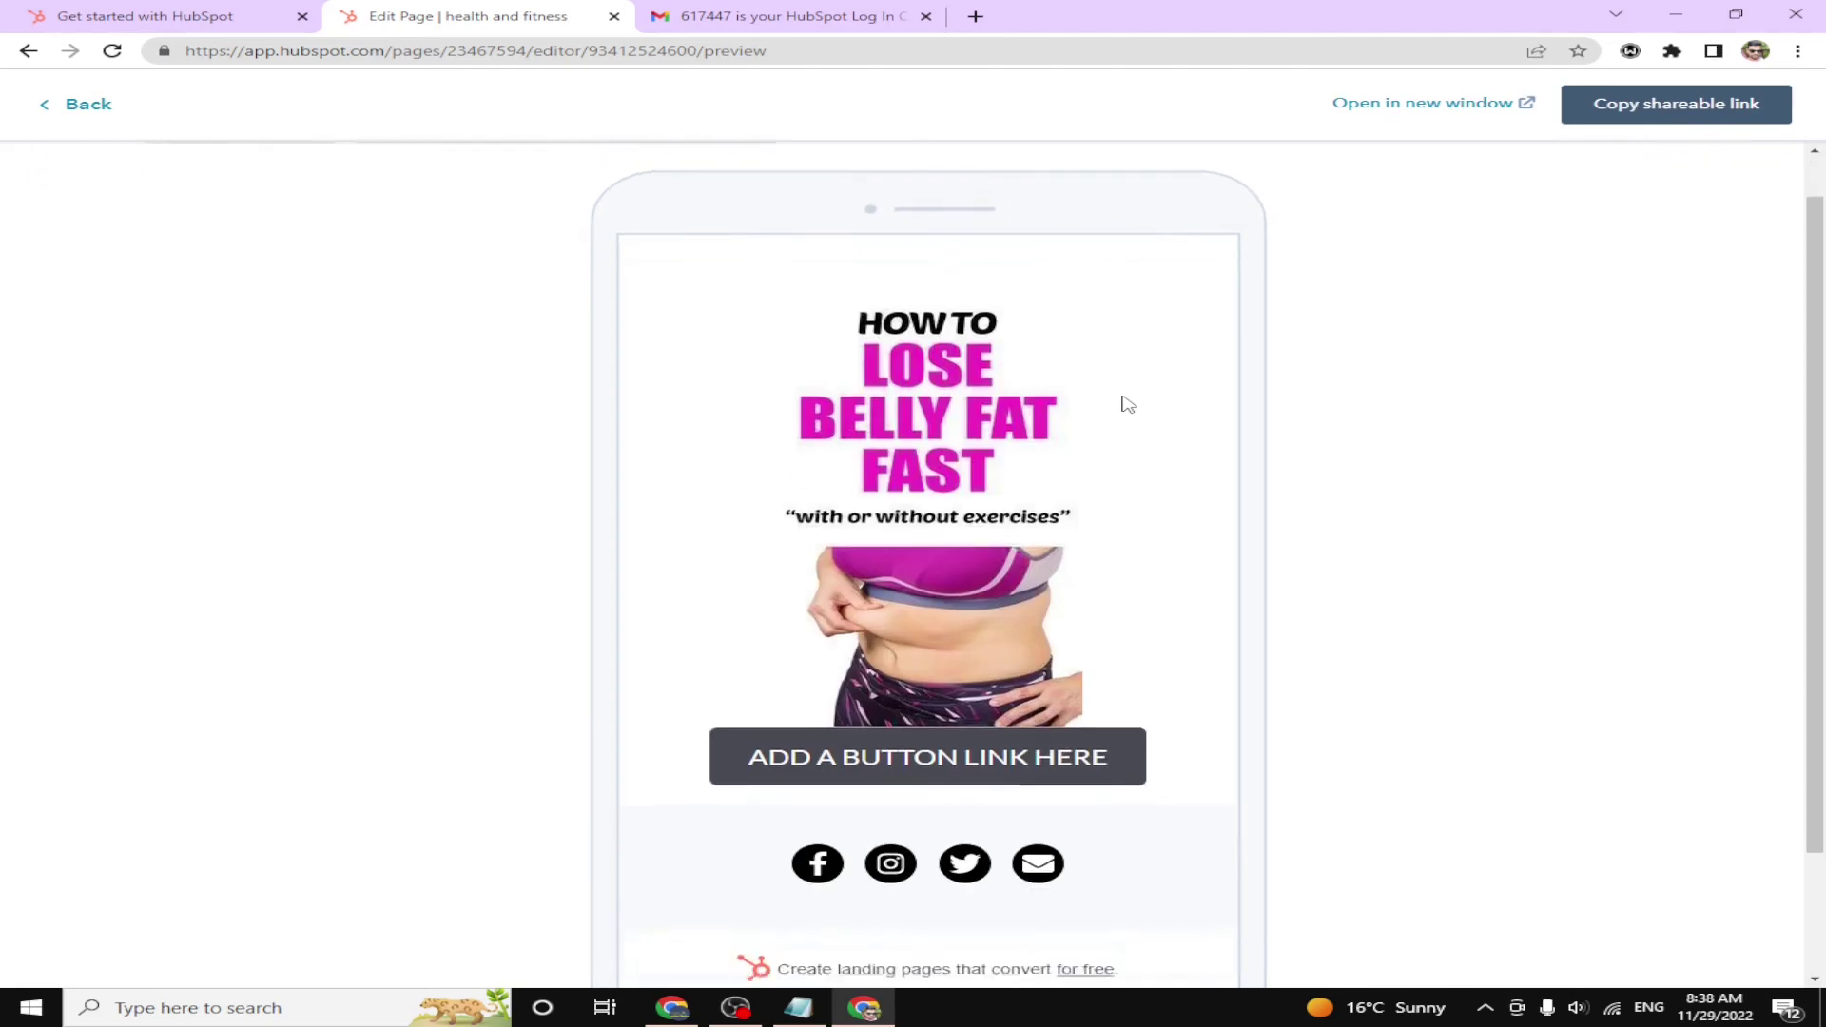
pyautogui.scroll(-2, 1128, 404)
pyautogui.press('Escape')
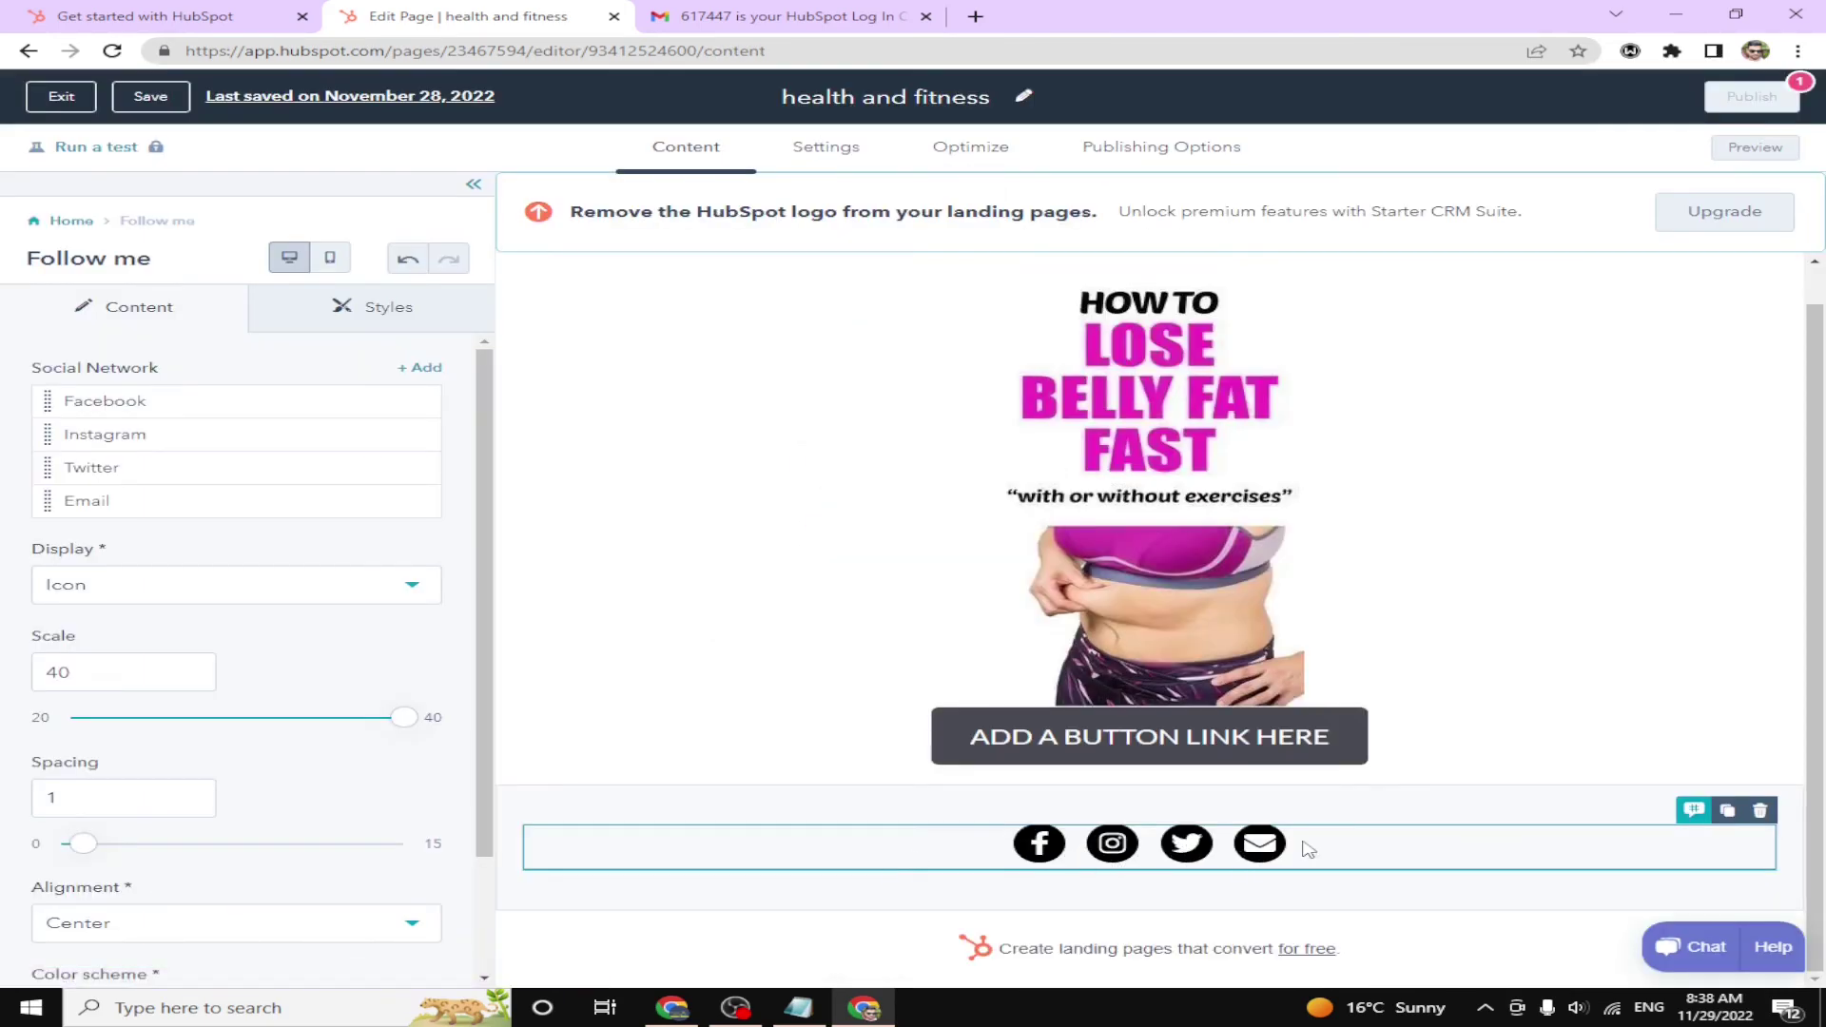
# Delete the social network icons module below the button together with the empty section it leaves
pyautogui.click(1761, 811)
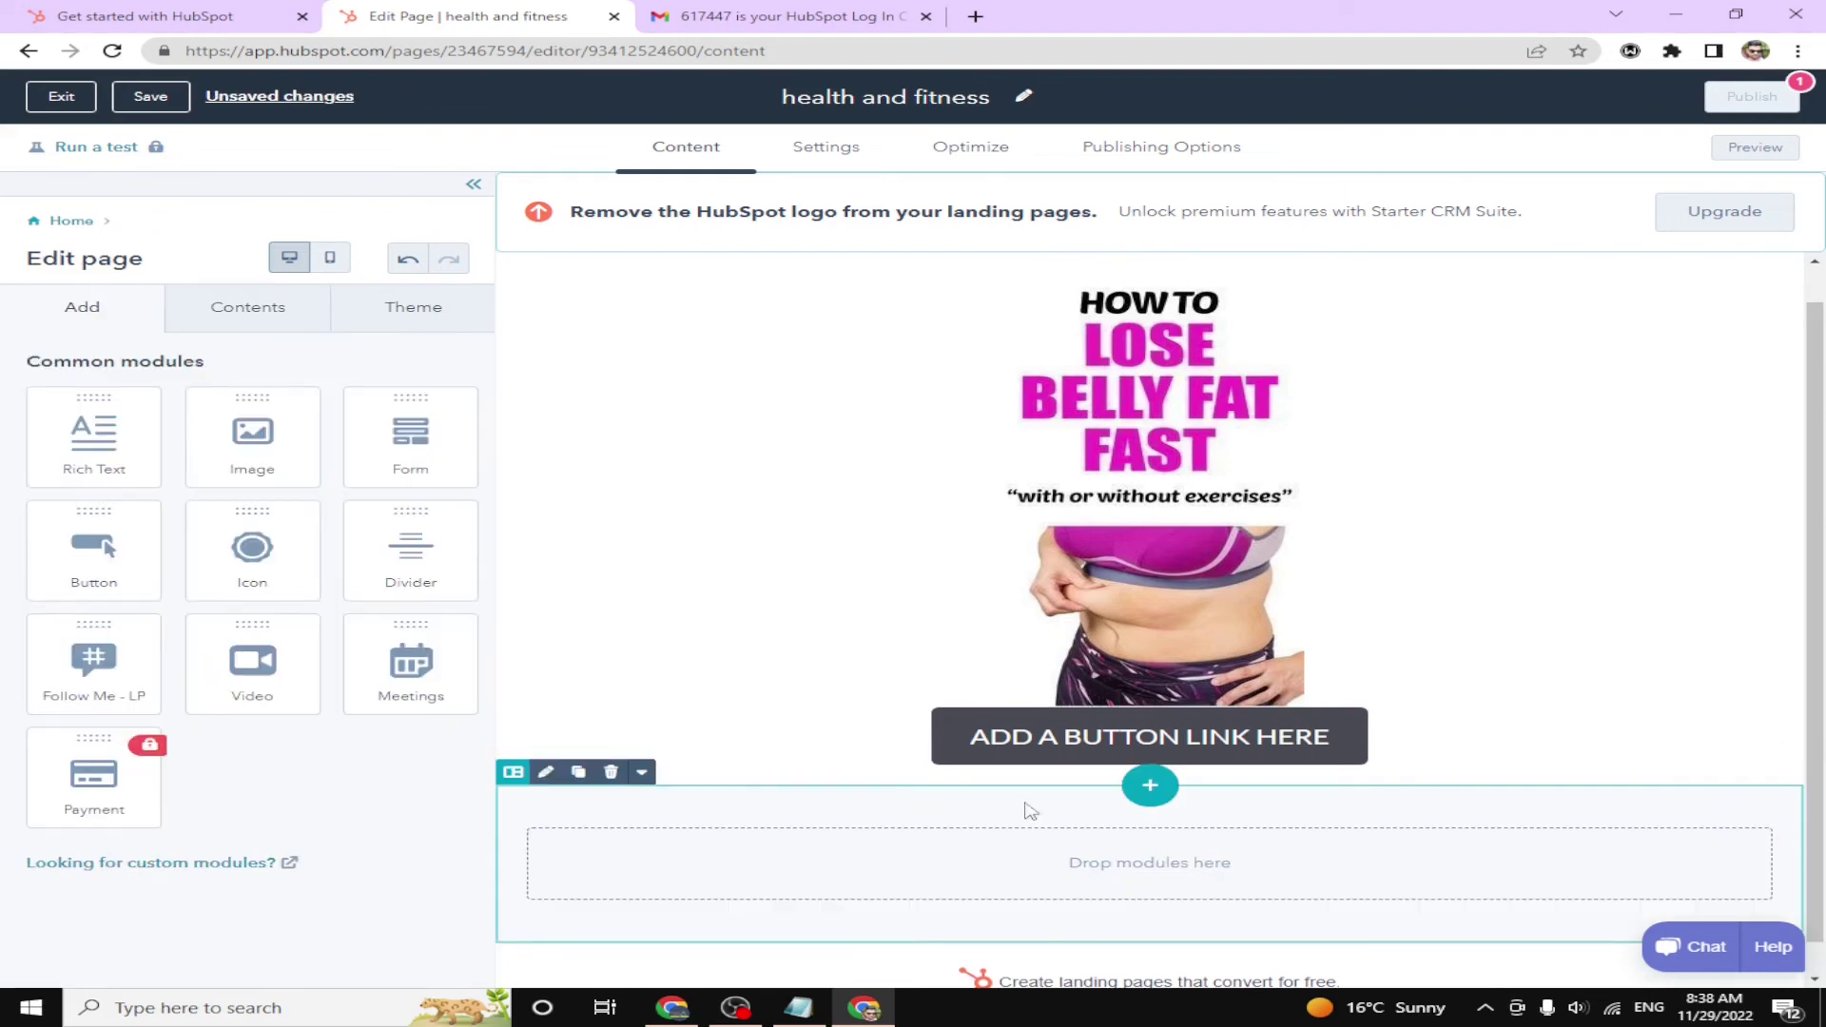
pyautogui.click(641, 774)
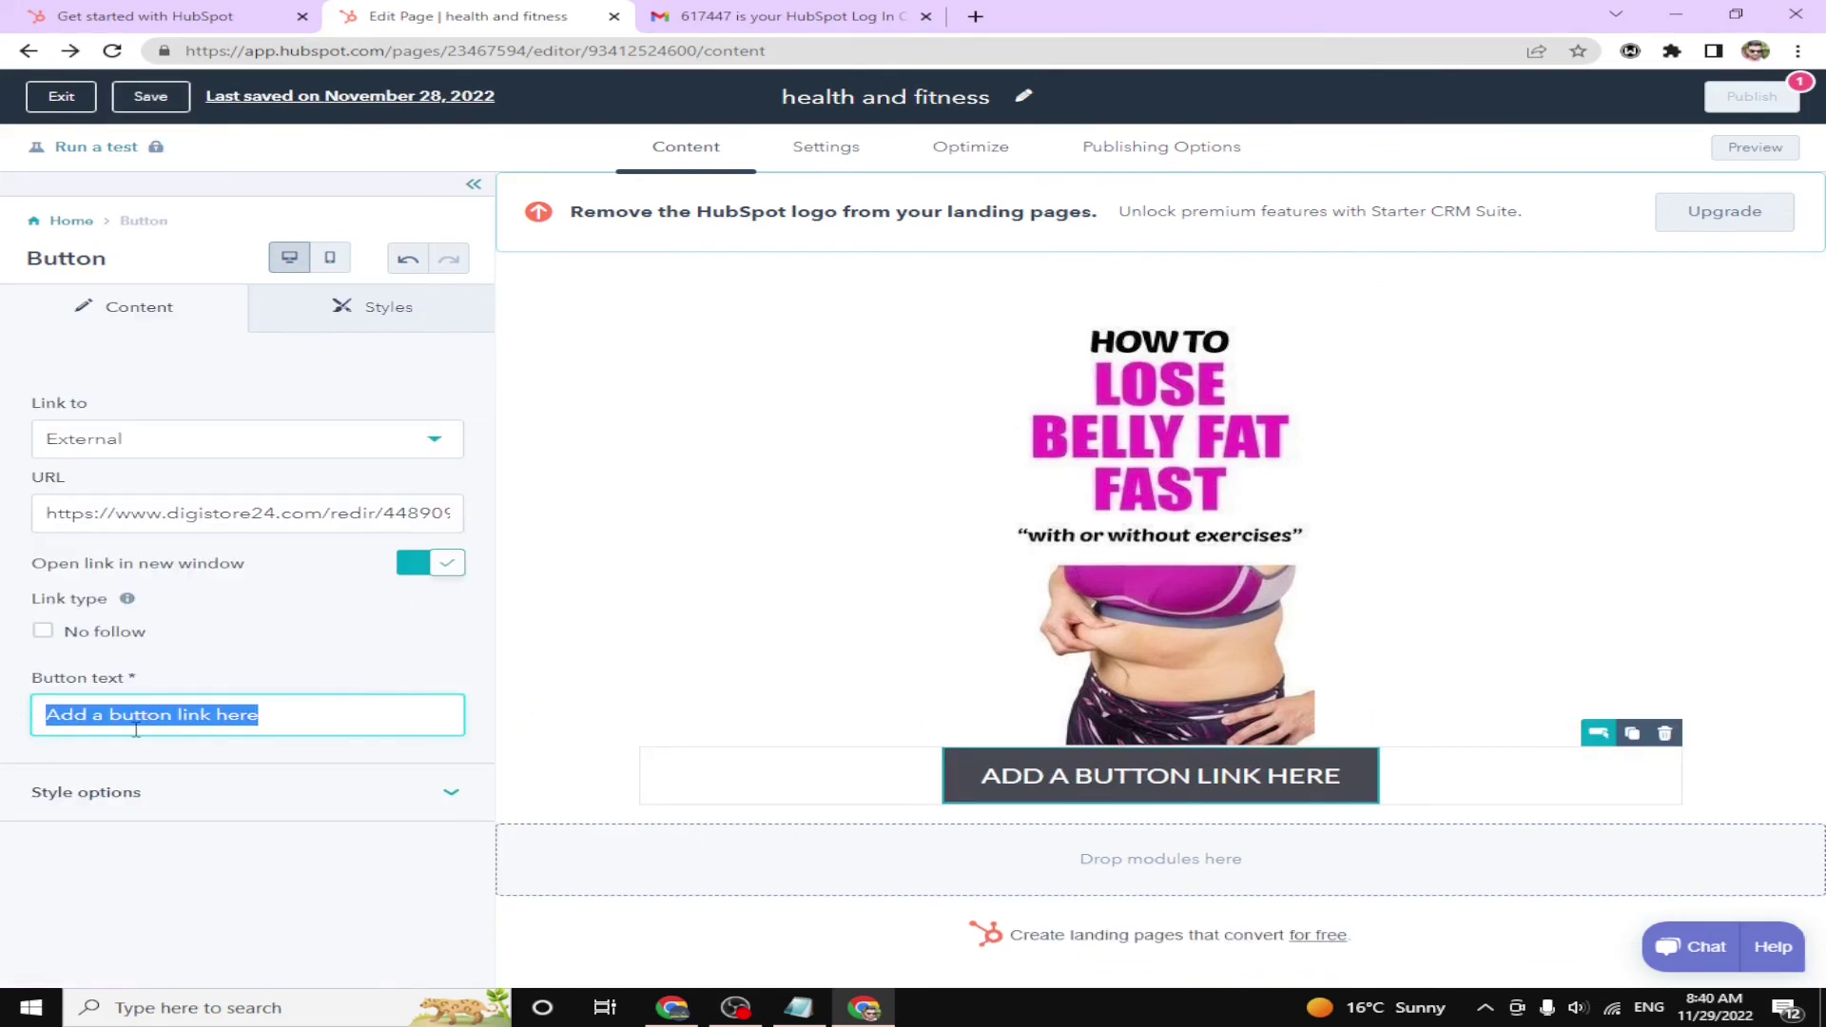
# Change the text of the button below the belly fat image to "Get started"
pyautogui.click(260, 715)
pyautogui.click(1047, 783)
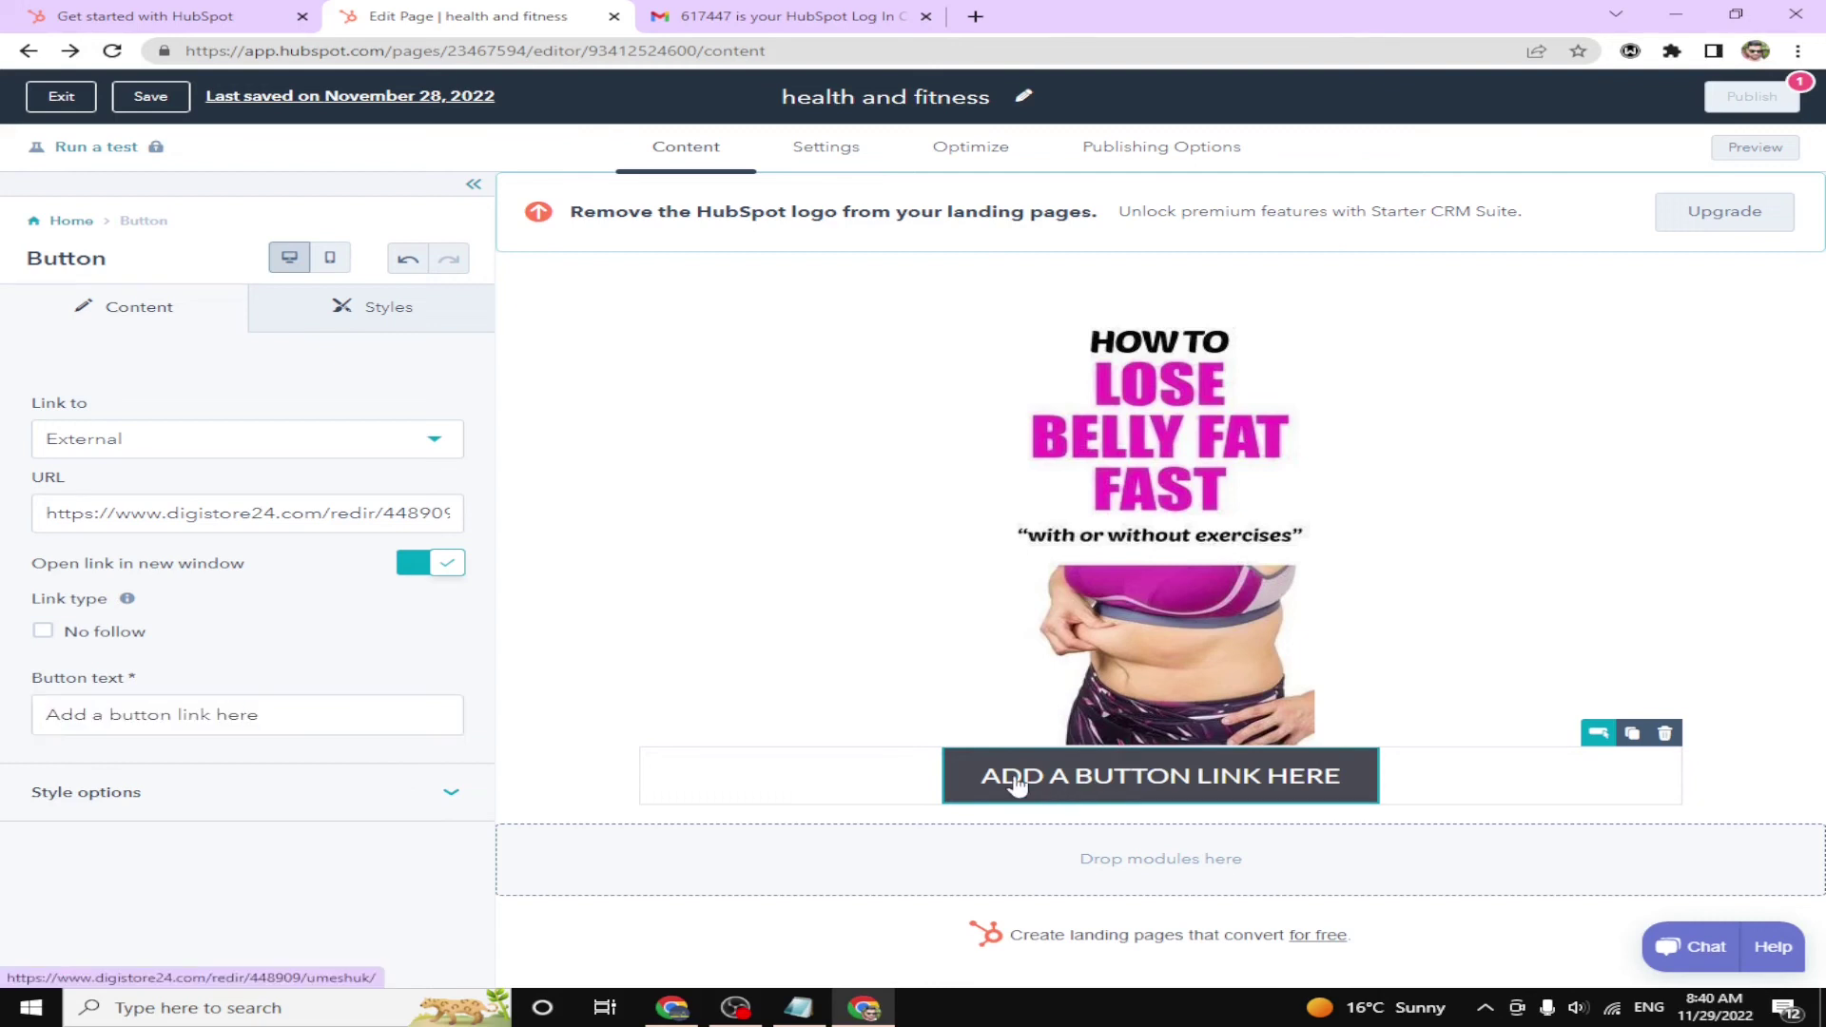
pyautogui.tripleClick(281, 714)
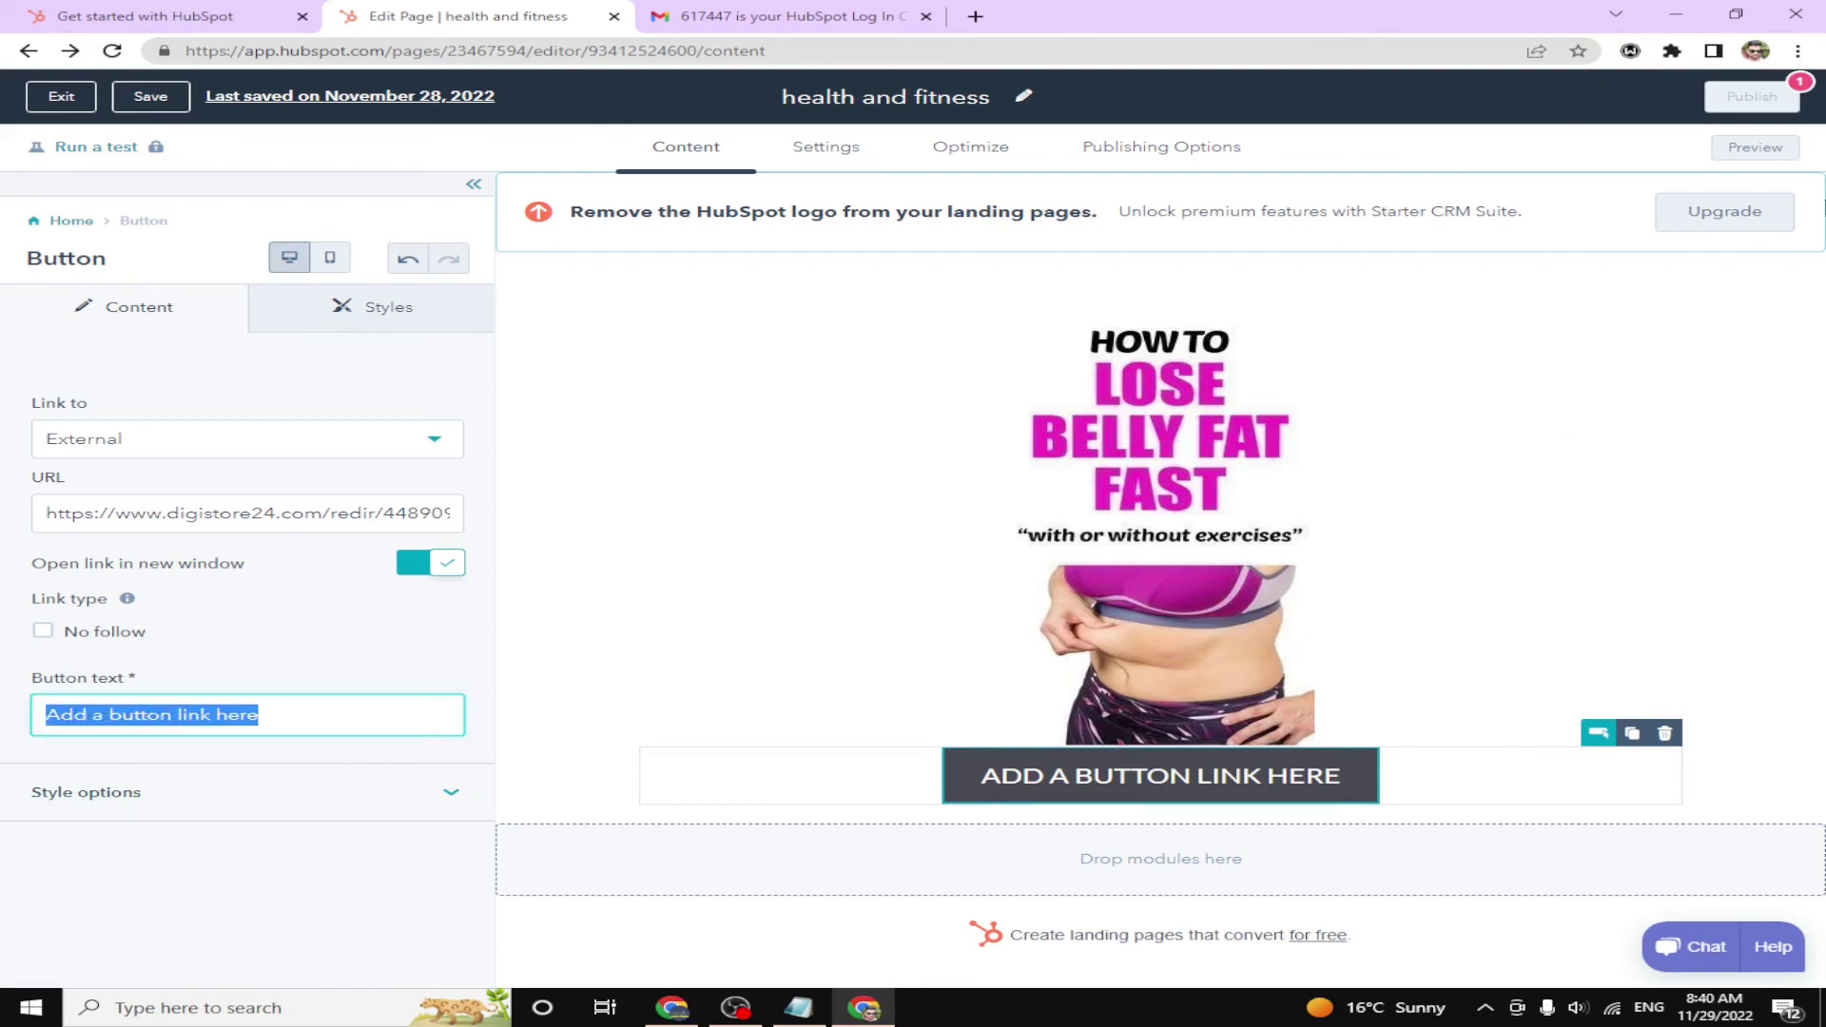
pyautogui.write('Get started')
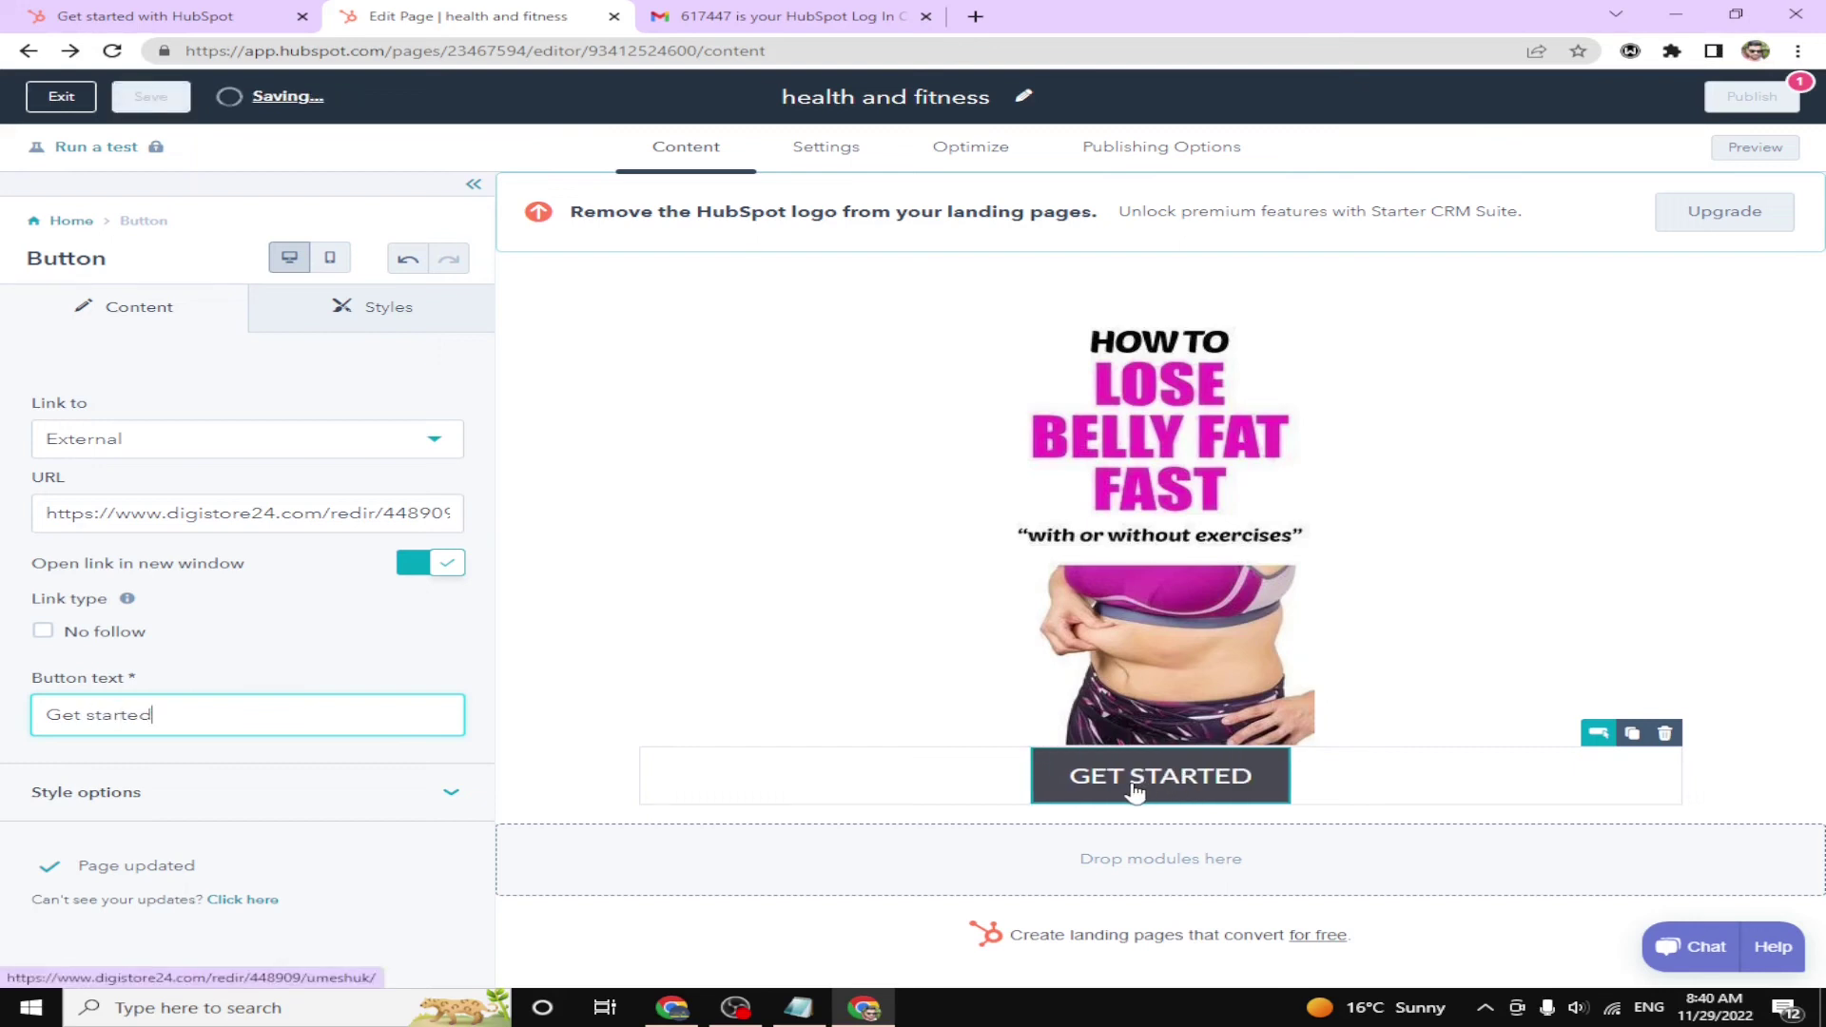
pyautogui.press('Escape')
# Enter "health" as the required page title and publish the landing page right away
pyautogui.moveTo(1741, 110)
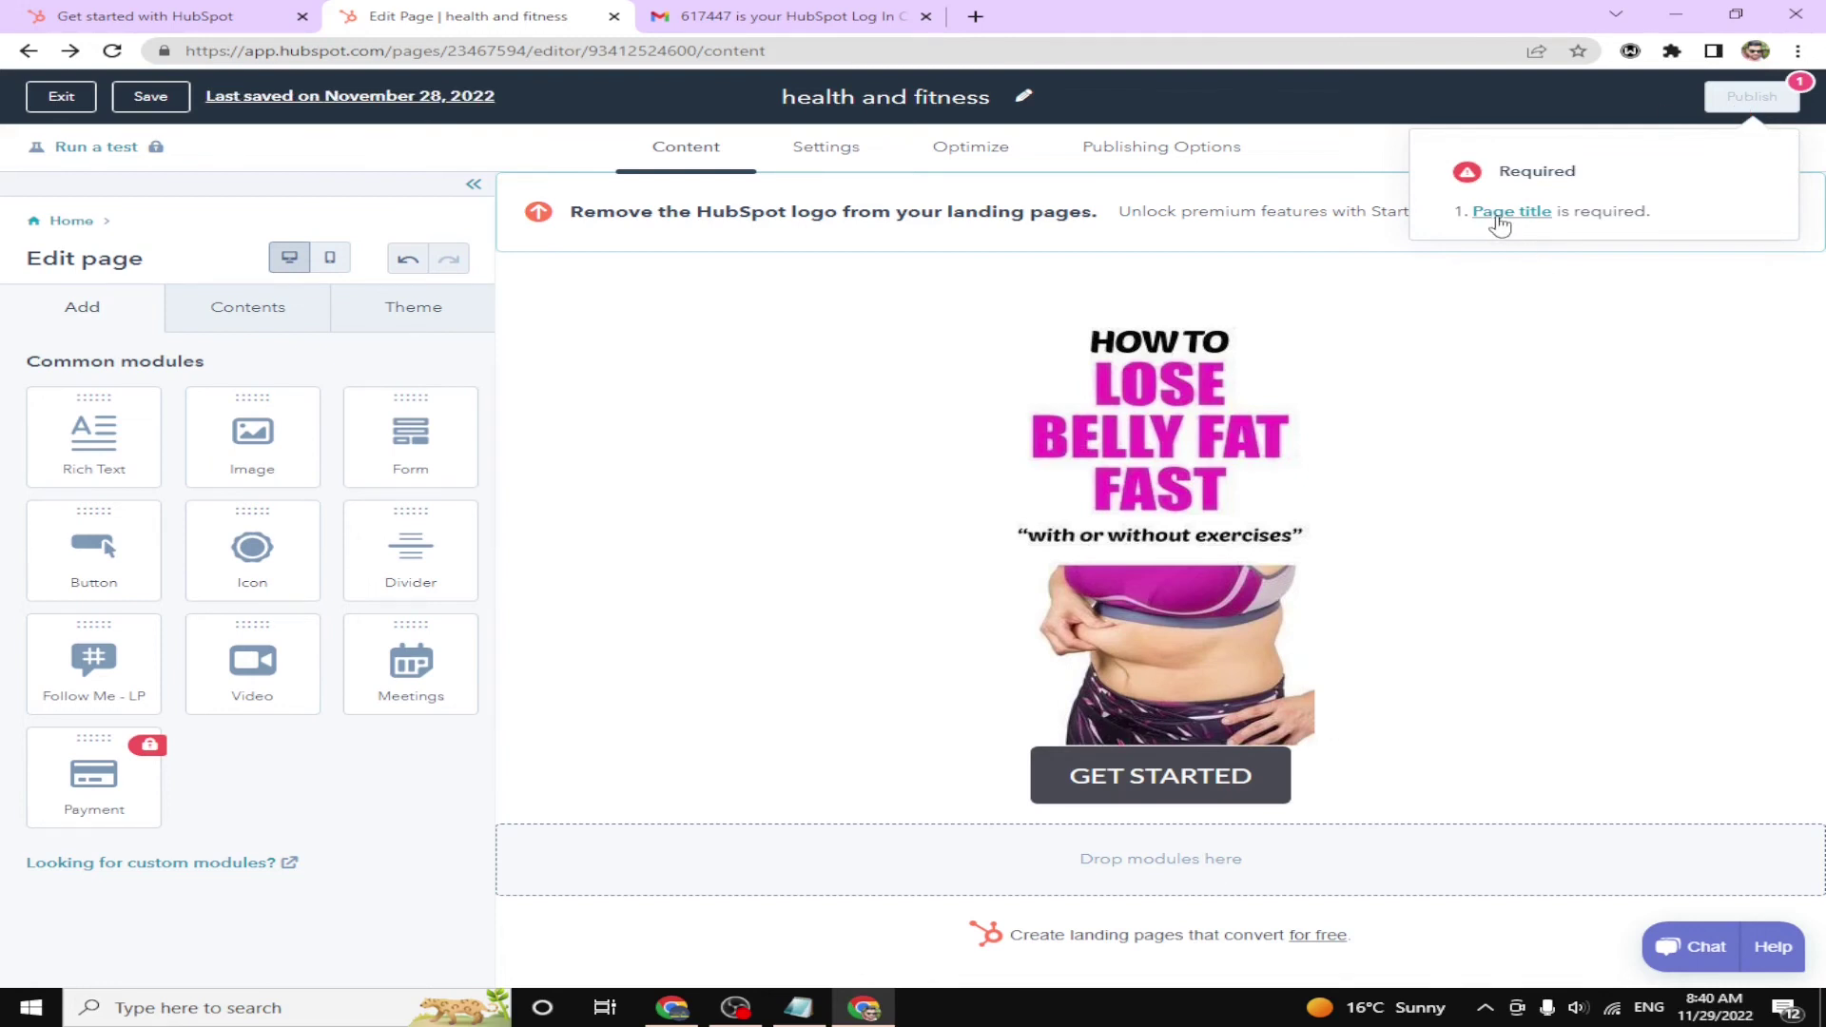
pyautogui.click(1500, 222)
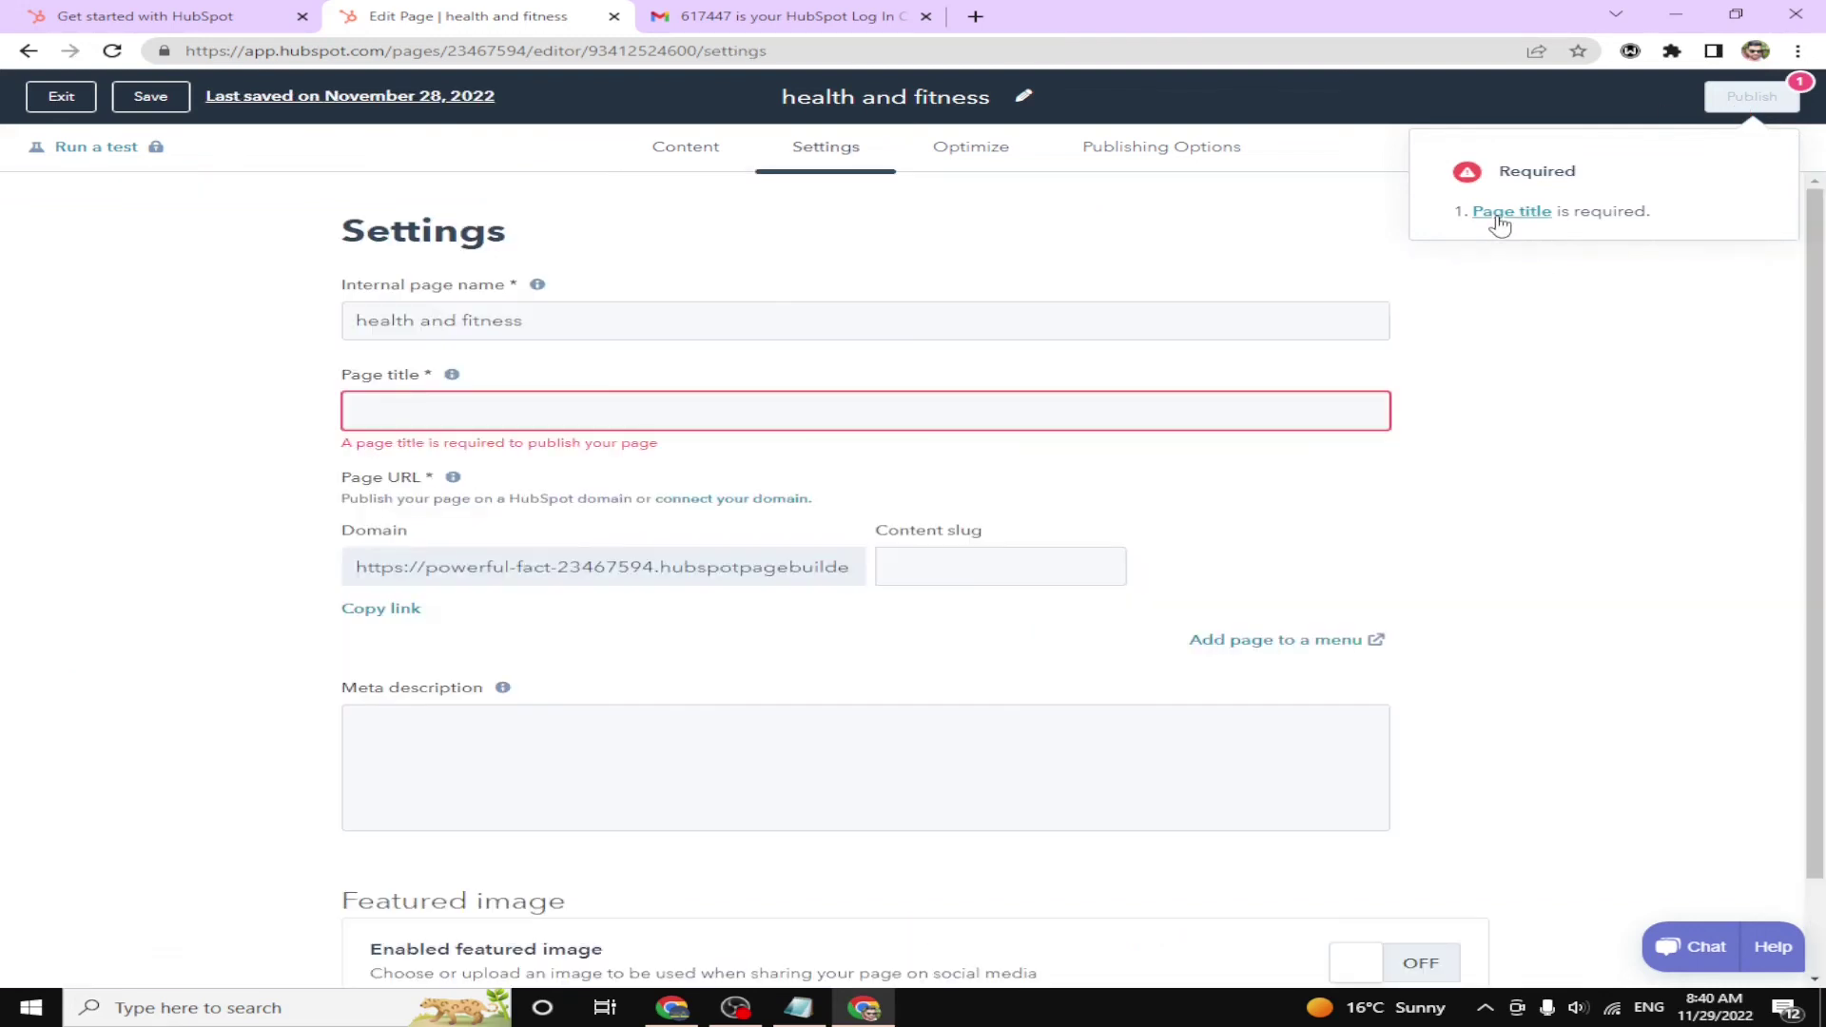
pyautogui.click(607, 421)
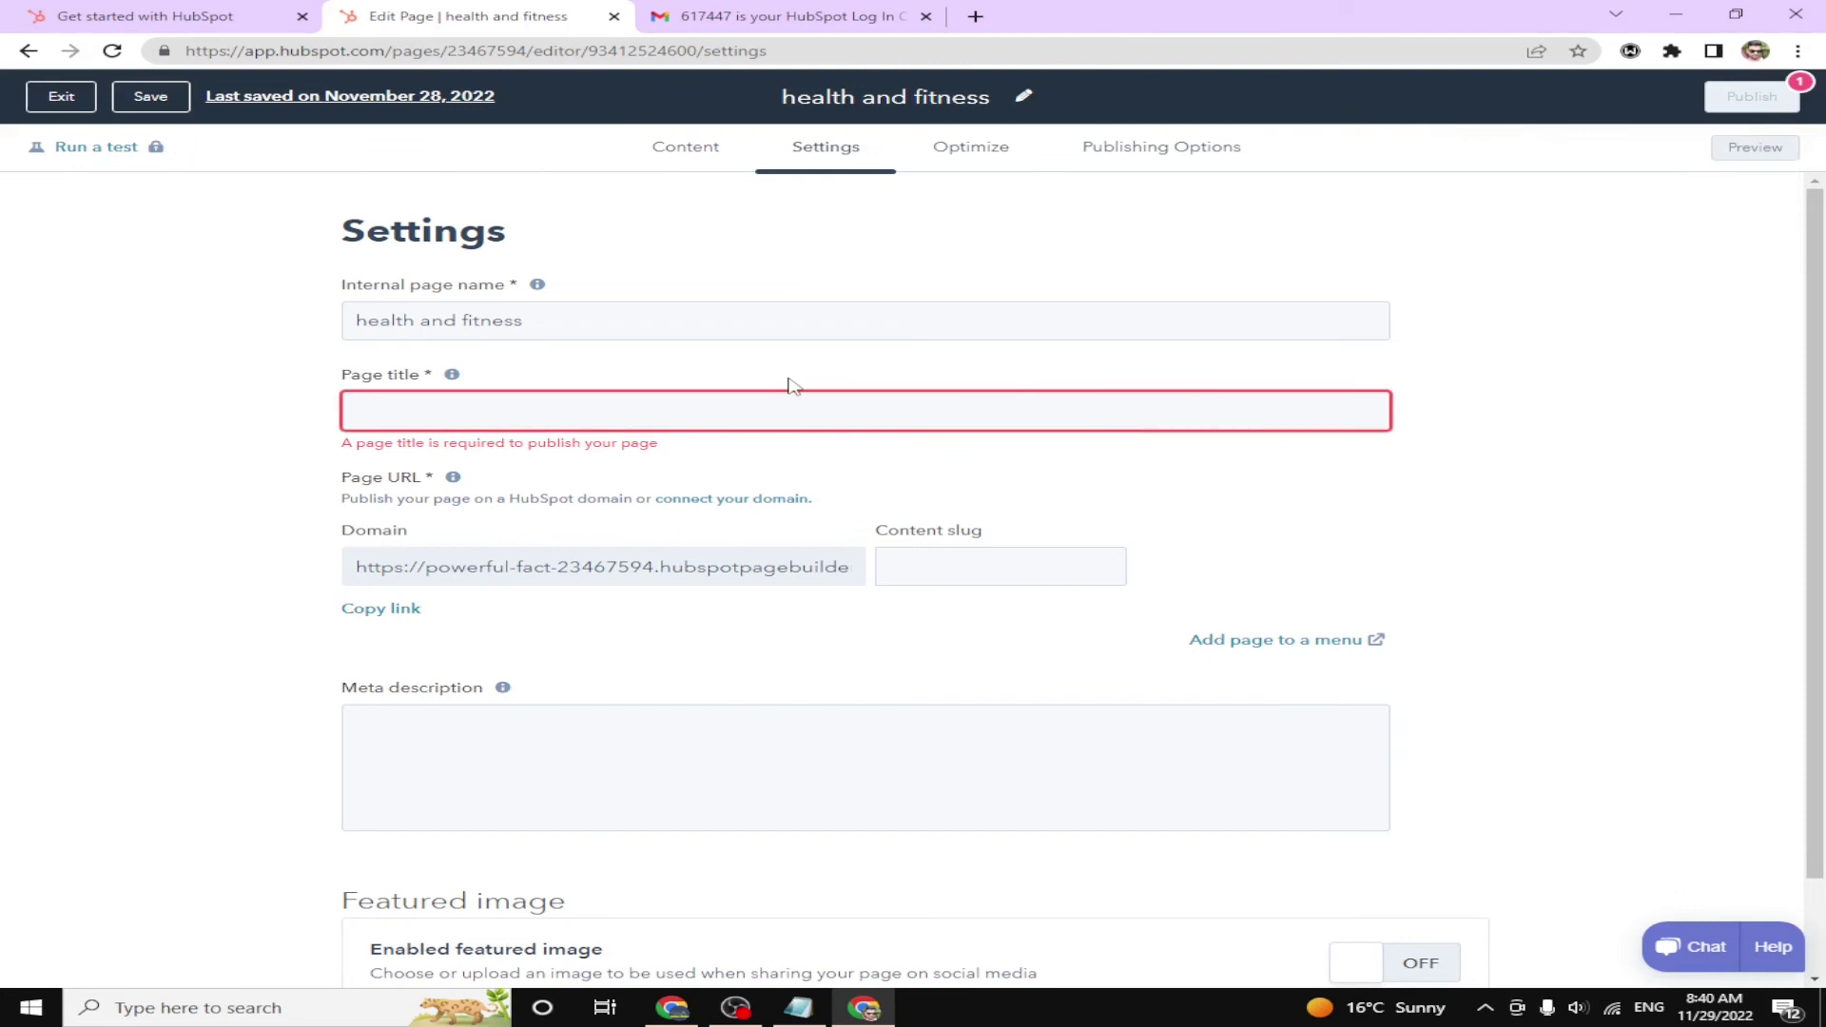
pyautogui.write('health')
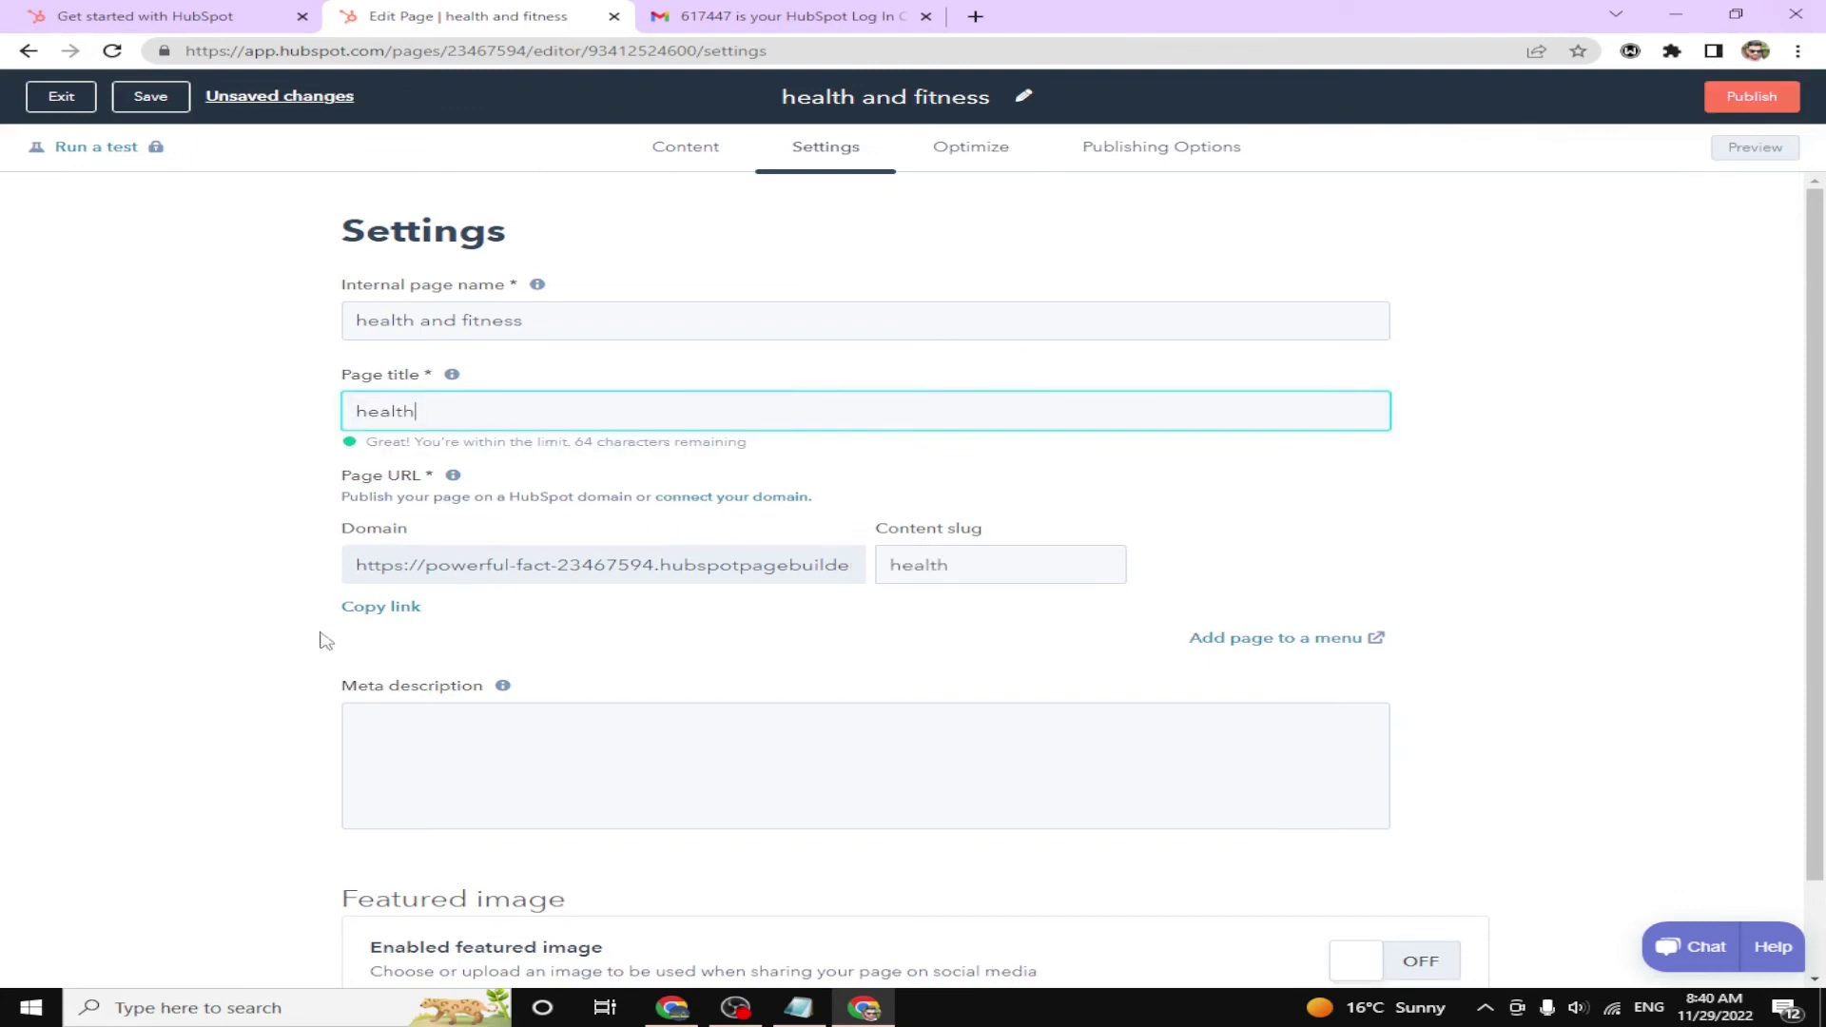
pyautogui.click(1753, 100)
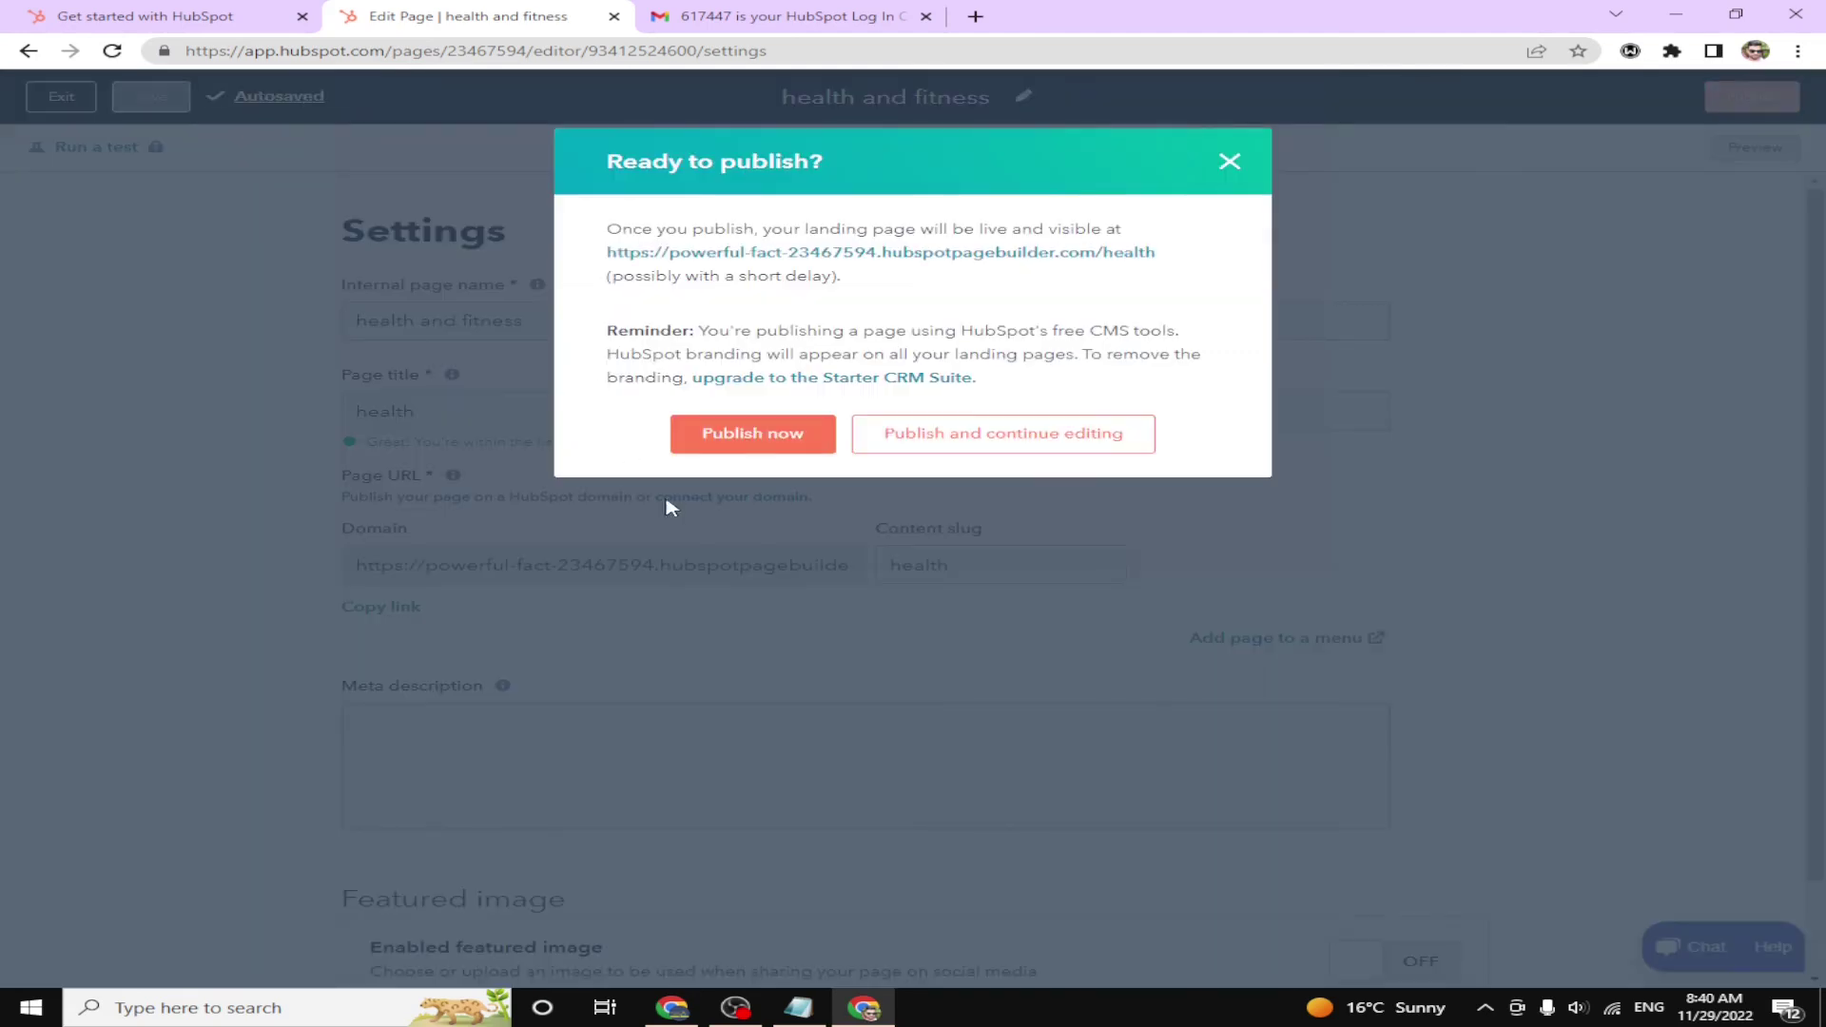
pyautogui.click(751, 439)
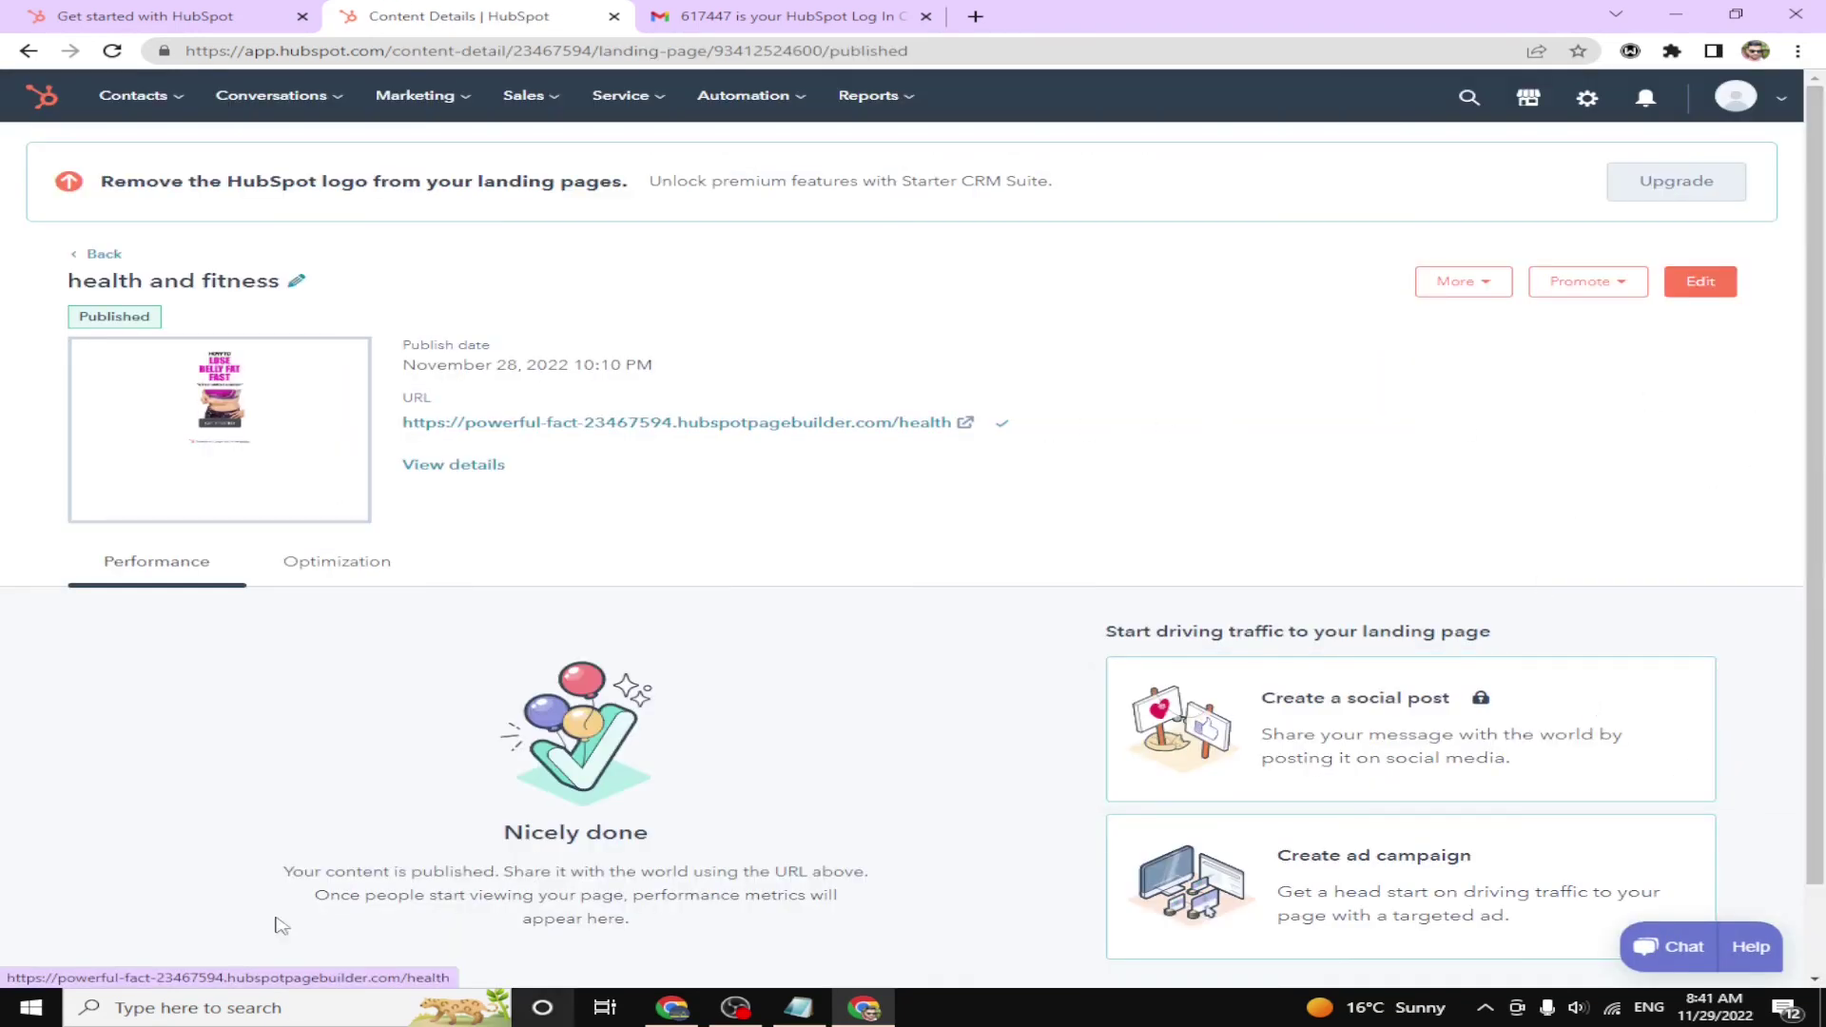
# Open the published landing page from its URL and copy the page address over to Notepad
pyautogui.click(559, 423)
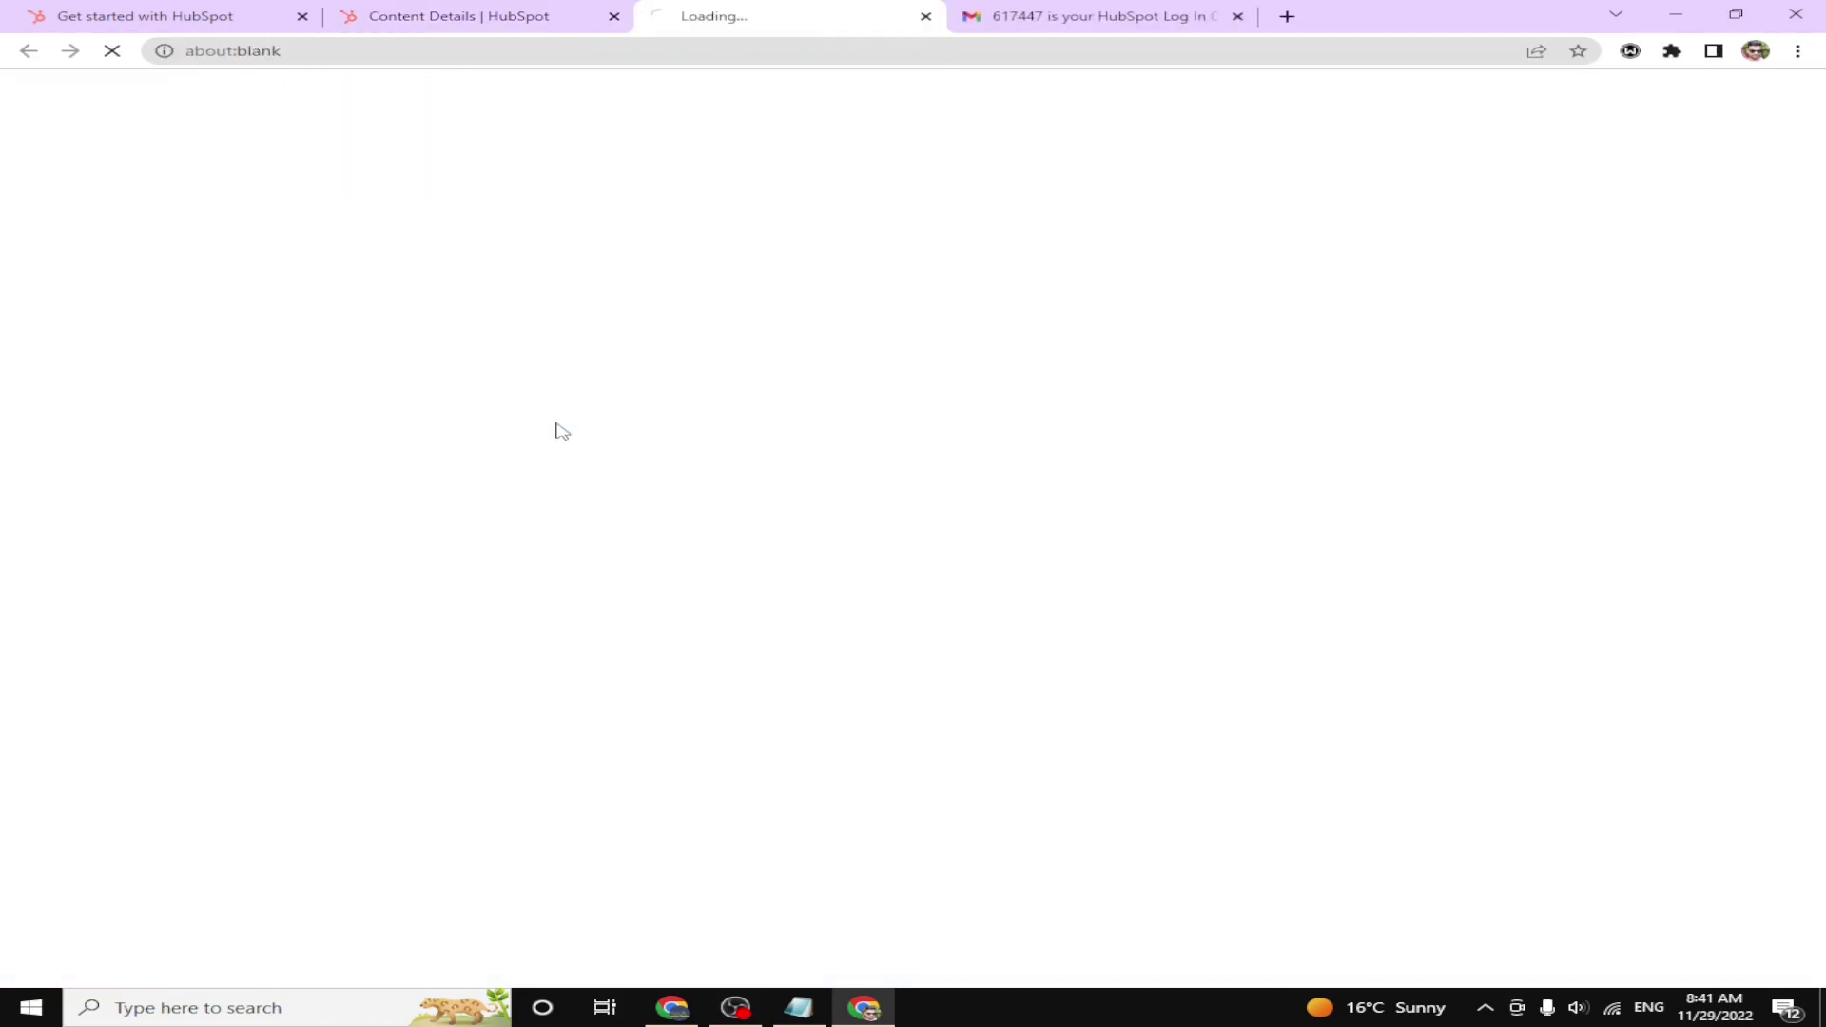
pyautogui.click(730, 49)
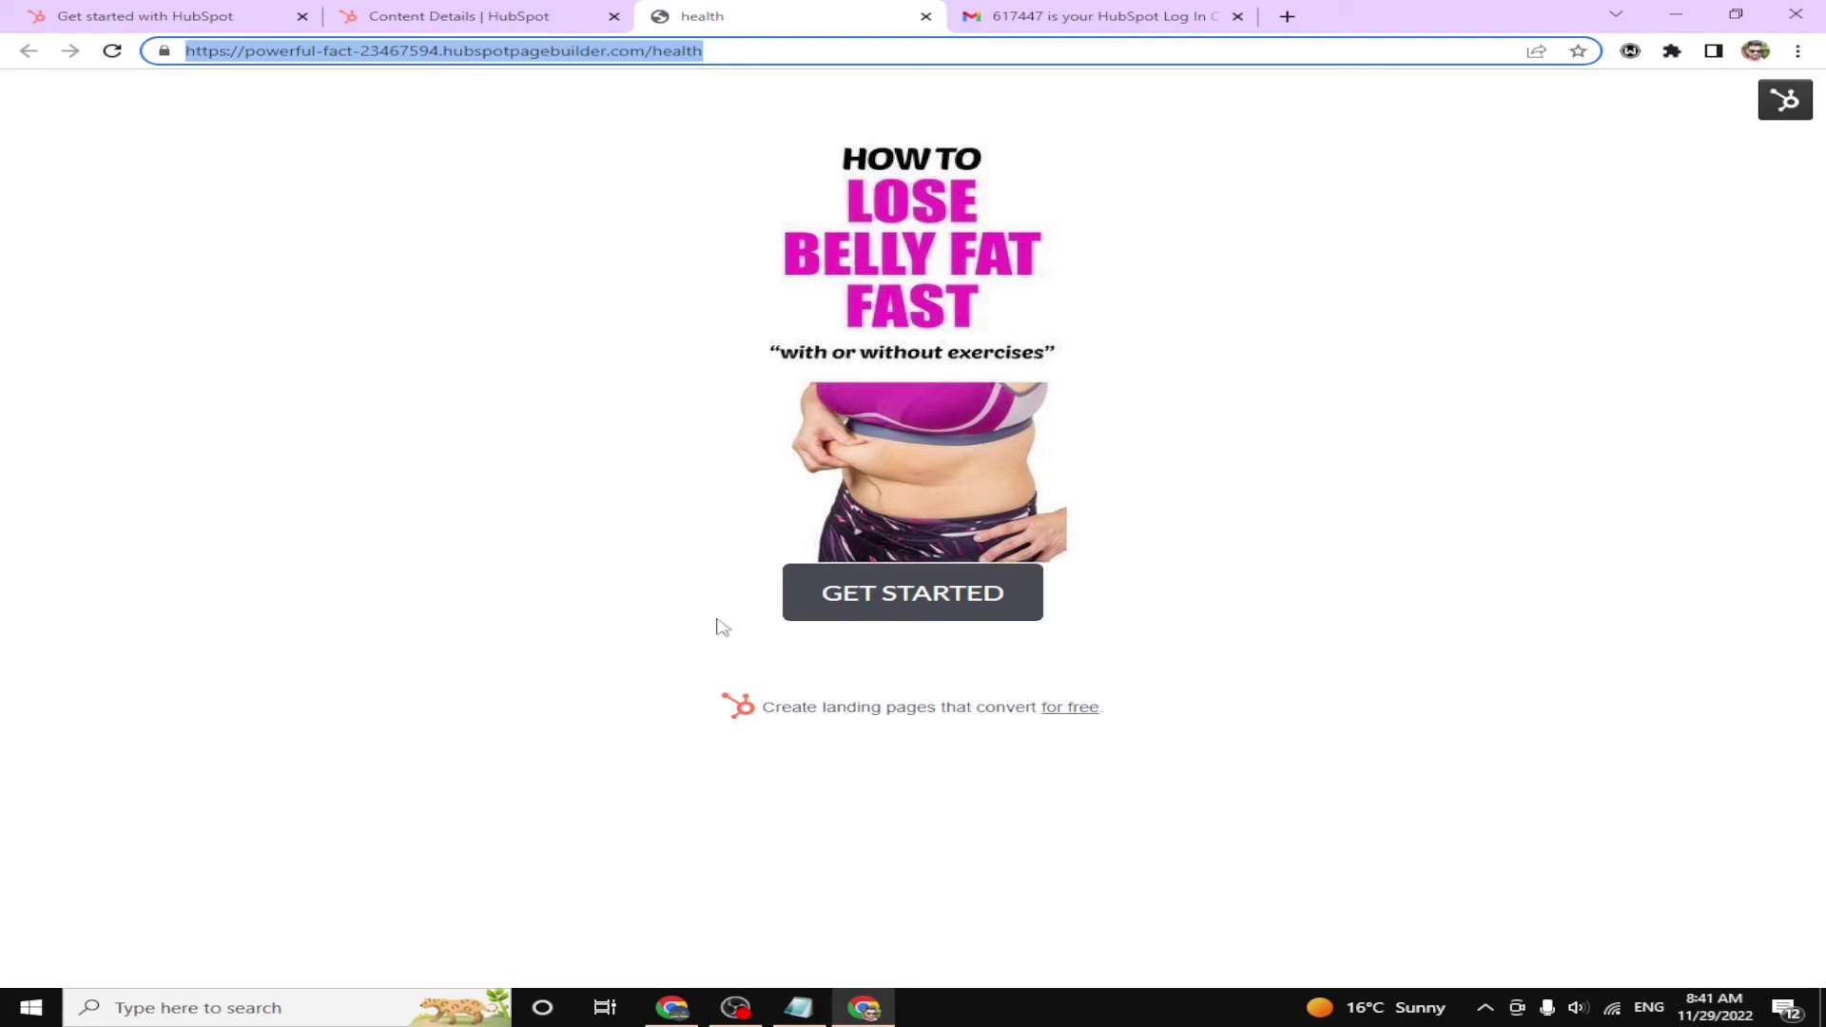
pyautogui.click(799, 1007)
pyautogui.click(42, 218)
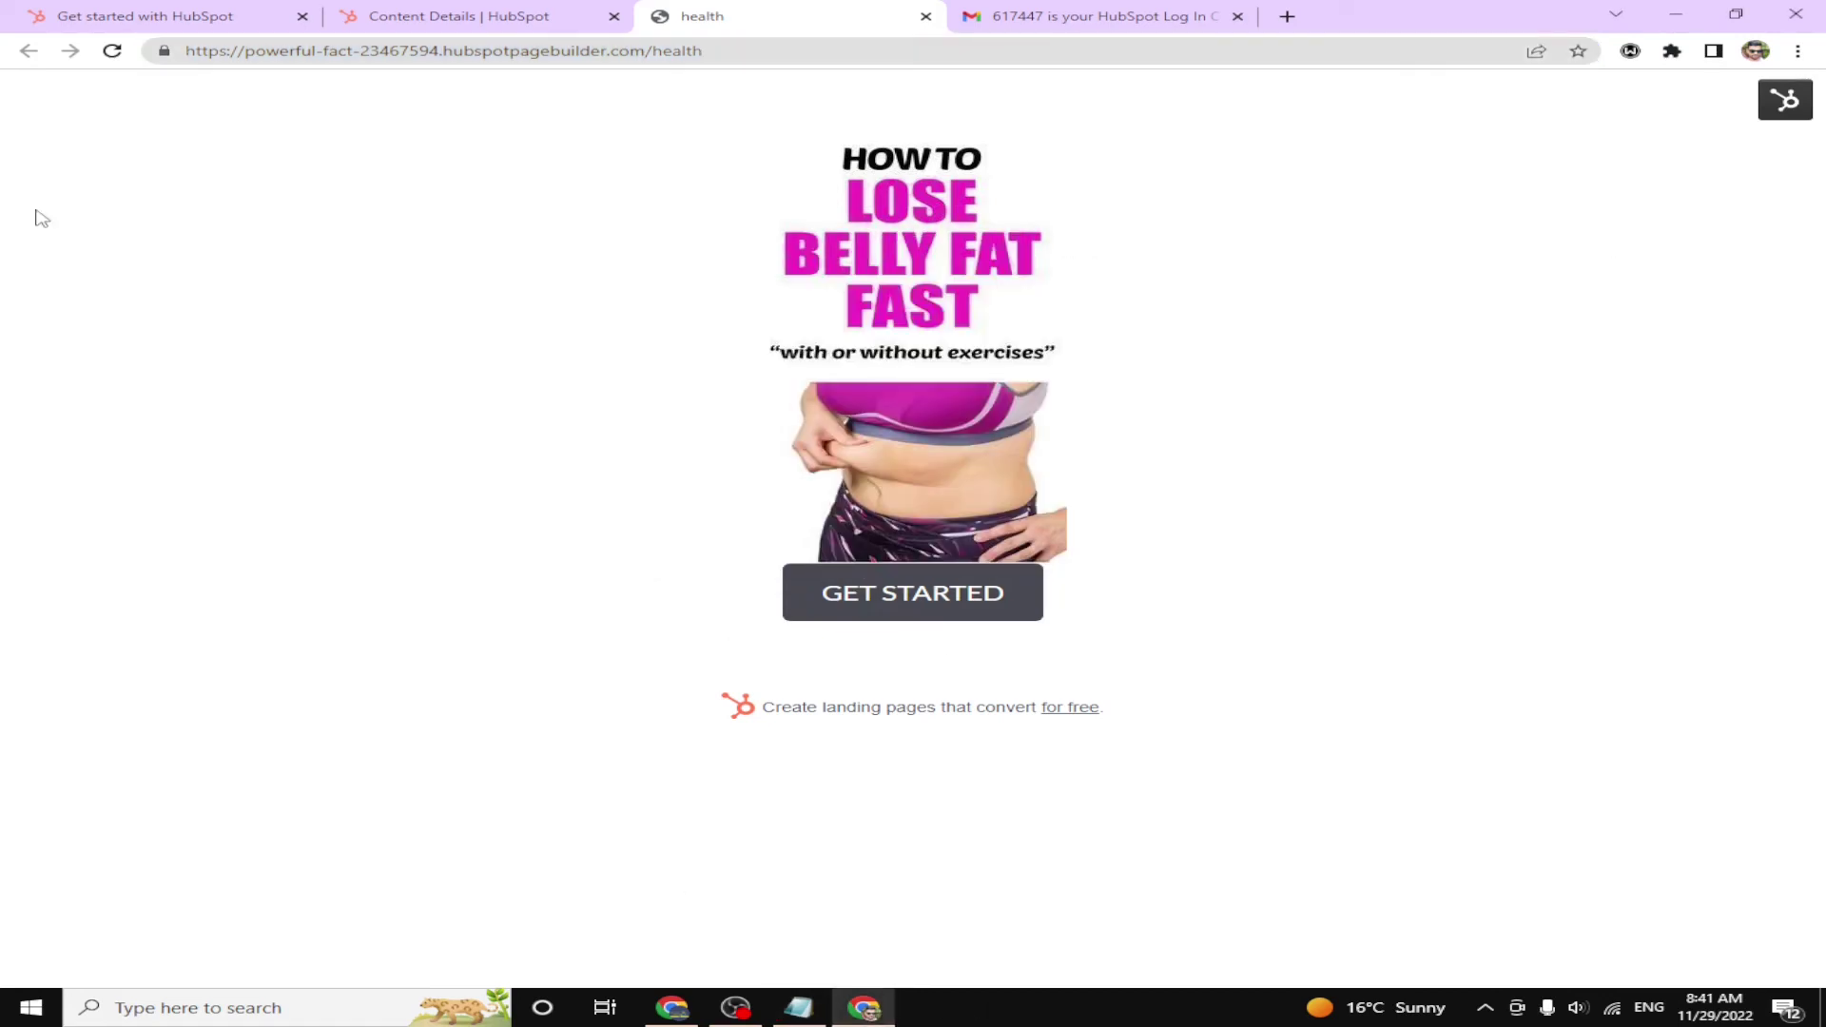
# Test the live page's Get Started button and look through the Digistore24 product page it opens
pyautogui.click(913, 601)
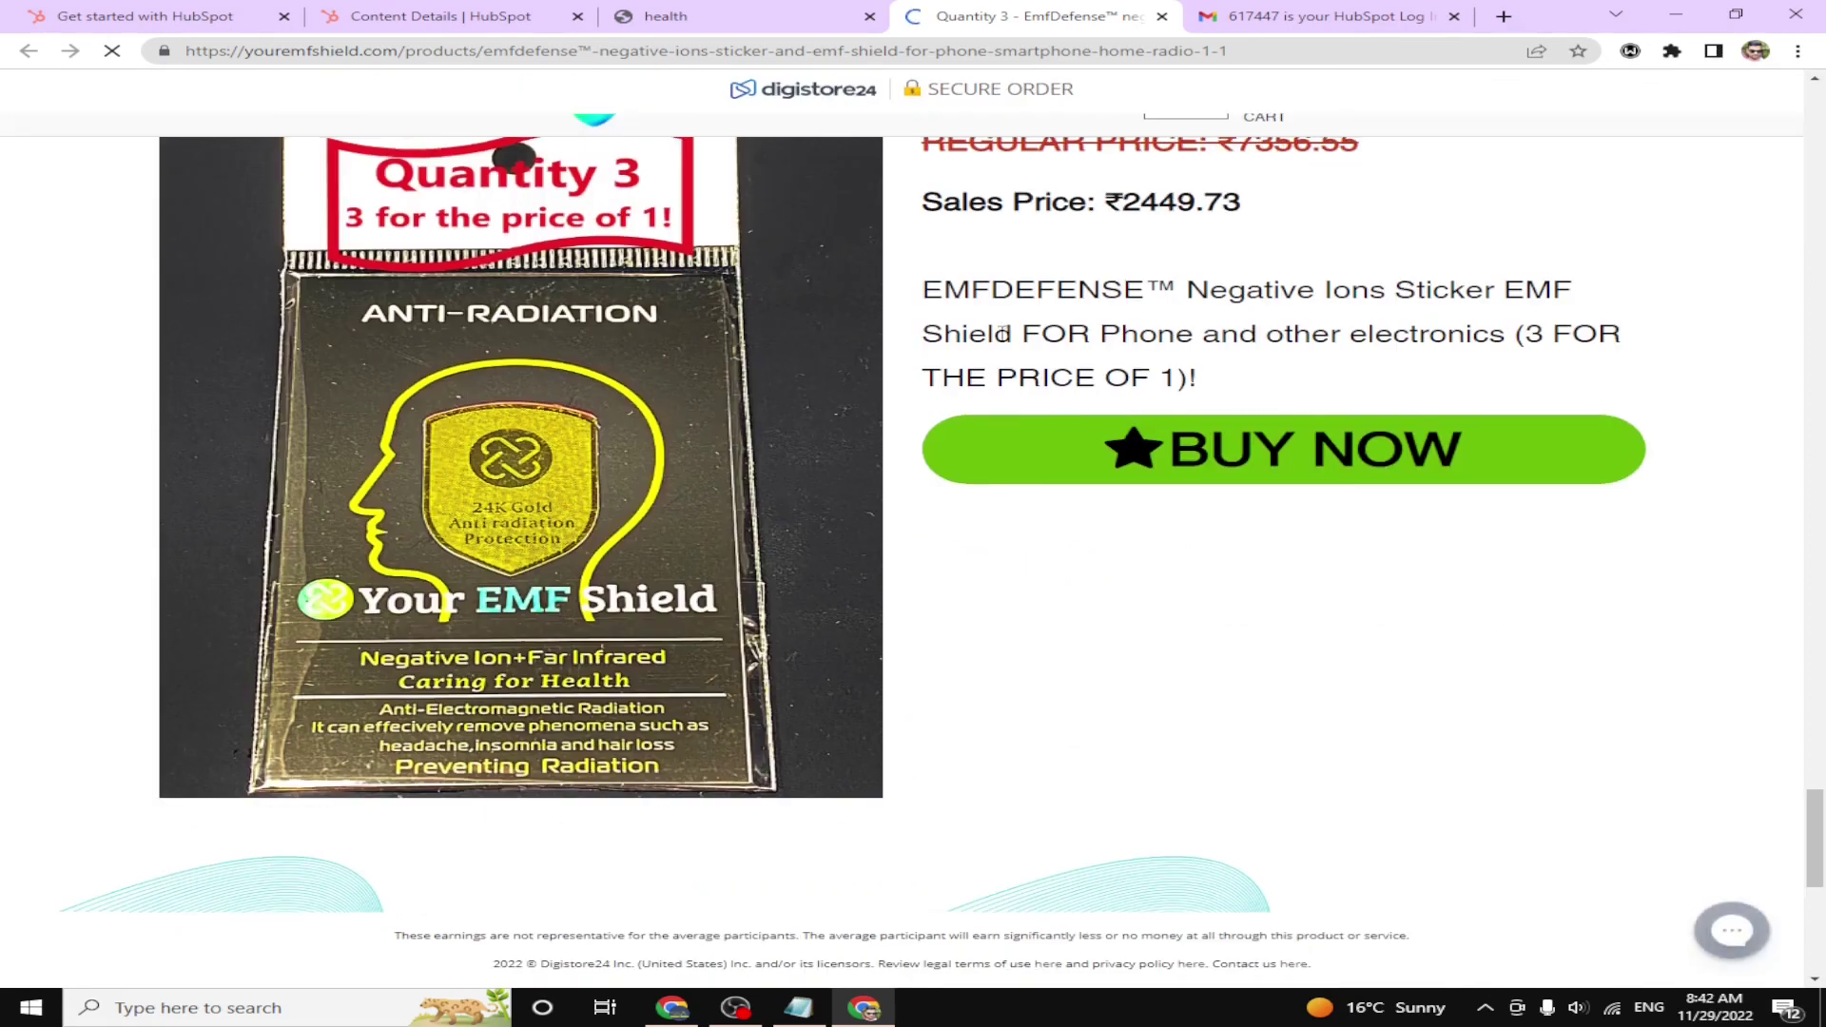
pyautogui.scroll(3, 916, 518)
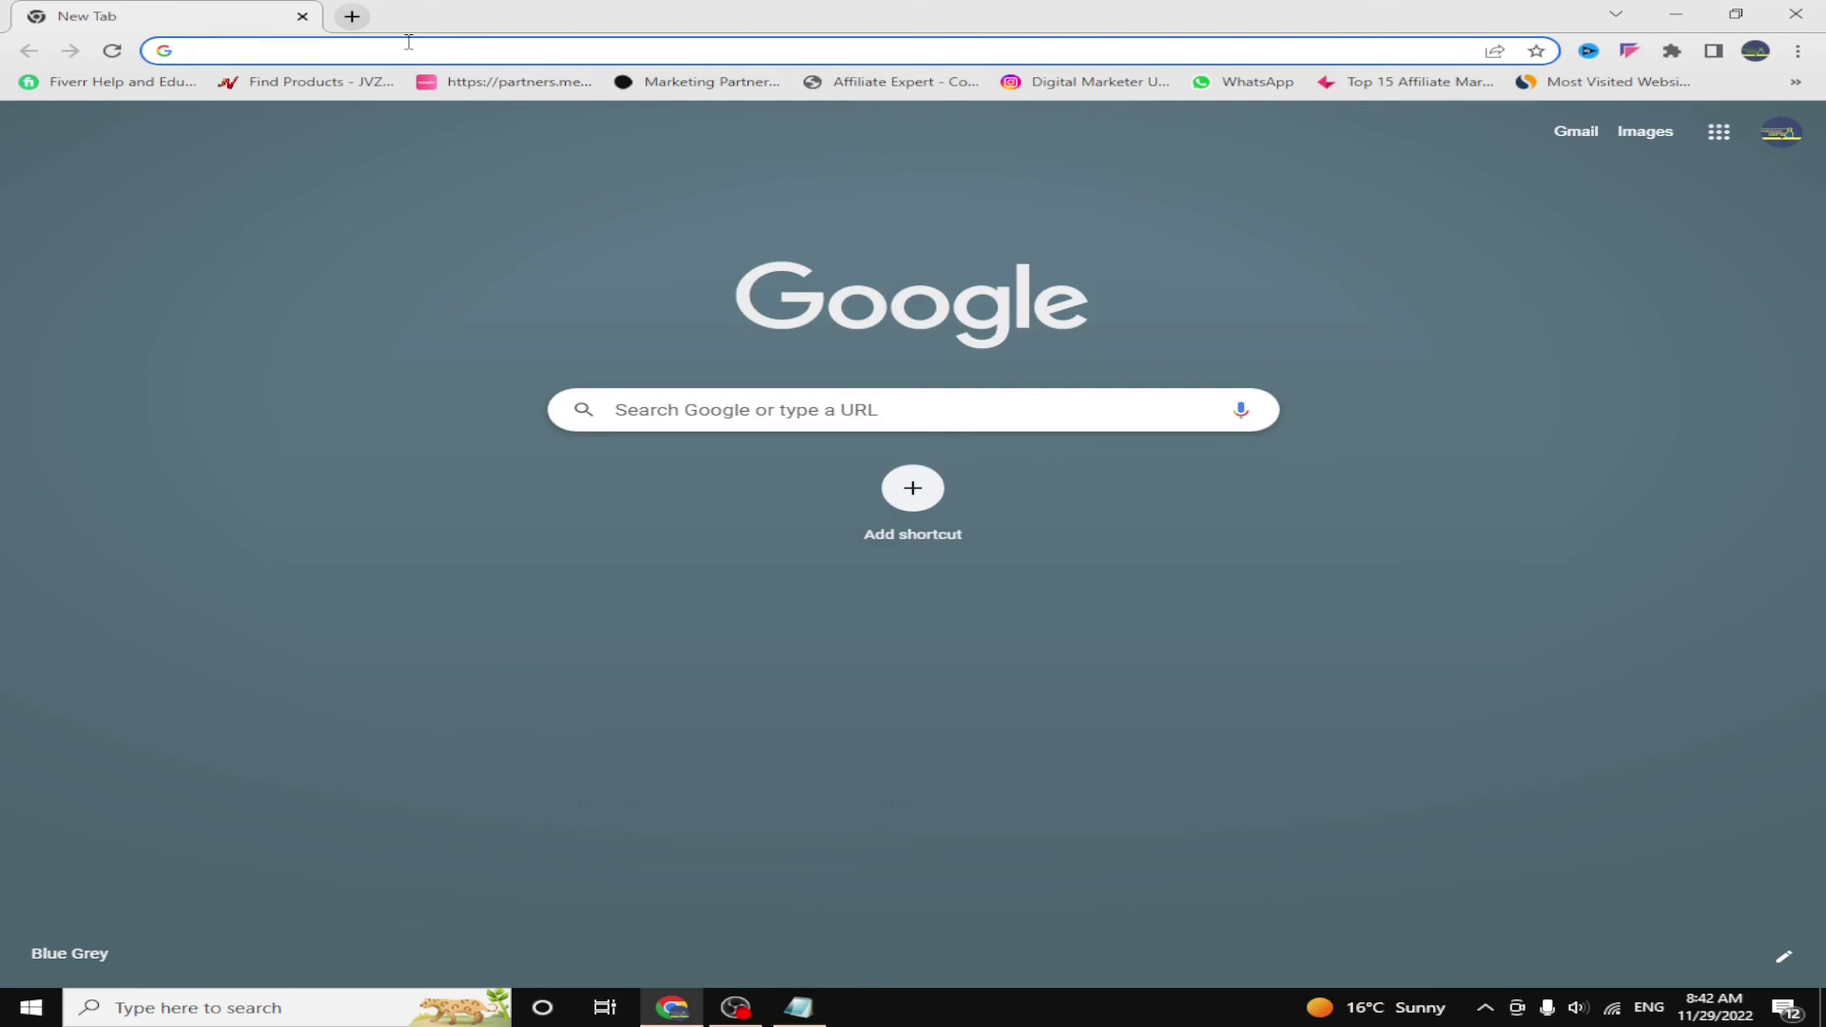
# Open YouTube Studio at studio.youtube.com and look over the channel dashboard
pyautogui.write('studio.youtube.com')
pyautogui.press('Return')
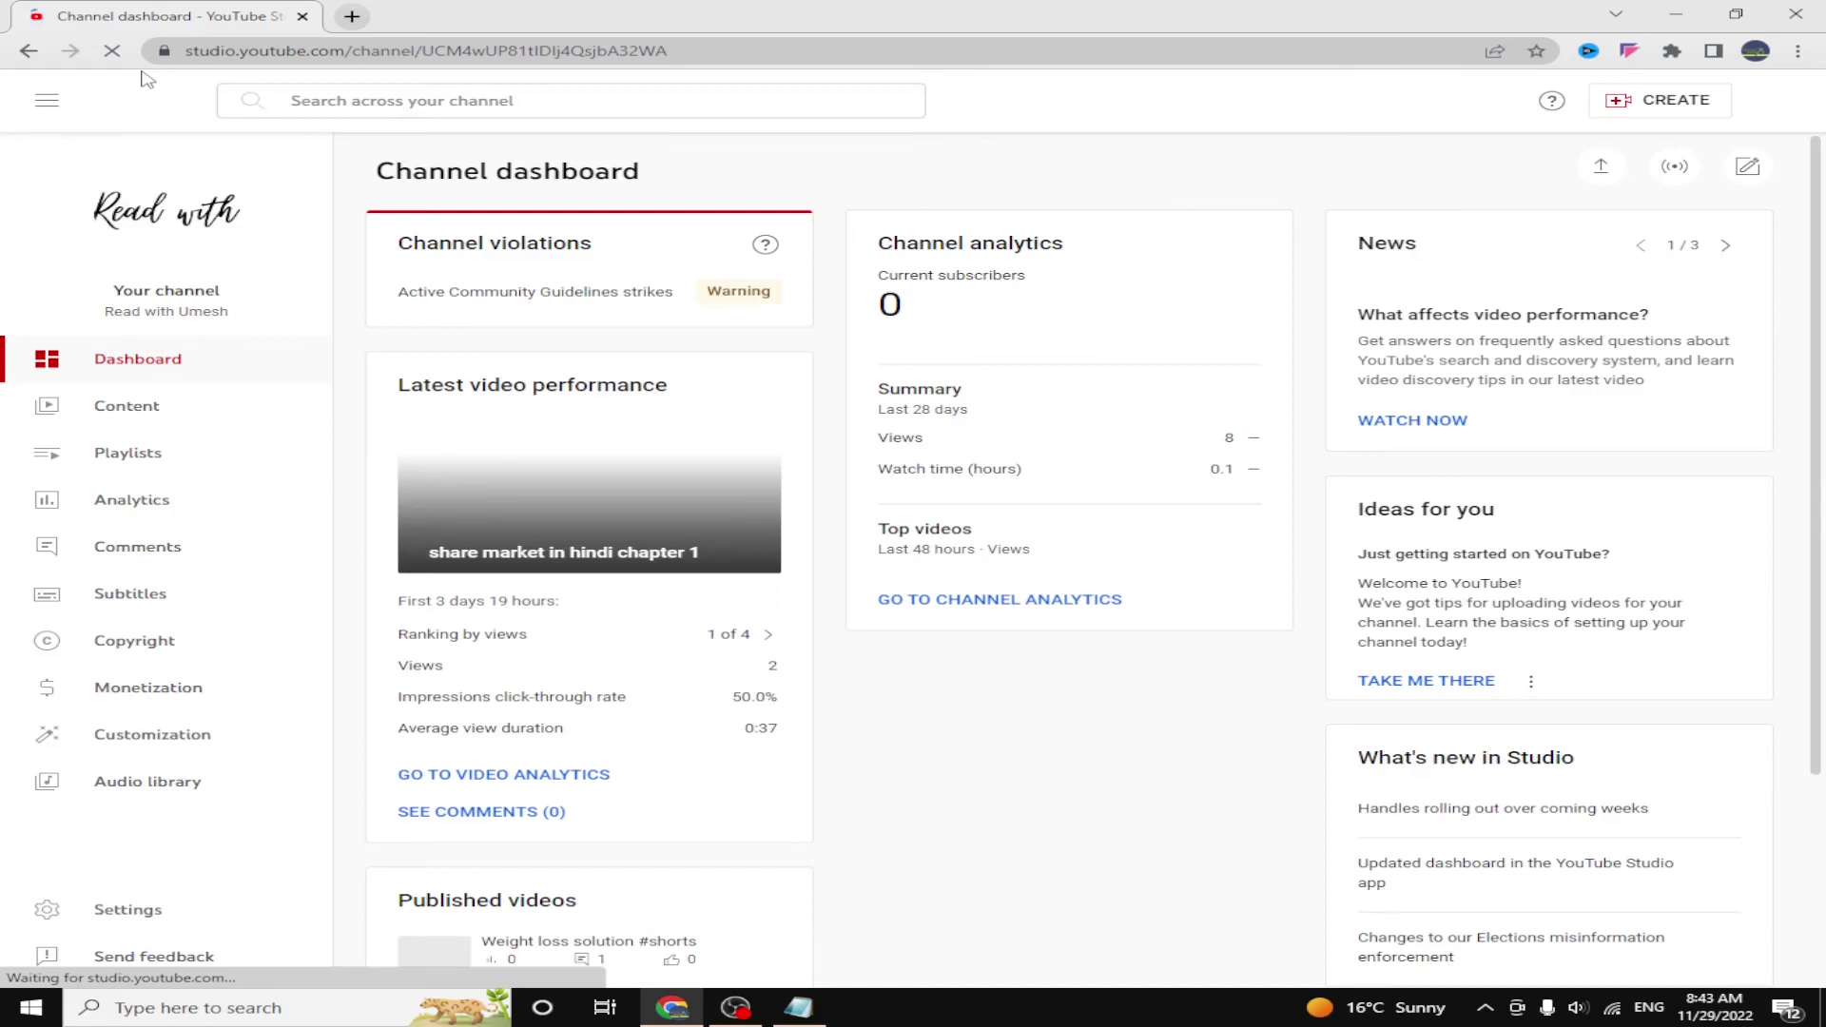
pyautogui.scroll(-3, 631, 346)
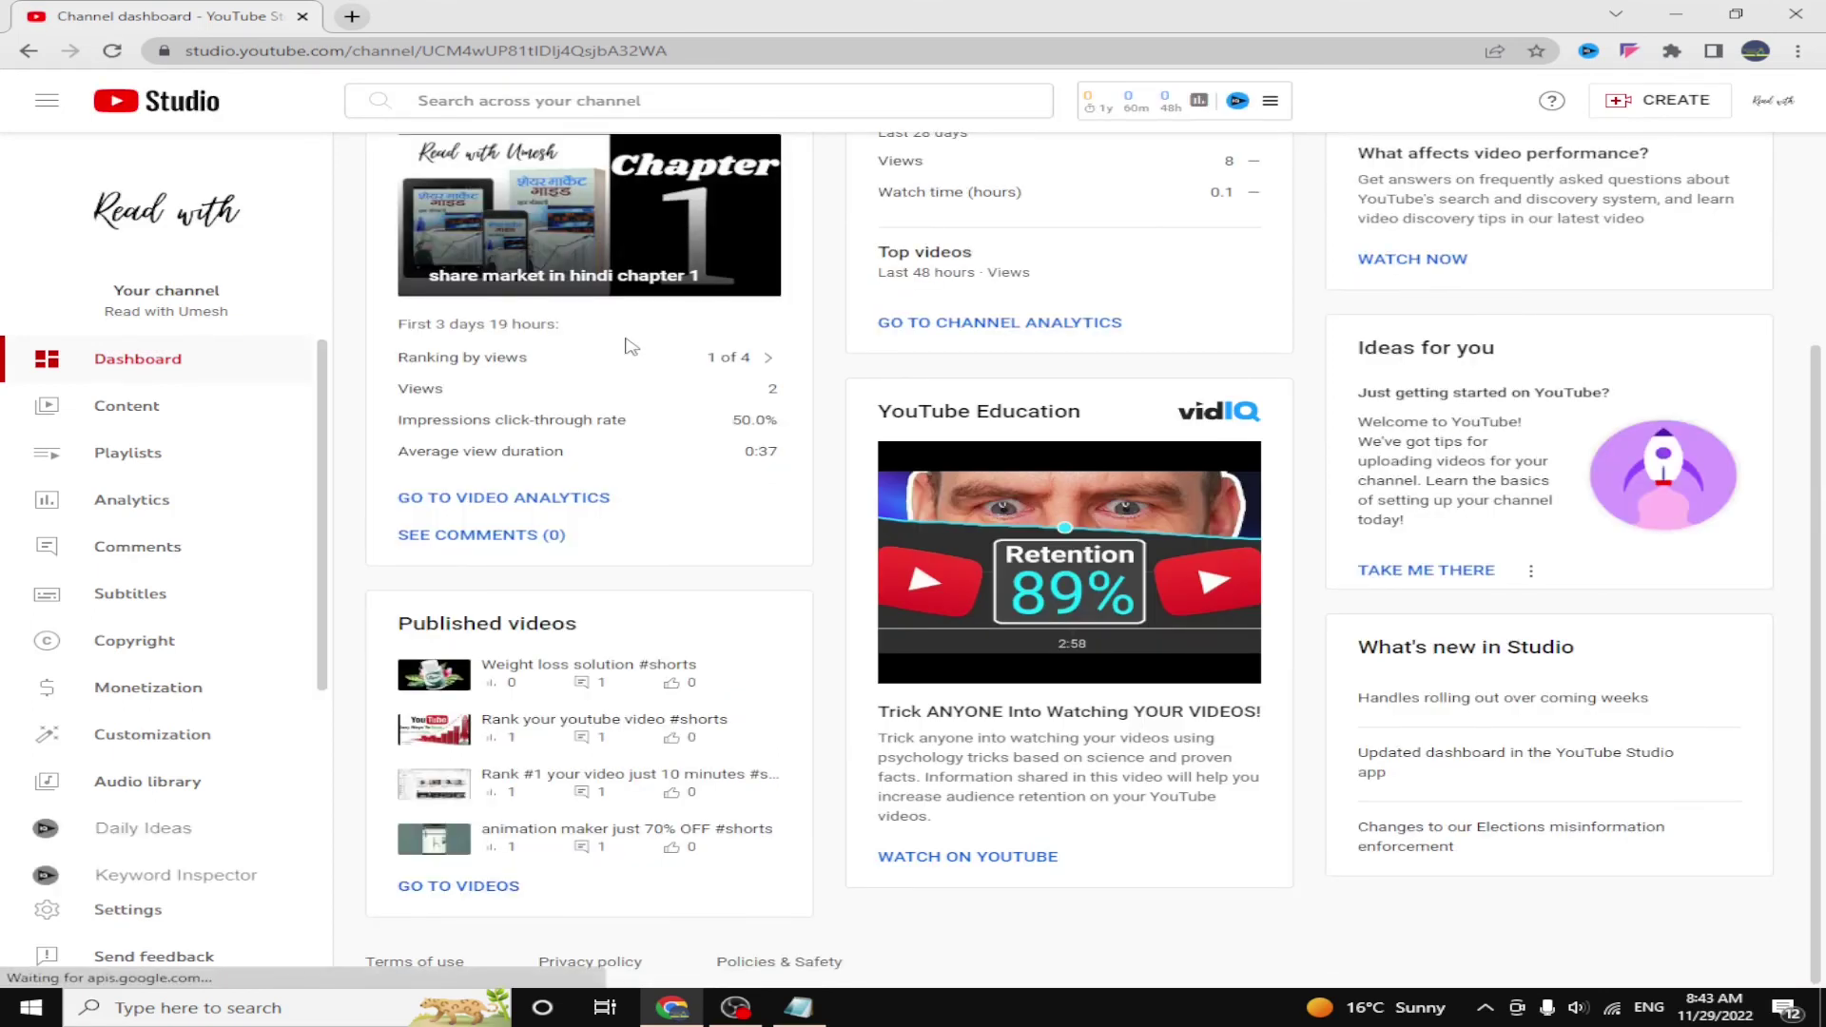
# Upload the video "Weight lose just easy Check Description" to the channel from the Video folder in Downloads
pyautogui.click(1671, 103)
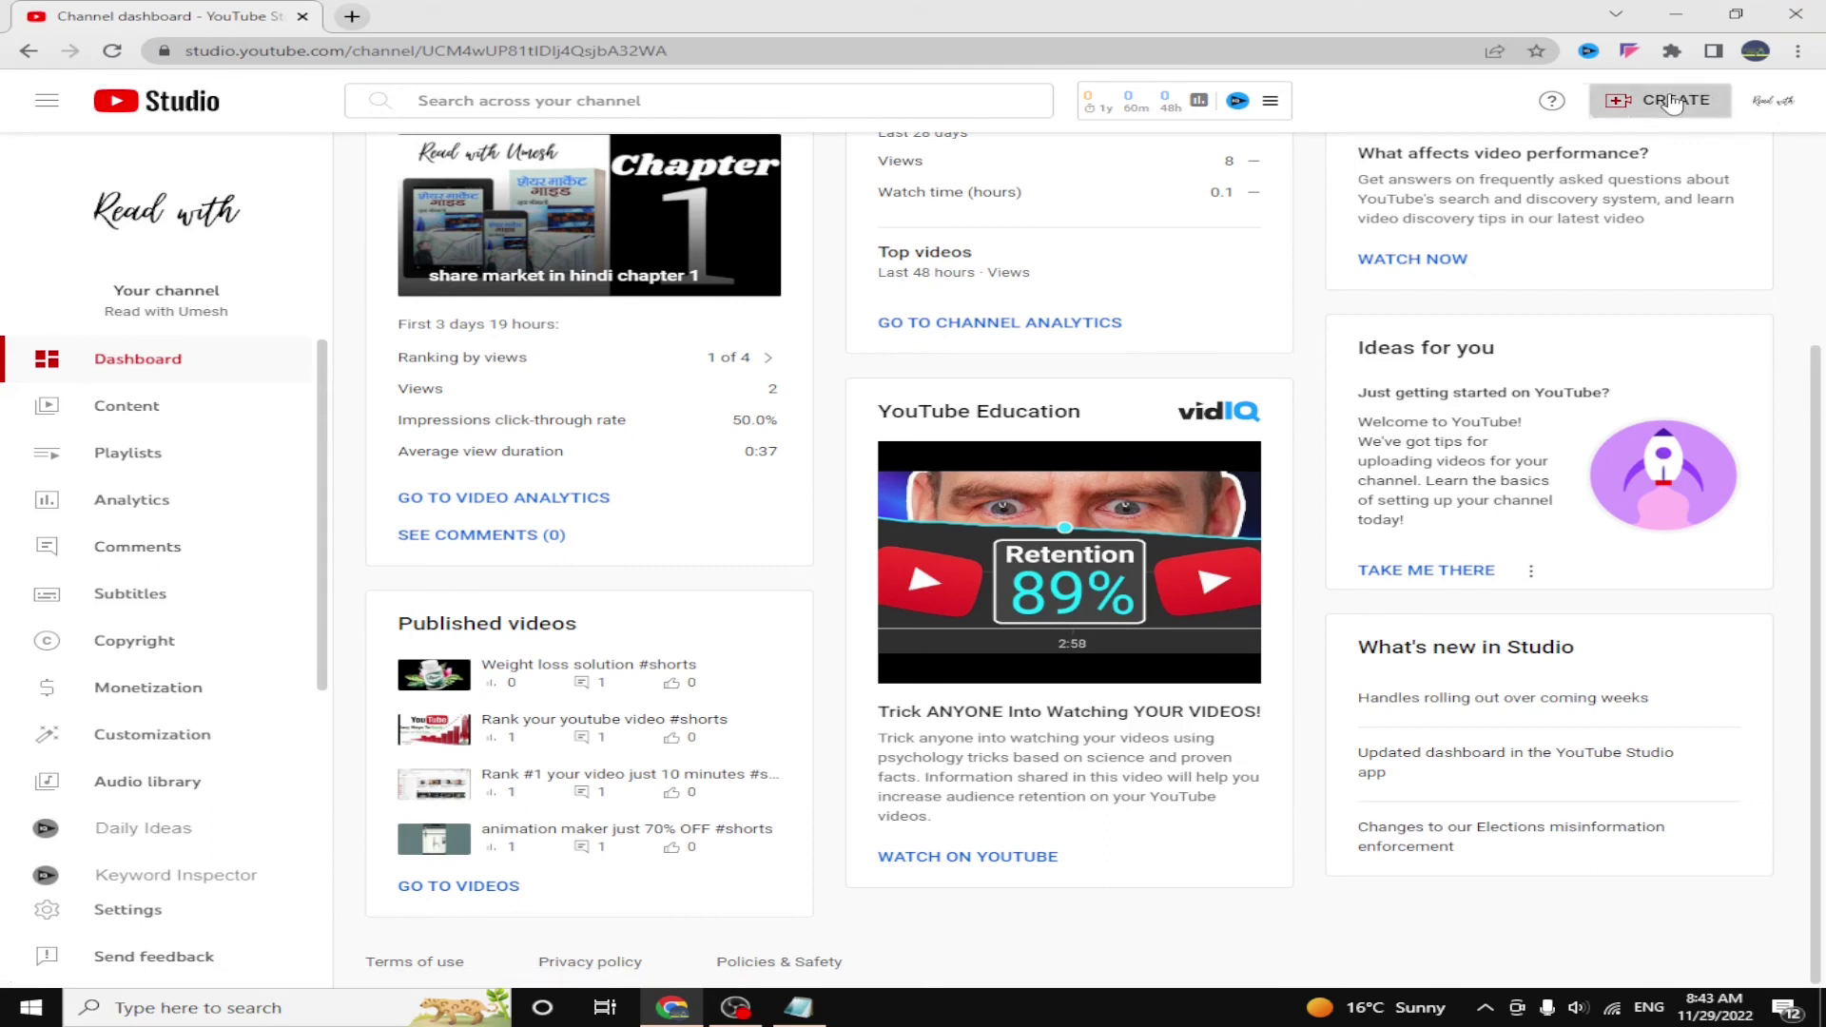
pyautogui.click(1662, 148)
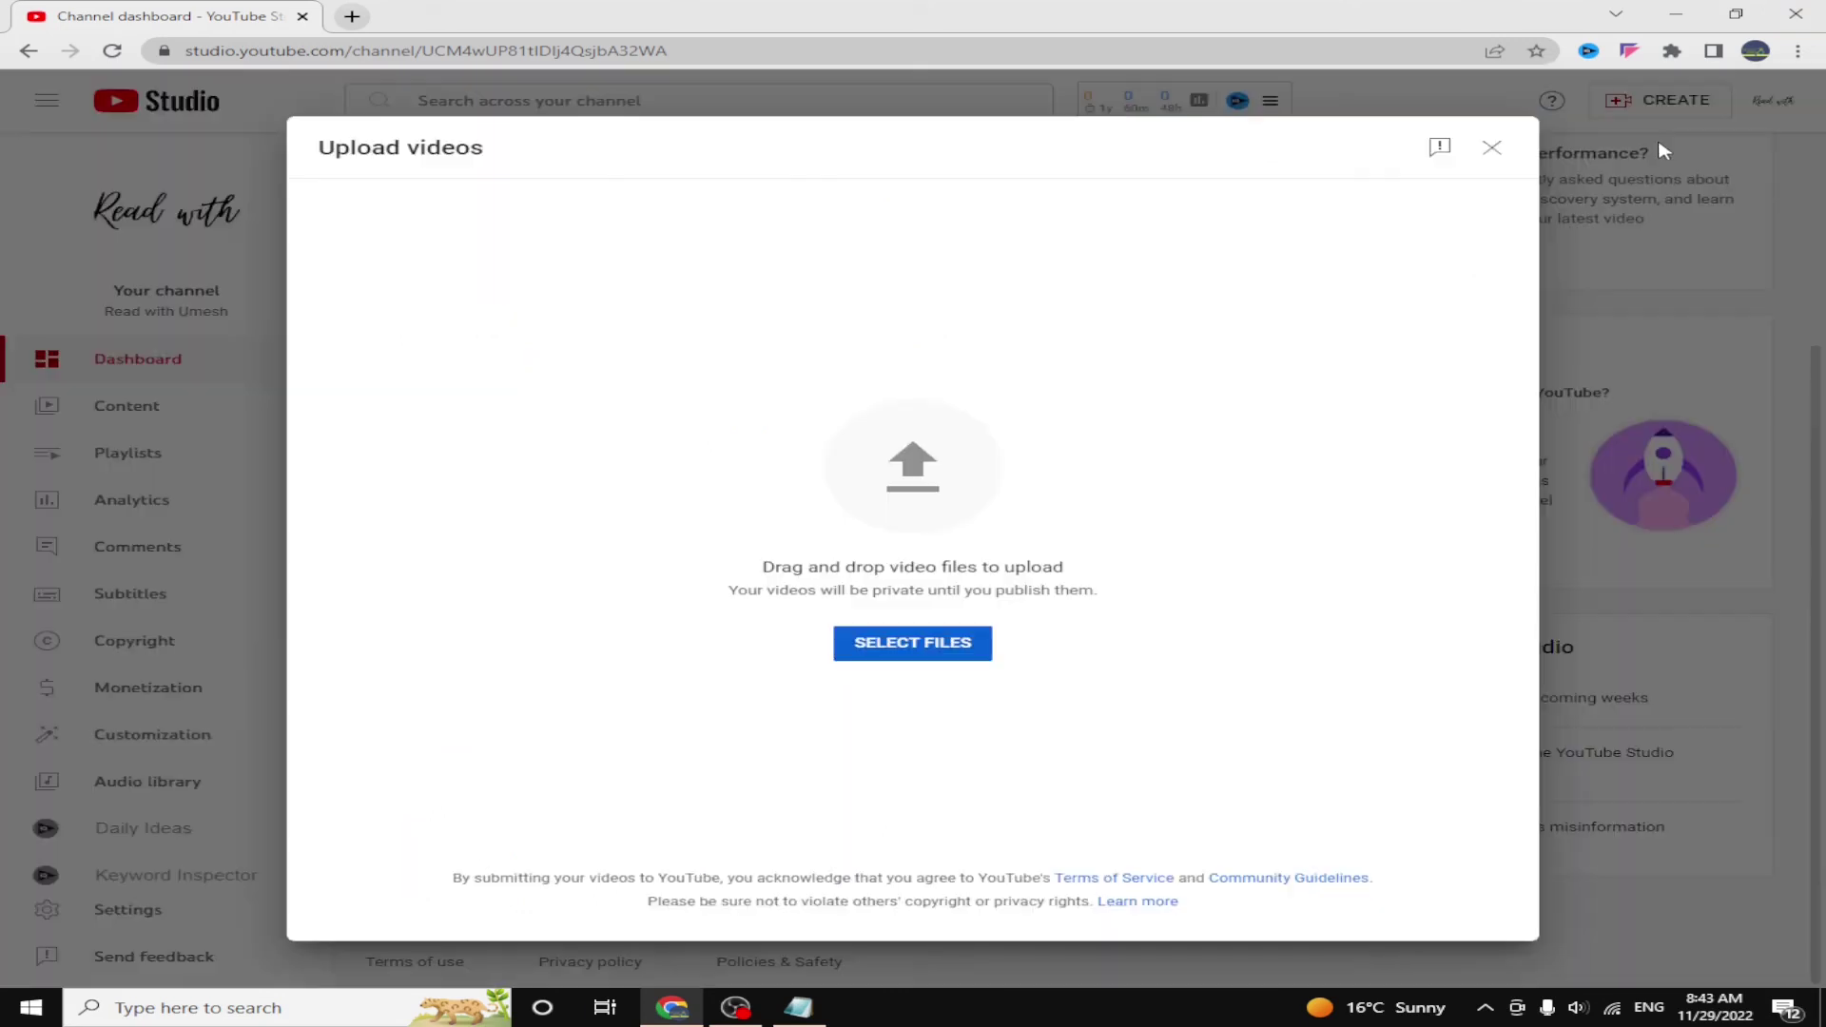
pyautogui.click(899, 645)
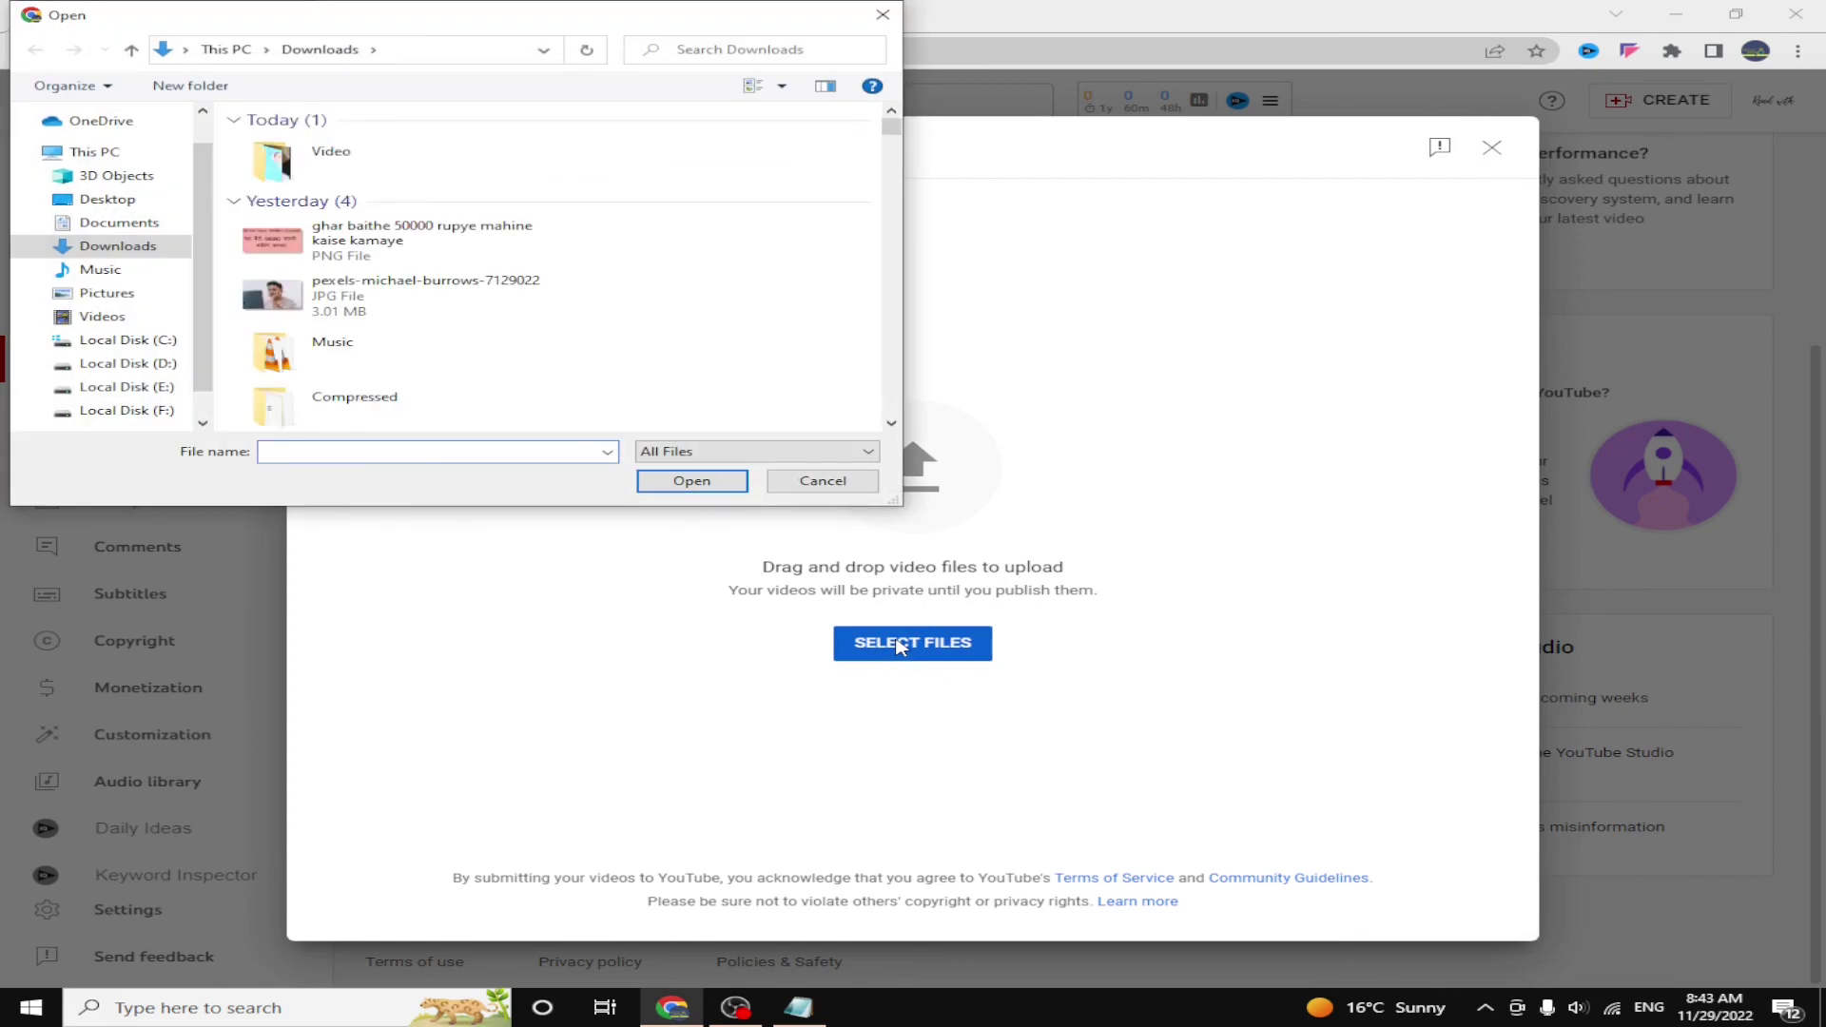
pyautogui.doubleClick(281, 186)
pyautogui.click(465, 304)
pyautogui.click(704, 479)
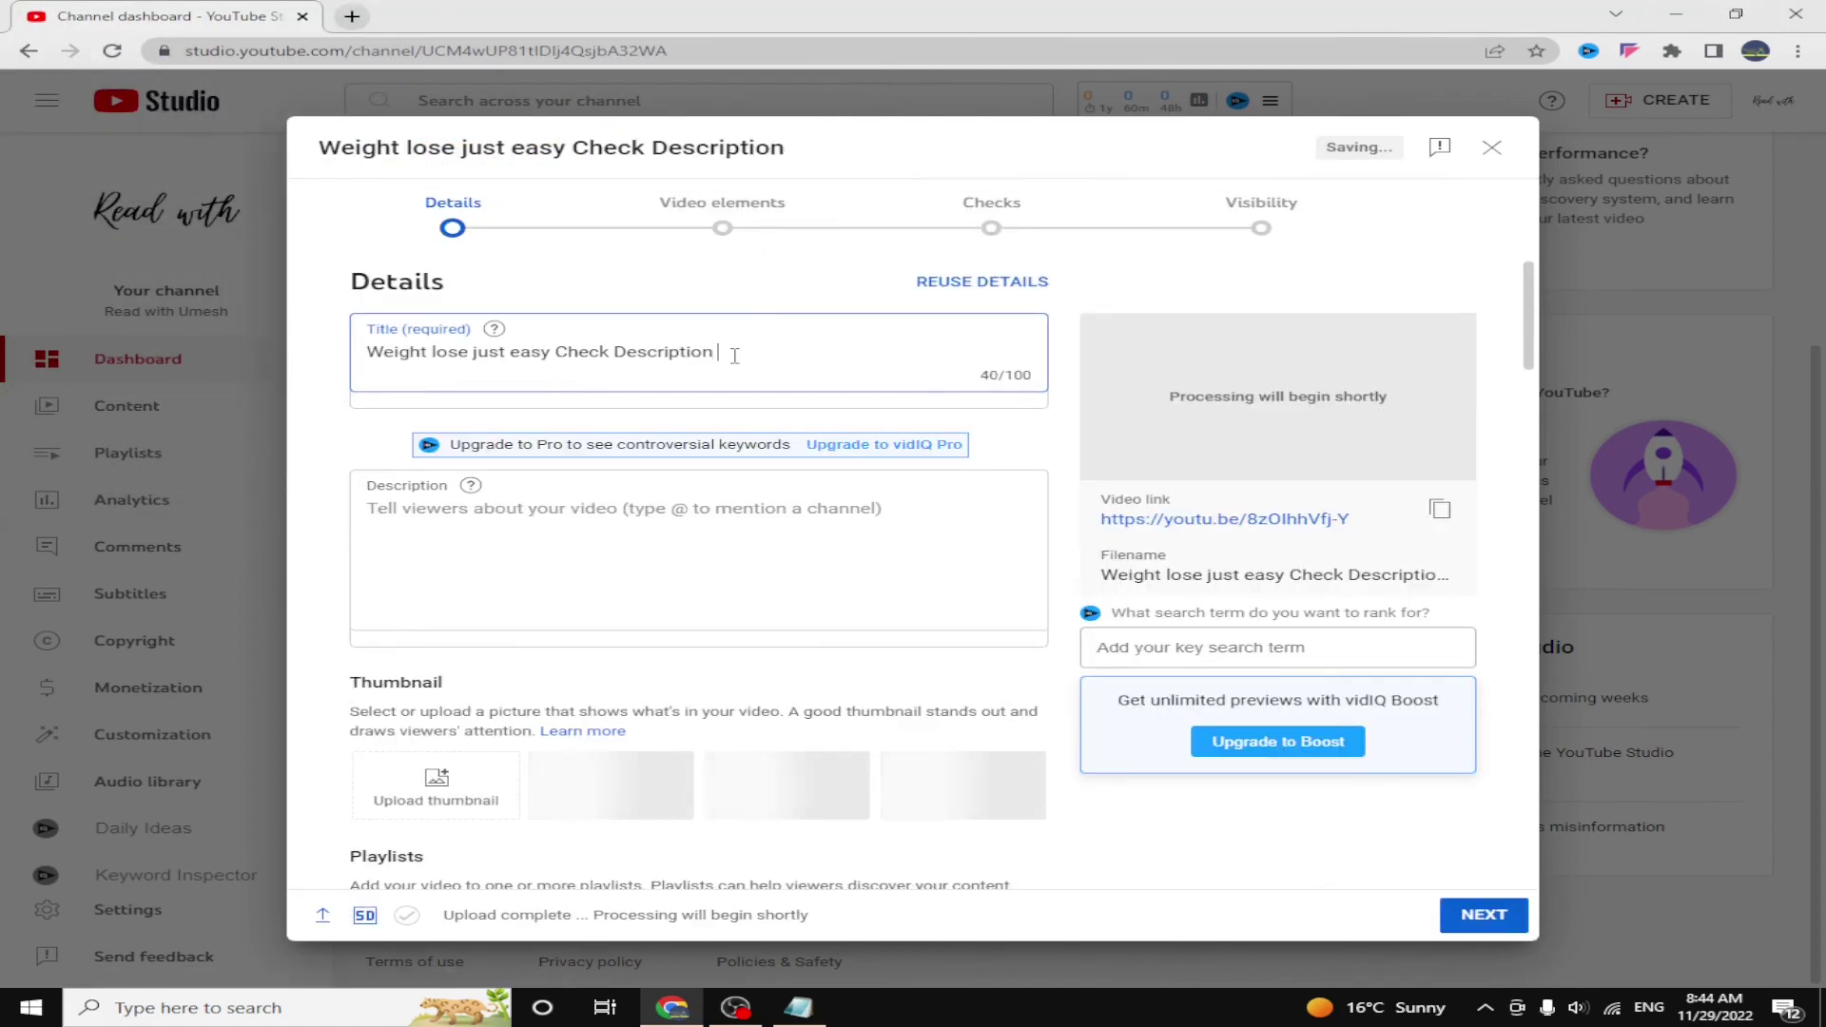
# Add the hashtag #shorts to the end of the video title and to the description
pyautogui.write('#')
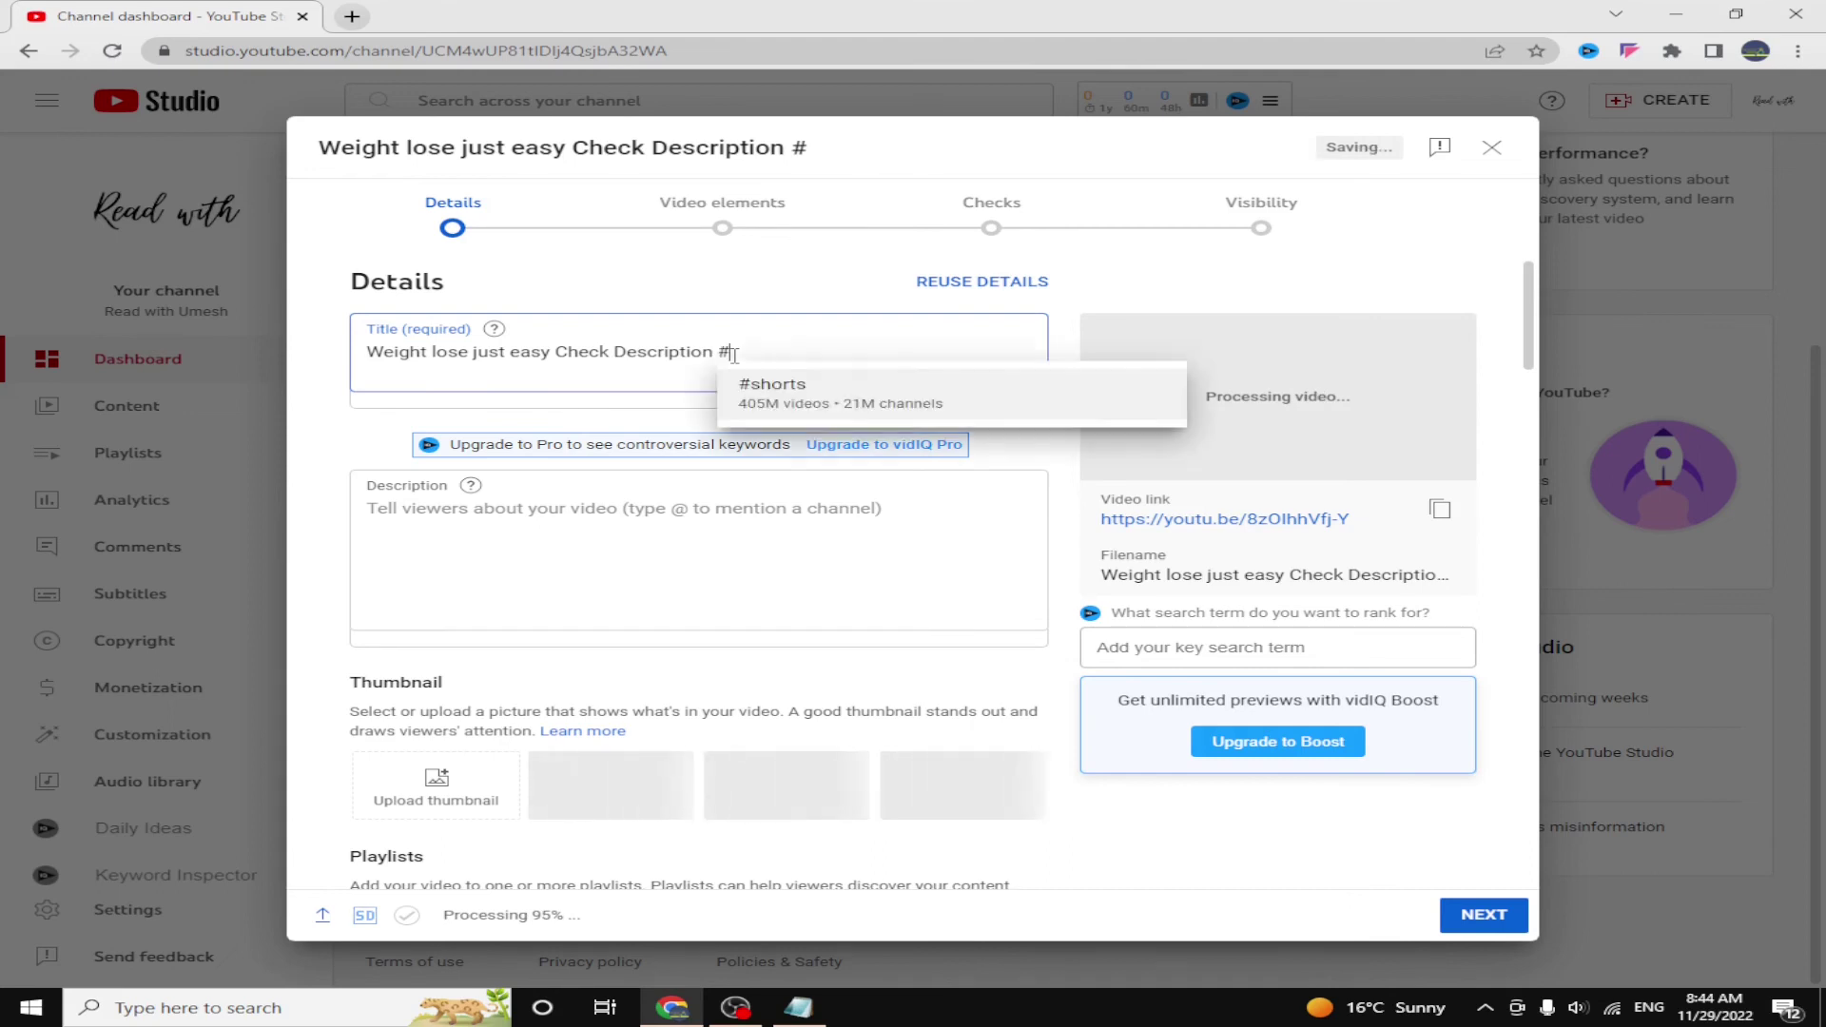
pyautogui.click(766, 390)
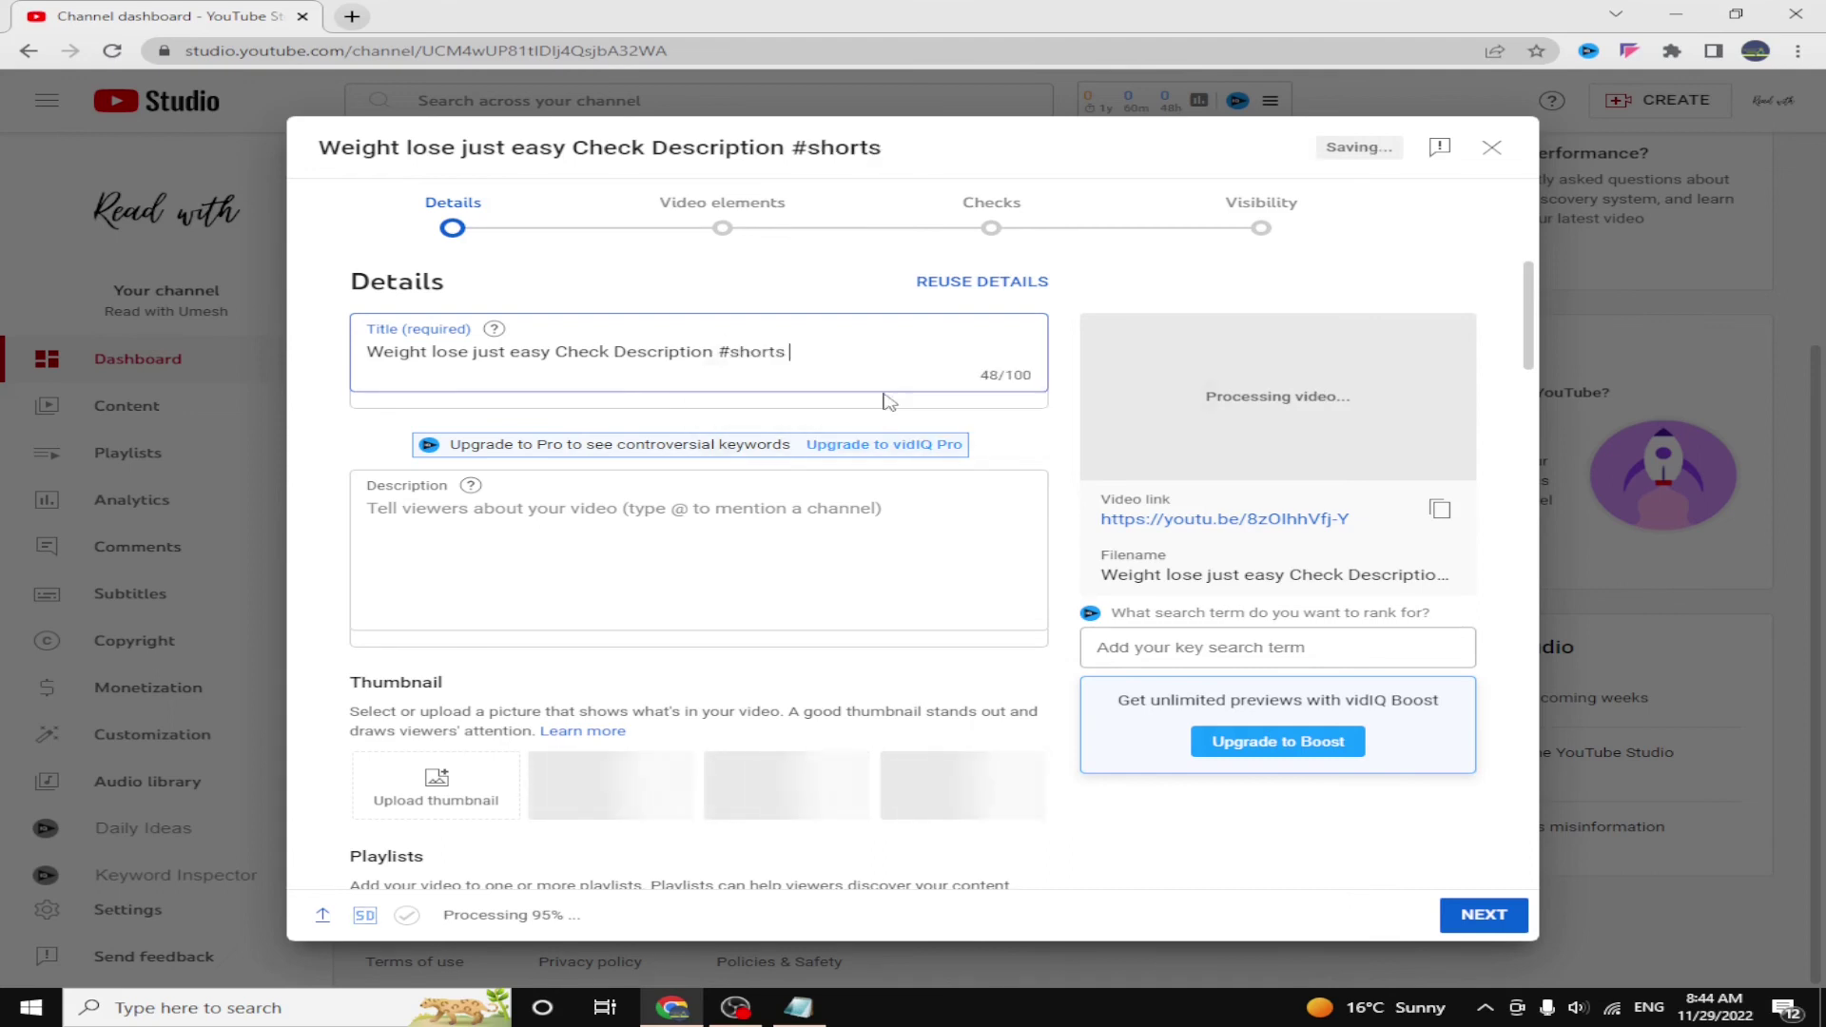
pyautogui.click(538, 517)
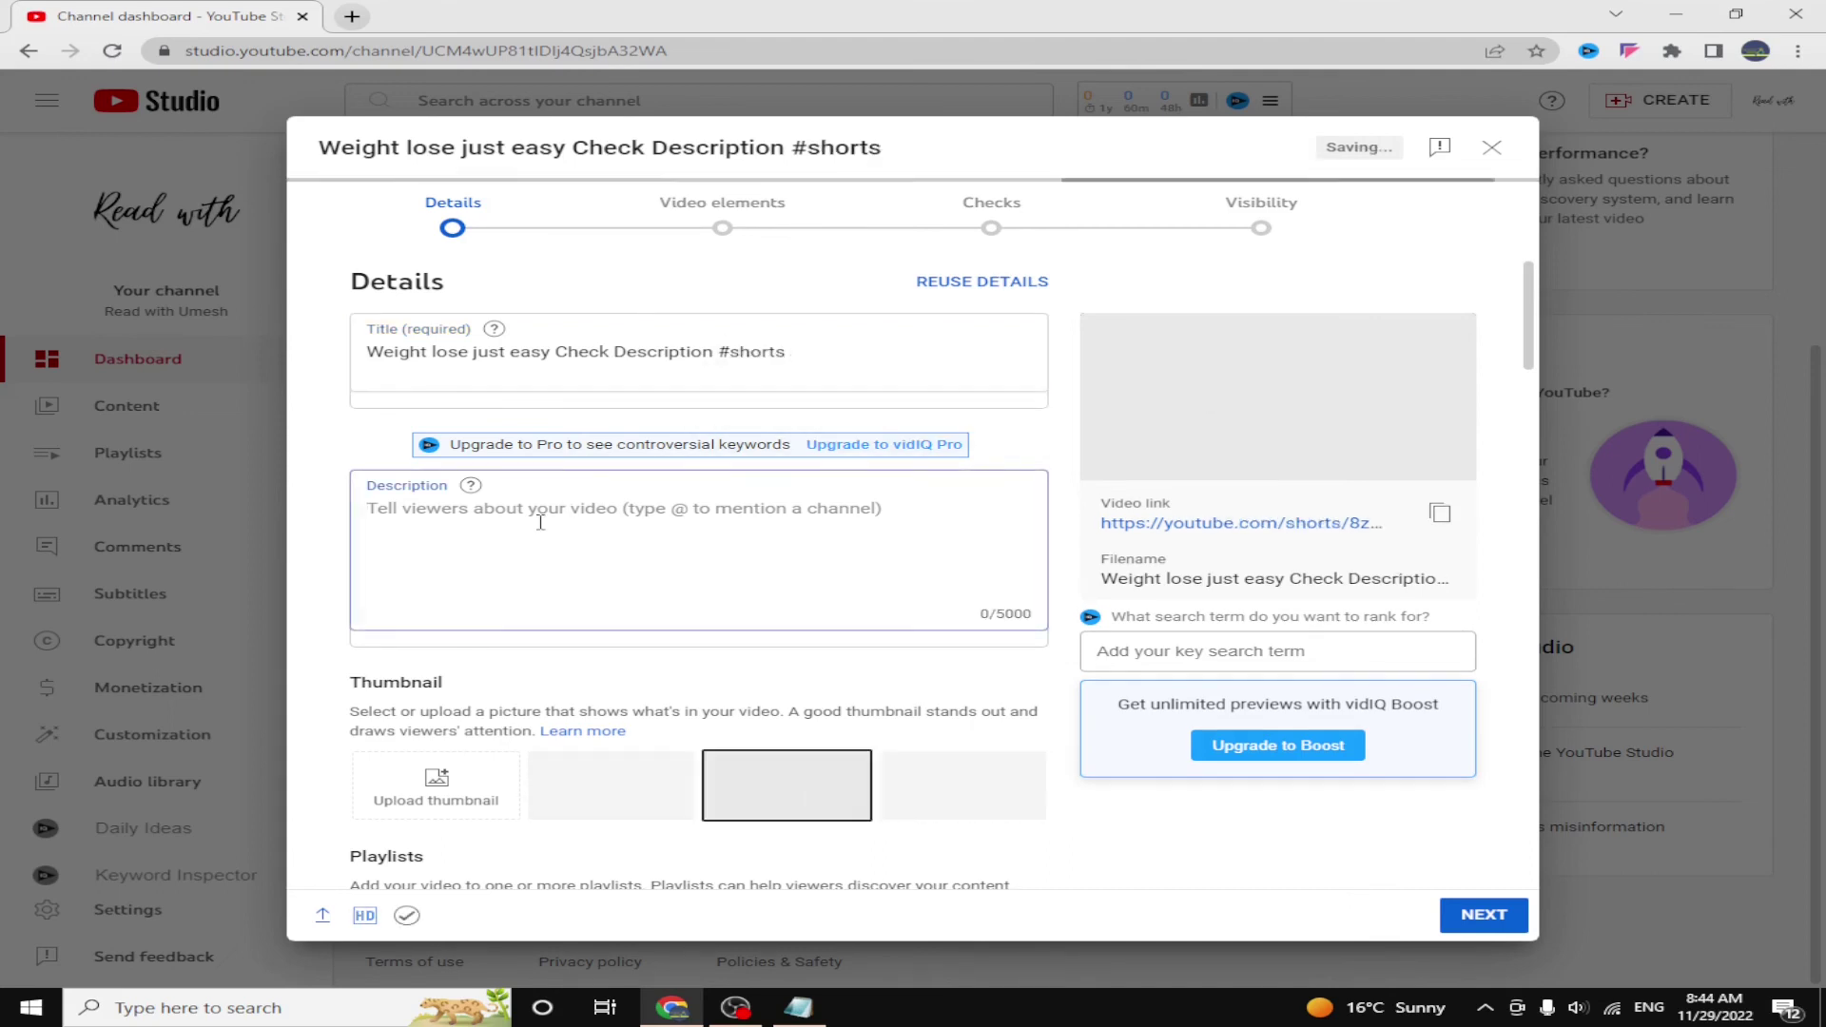
pyautogui.write('#')
pyautogui.click(543, 547)
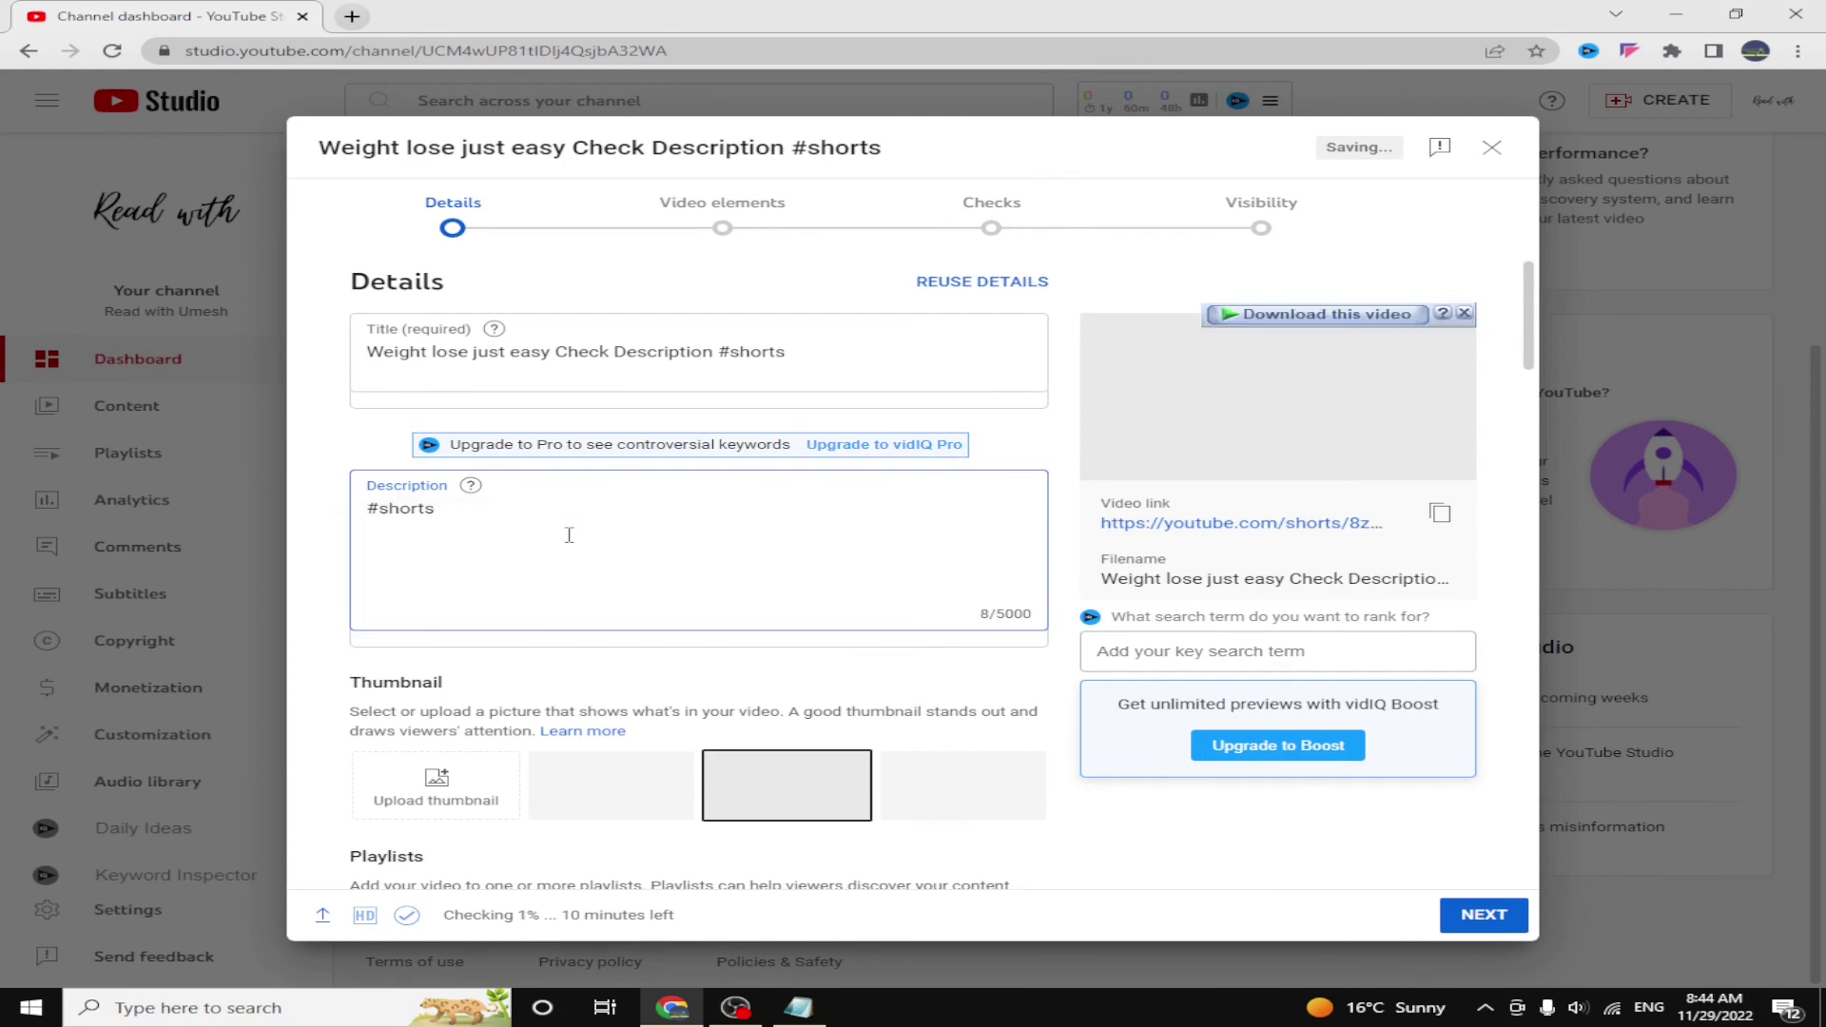
# Add the hashtags #ytshorts #shorts to the end of the description and mark the video as not made for kids
pyautogui.write('#ytshorts #shorts')
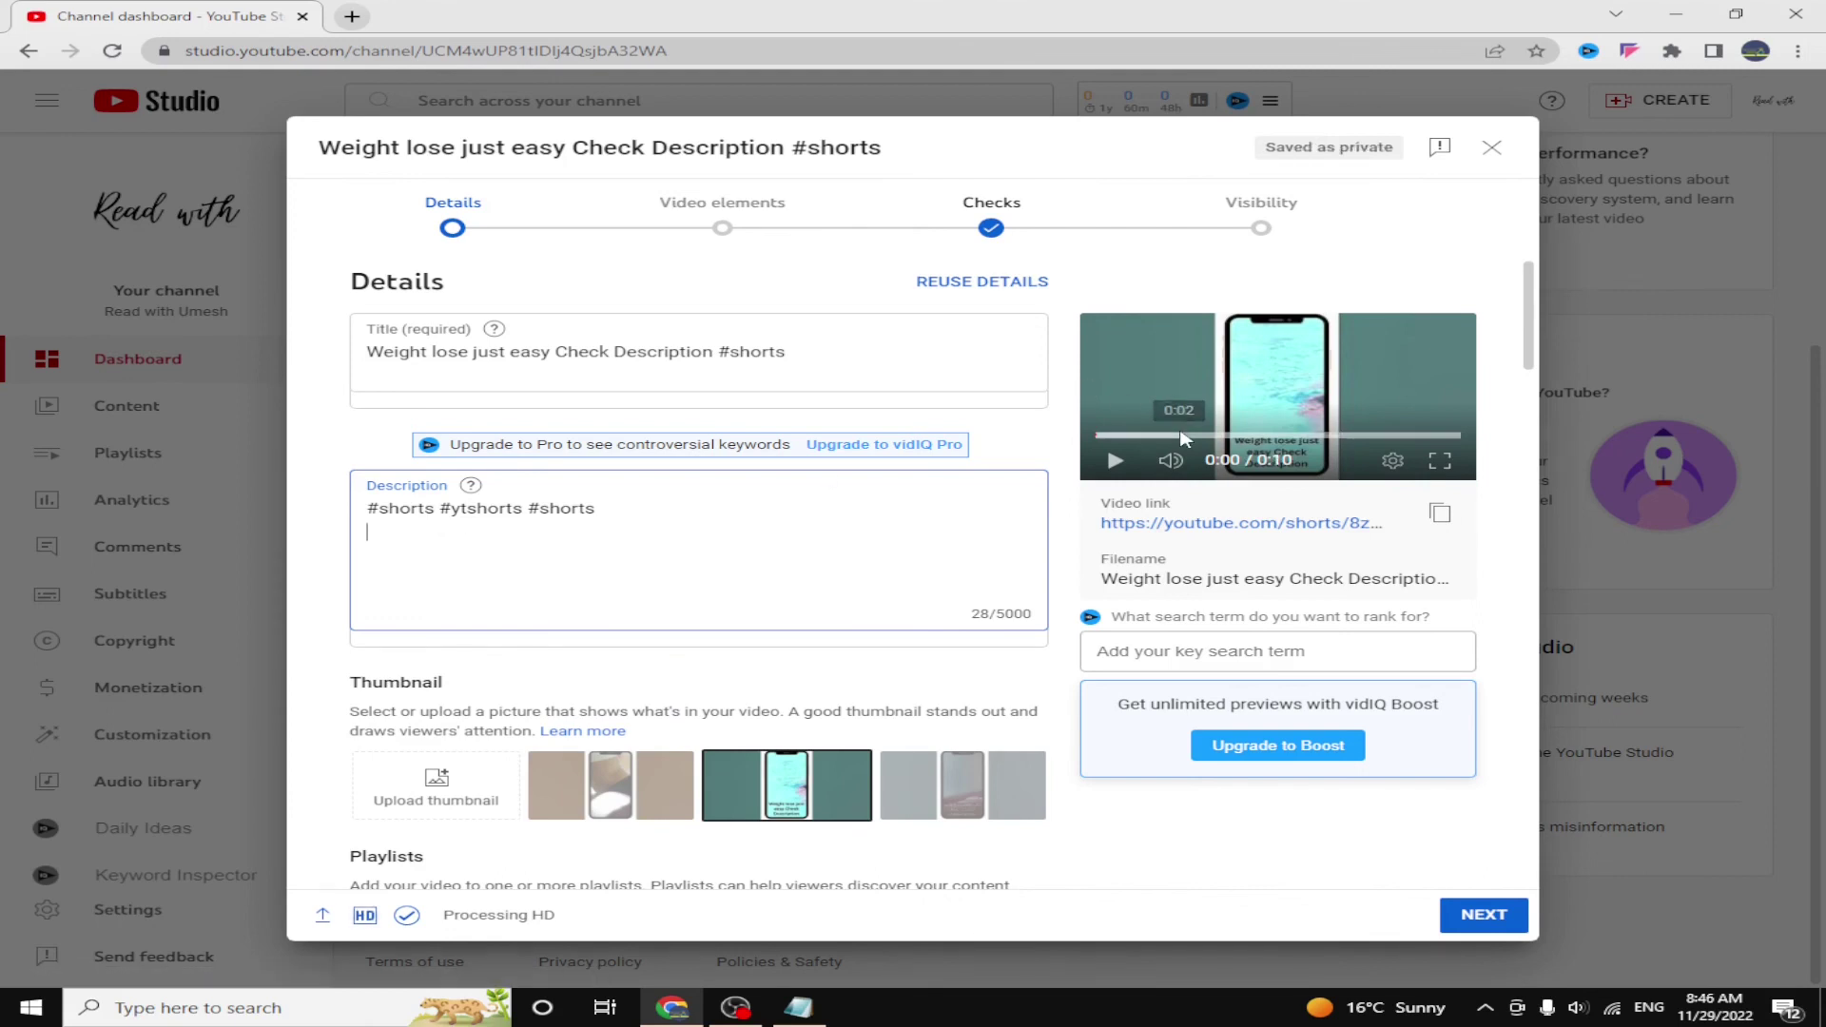
pyautogui.scroll(-6, 511, 653)
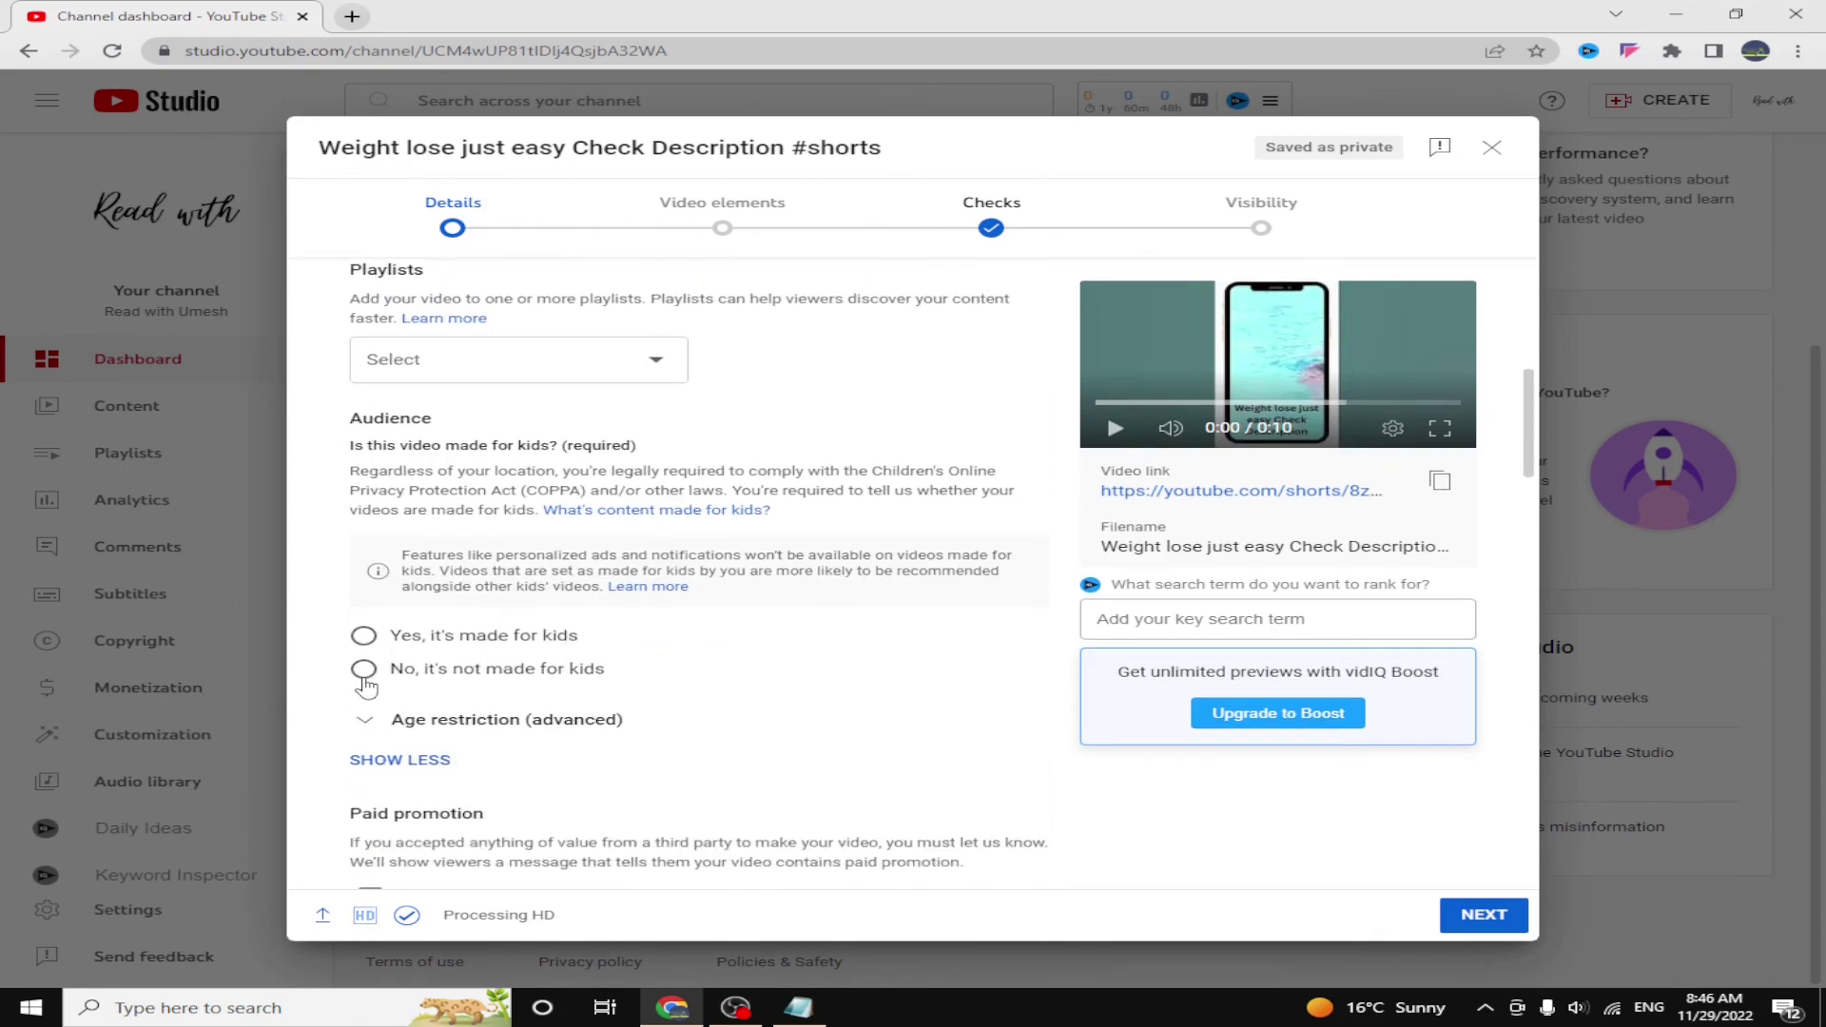
pyautogui.click(365, 673)
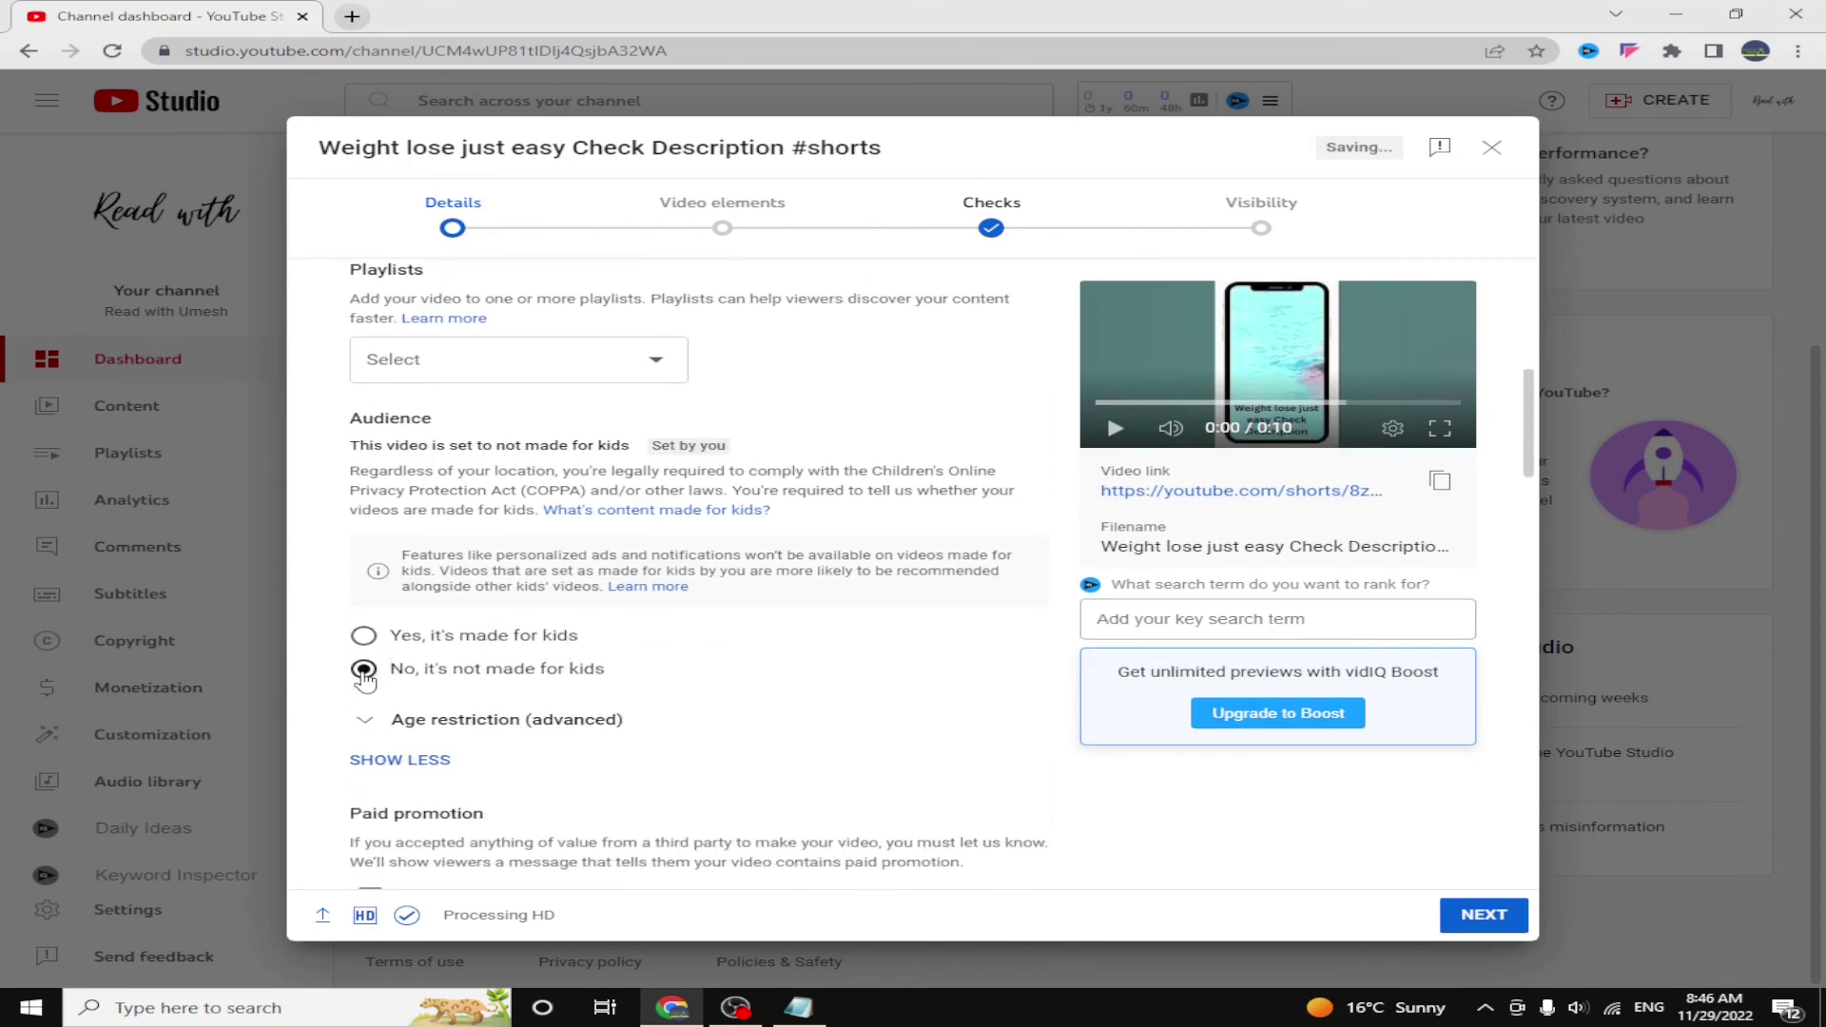
# Review the video's copyright check and set its comments to Allow all comments
pyautogui.click(991, 214)
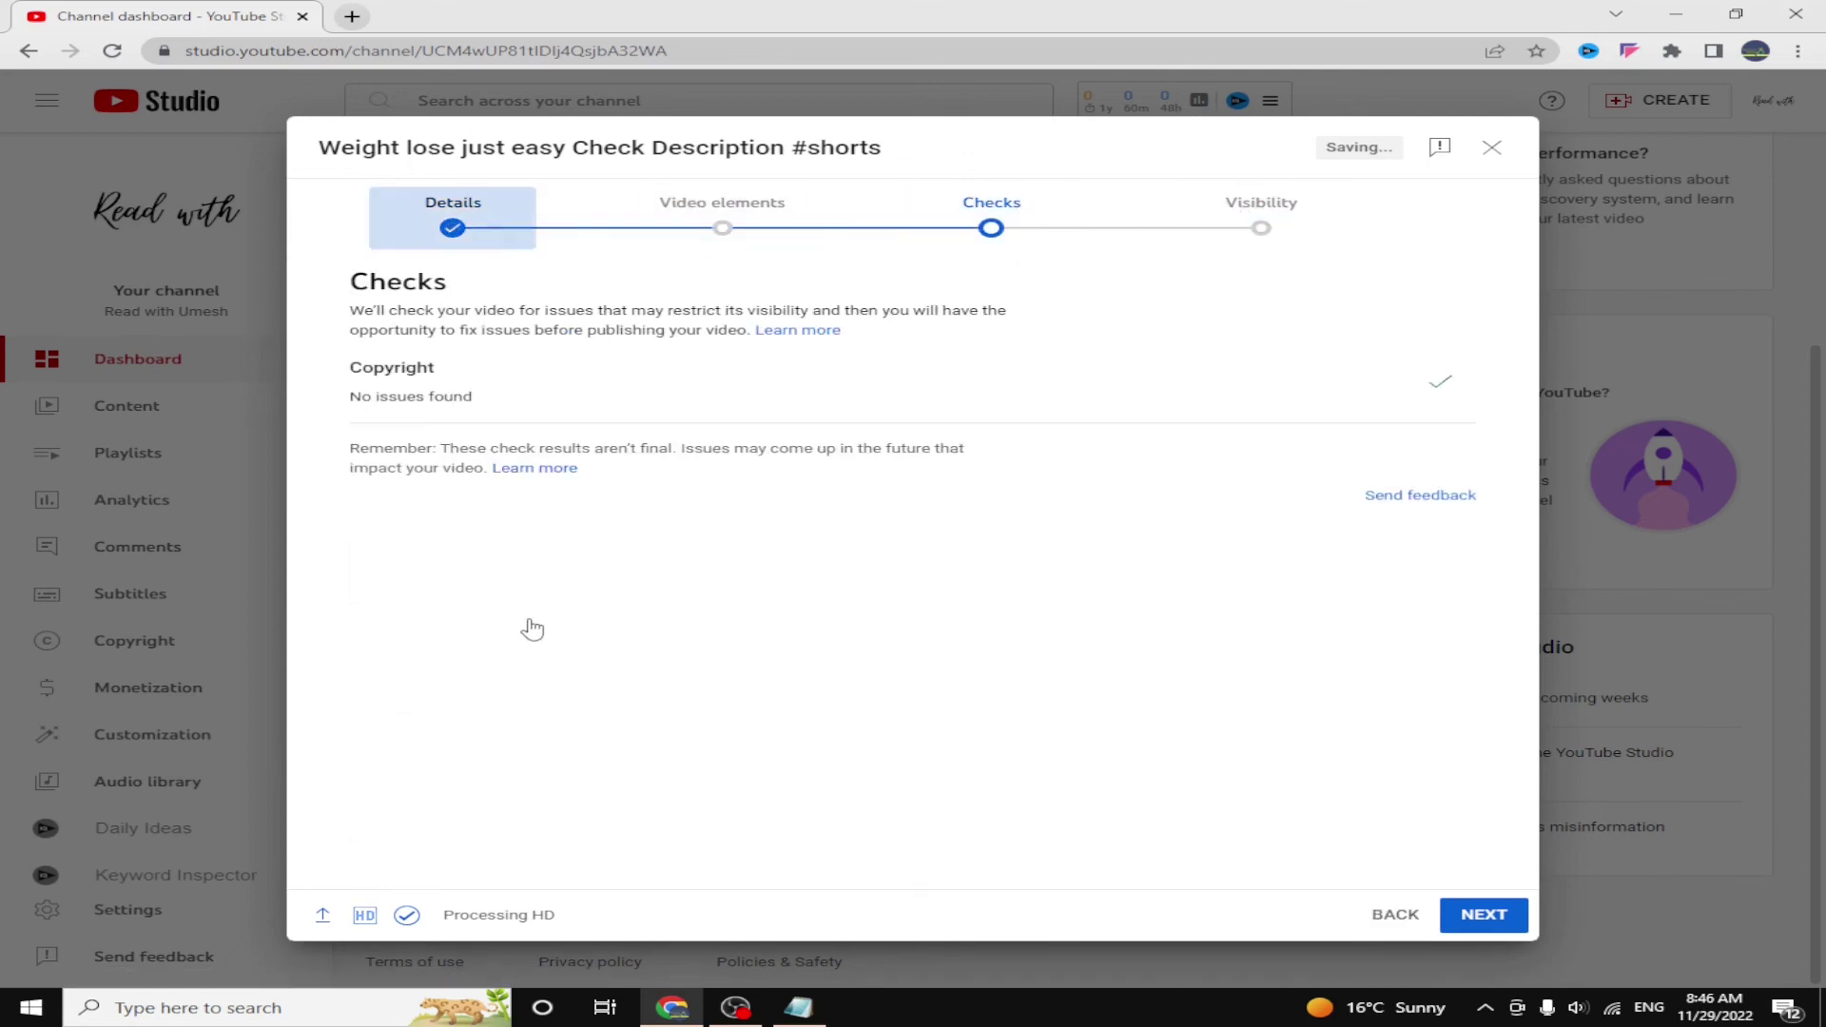
pyautogui.scroll(-20, 533, 628)
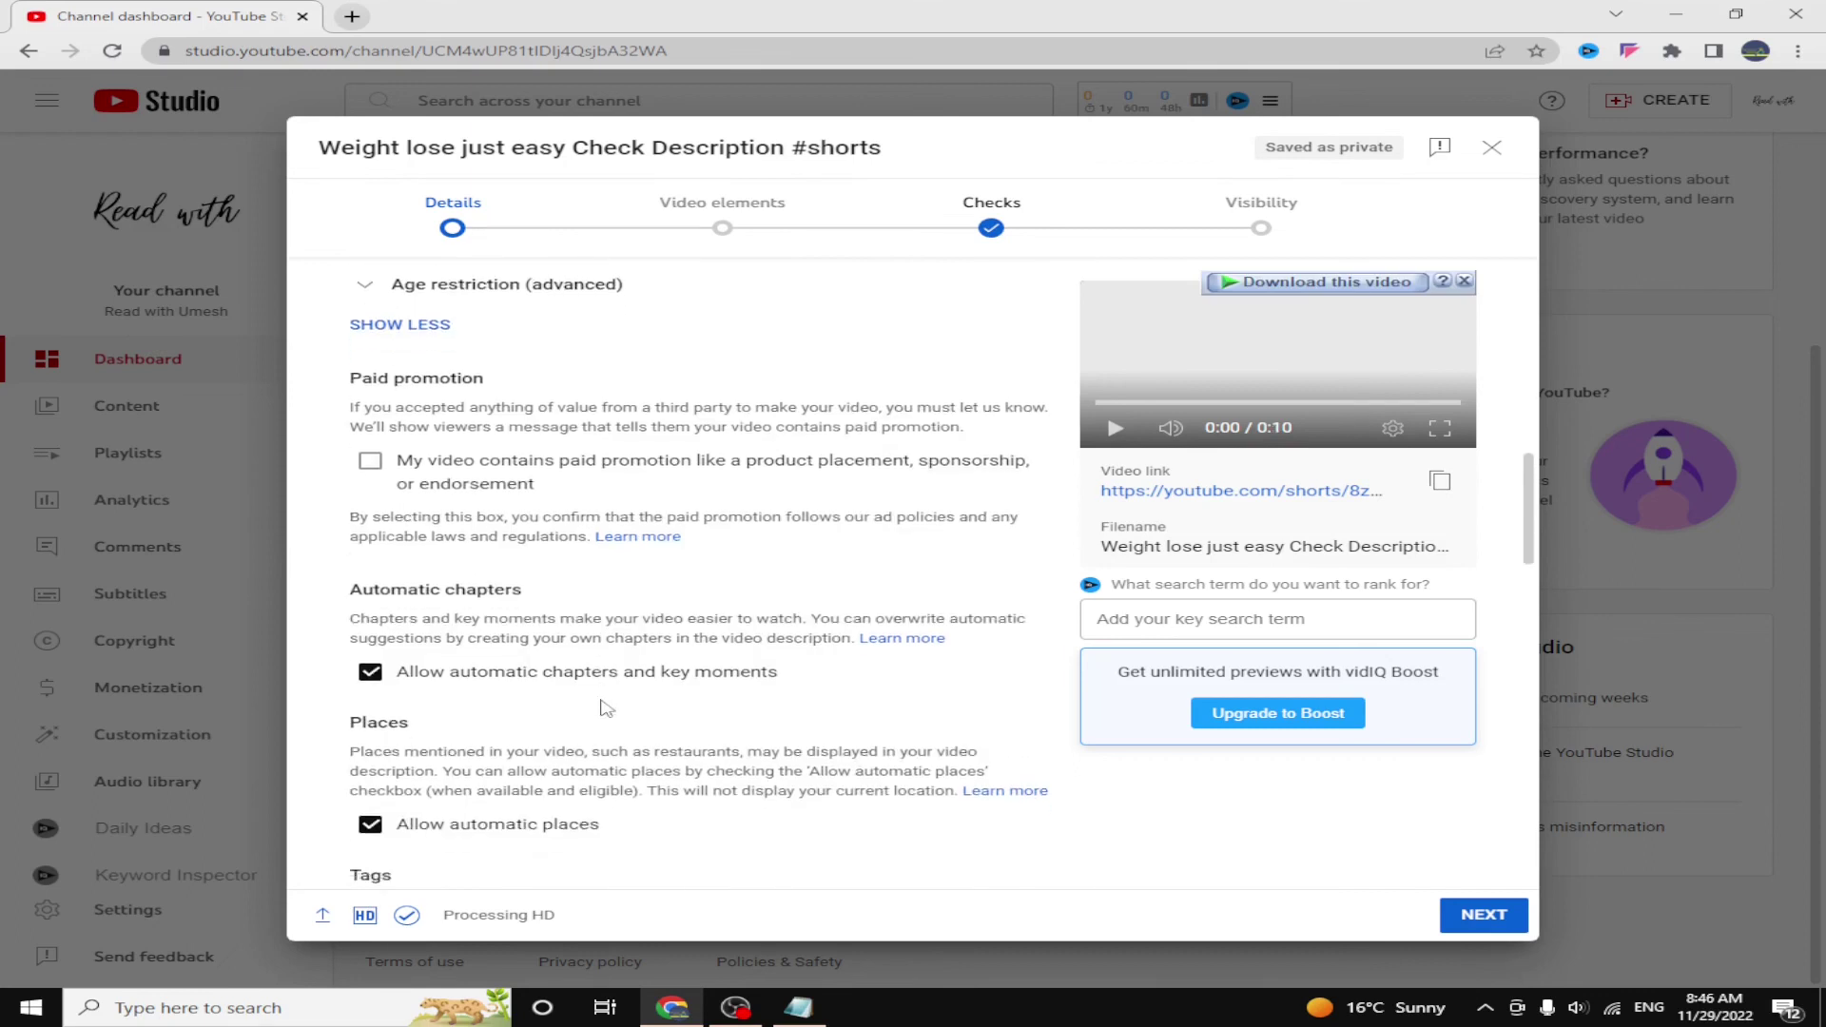
pyautogui.click(376, 575)
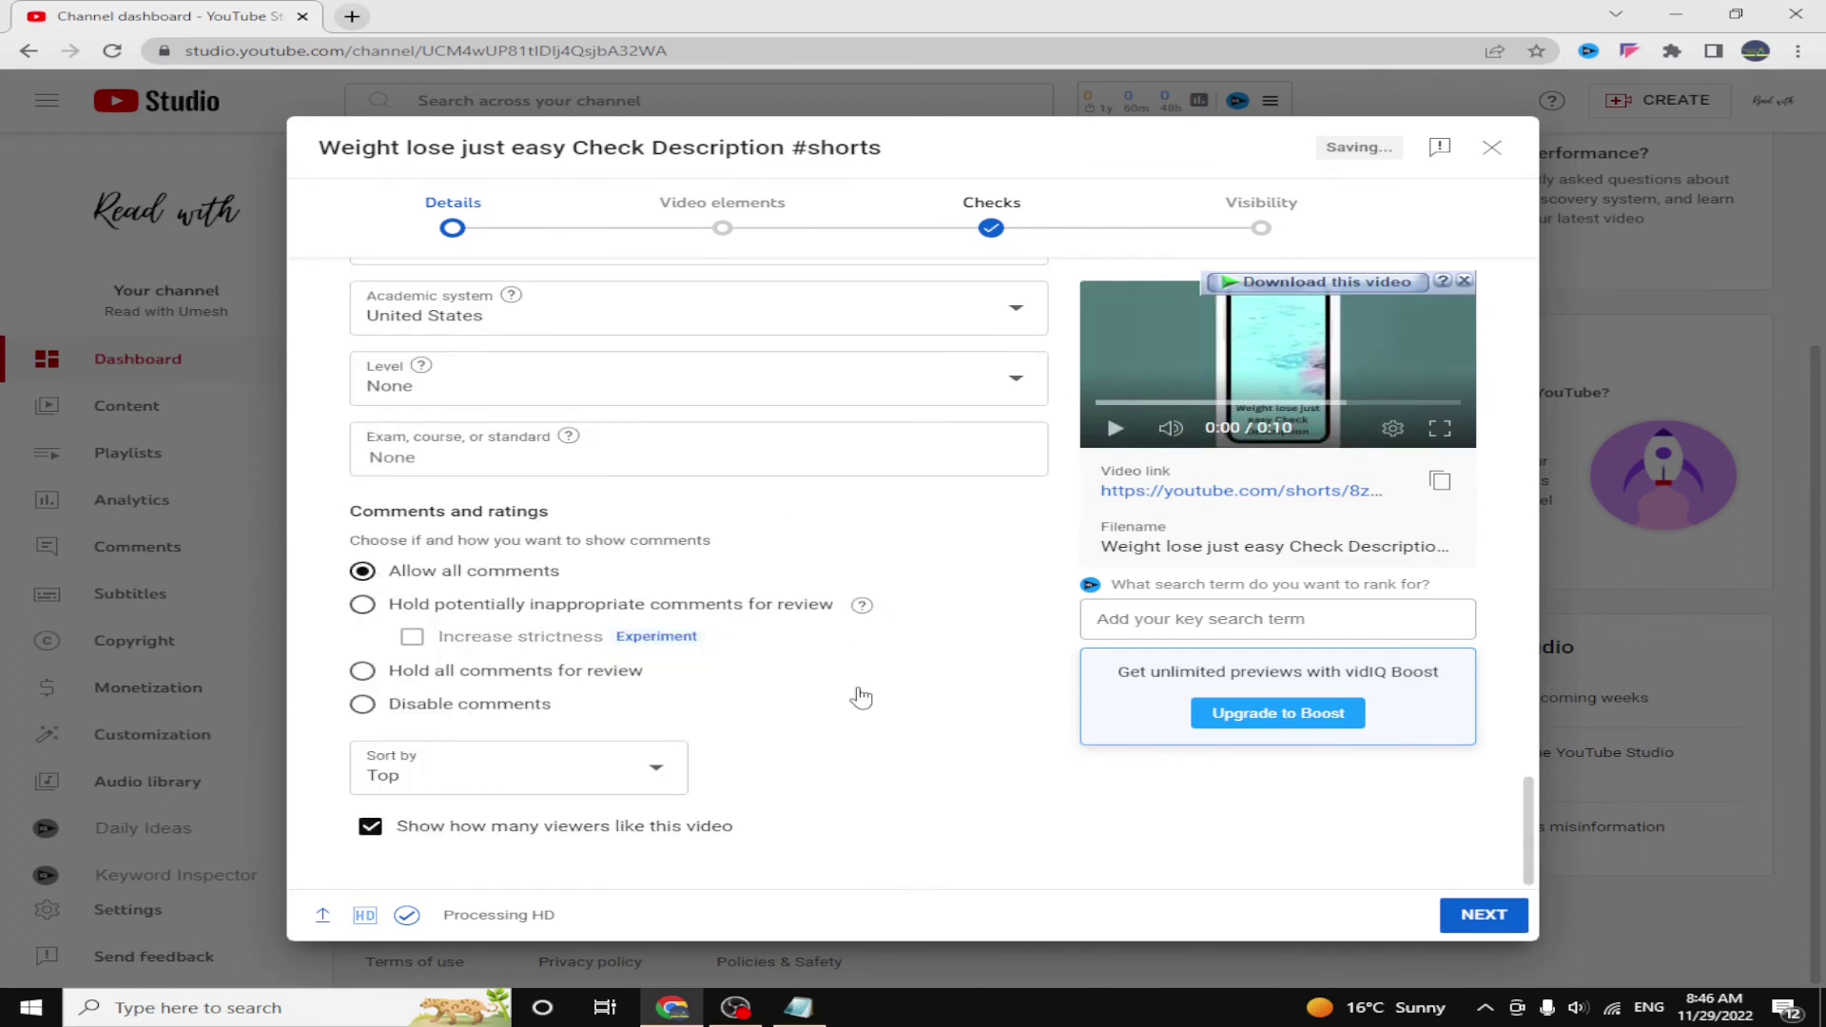
# Publish the video with Public visibility and dismiss the publishing confirmation
pyautogui.click(1464, 915)
pyautogui.click(1465, 915)
pyautogui.click(1461, 913)
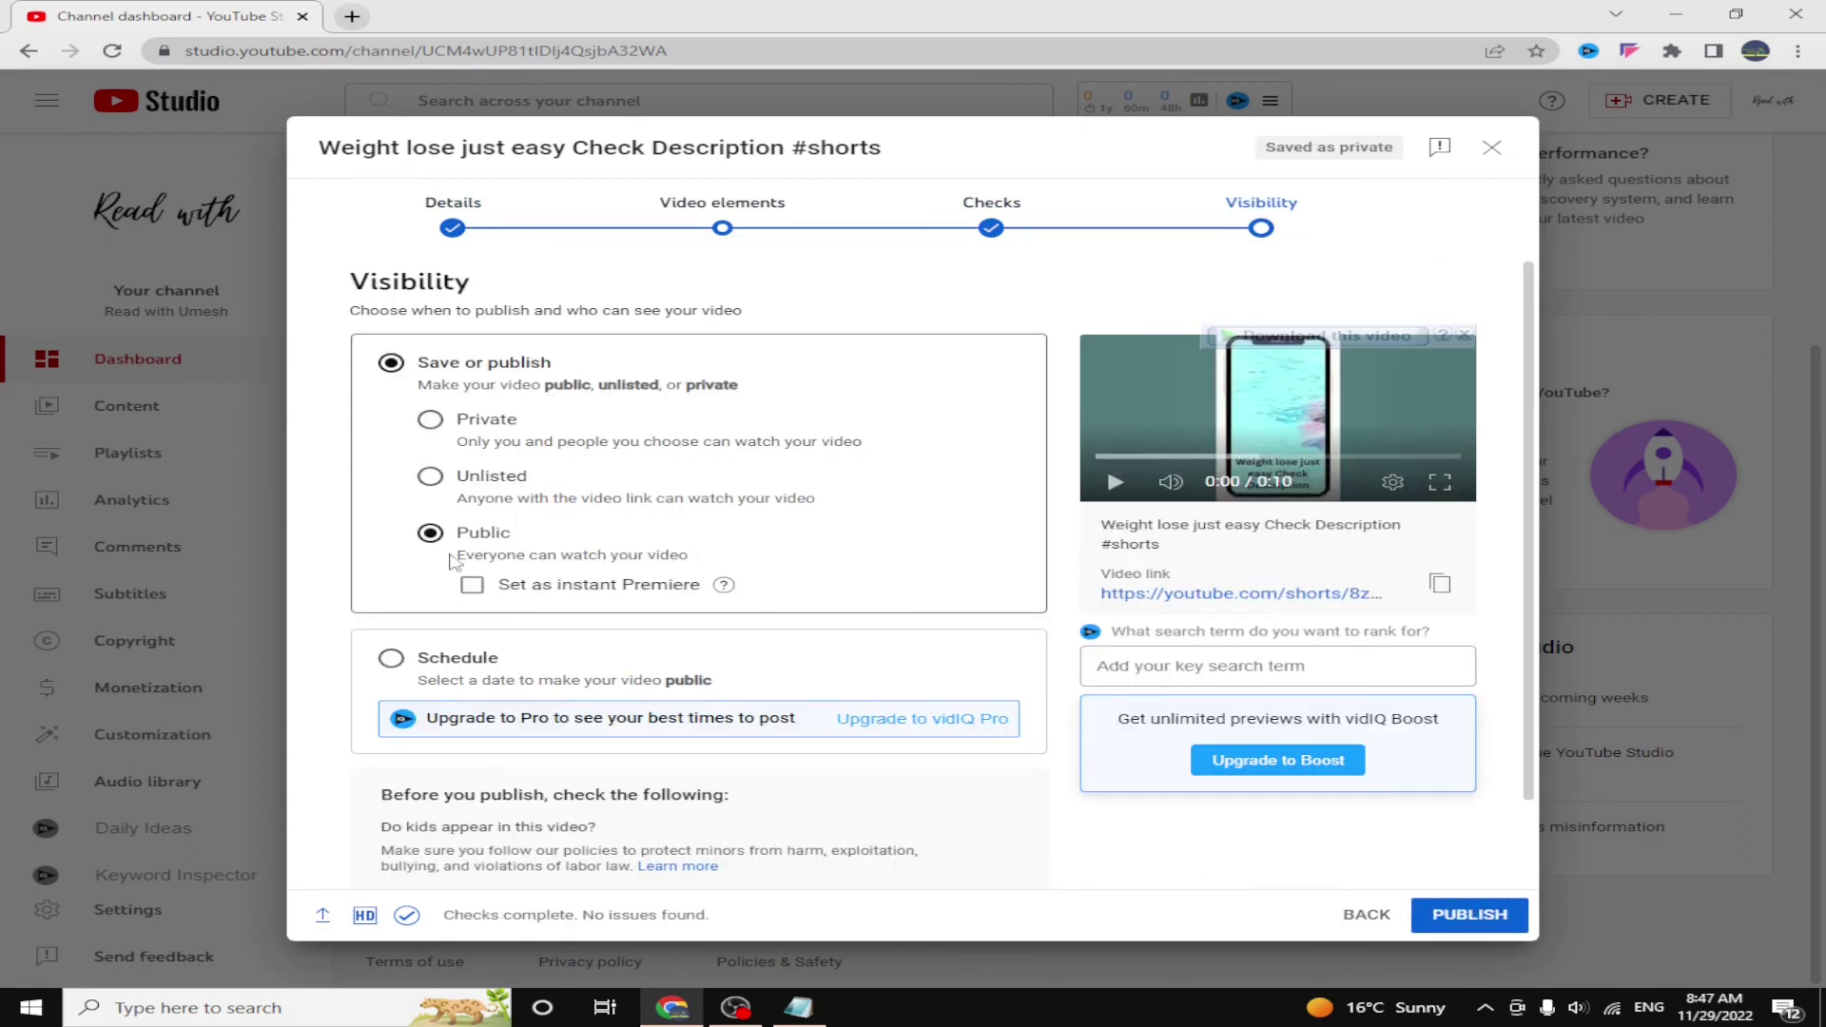
pyautogui.click(1438, 926)
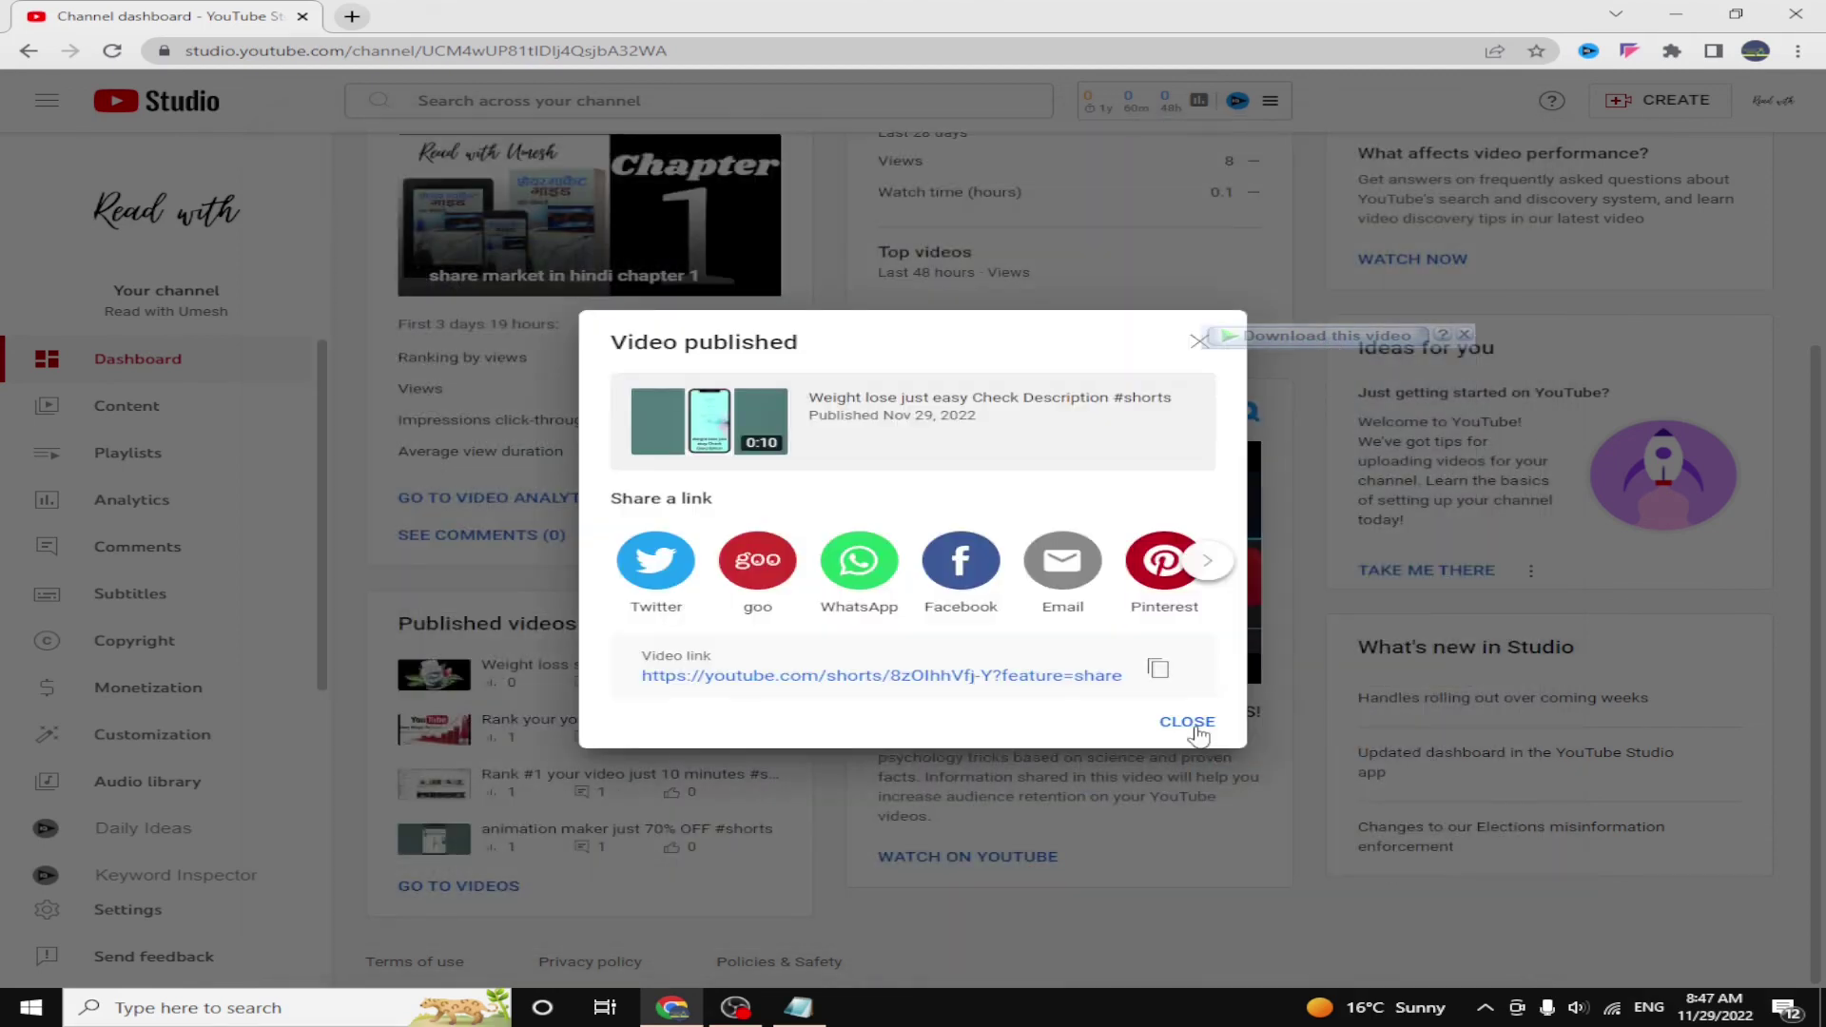
pyautogui.click(1191, 725)
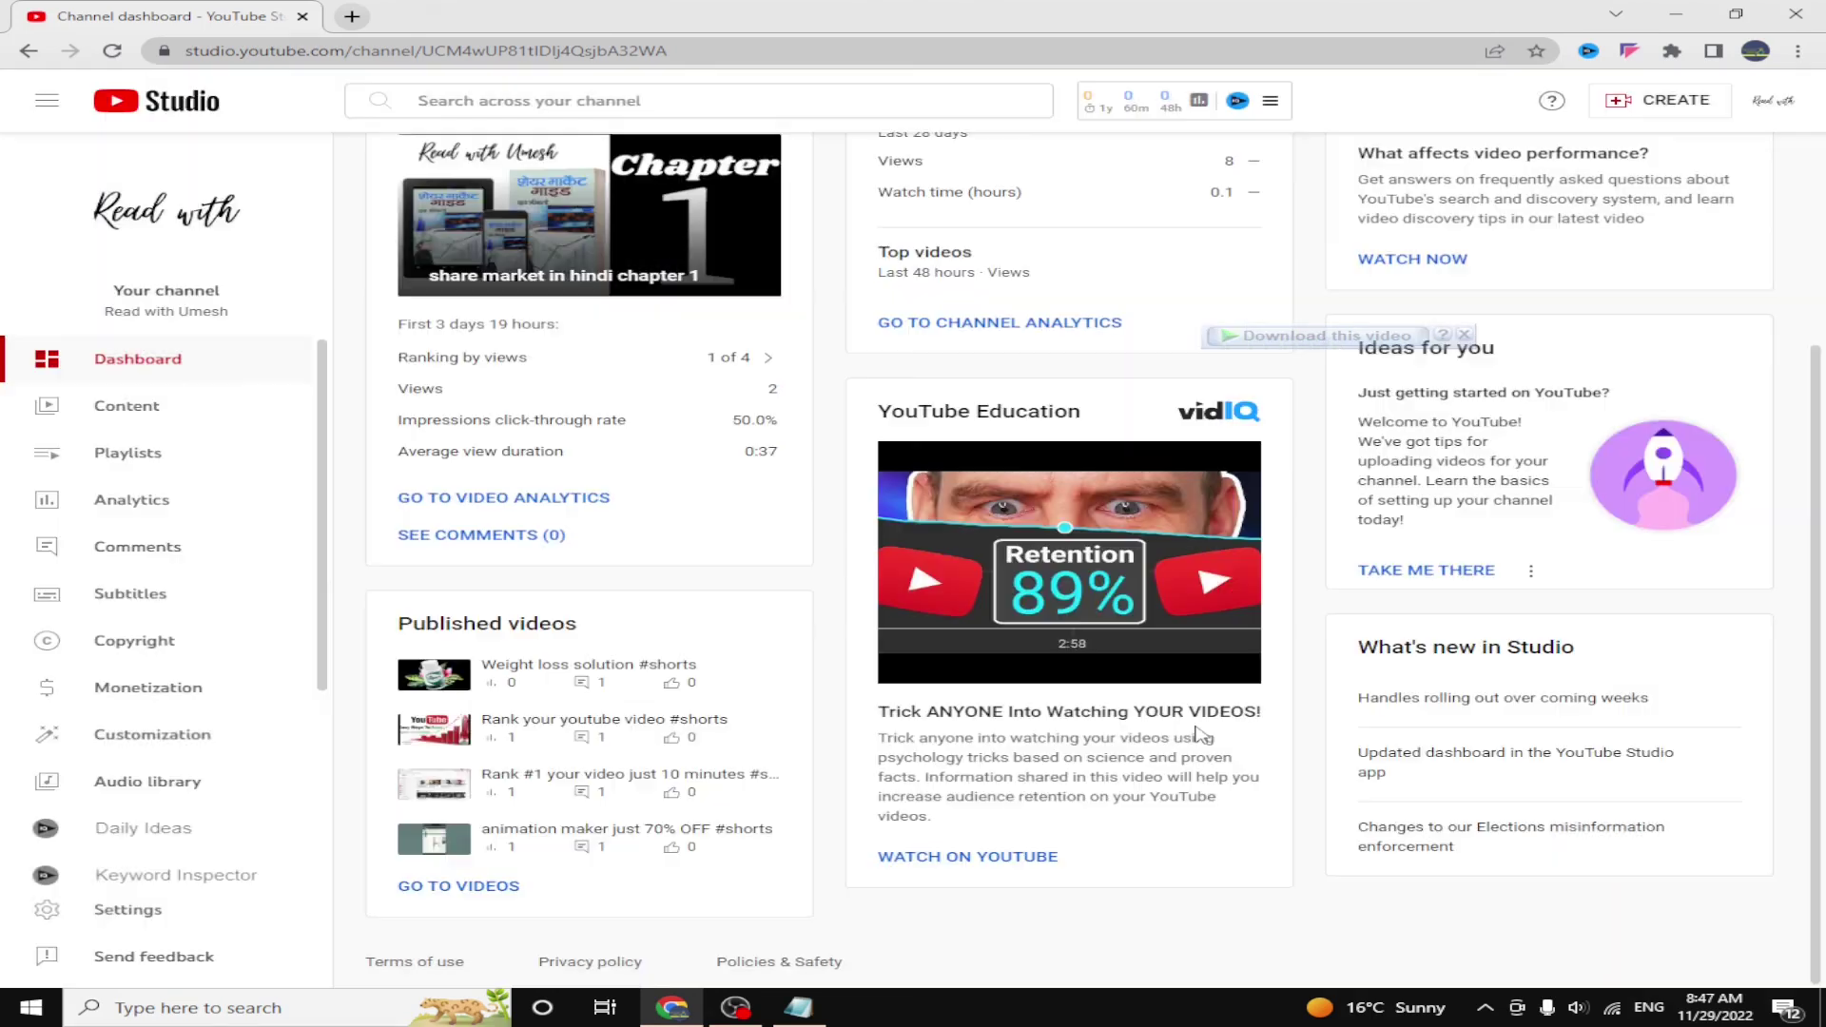
# Open the newly published video on YouTube from the channel content list and pause its playback
pyautogui.click(126, 406)
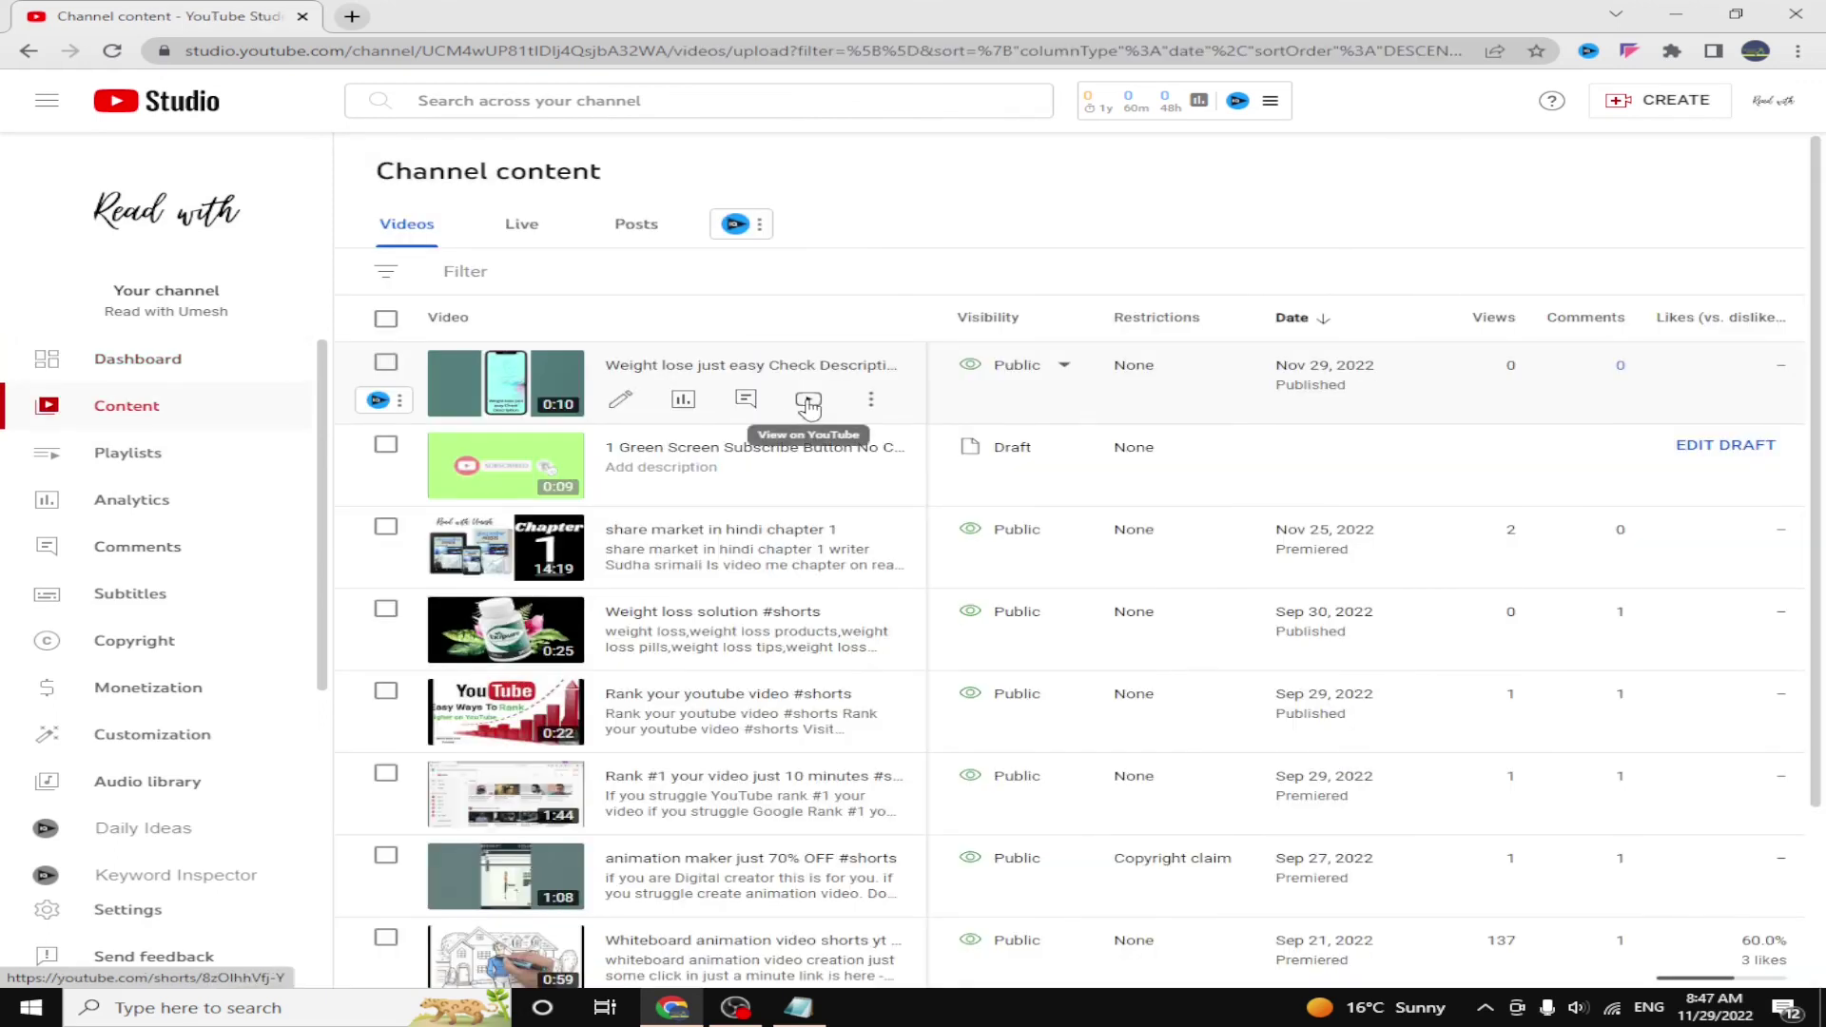
pyautogui.click(808, 403)
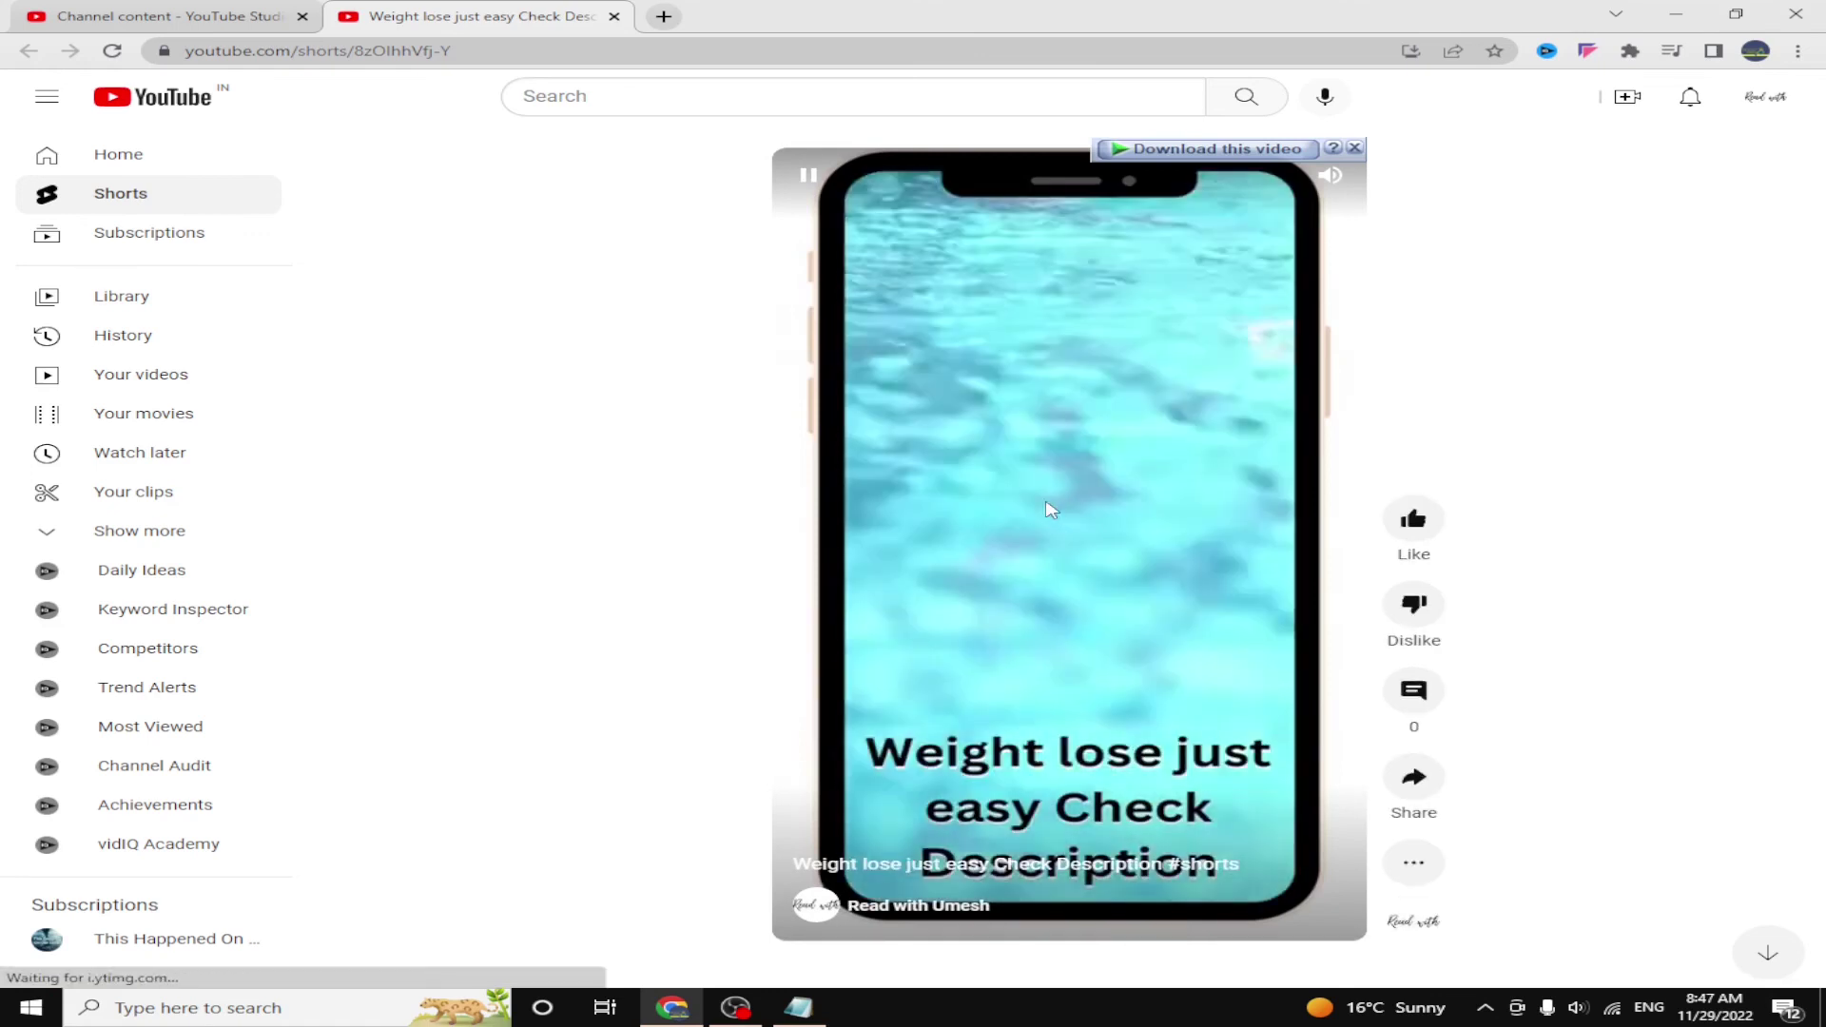
pyautogui.click(901, 591)
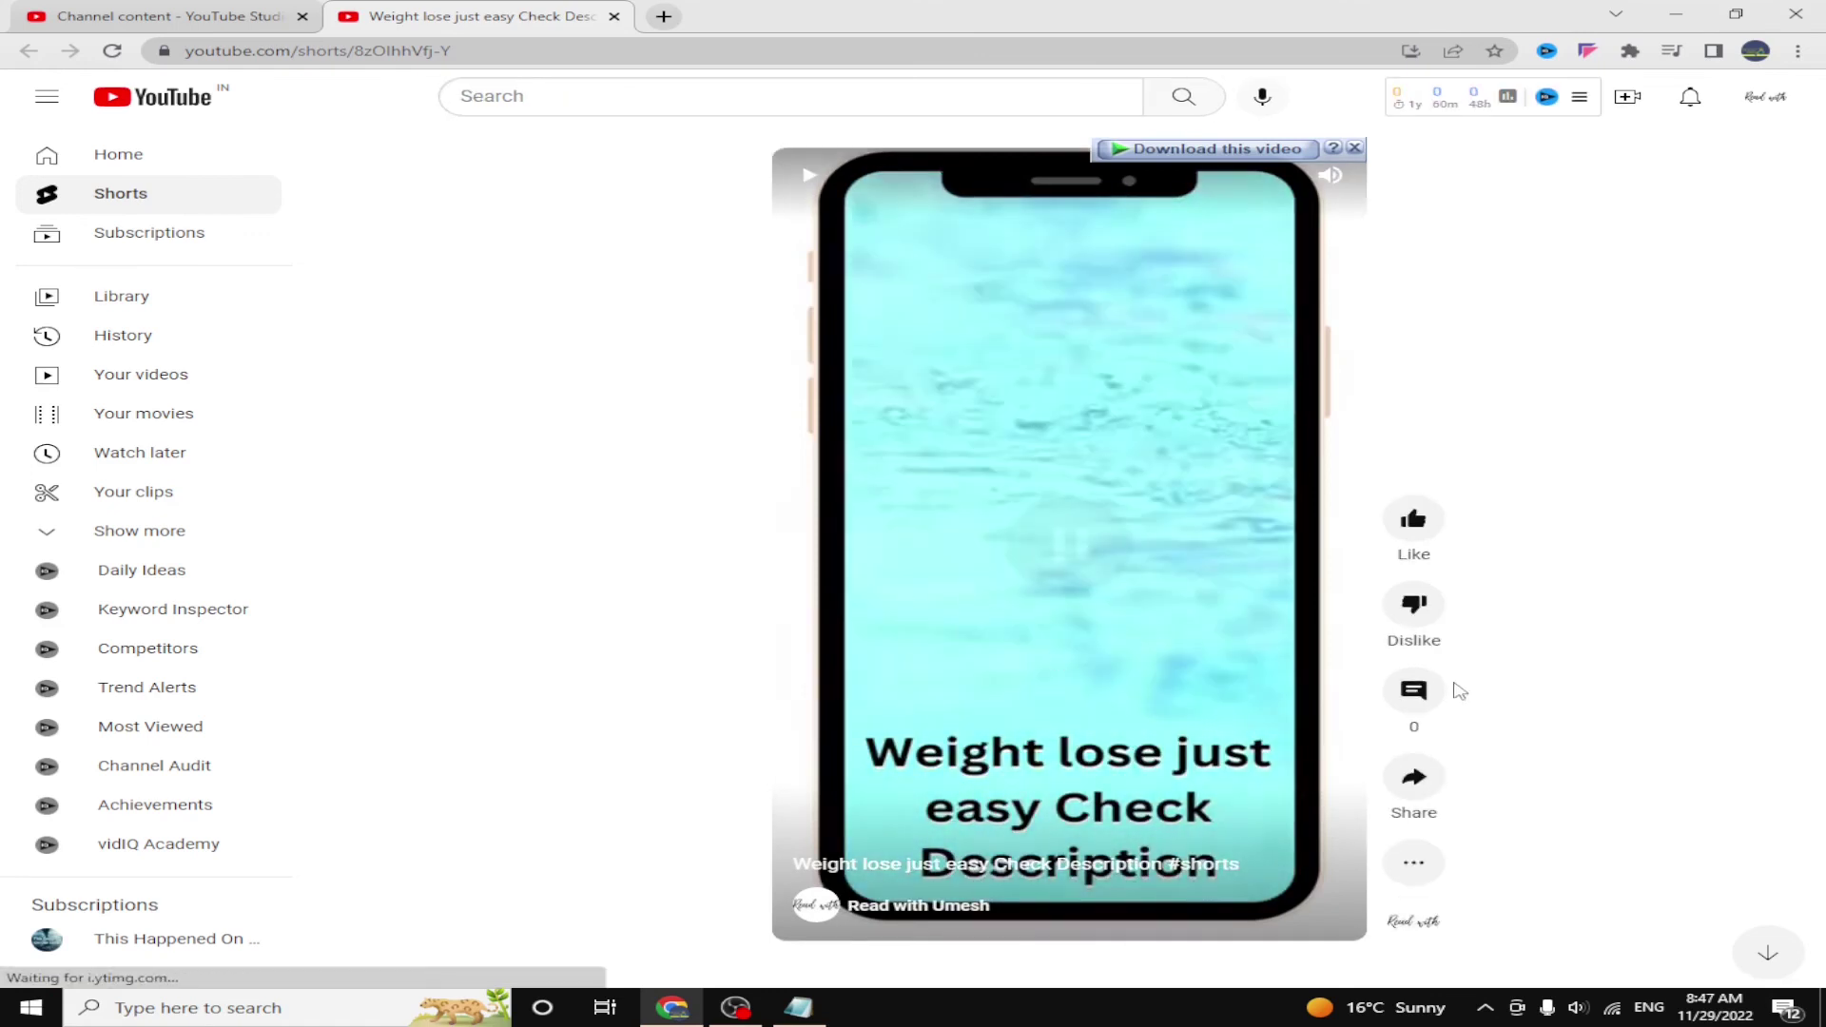
# Post a comment on the Short reading "visit link -" followed by the HubSpot landing page URL saved in Notepad
pyautogui.click(1418, 697)
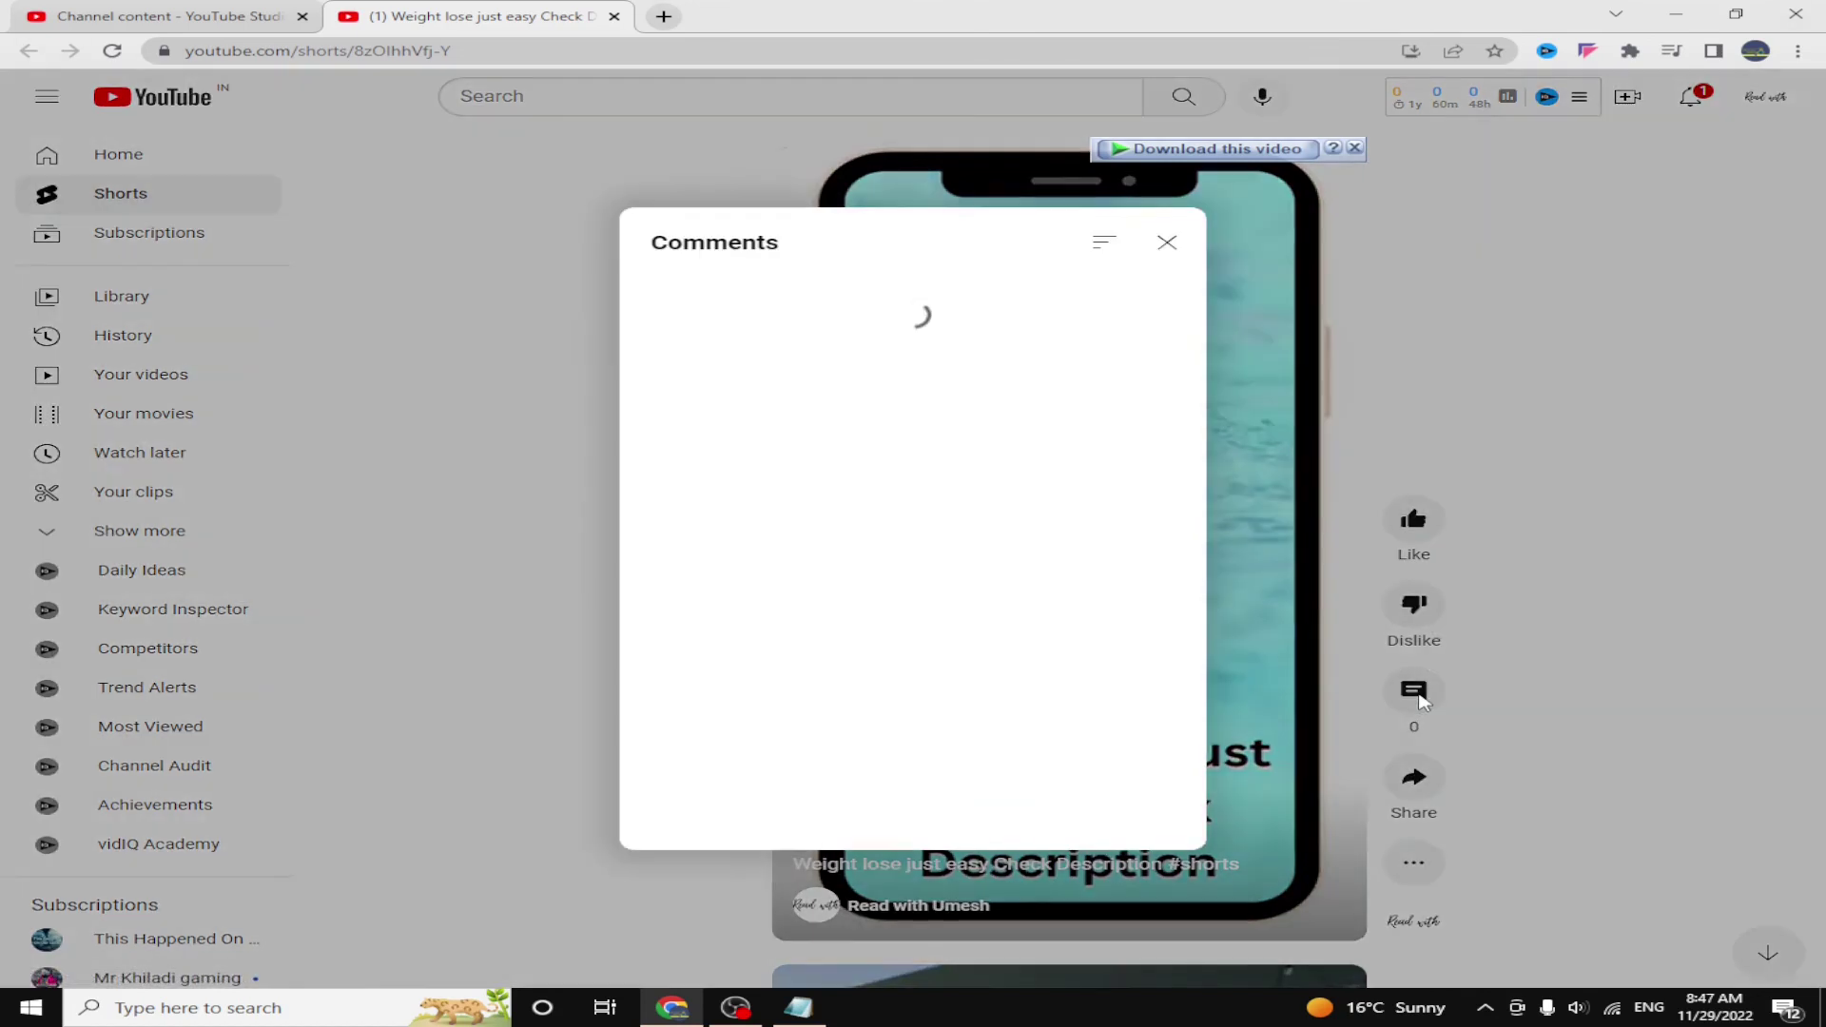
pyautogui.click(819, 304)
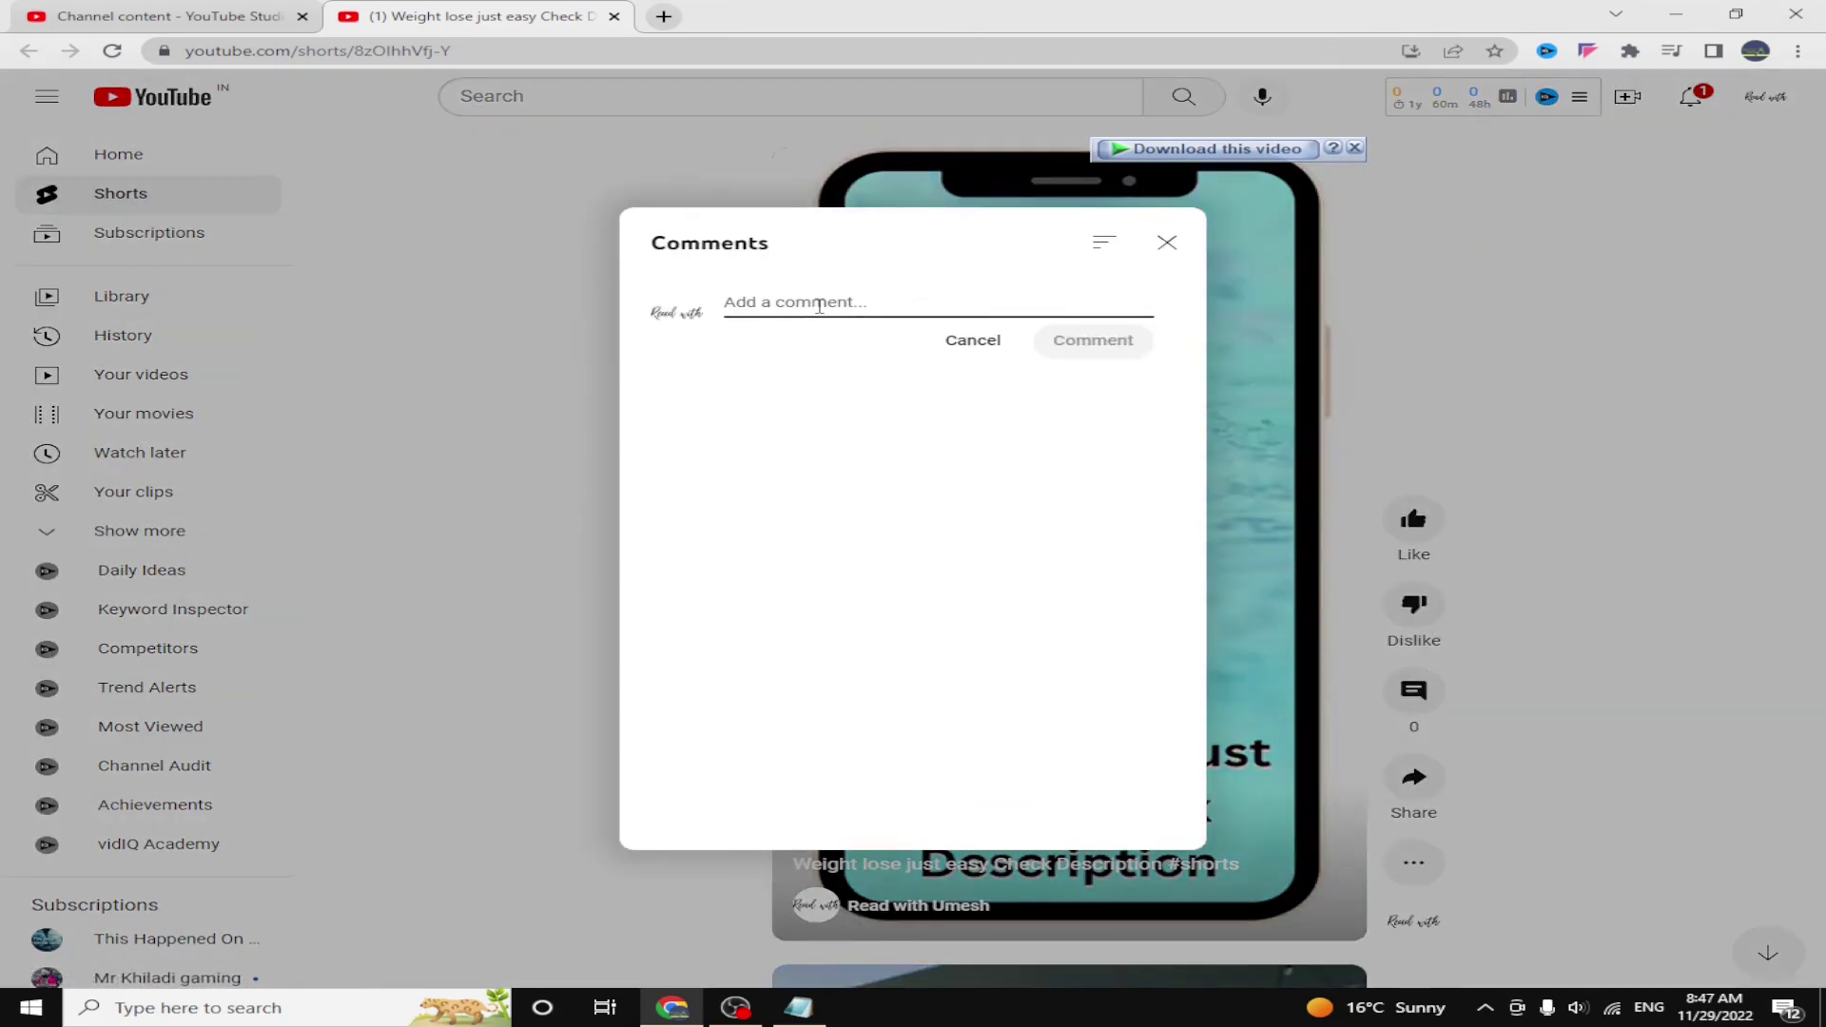
pyautogui.write('vi')
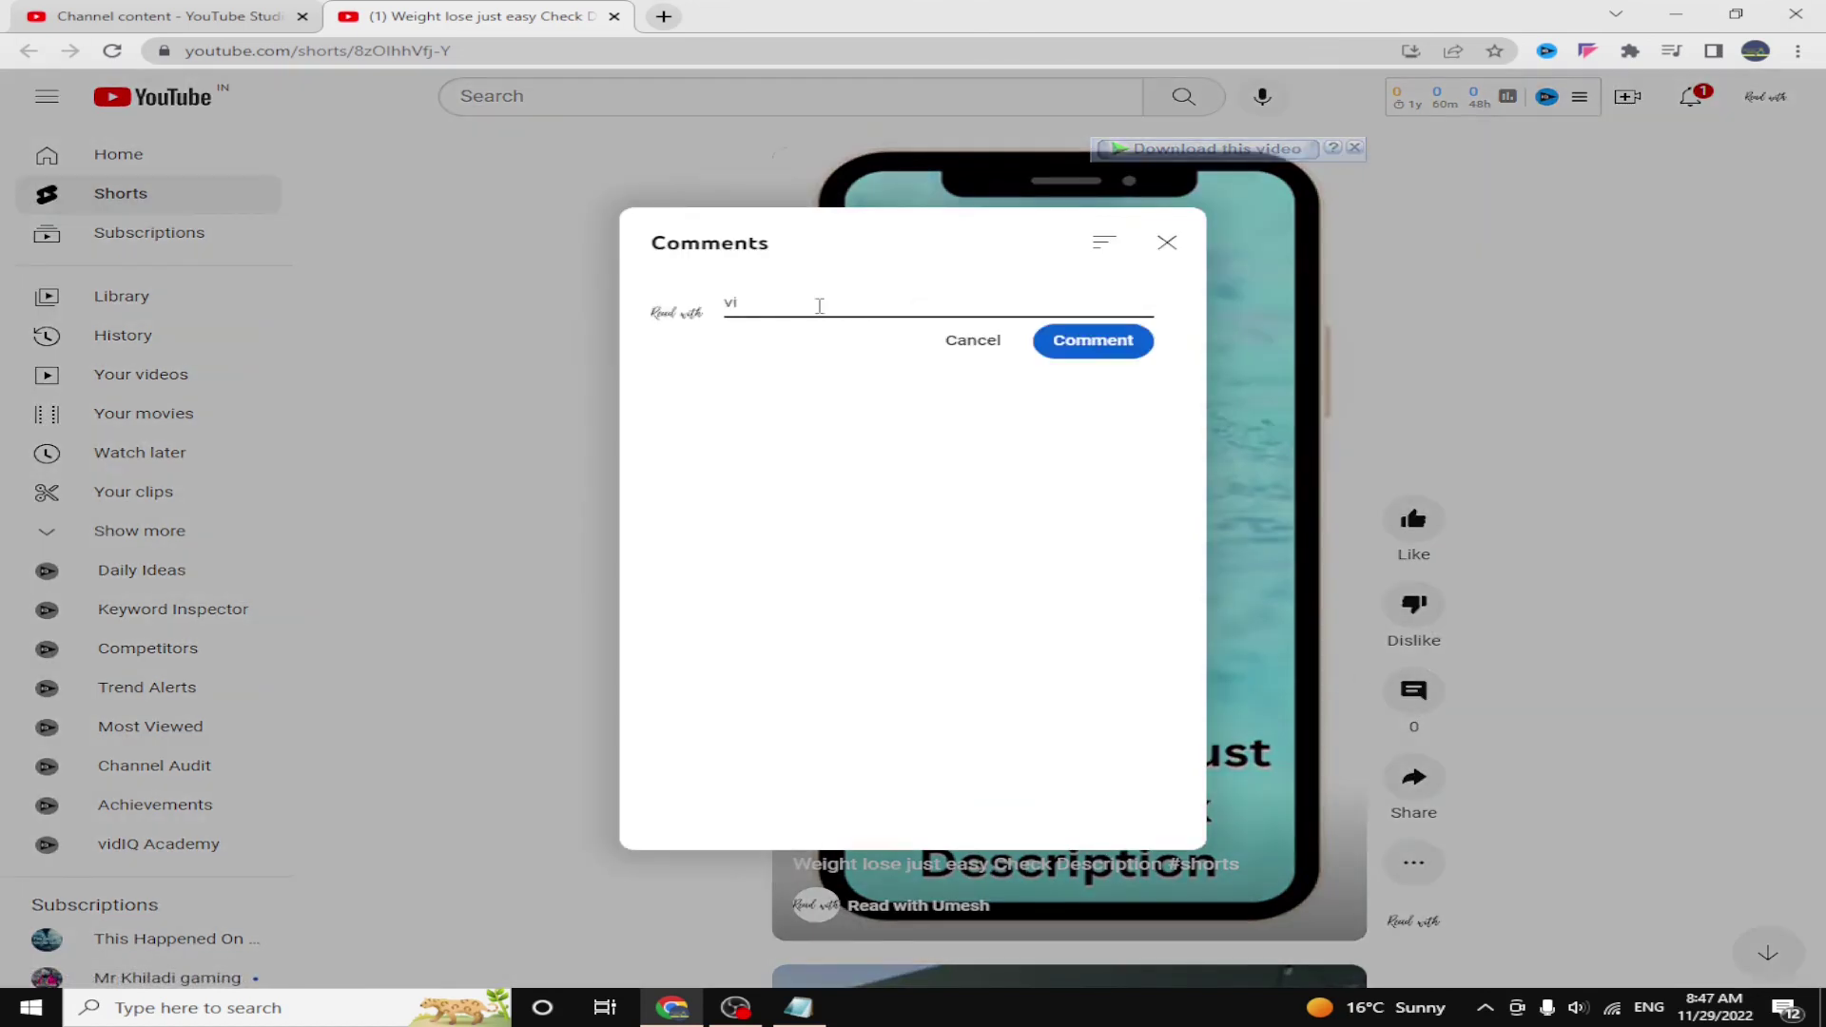
pyautogui.write('sit link -')
pyautogui.click(798, 1007)
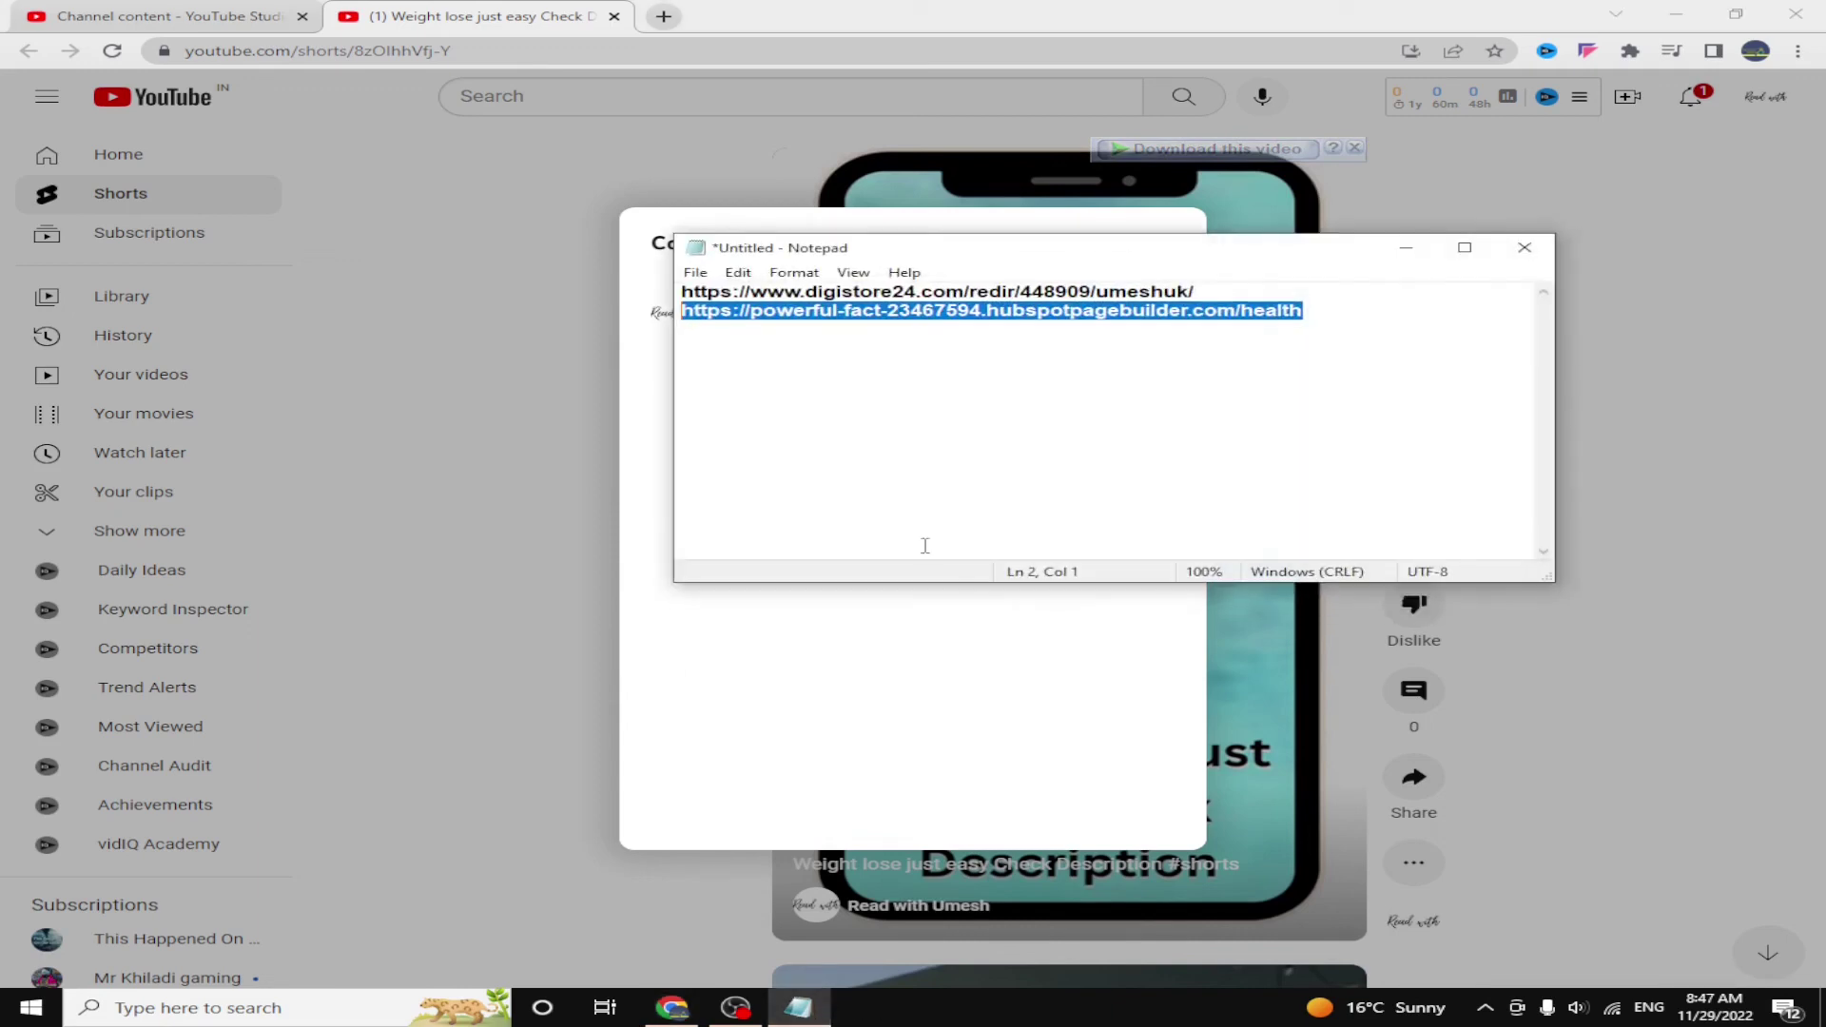
pyautogui.click(928, 626)
pyautogui.click(839, 297)
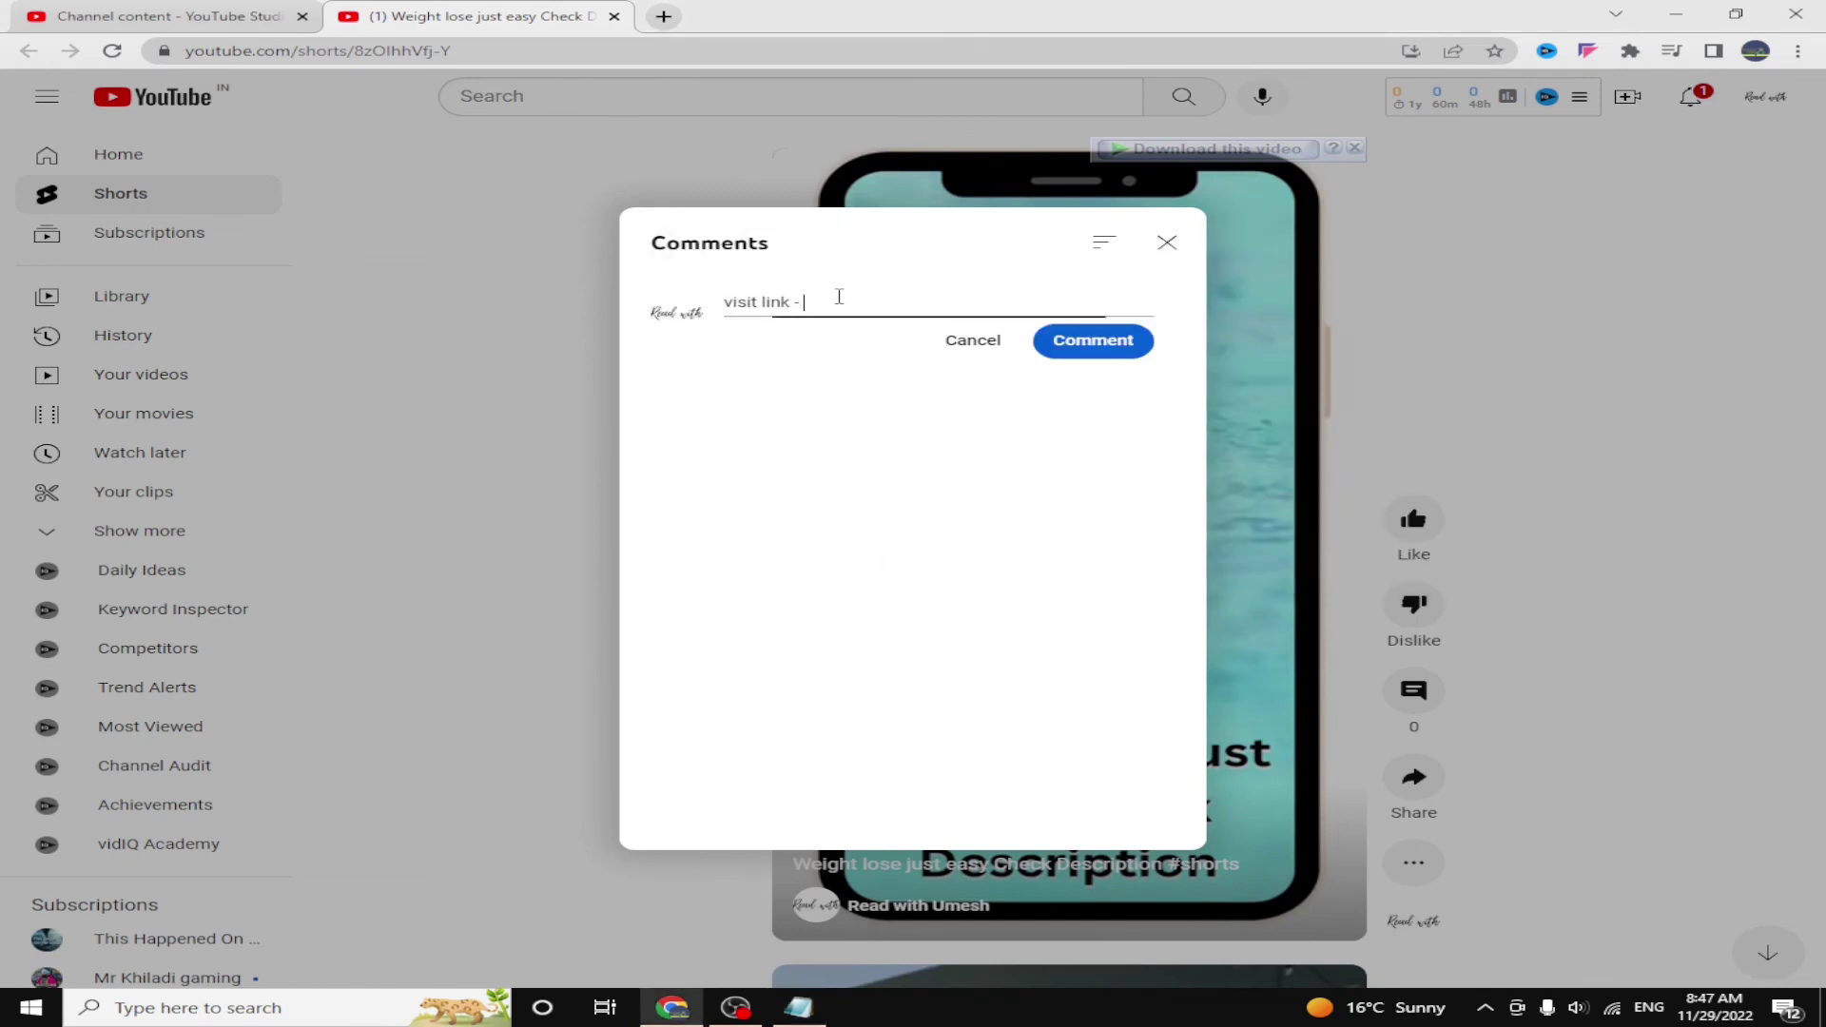
pyautogui.write('https://powerful-fact-23467594.hubspotpagebuilder.com/health')
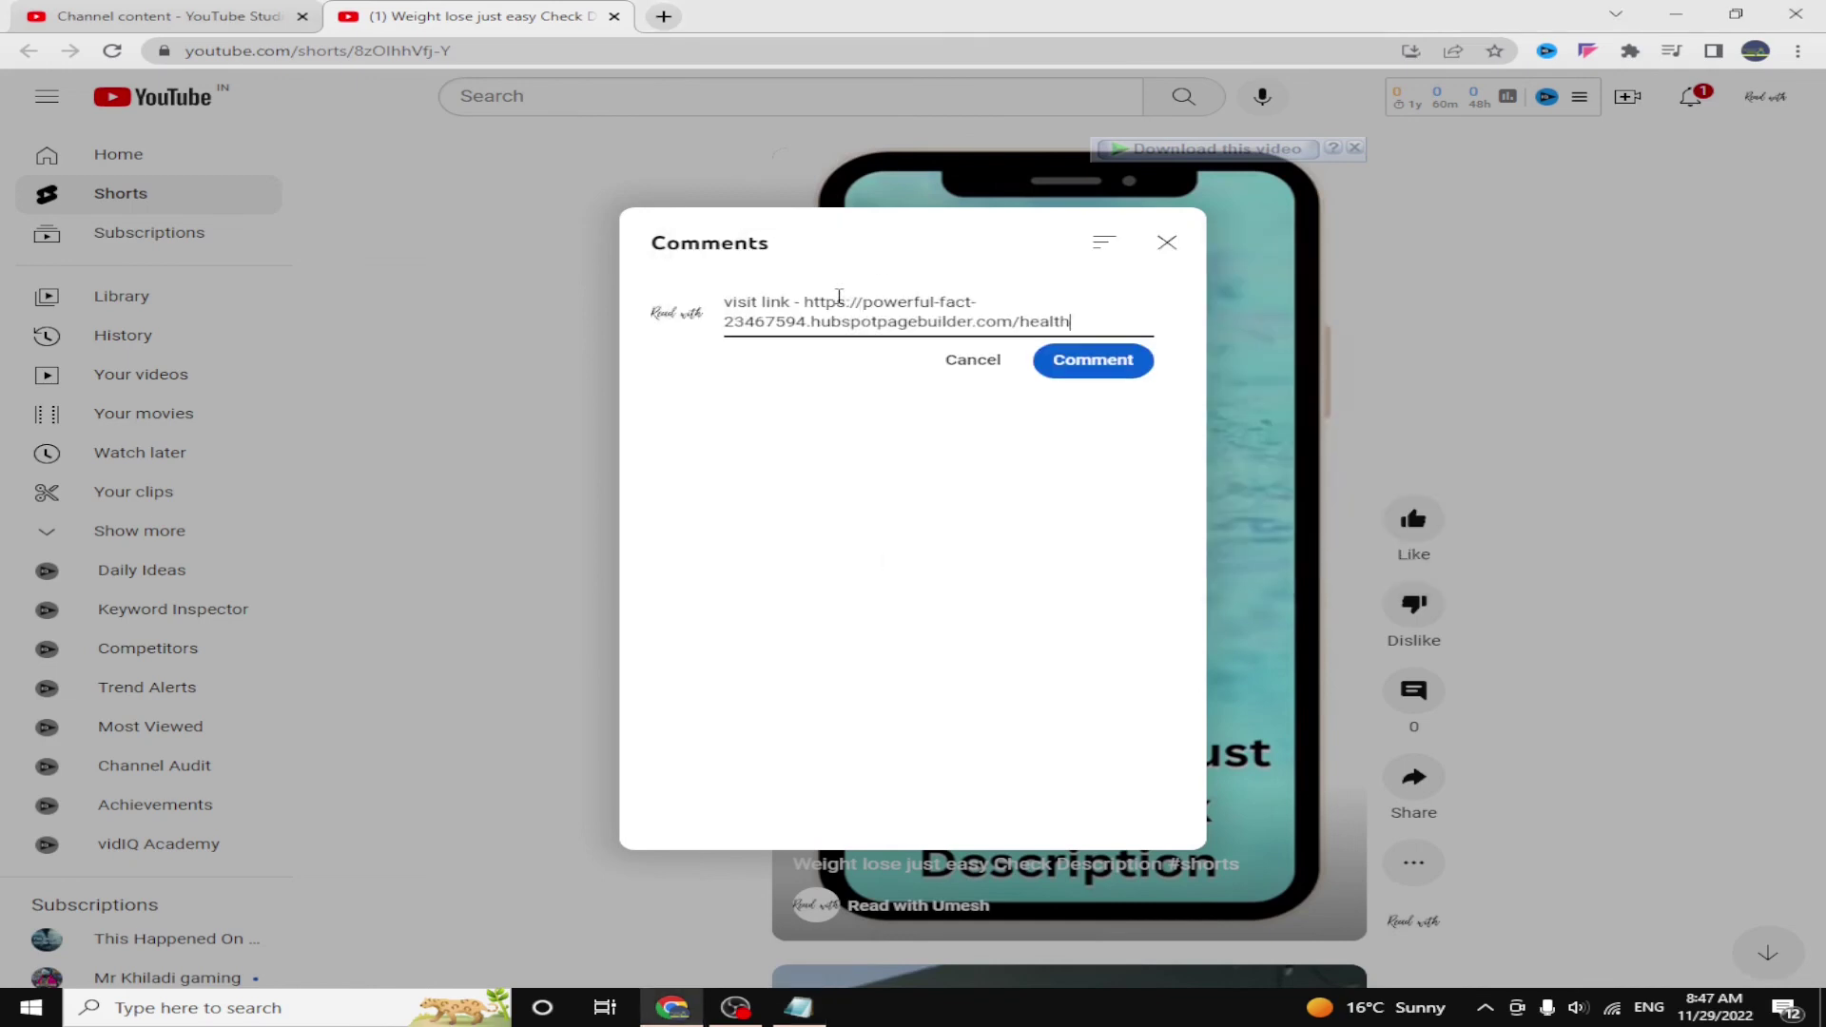
pyautogui.click(1082, 371)
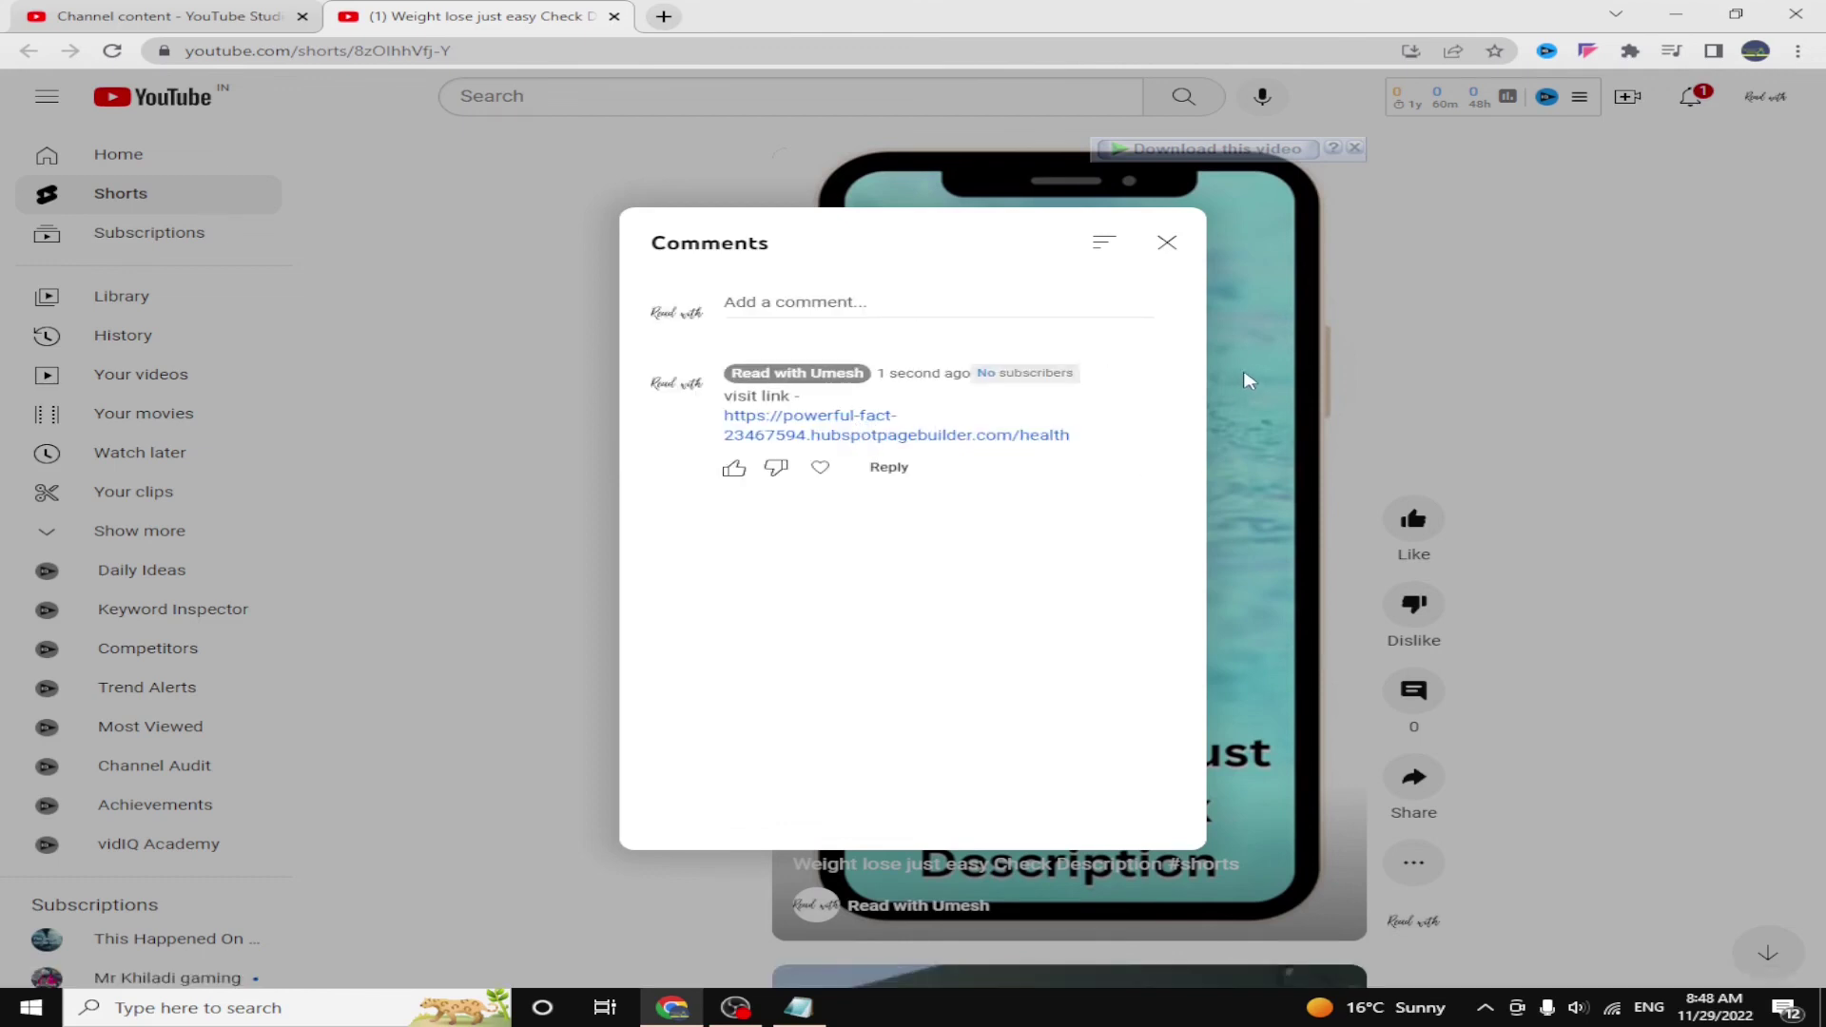
# Test the landing page link in the posted comment
pyautogui.click(826, 427)
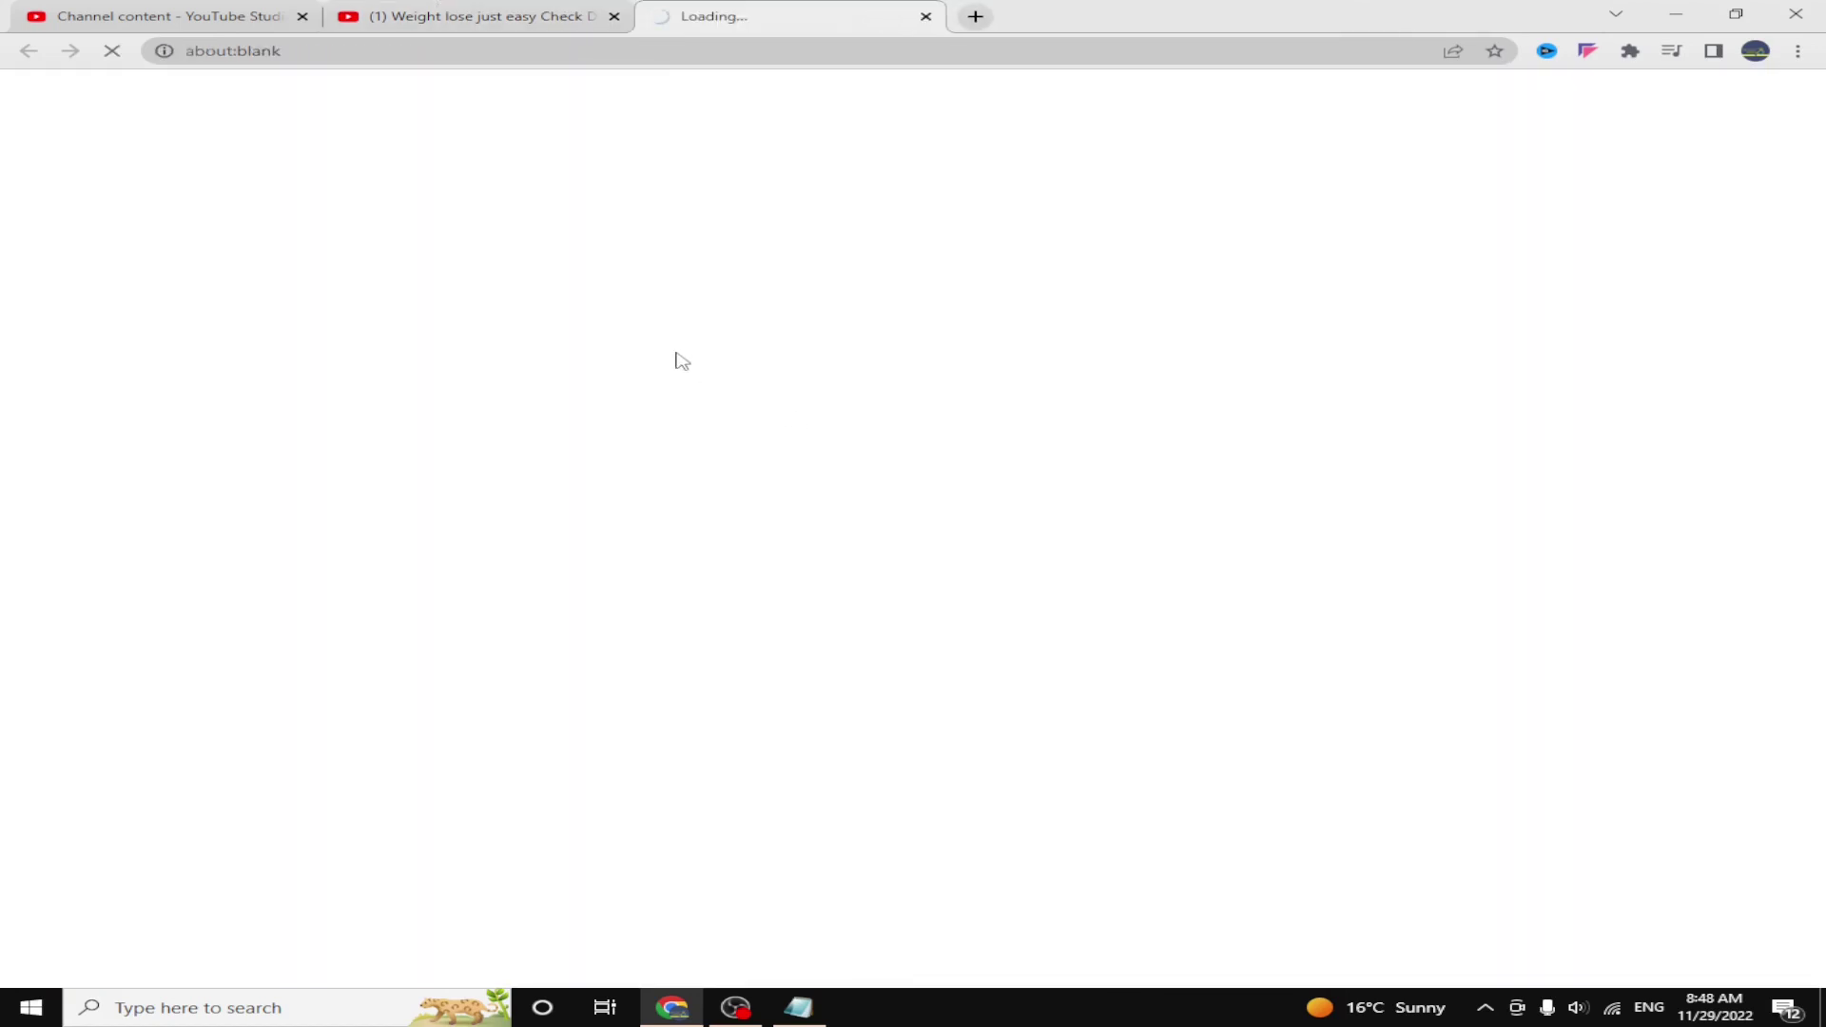